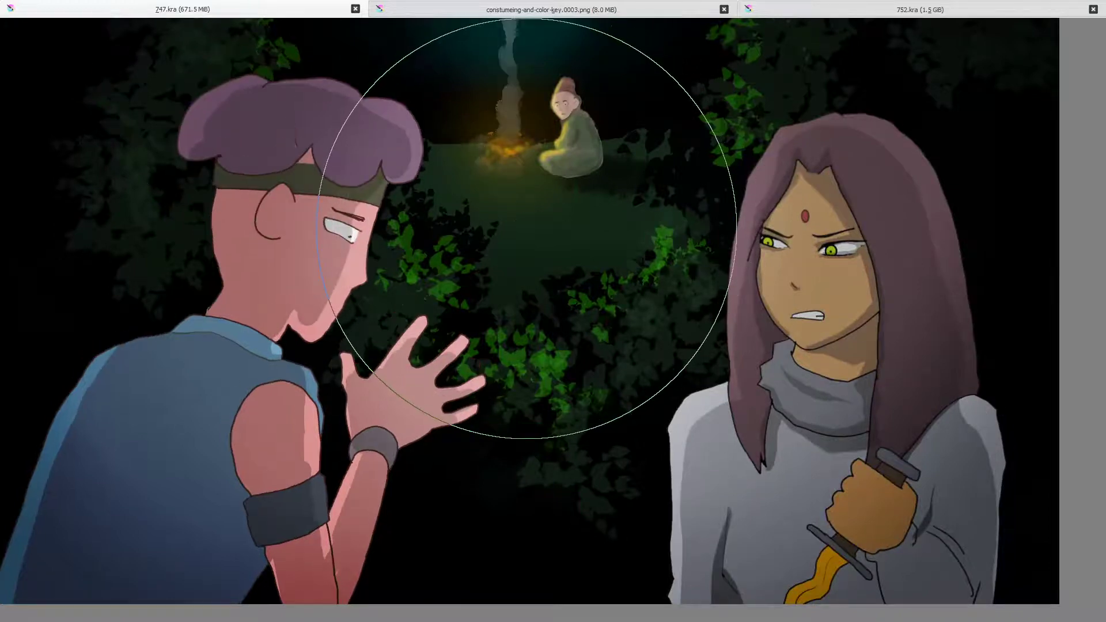
- Leave the canvas-only view, bring the whole scene into view and stop the animation playback
{"action": "key", "text": "Tab"}
{"action": "scroll", "coordinate": [533, 242], "scroll_direction": "down", "scroll_amount": 2}
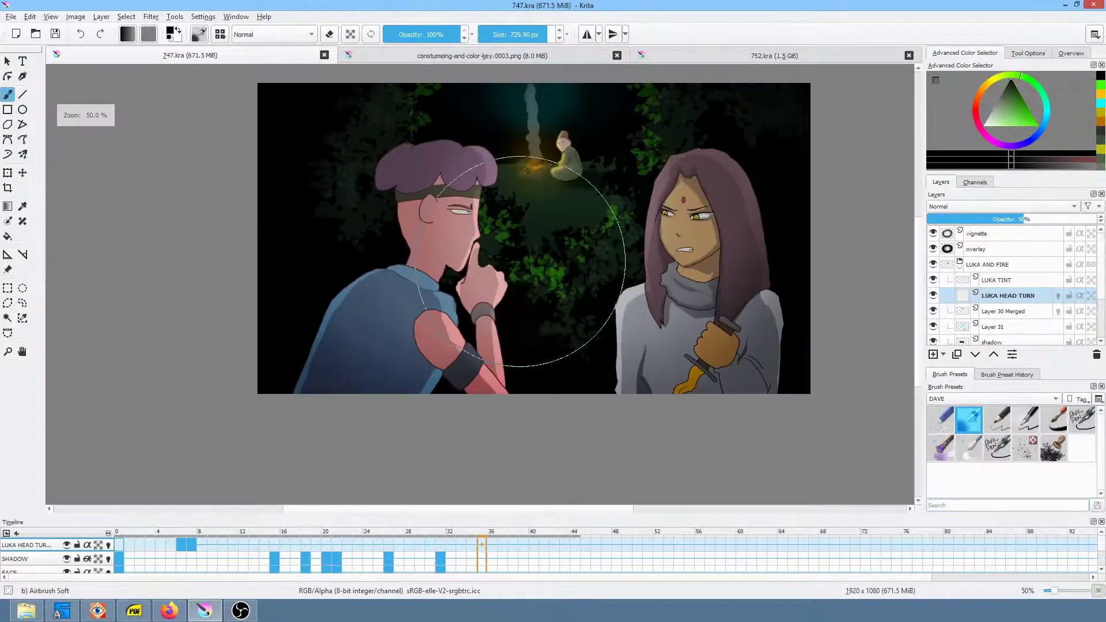
{"action": "scroll", "coordinate": [520, 258], "scroll_direction": "up", "scroll_amount": 1}
{"action": "left_click_drag", "start_coordinate": [559, 254], "coordinate": [512, 299]}
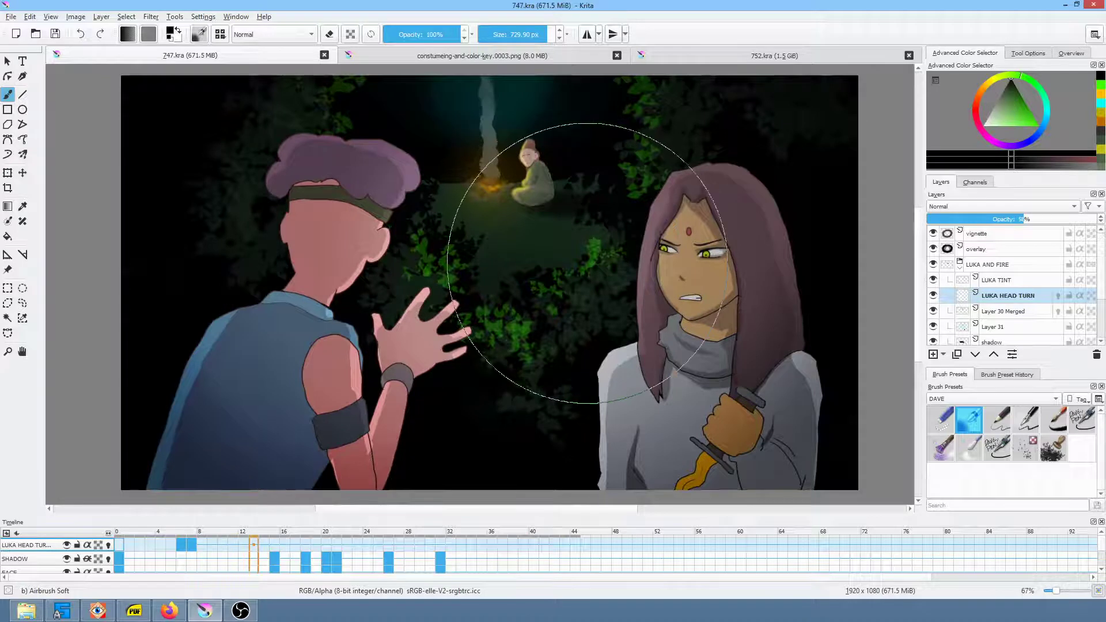
{"action": "key", "text": "Escape"}
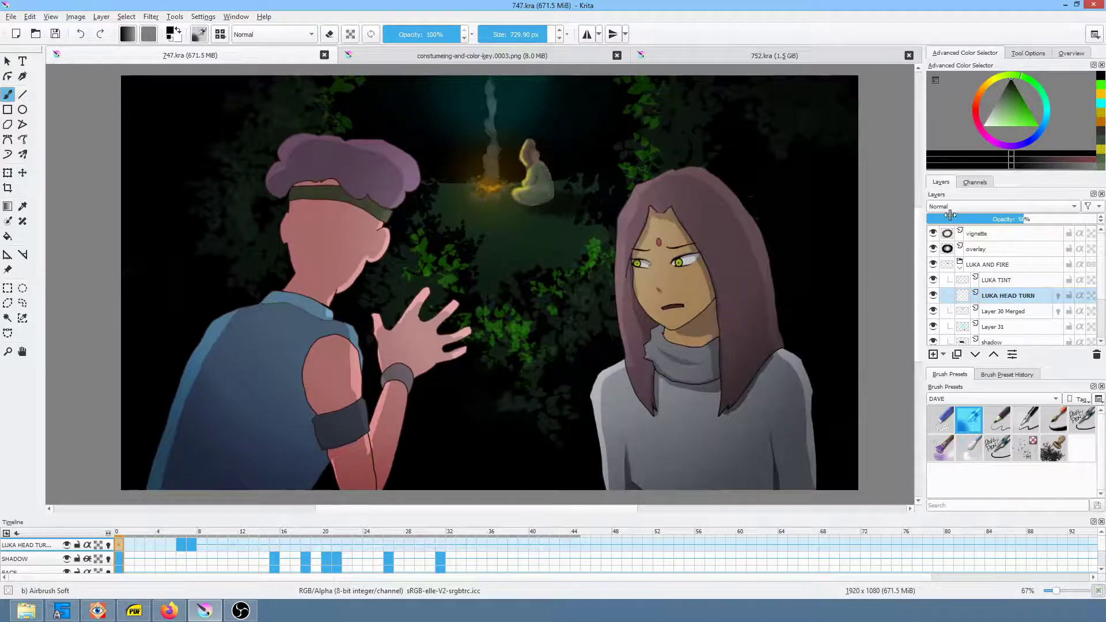
- Collapse the LUKA AND FIRE group and hide it along with the vignette, overlay, TIA, MEL and Layer 29bkgd layers
{"action": "left_click", "coordinate": [933, 233]}
{"action": "left_click", "coordinate": [933, 248]}
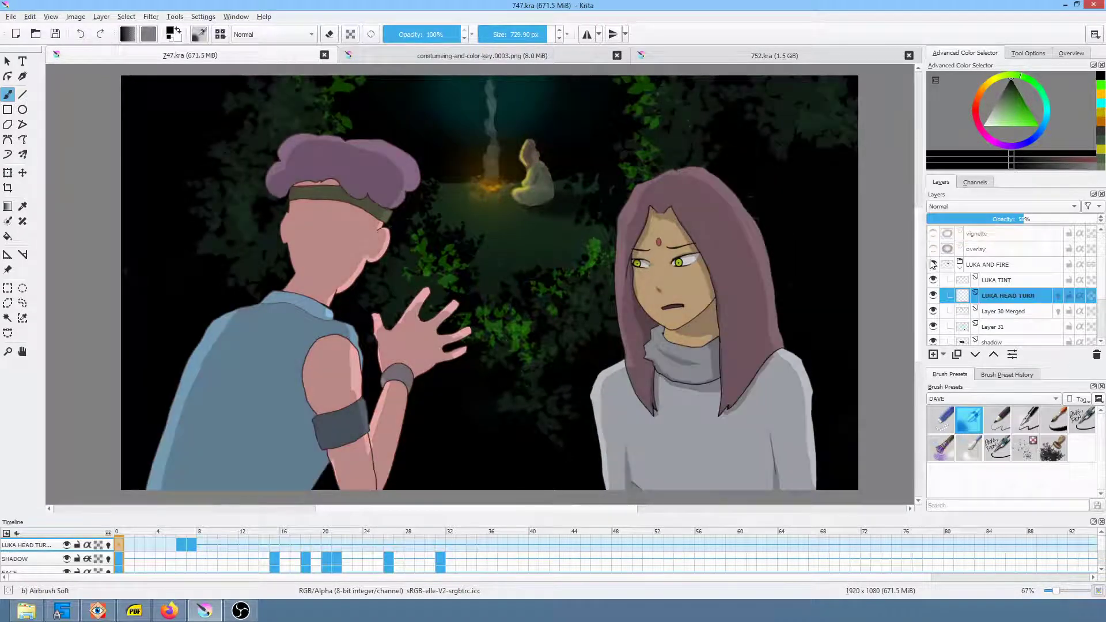
{"action": "left_click", "coordinate": [960, 265]}
{"action": "left_click", "coordinate": [933, 264]}
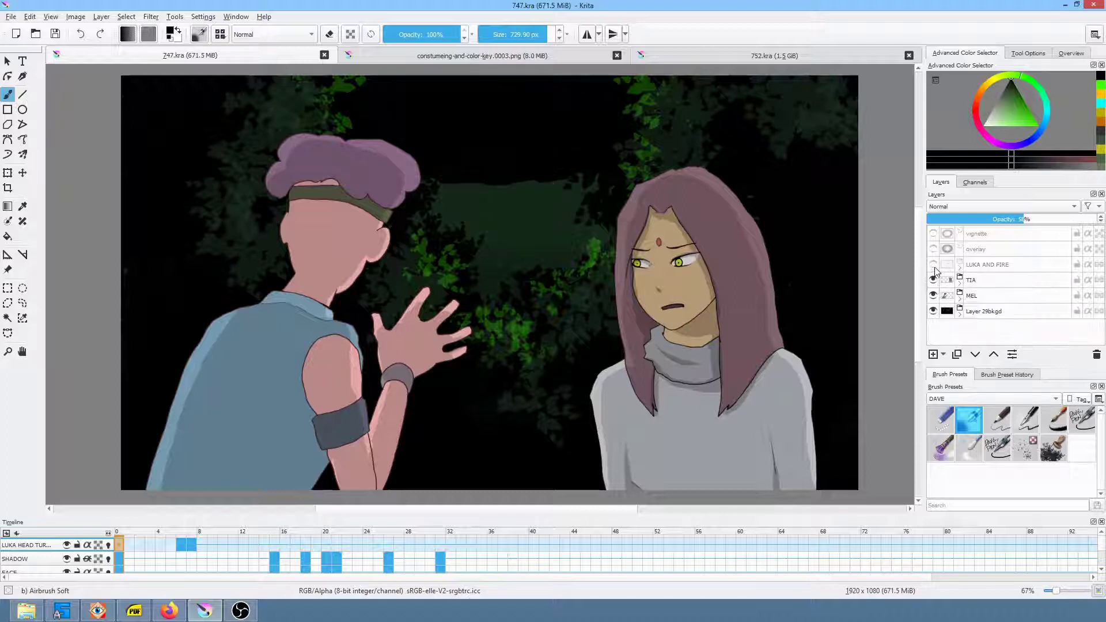
{"action": "left_click", "coordinate": [933, 280]}
{"action": "left_click", "coordinate": [932, 295]}
{"action": "left_click", "coordinate": [933, 311]}
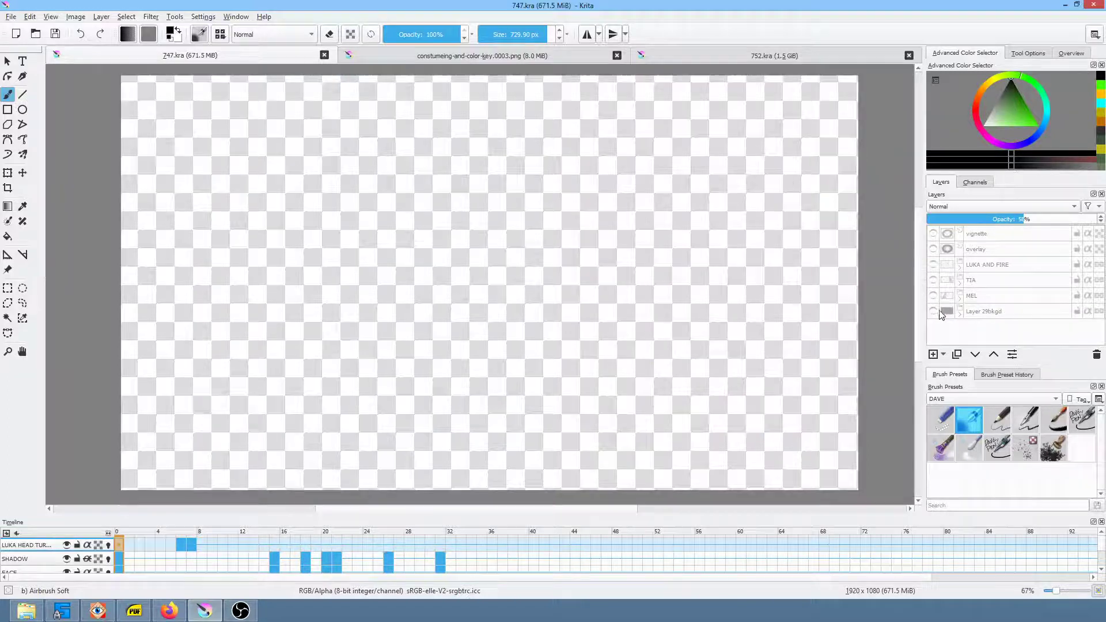
{"action": "mouse_move", "coordinate": [950, 316]}
{"action": "mouse_move", "coordinate": [940, 280]}
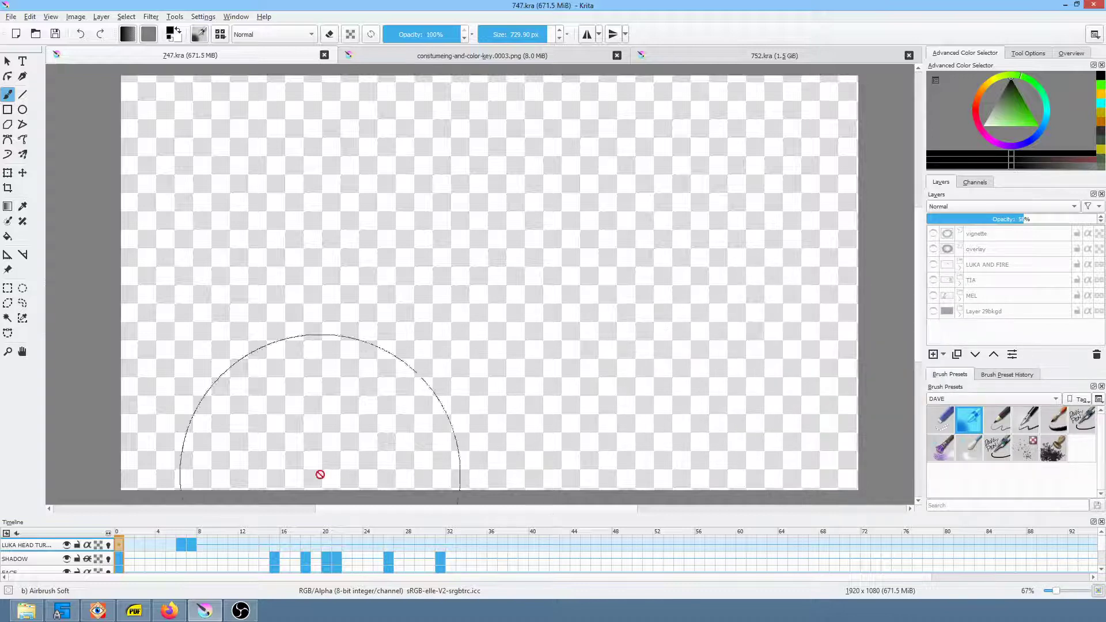
- Switch to FastStone Image Viewer and find the 747.png storyboard frame in the sl-storyboard folder
{"action": "left_click", "coordinate": [98, 610]}
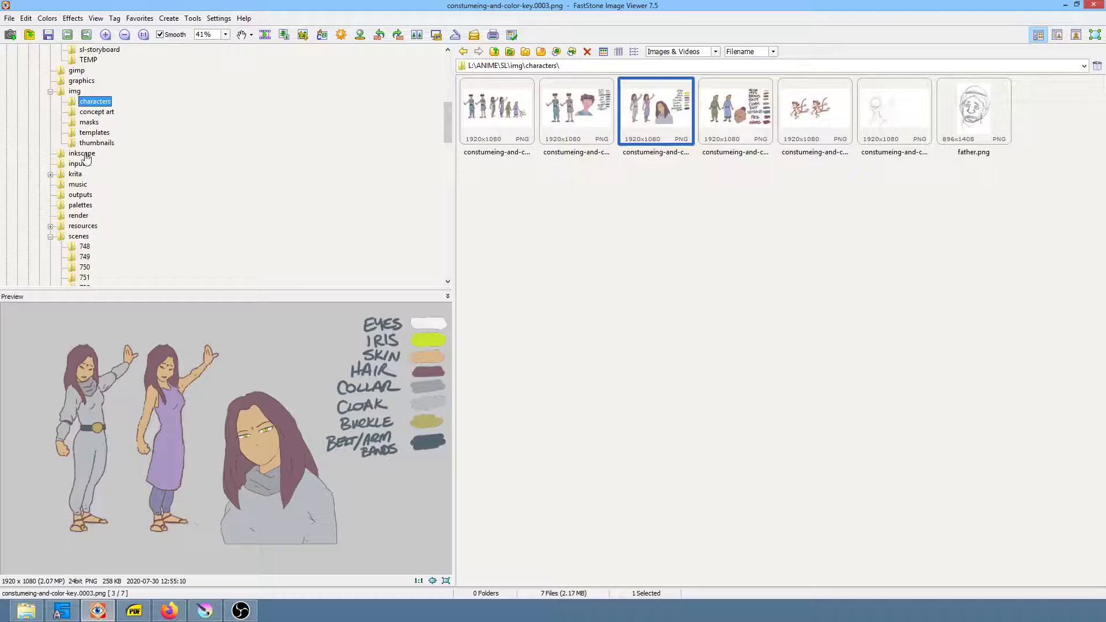
{"action": "left_click", "coordinate": [110, 50]}
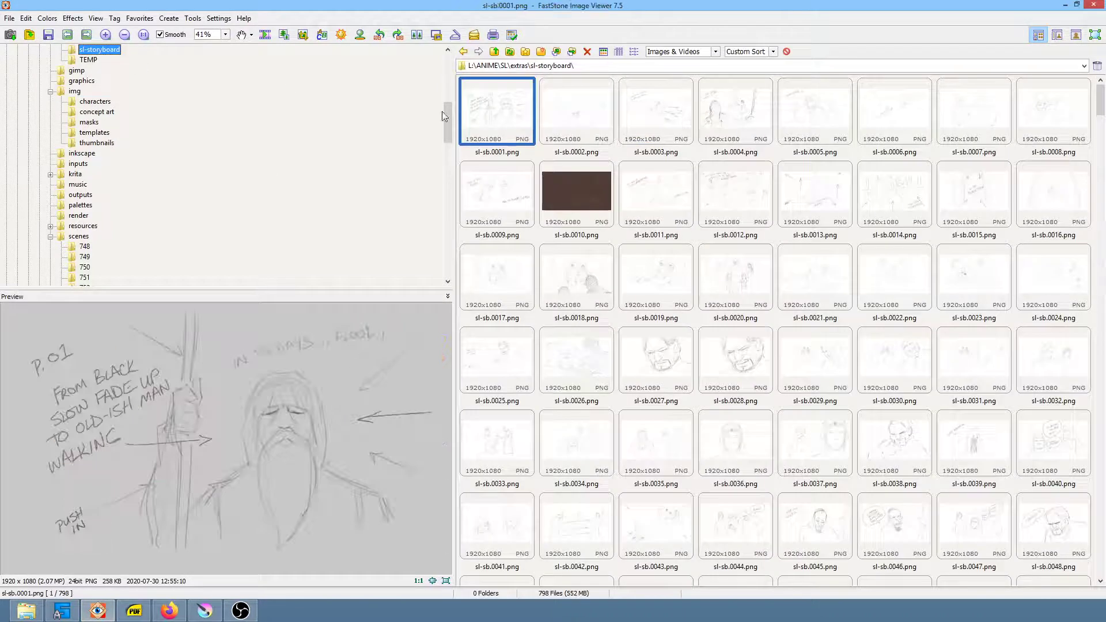
{"action": "scroll", "coordinate": [714, 326], "scroll_direction": "down", "scroll_amount": 10}
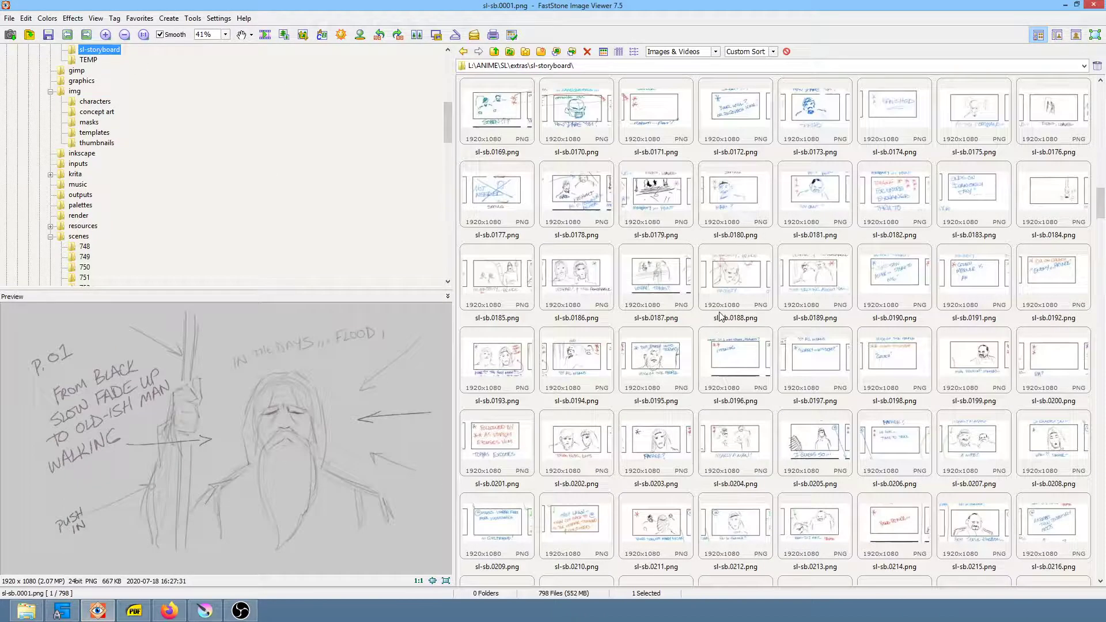
{"action": "key", "text": "End"}
{"action": "scroll", "coordinate": [727, 345], "scroll_direction": "up", "scroll_amount": 3}
{"action": "left_click", "coordinate": [715, 402]}
{"action": "left_click", "coordinate": [644, 412]}
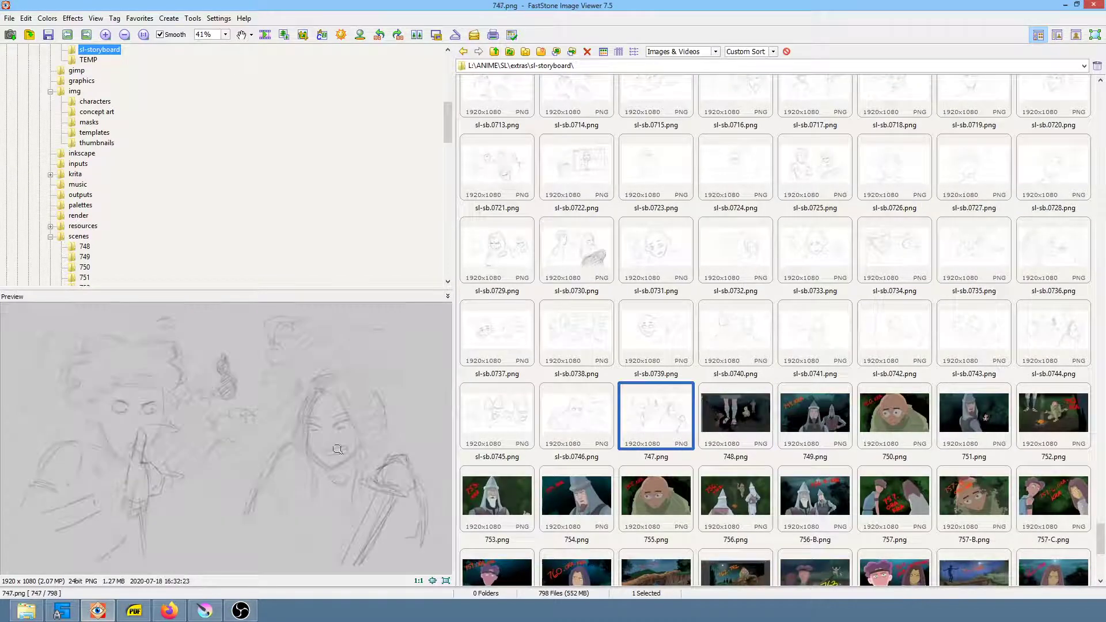
- View the 747.png storyboard sketch full screen, close it and switch back to Krita
{"action": "left_click", "coordinate": [334, 420]}
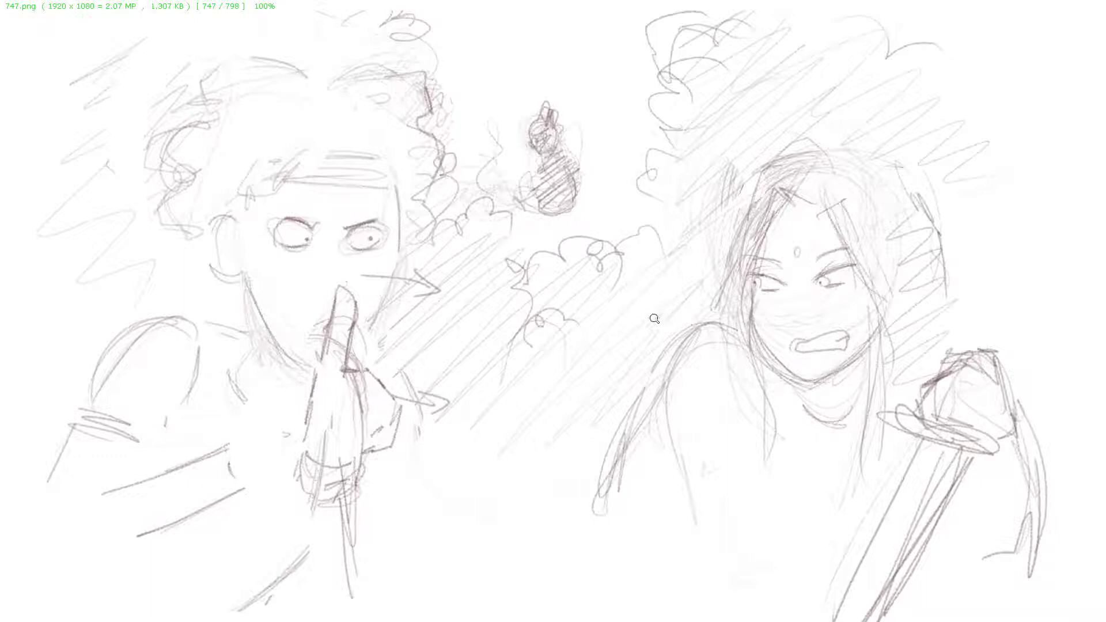
{"action": "key", "text": "Escape"}
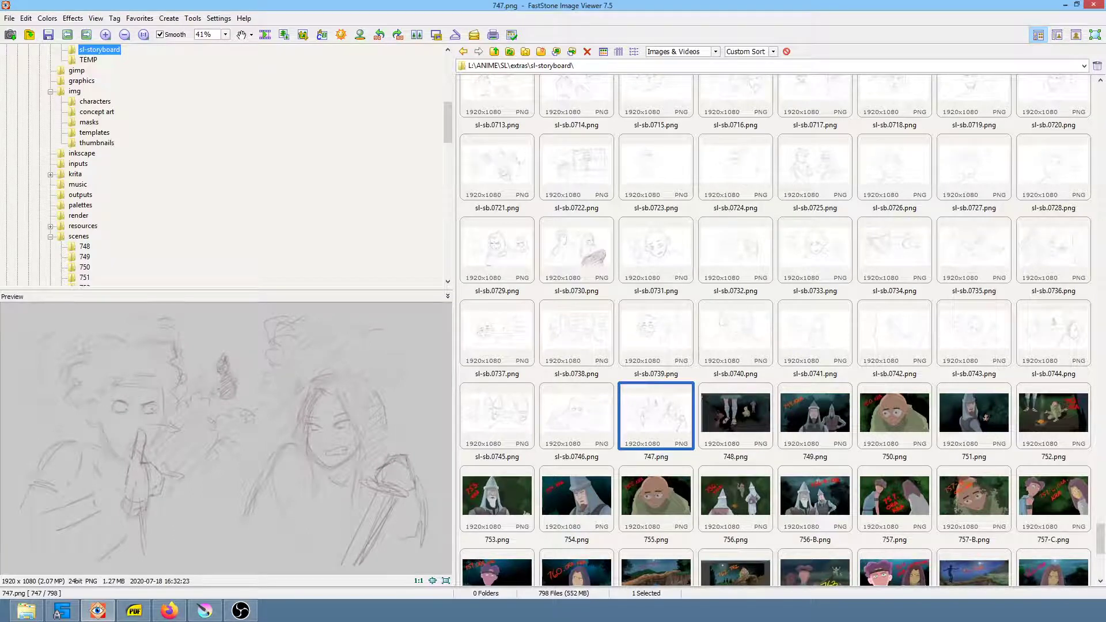
{"action": "mouse_move", "coordinate": [209, 609]}
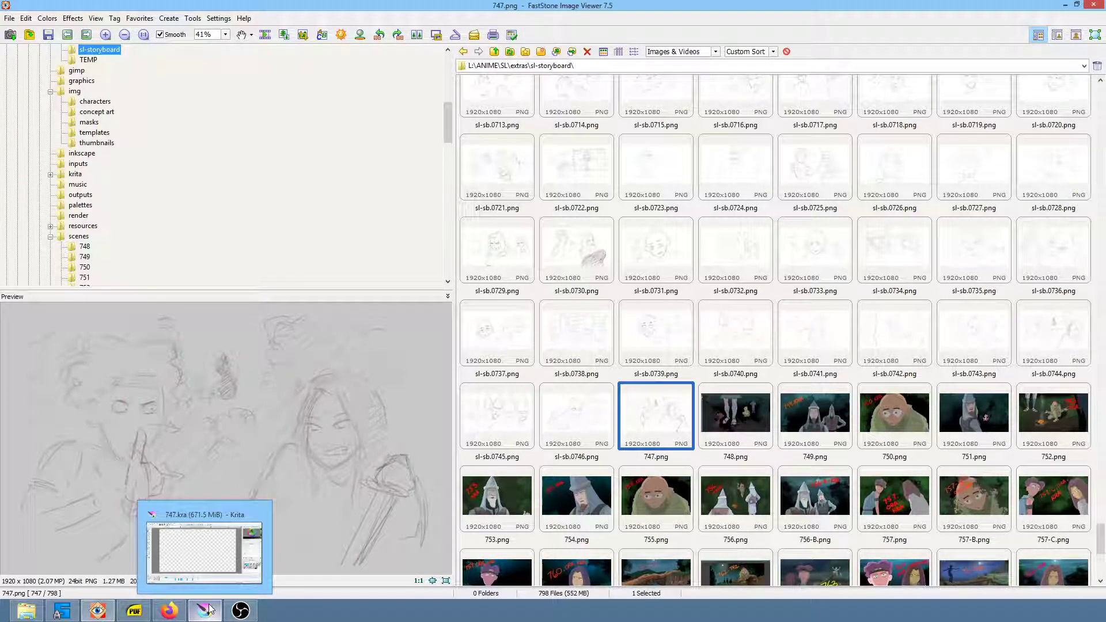
{"action": "left_click", "coordinate": [209, 609]}
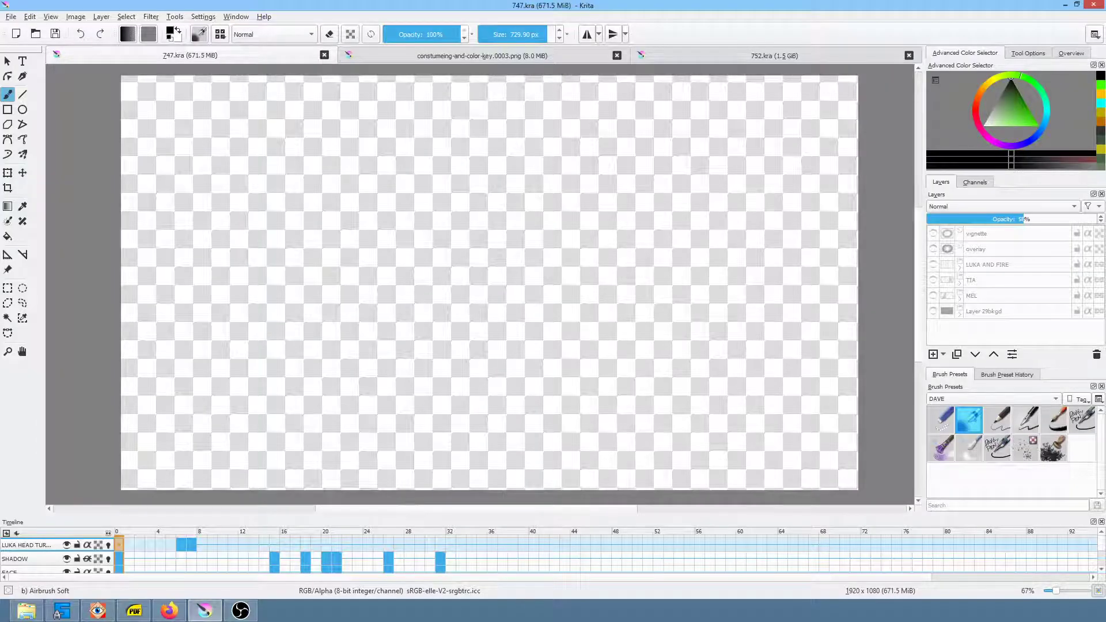
{"action": "key", "text": "alt+Tab"}
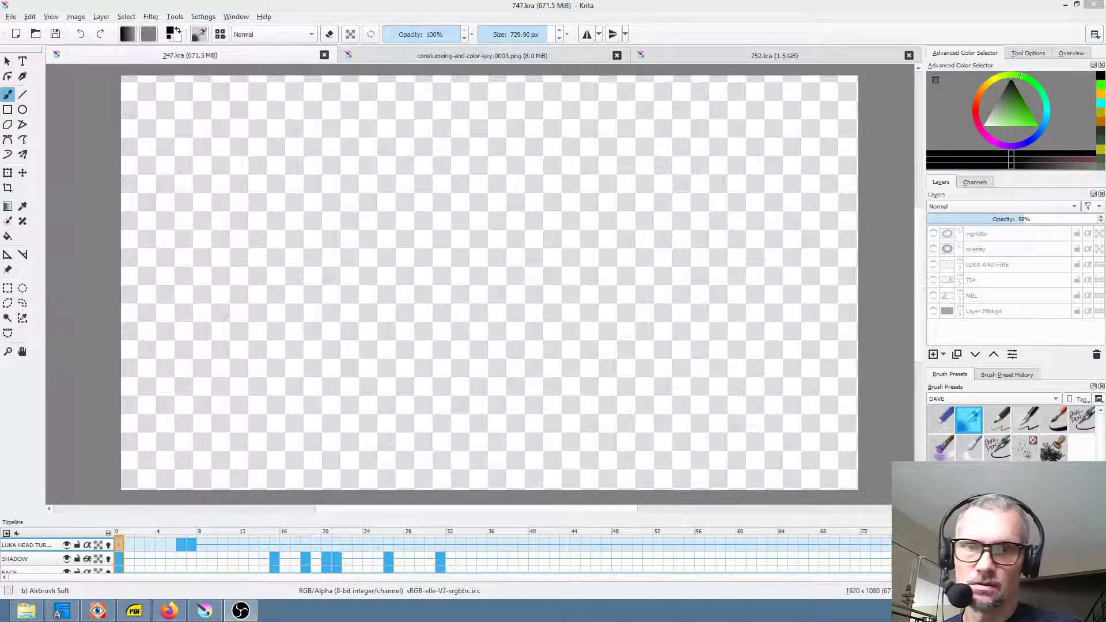
- Show the LUKA AND FIRE group again and expand it to reveal its layers
{"action": "left_click", "coordinate": [933, 265]}
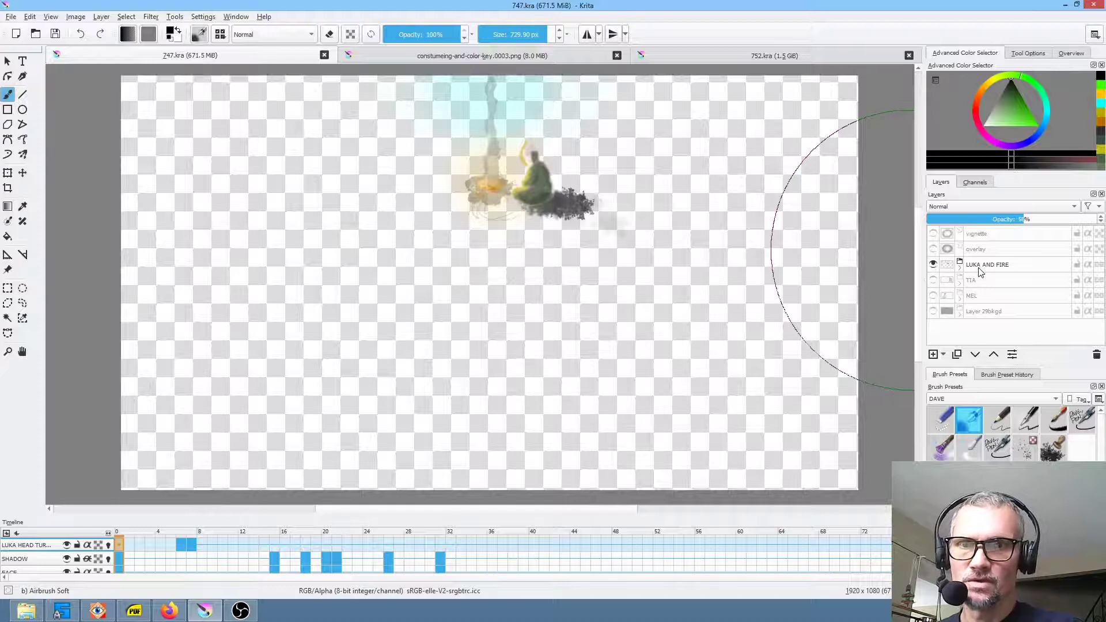
{"action": "mouse_move", "coordinate": [960, 270]}
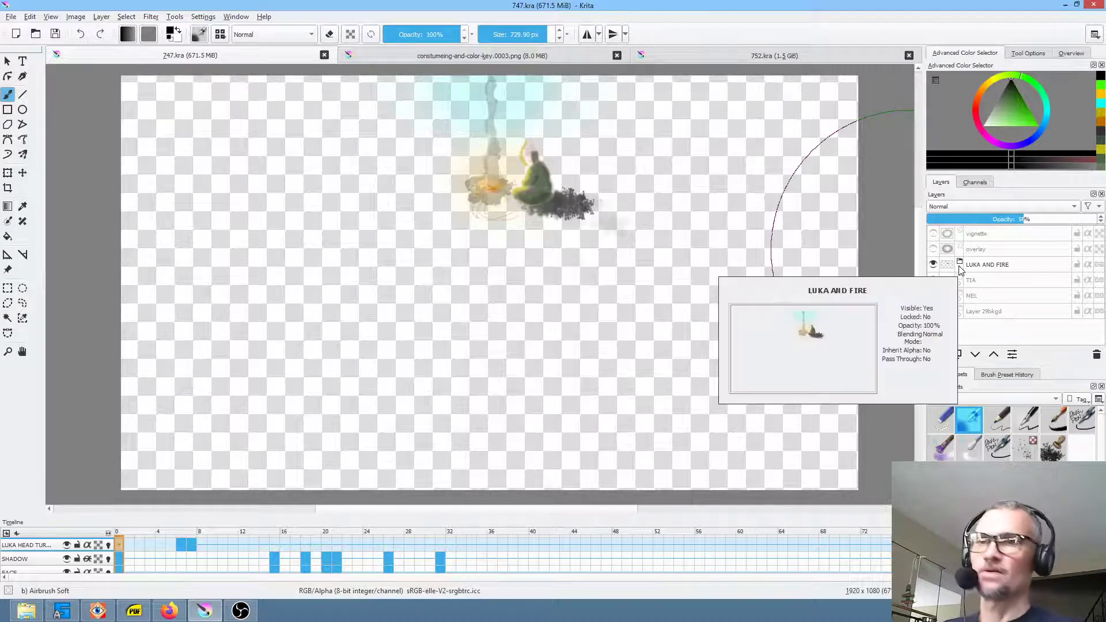
{"action": "left_click", "coordinate": [960, 266]}
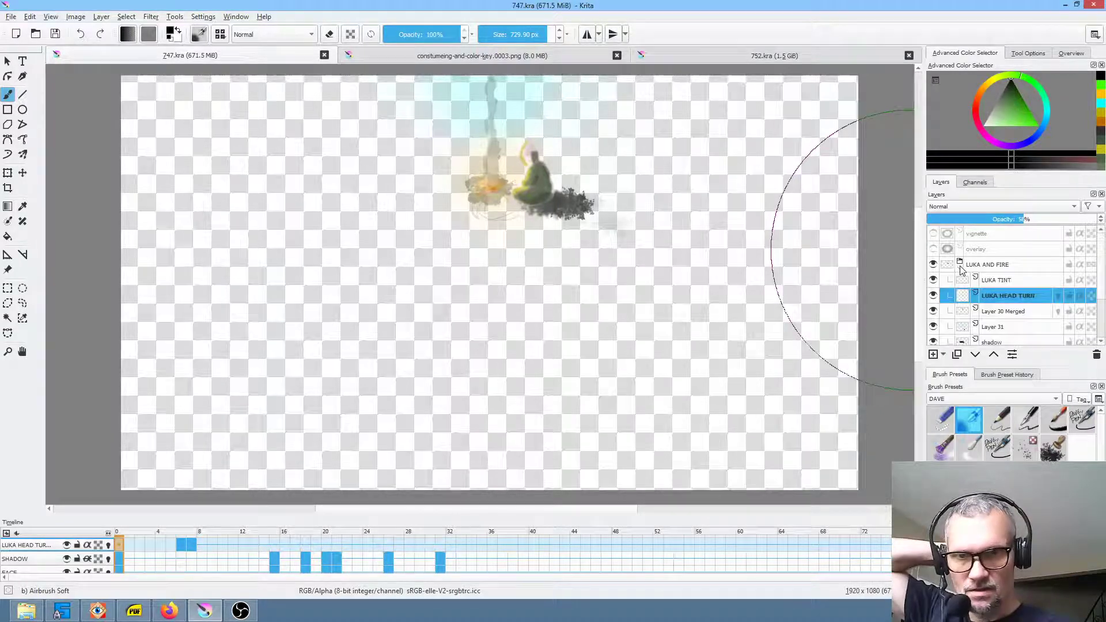
{"action": "mouse_move", "coordinate": [966, 270]}
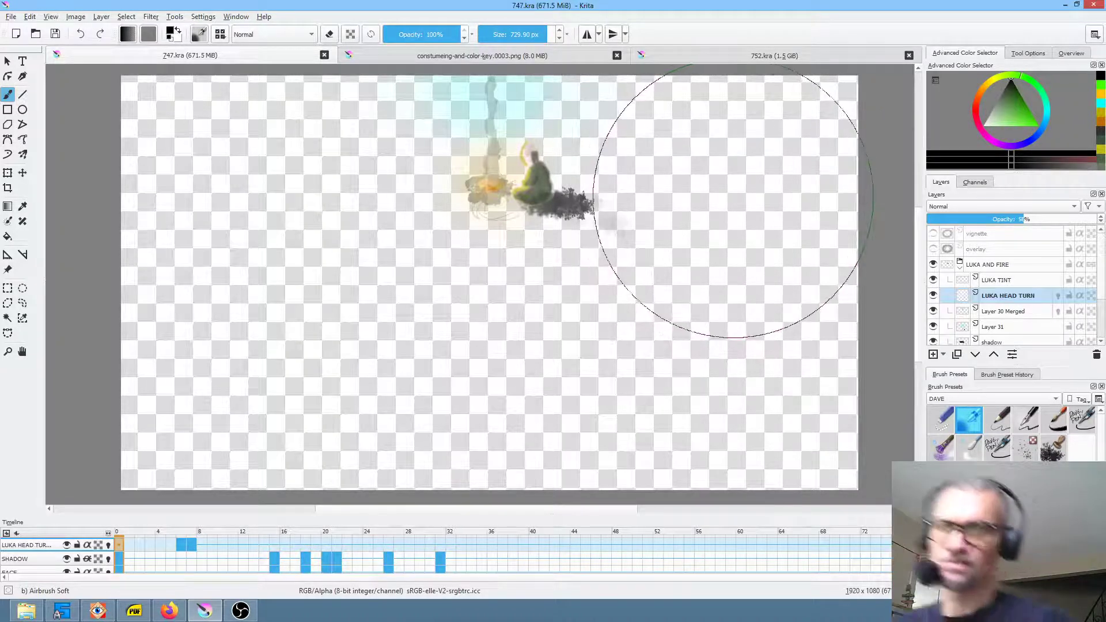
{"action": "left_click_drag", "start_coordinate": [709, 180], "coordinate": [688, 216]}
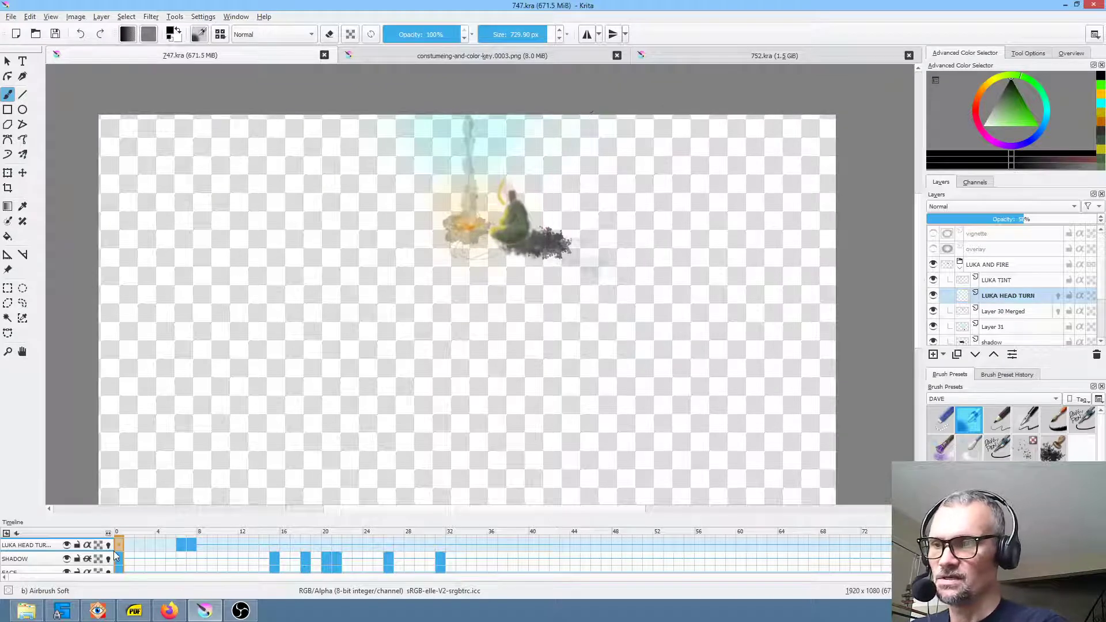
{"action": "key", "text": "space"}
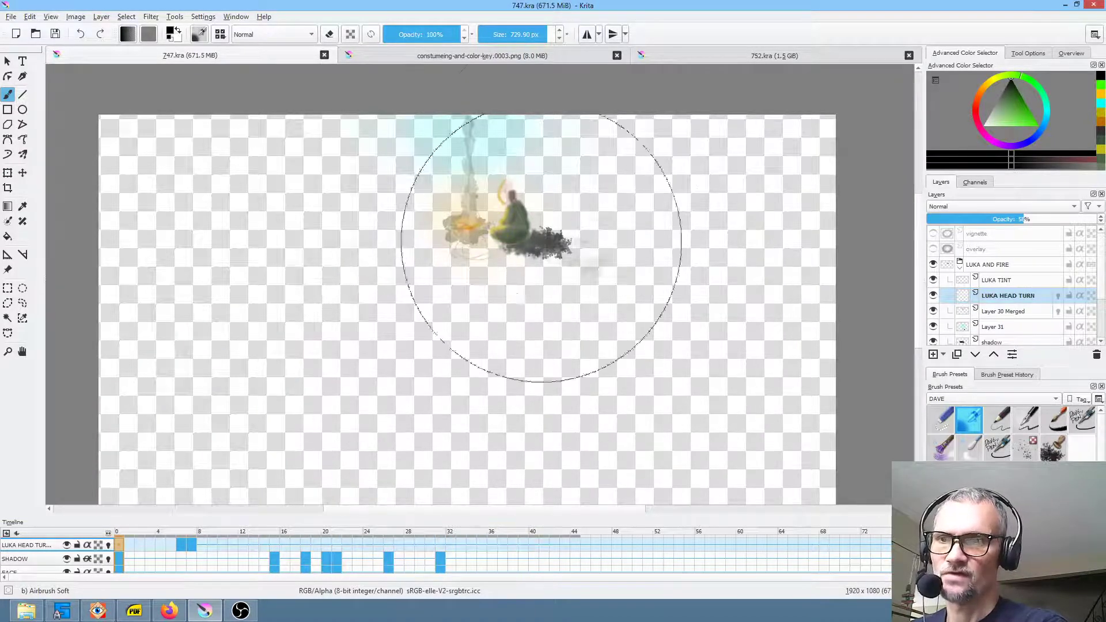
- In 752.kra, hide the label, silhouette, Layer 13luka & monkey, Layer 14legs and firepatch layers
{"action": "left_click", "coordinate": [775, 56]}
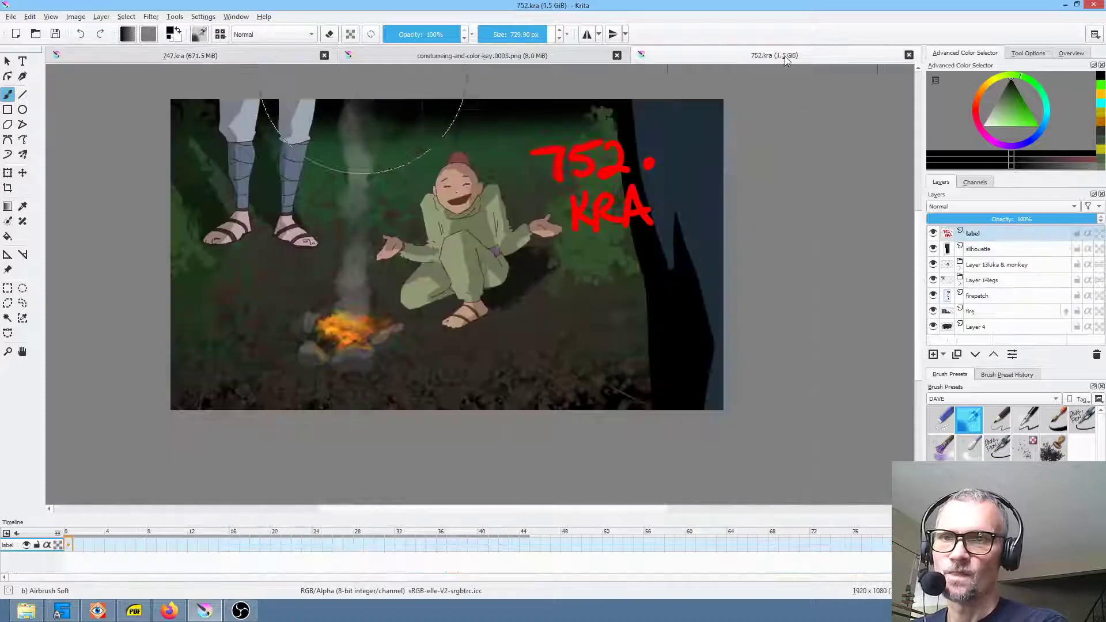
{"action": "left_click_drag", "start_coordinate": [585, 202], "coordinate": [632, 261]}
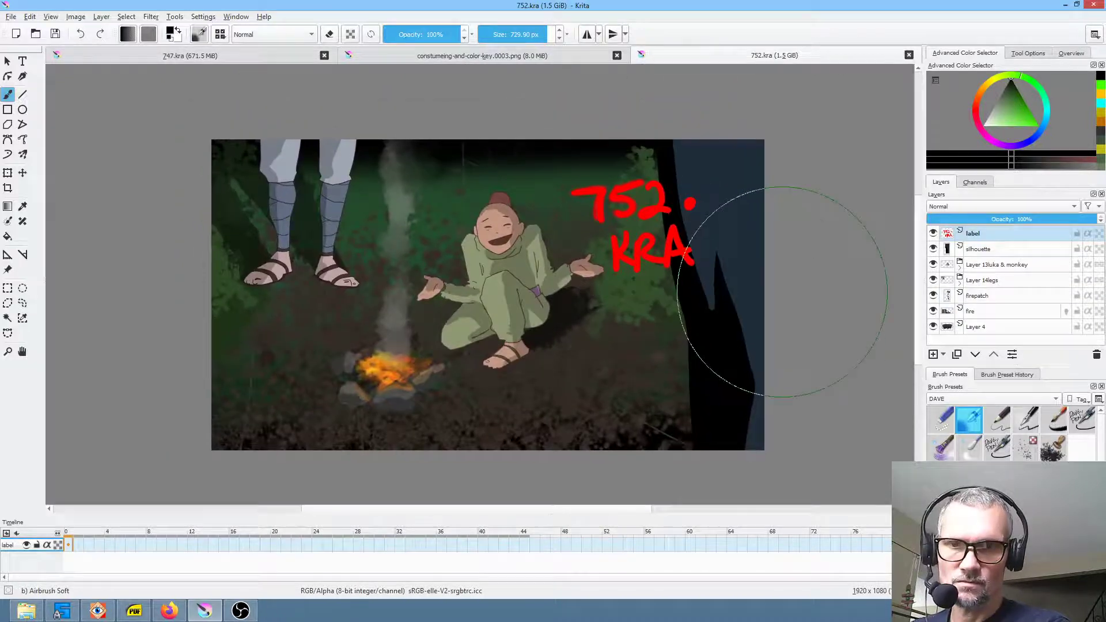
{"action": "left_click", "coordinate": [932, 234]}
{"action": "left_click", "coordinate": [932, 249]}
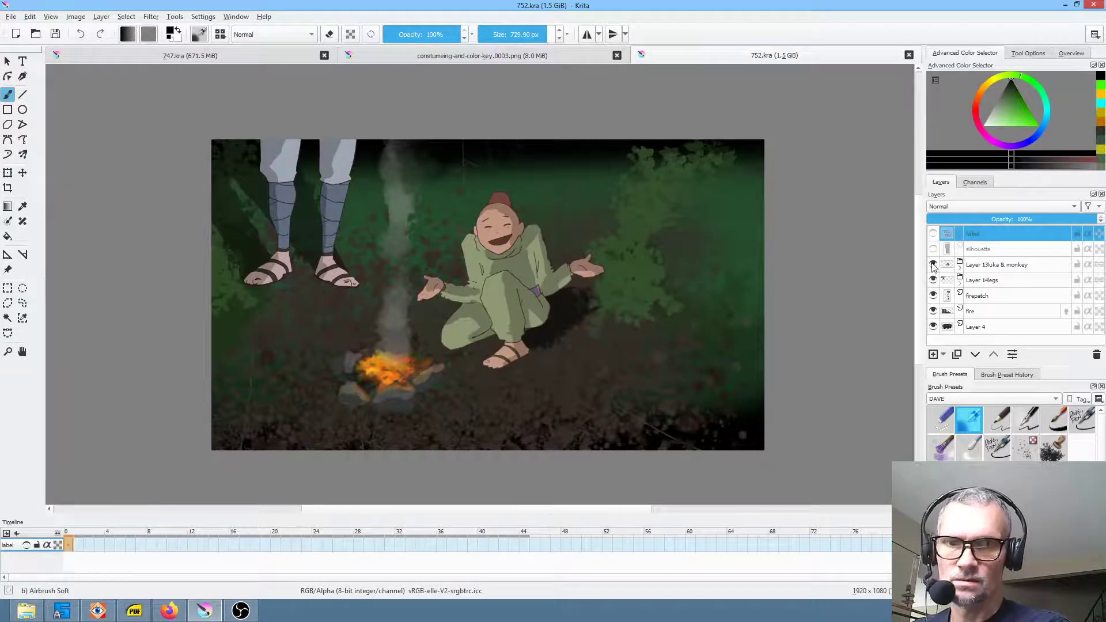
{"action": "left_click", "coordinate": [934, 265]}
{"action": "left_click", "coordinate": [932, 281]}
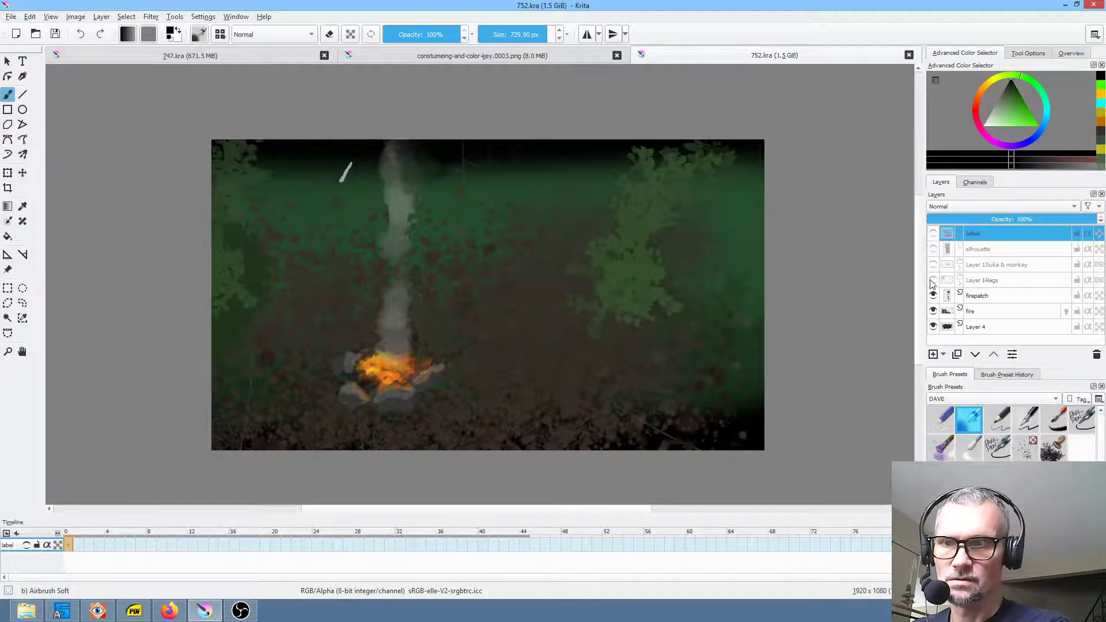
{"action": "left_click", "coordinate": [933, 296]}
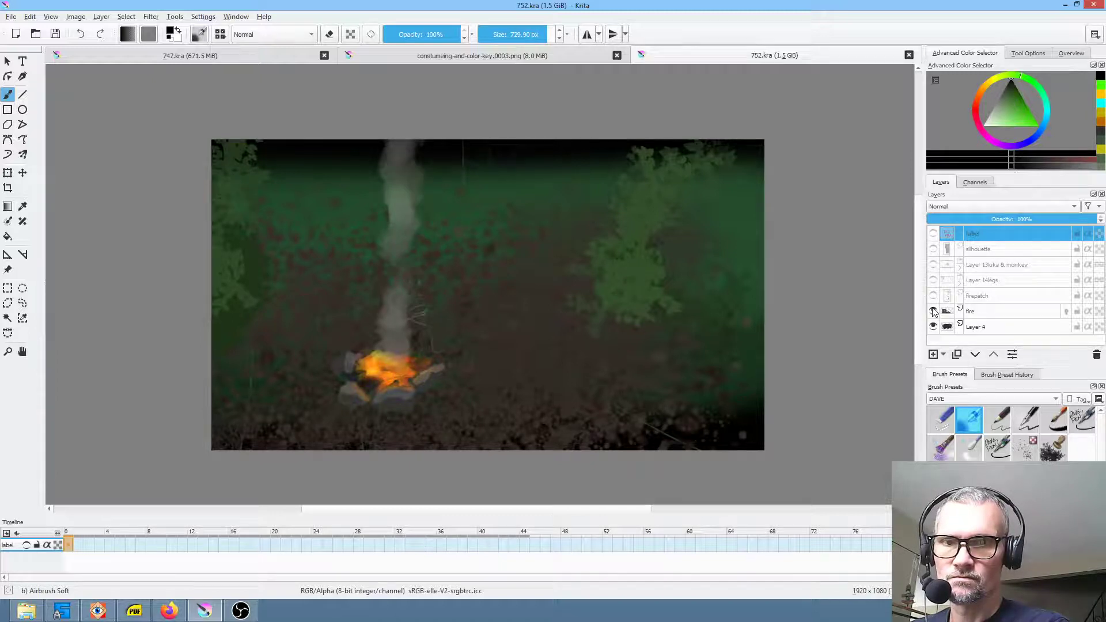
- Select the fire layer, isolate it by hiding Layer 4, and scrub its timeline back to frame 0
{"action": "left_click", "coordinate": [933, 312]}
{"action": "left_click", "coordinate": [933, 312]}
{"action": "left_click", "coordinate": [979, 312]}
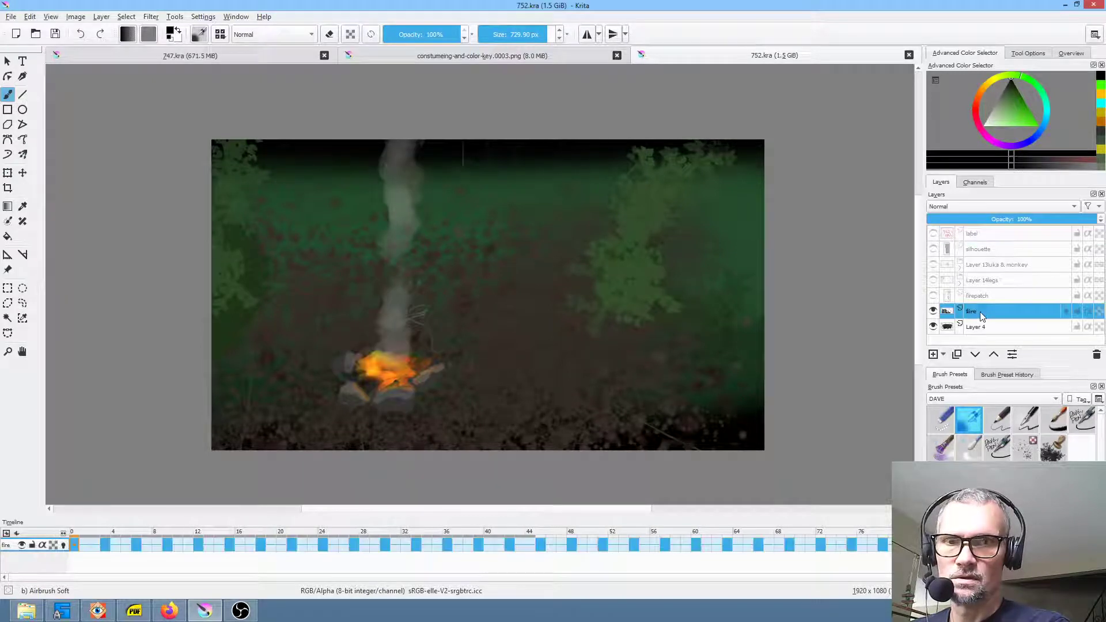
{"action": "left_click", "coordinate": [933, 327]}
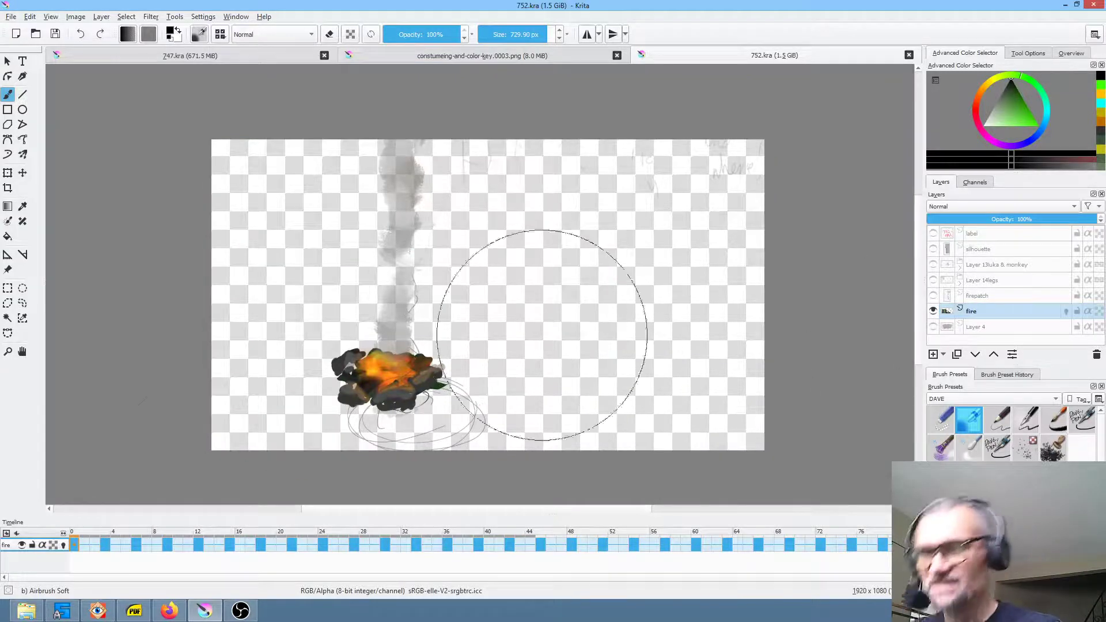
{"action": "left_click_drag", "start_coordinate": [96, 532], "coordinate": [40, 532]}
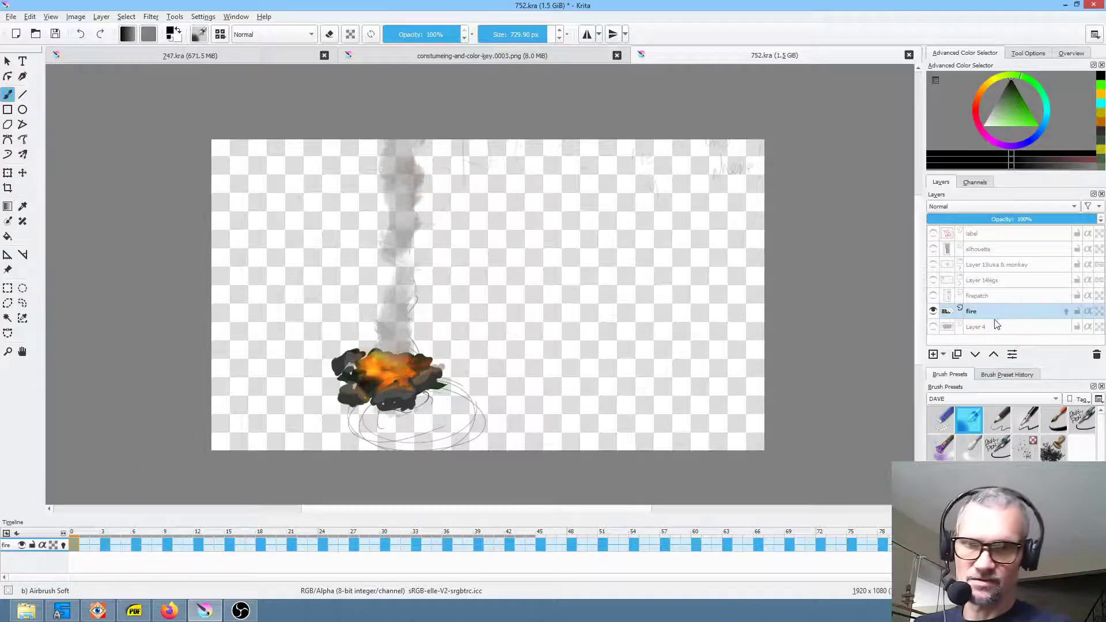
- Copy the animated fire layer from 752.kra and return to the 747.kra document
{"action": "mouse_move", "coordinate": [992, 318]}
{"action": "double_click", "coordinate": [960, 312]}
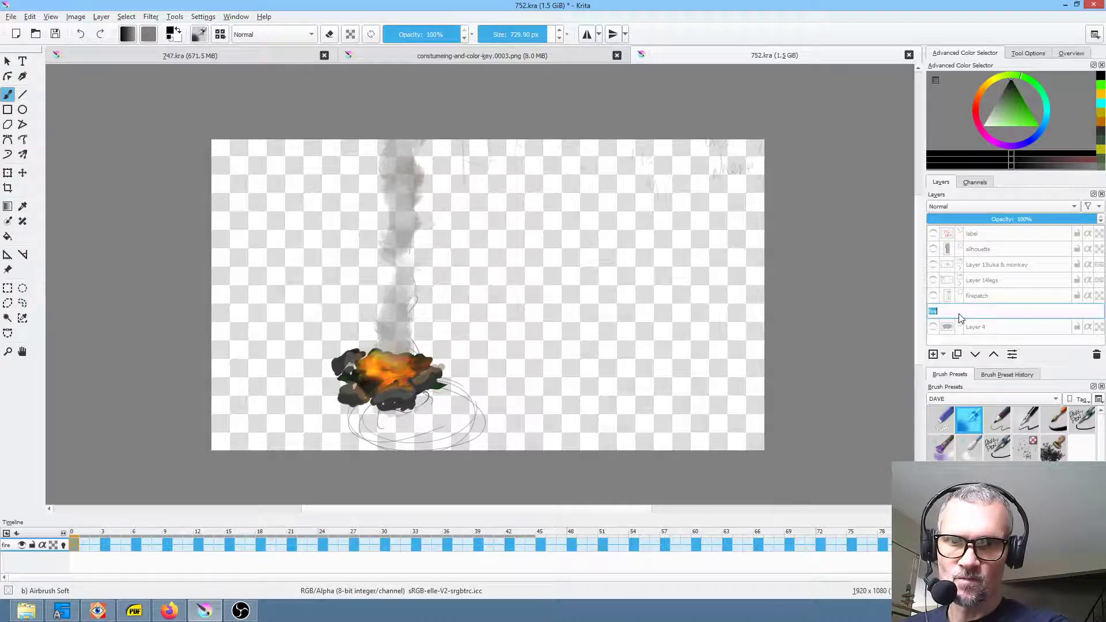
{"action": "key", "text": "Return"}
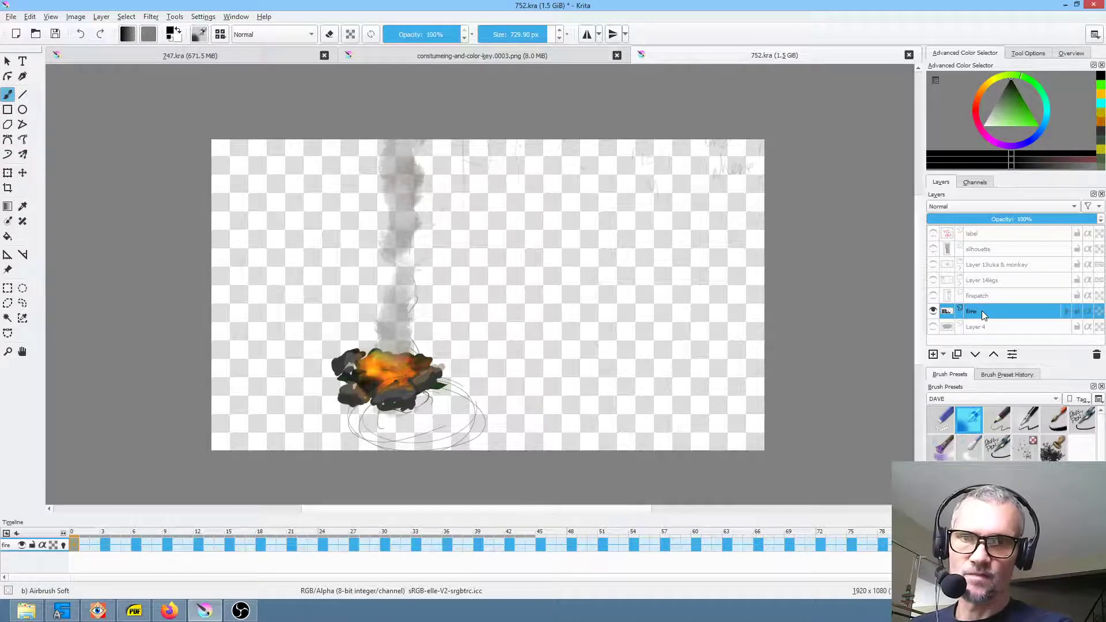
{"action": "right_click", "coordinate": [981, 310]}
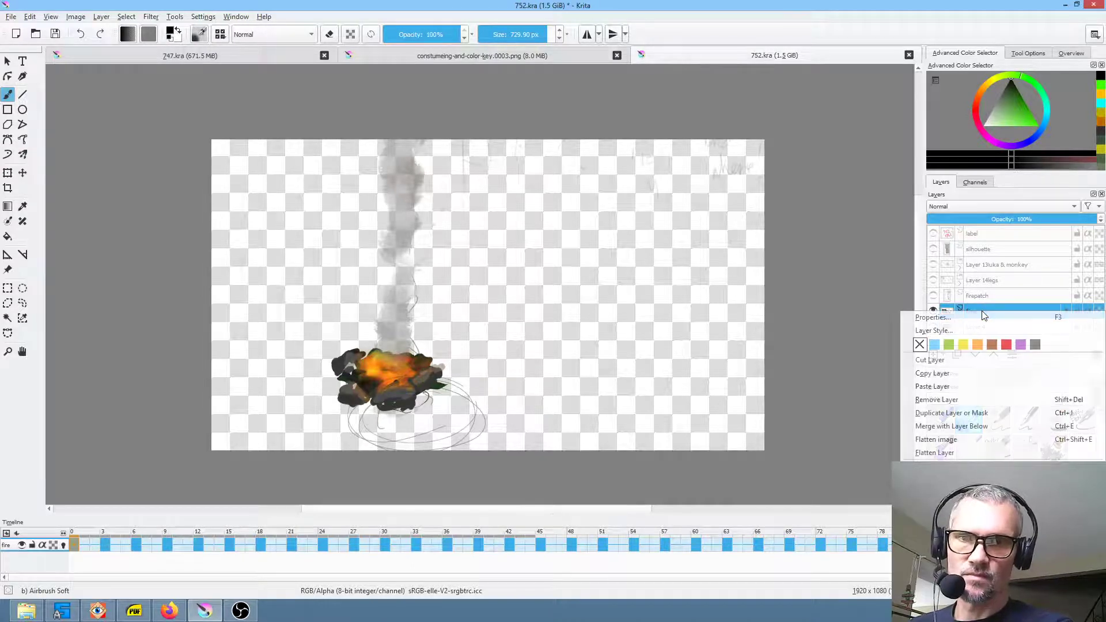
{"action": "left_click", "coordinate": [969, 375]}
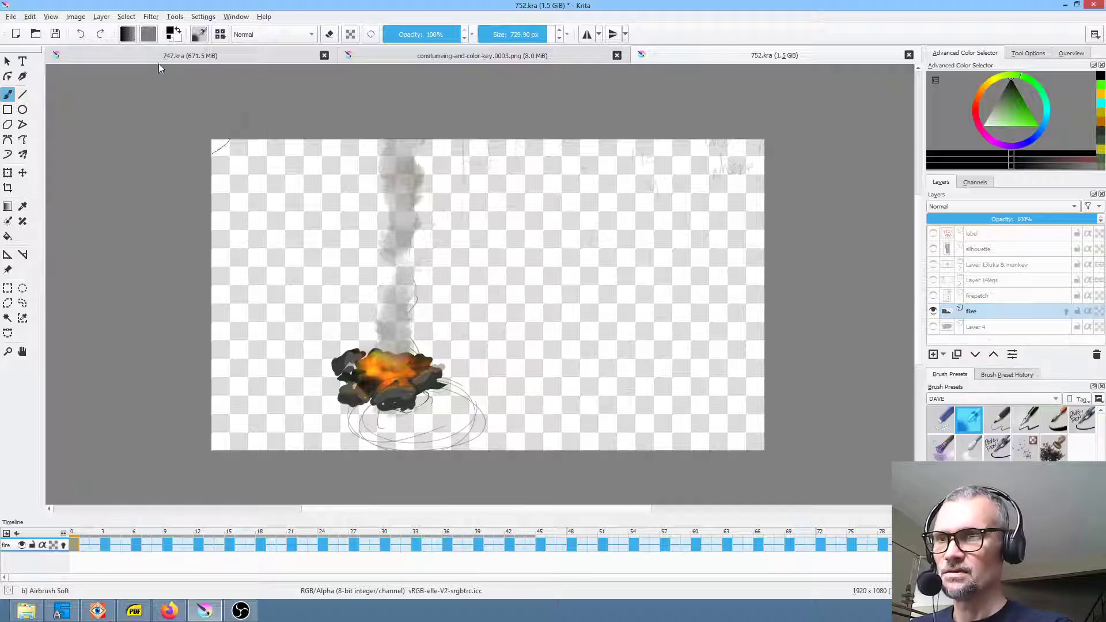
{"action": "left_click", "coordinate": [253, 50]}
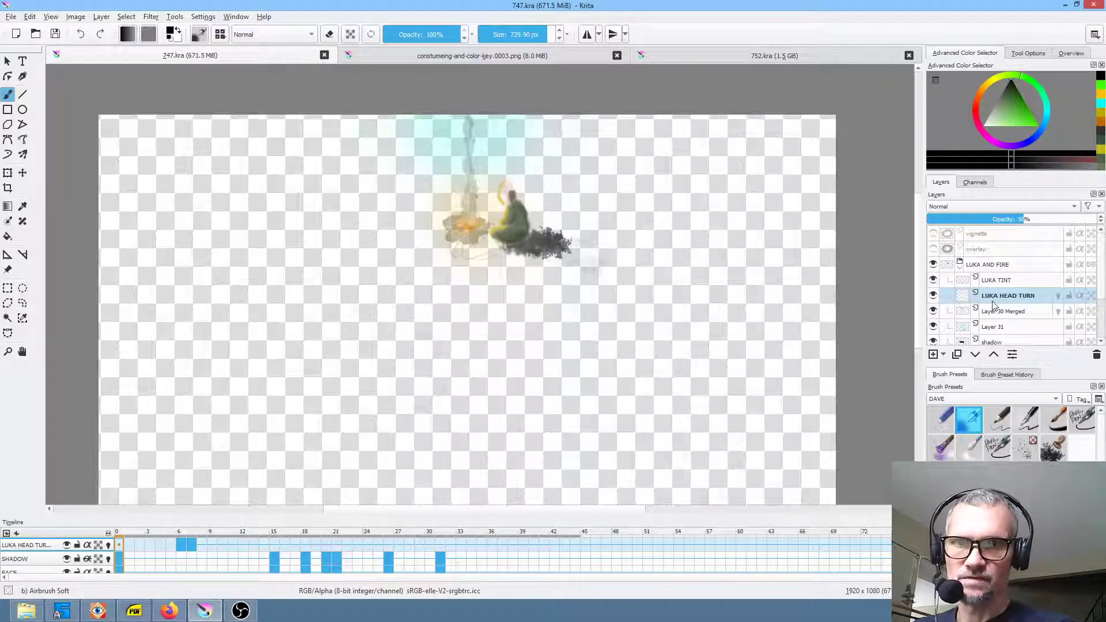
- Try to paste the copied fire layer at the LUKA AND FIRE group
{"action": "right_click", "coordinate": [987, 268]}
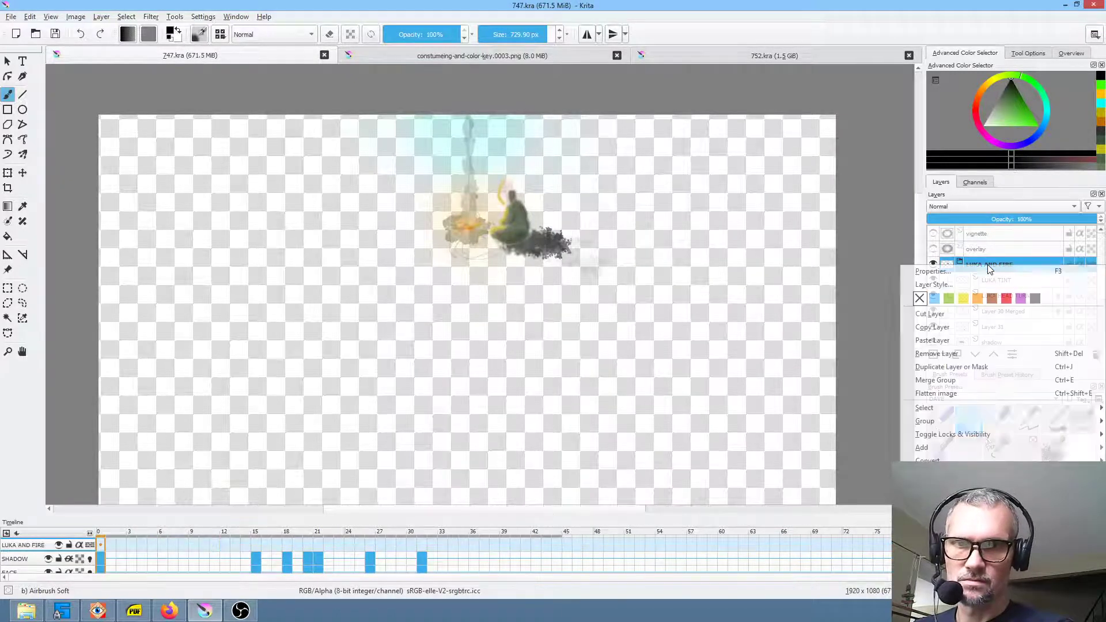
{"action": "left_click", "coordinate": [965, 343]}
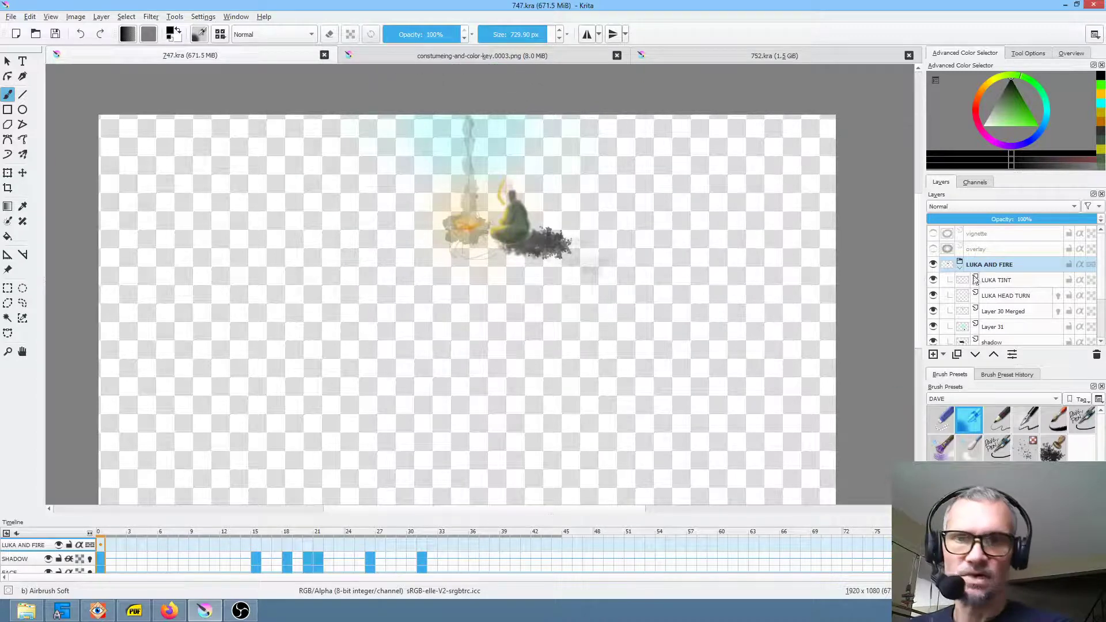
- Toggle Layer 30 Merged off and on to identify the campfire and smoke, and make it the active layer
{"action": "left_click", "coordinate": [933, 311]}
{"action": "left_click", "coordinate": [933, 311]}
{"action": "left_click", "coordinate": [1001, 311]}
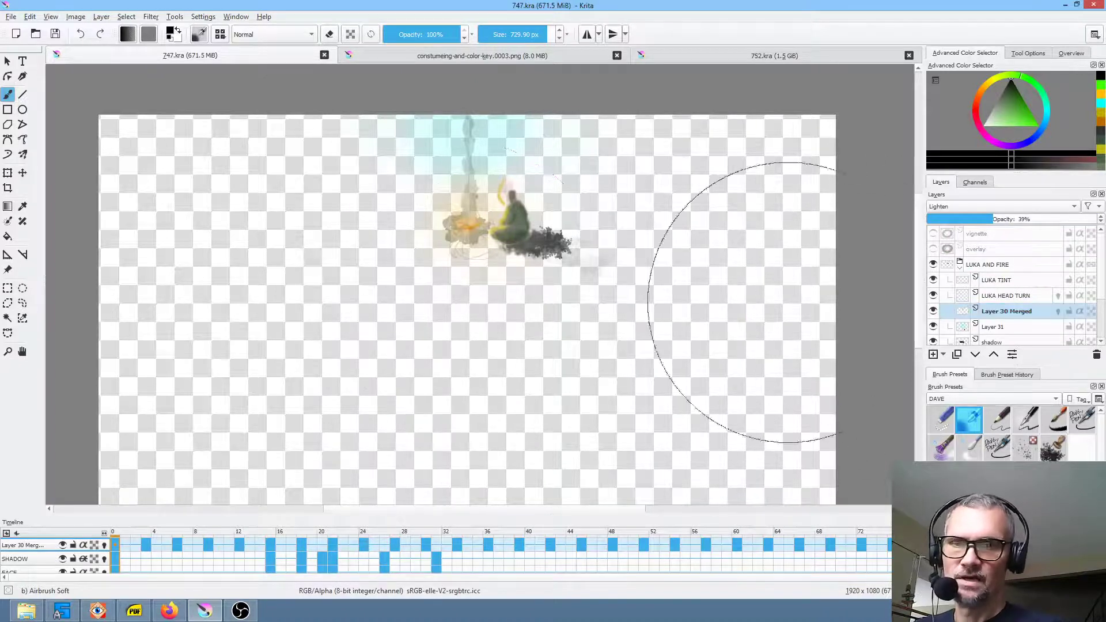
{"action": "left_click", "coordinate": [993, 312]}
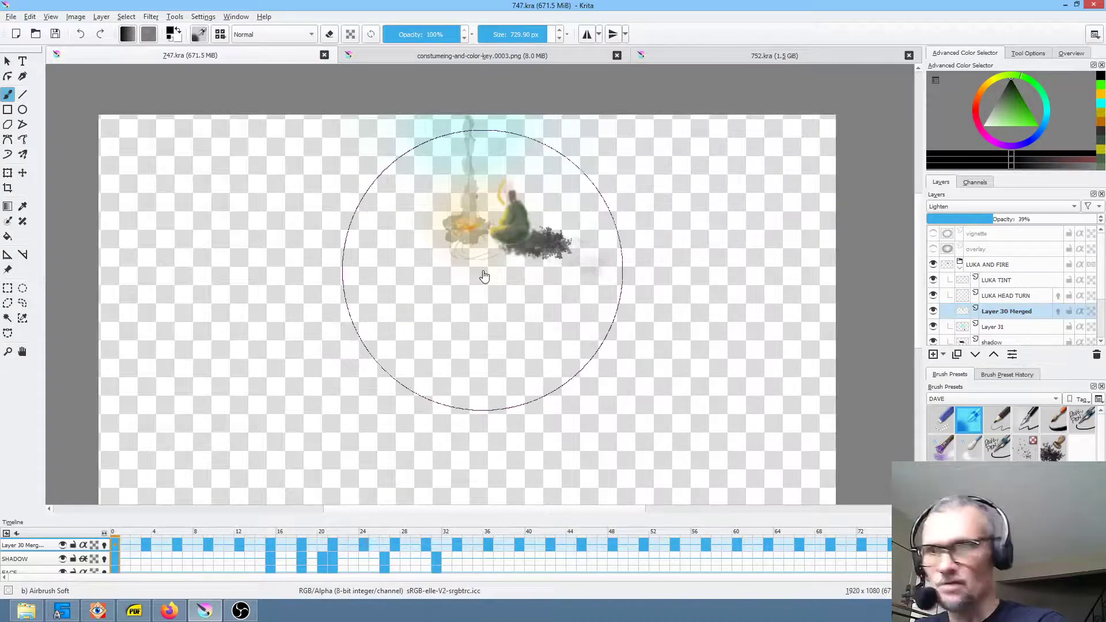
- Try enlarging the campfire on Layer 30 Merged and moving it aside with the Transform tool, without applying the transform
{"action": "key", "text": "ctrl+t"}
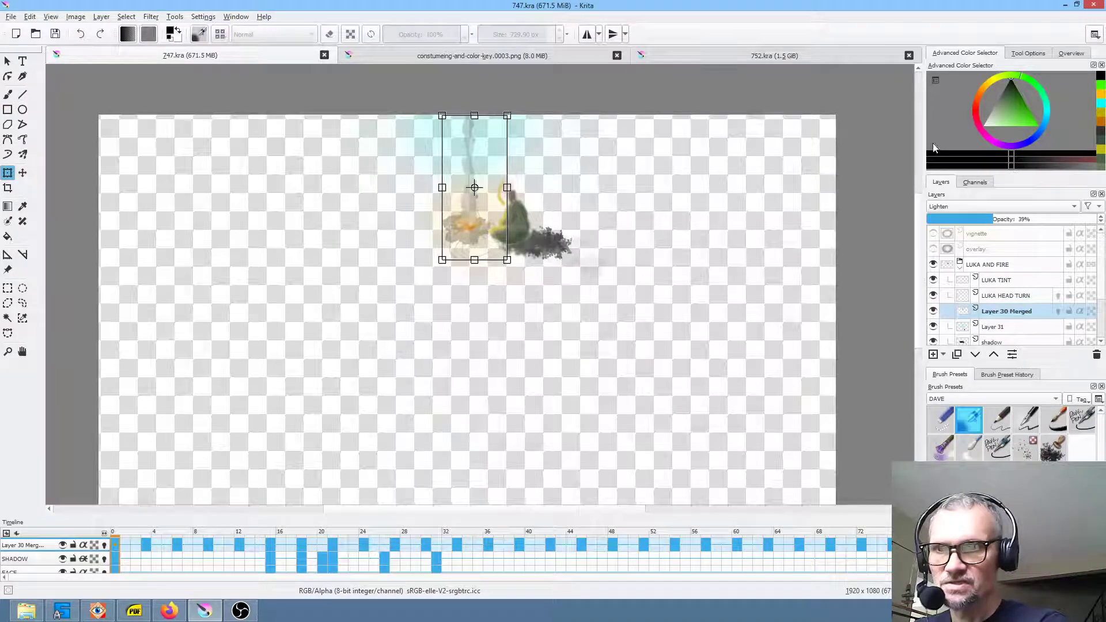
{"action": "left_click", "coordinate": [1028, 54]}
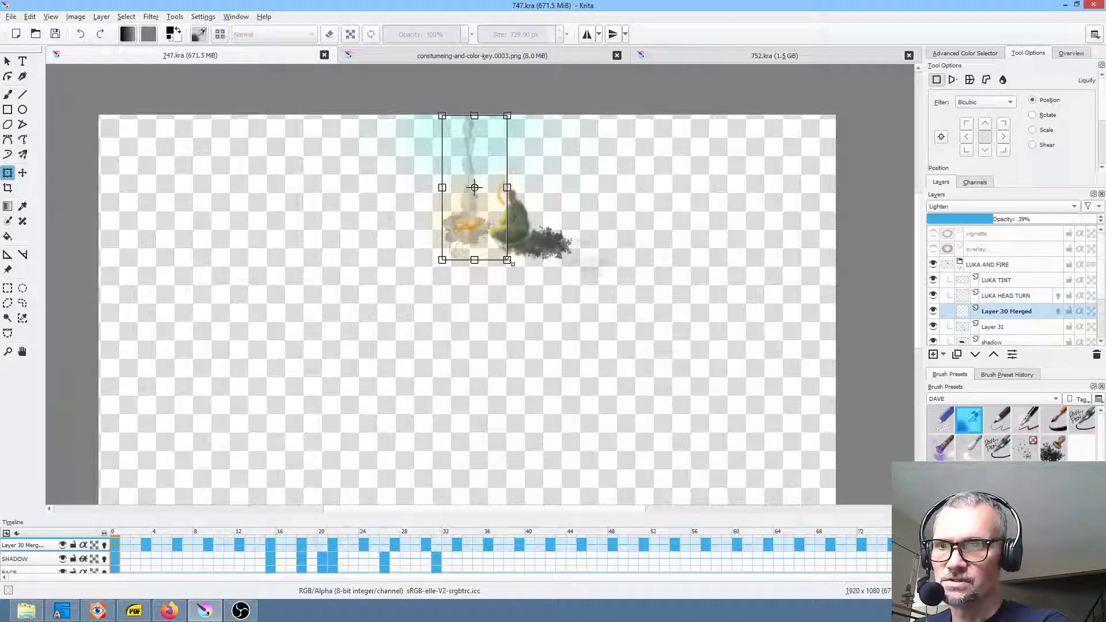
{"action": "left_click_drag", "start_coordinate": [506, 260], "coordinate": [708, 388]}
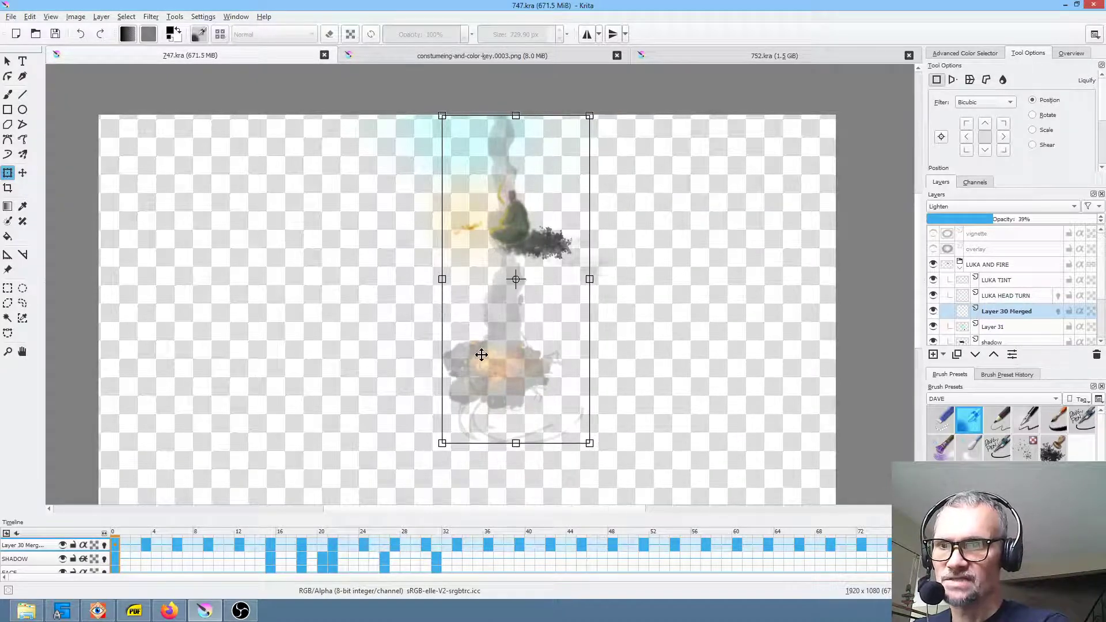
{"action": "left_click_drag", "start_coordinate": [477, 353], "coordinate": [341, 329]}
{"action": "key", "text": "Escape"}
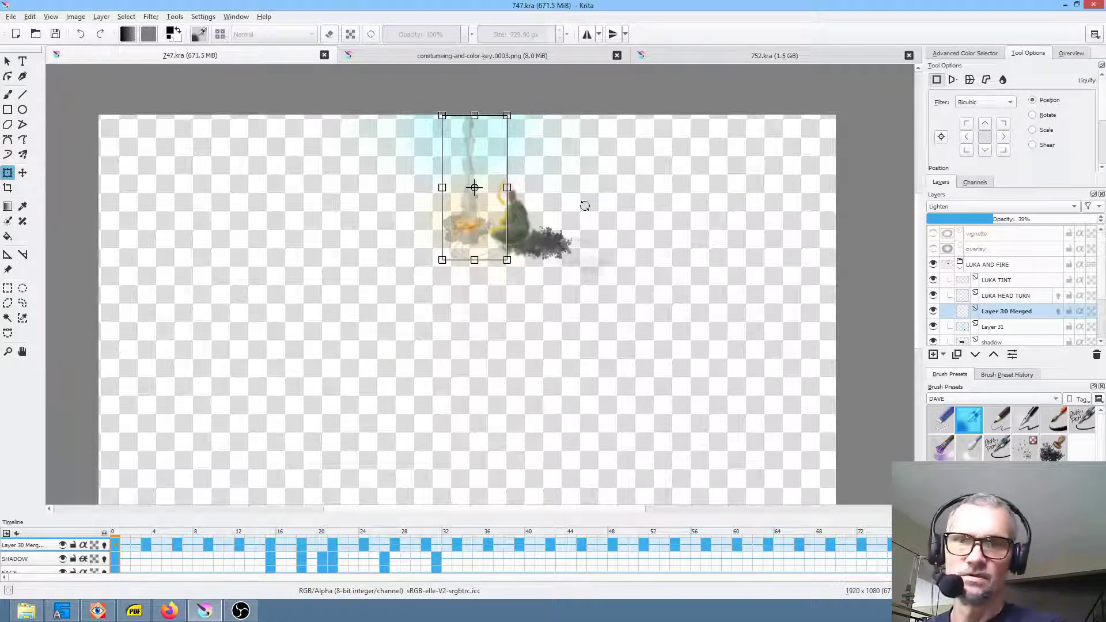
- Show the Layer 29bkgd background group and examine the campfire, smoke and seated figure up close against it
{"action": "key", "text": "space"}
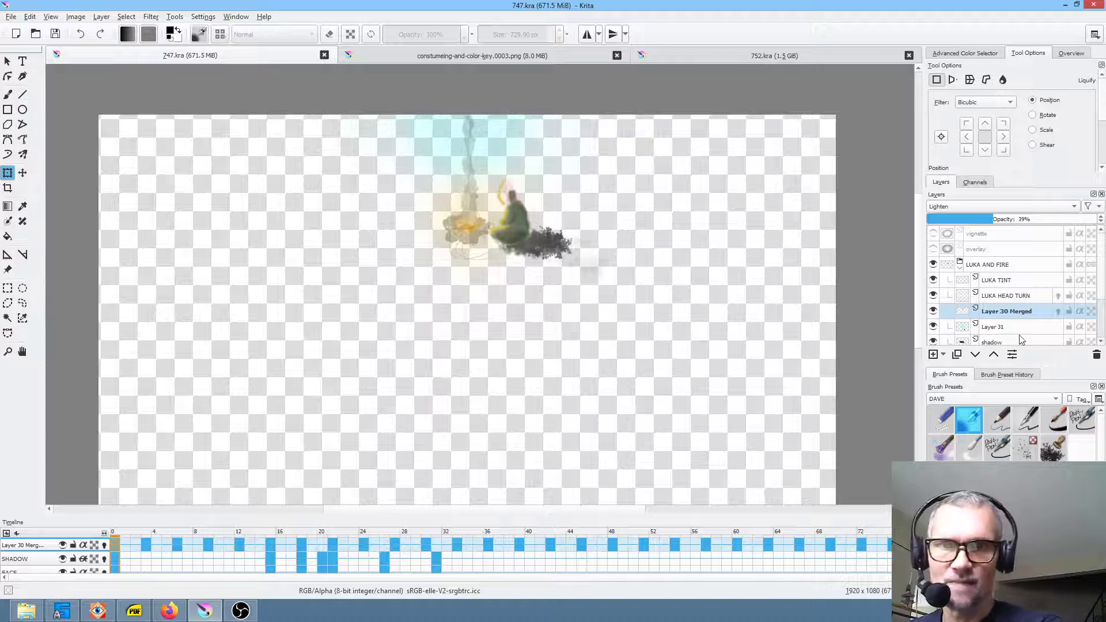
{"action": "scroll", "coordinate": [1017, 320], "scroll_direction": "down", "scroll_amount": 2}
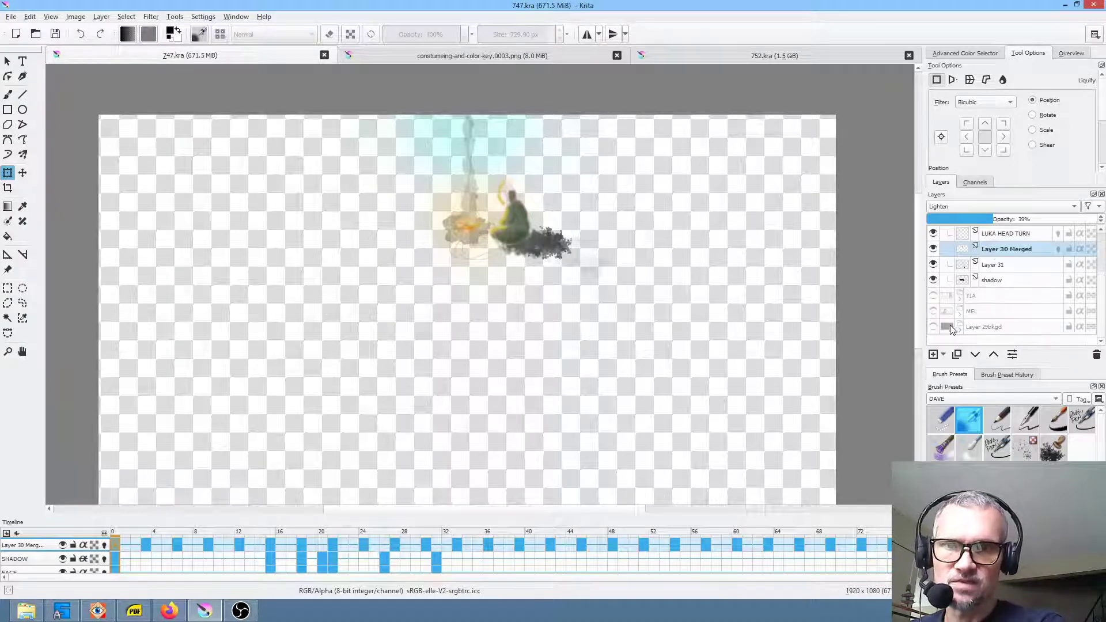
{"action": "left_click", "coordinate": [933, 327]}
{"action": "scroll", "coordinate": [549, 278], "scroll_direction": "up", "scroll_amount": 3}
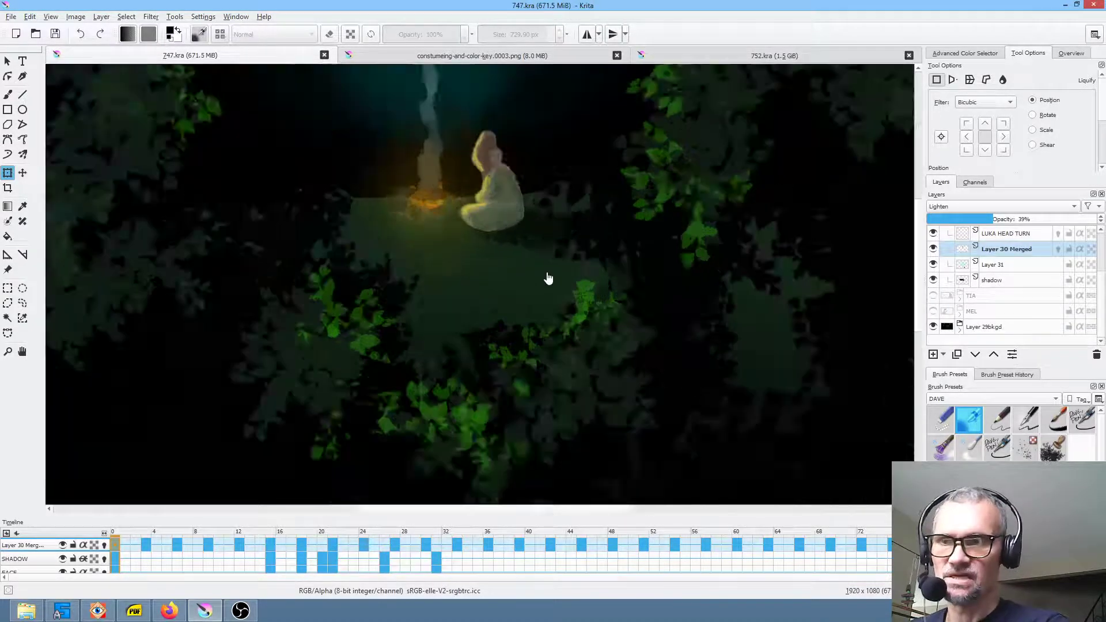
{"action": "left_click_drag", "start_coordinate": [548, 273], "coordinate": [617, 395]}
{"action": "left_click_drag", "start_coordinate": [593, 302], "coordinate": [642, 363]}
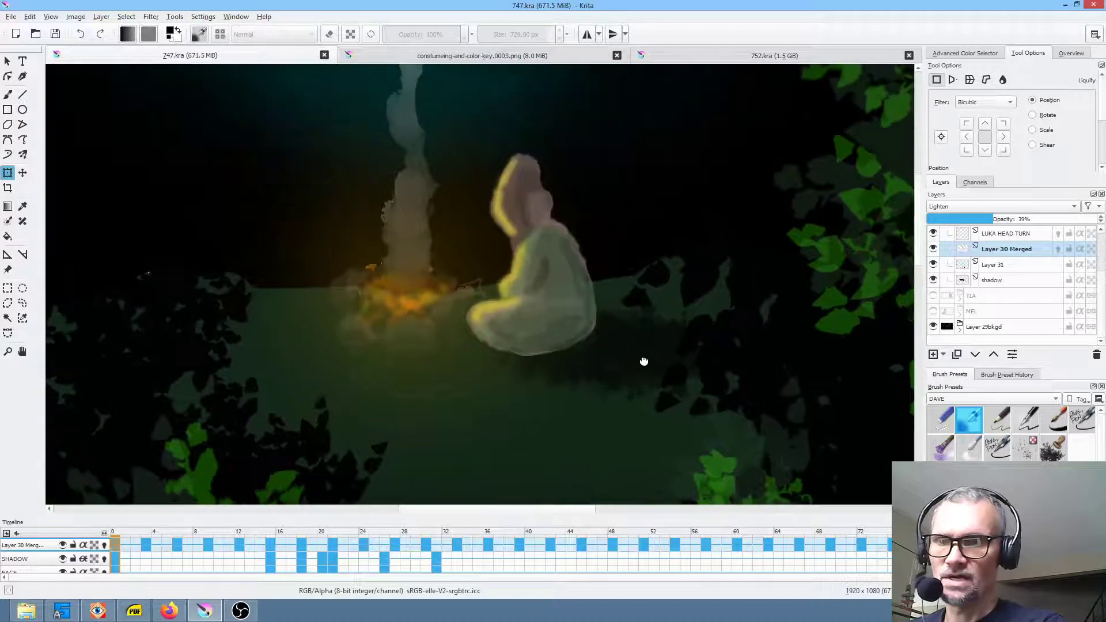
{"action": "left_click_drag", "start_coordinate": [674, 367], "coordinate": [634, 382]}
{"action": "scroll", "coordinate": [633, 375], "scroll_direction": "down", "scroll_amount": 1}
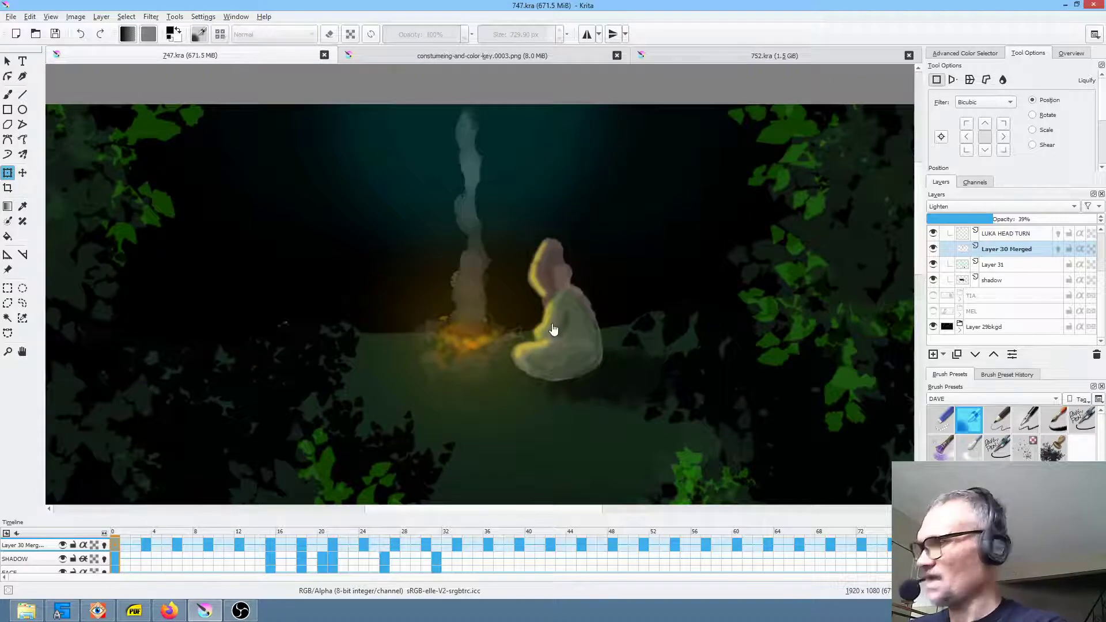
{"action": "scroll", "coordinate": [553, 329], "scroll_direction": "down", "scroll_amount": 1}
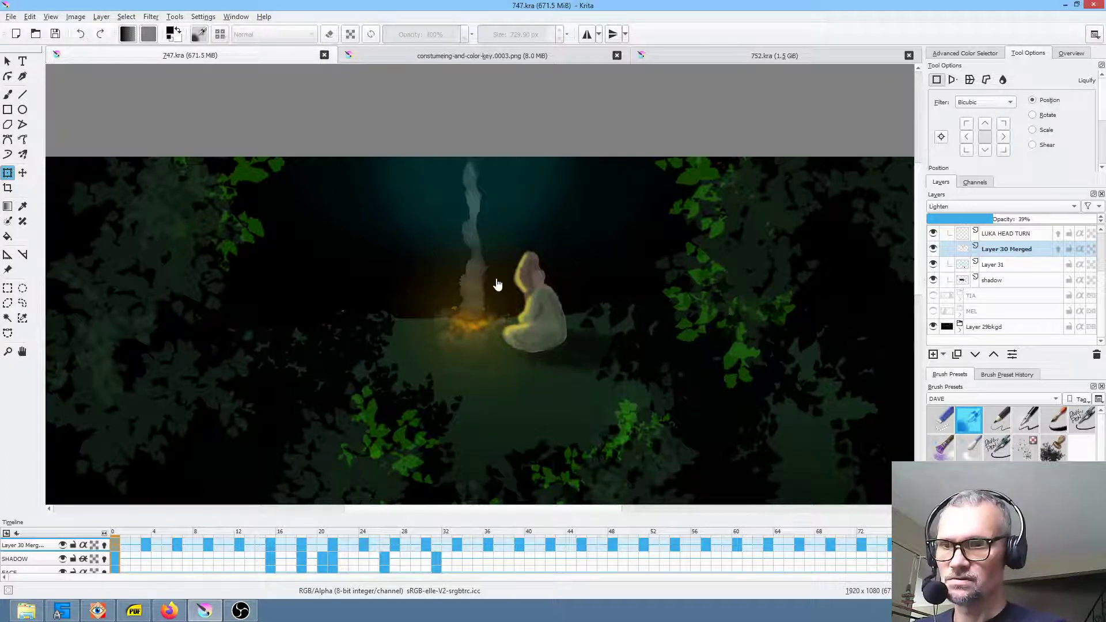
{"action": "key", "text": "space"}
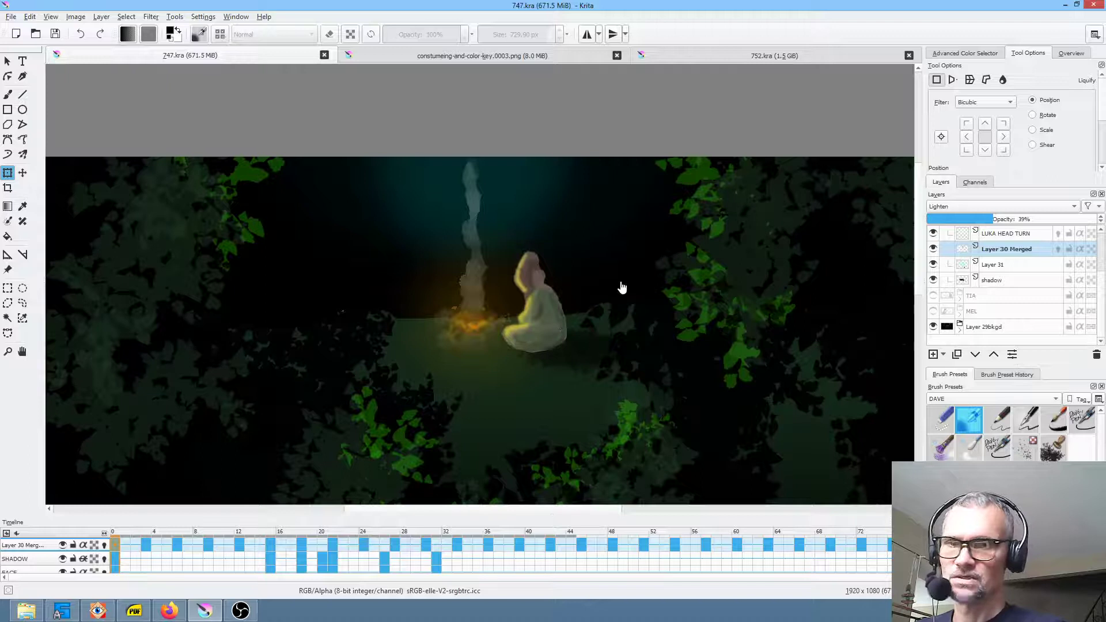
- Expand the Layer 29bkgd group to inspect the layers it contains, and collapse it again
{"action": "left_click", "coordinate": [972, 327]}
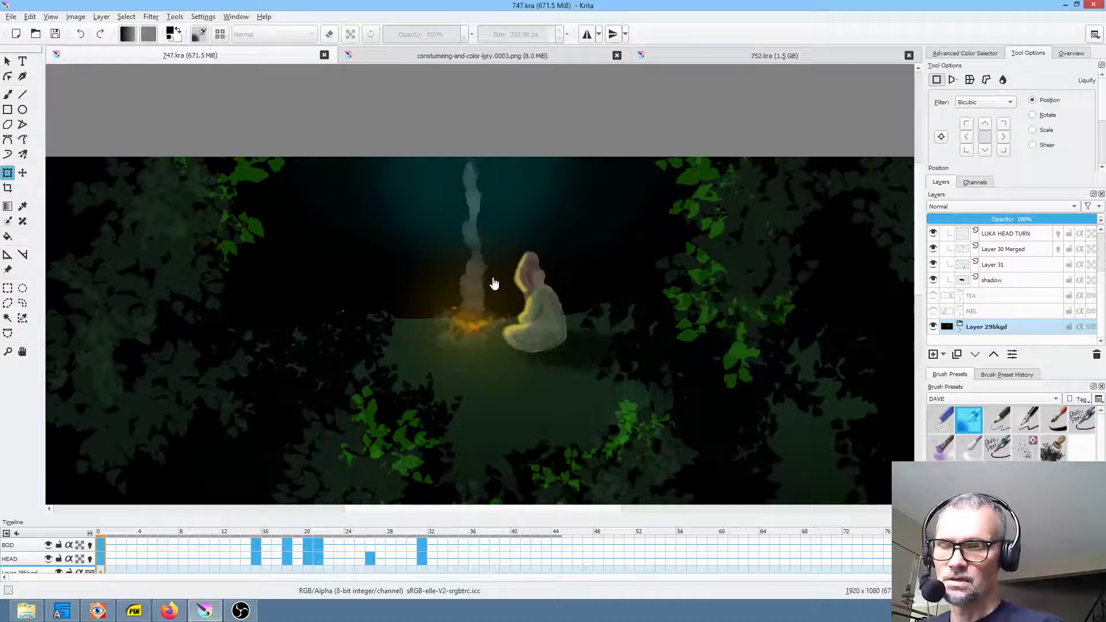
{"action": "left_click", "coordinate": [958, 330]}
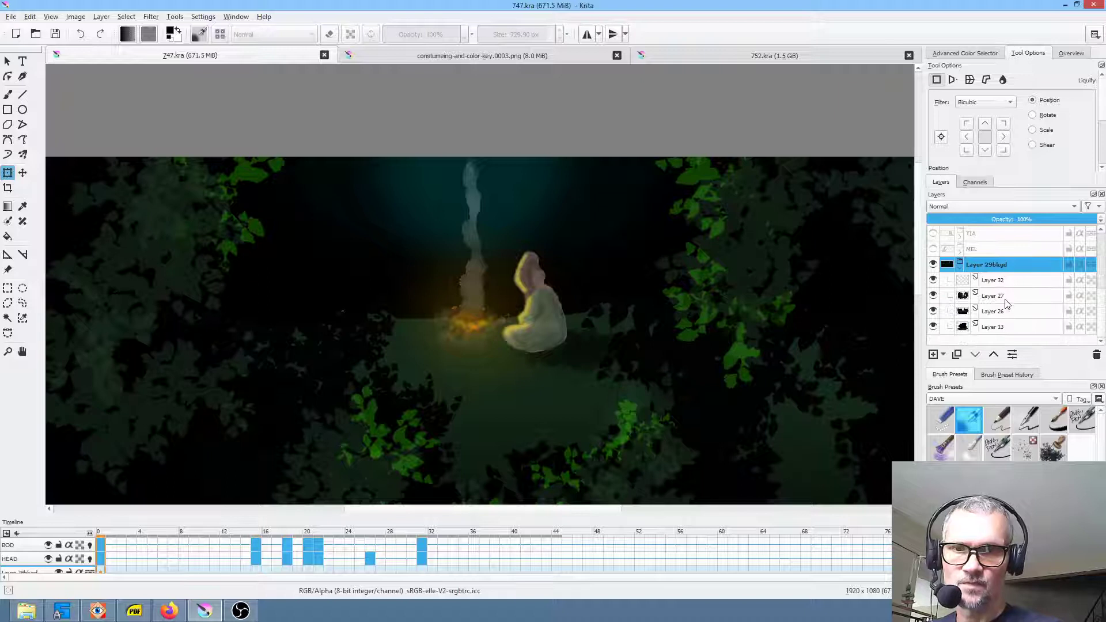
{"action": "left_click", "coordinate": [1006, 296]}
{"action": "left_click", "coordinate": [960, 265]}
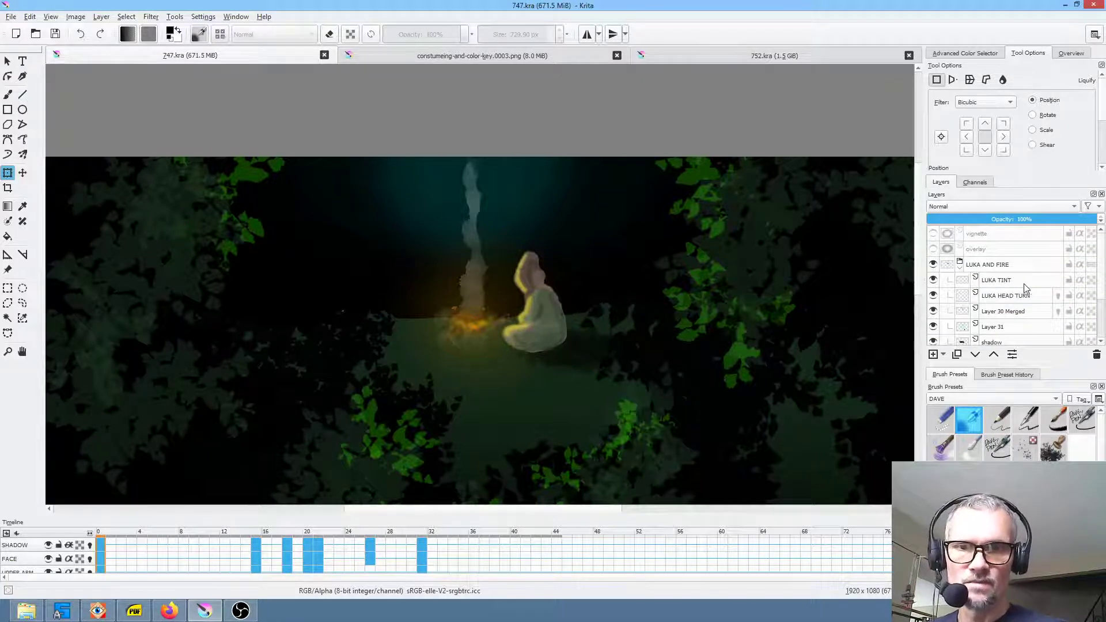
- On frame 0 of Layer 30 Merged, outline freehand selections on both sides of the smoke column and below the fire
{"action": "left_click", "coordinate": [995, 328]}
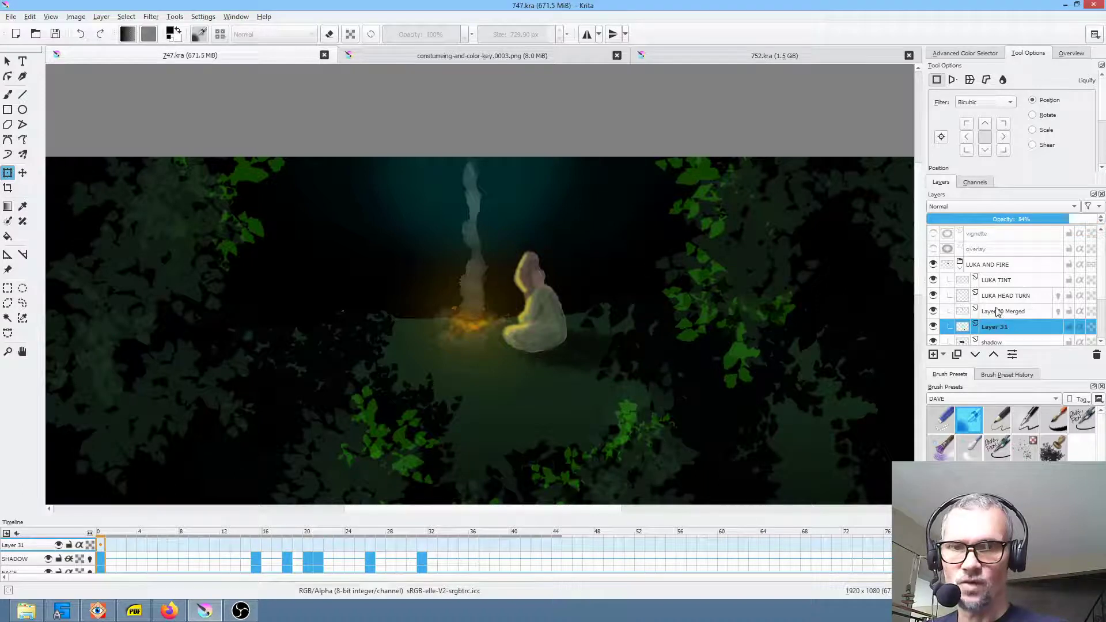
{"action": "left_click", "coordinate": [998, 311]}
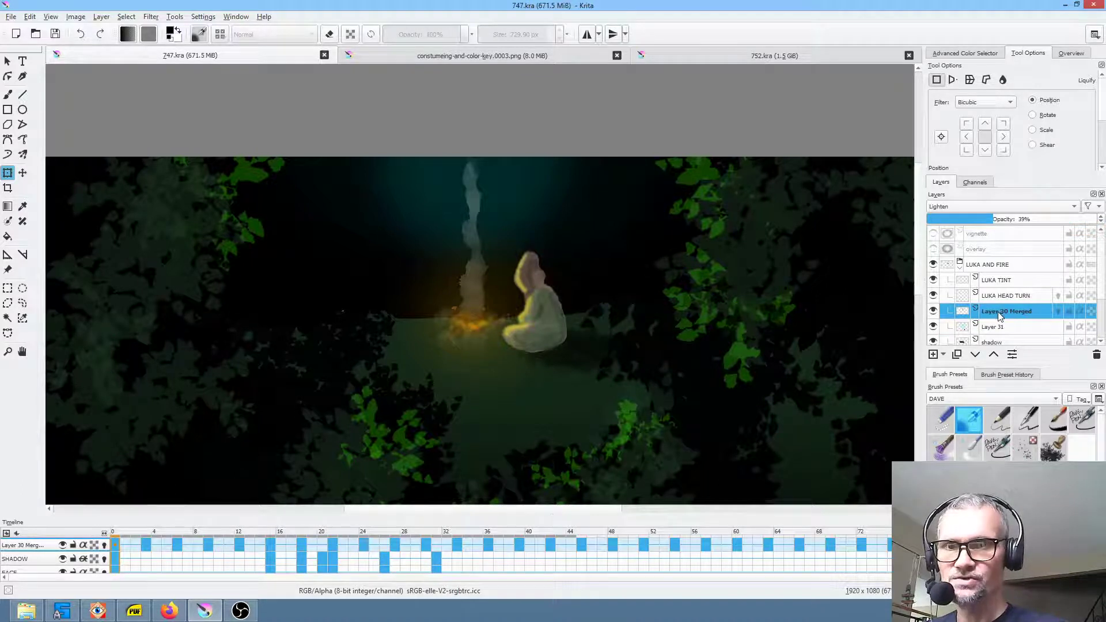
{"action": "left_click", "coordinate": [114, 551]}
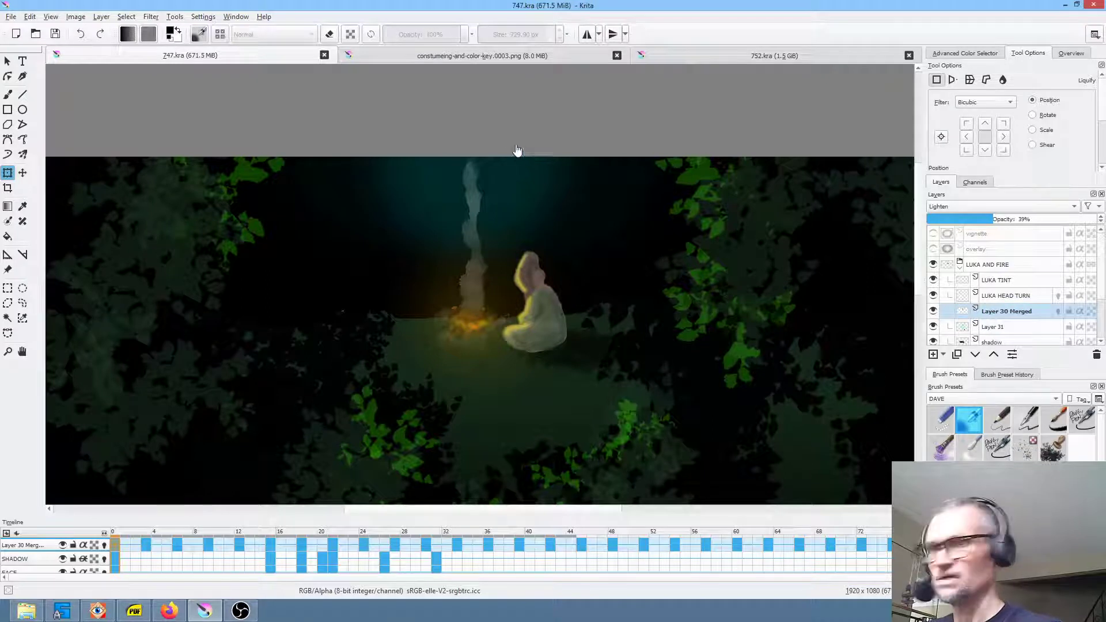
{"action": "key", "text": "l"}
{"action": "mouse_move", "coordinate": [485, 215]}
{"action": "left_mouse_down"}
{"action": "mouse_move", "coordinate": [482, 243]}
{"action": "mouse_move", "coordinate": [511, 308]}
{"action": "left_mouse_up"}
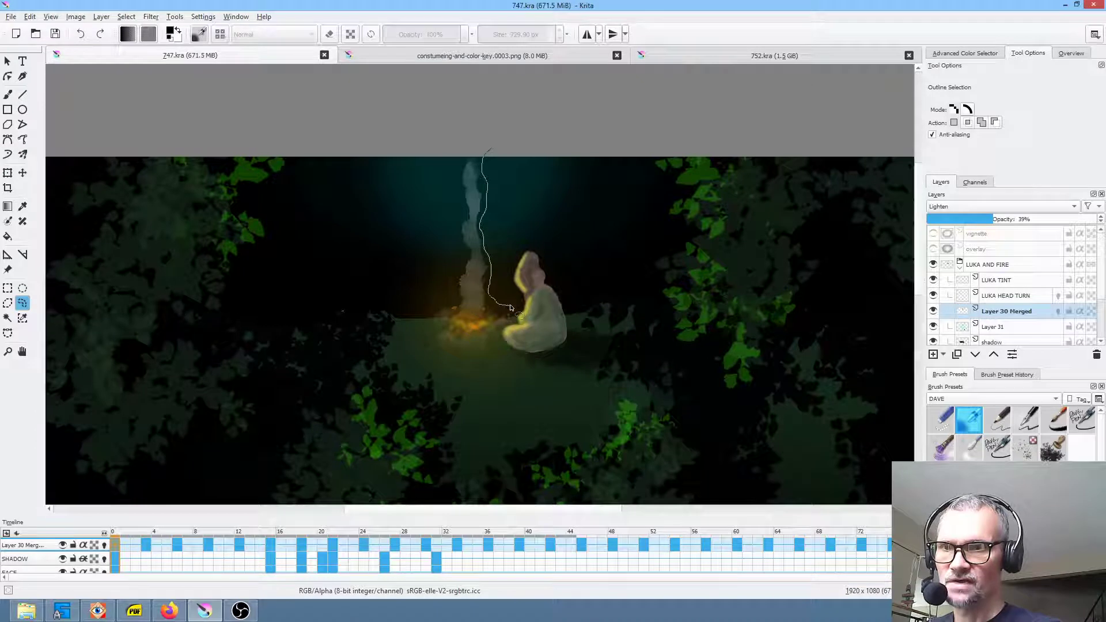
{"action": "left_click_drag", "start_coordinate": [500, 144], "coordinate": [499, 145]}
{"action": "mouse_move", "coordinate": [387, 130]}
{"action": "left_mouse_down"}
{"action": "mouse_move", "coordinate": [360, 226]}
{"action": "mouse_move", "coordinate": [410, 308]}
{"action": "mouse_move", "coordinate": [439, 307]}
{"action": "mouse_move", "coordinate": [461, 172]}
{"action": "mouse_move", "coordinate": [389, 130]}
{"action": "left_mouse_up"}
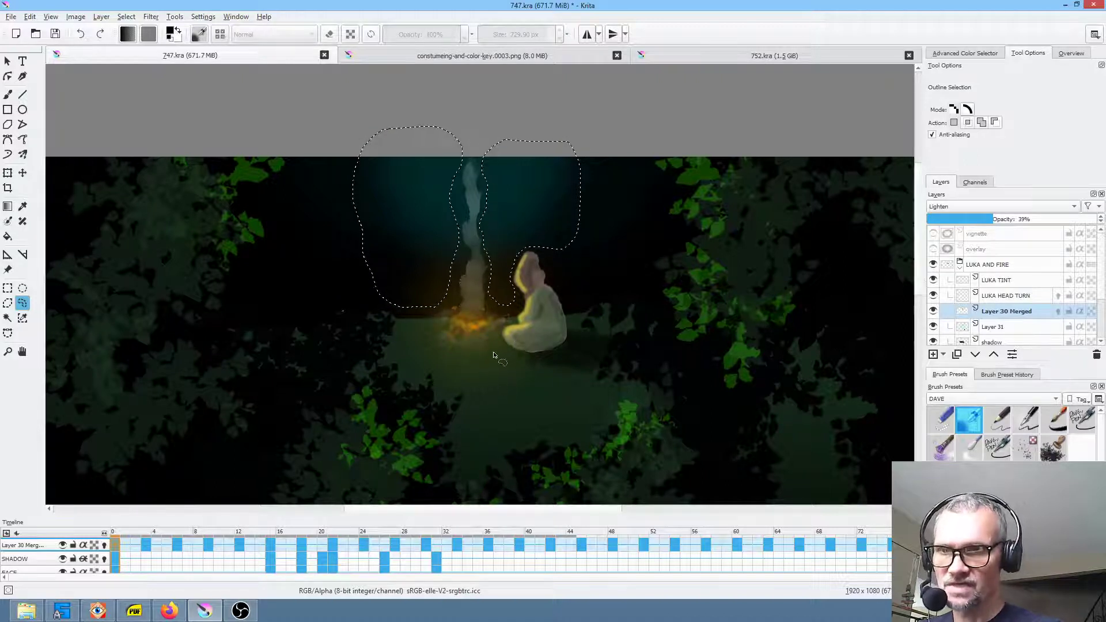
{"action": "mouse_move", "coordinate": [496, 346]}
{"action": "left_mouse_down"}
{"action": "mouse_move", "coordinate": [440, 350]}
{"action": "mouse_move", "coordinate": [432, 360]}
{"action": "mouse_move", "coordinate": [444, 389]}
{"action": "mouse_move", "coordinate": [499, 407]}
{"action": "mouse_move", "coordinate": [522, 394]}
{"action": "mouse_move", "coordinate": [524, 375]}
{"action": "mouse_move", "coordinate": [495, 347]}
{"action": "left_mouse_up"}
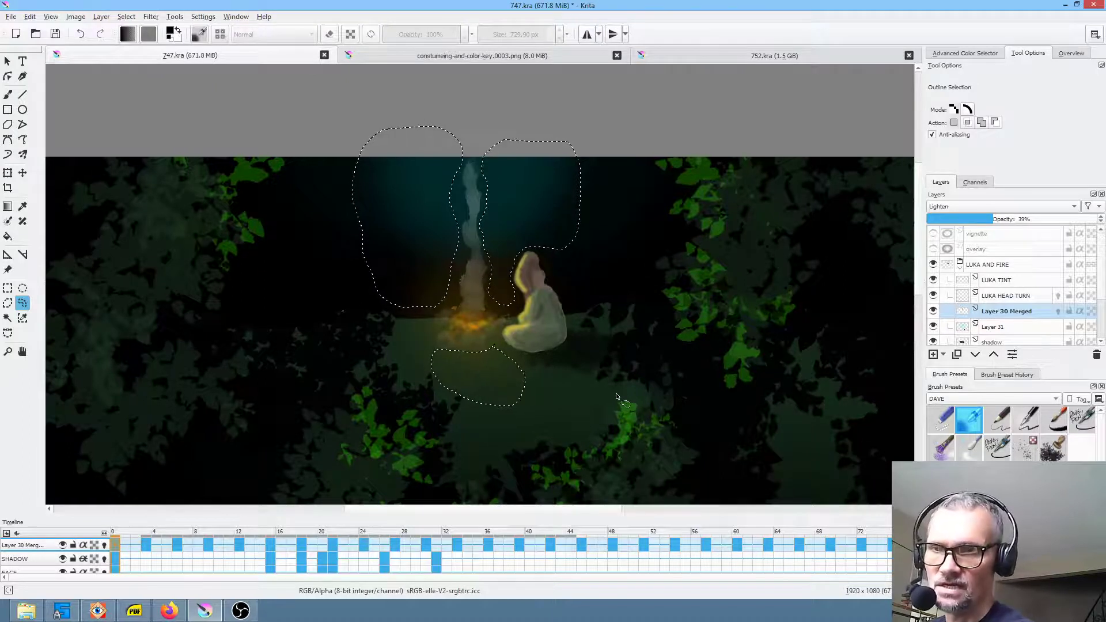
- Step through the keyframes of Layer 30 Merged with the selection active, checking the smoke and fire against its outlines
{"action": "key", "text": "period"}
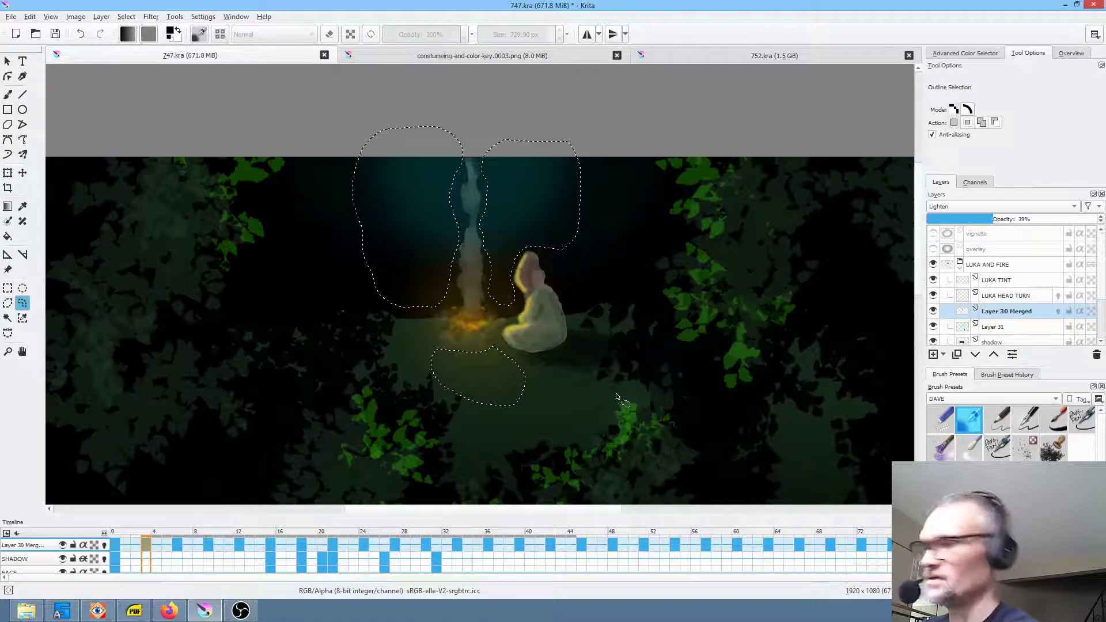
{"action": "key", "text": "period"}
{"action": "key", "text": "period"}
{"action": "key", "text": "period"}
{"action": "key", "text": "period"}
{"action": "key", "text": "period"}
{"action": "key", "text": "period"}
{"action": "key", "text": "period"}
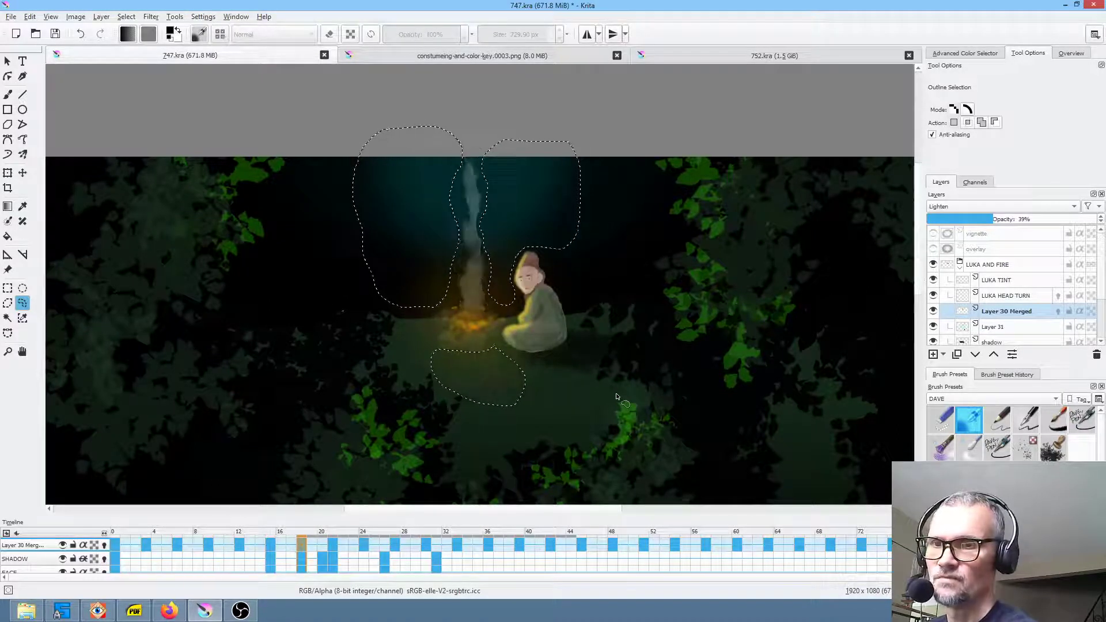
{"action": "key", "text": "period"}
{"action": "key", "text": "period"}
{"action": "key", "text": "period"}
{"action": "key", "text": "period"}
{"action": "key", "text": "period"}
{"action": "key", "text": "period"}
{"action": "key", "text": "period"}
{"action": "key", "text": "period"}
{"action": "key", "text": "period"}
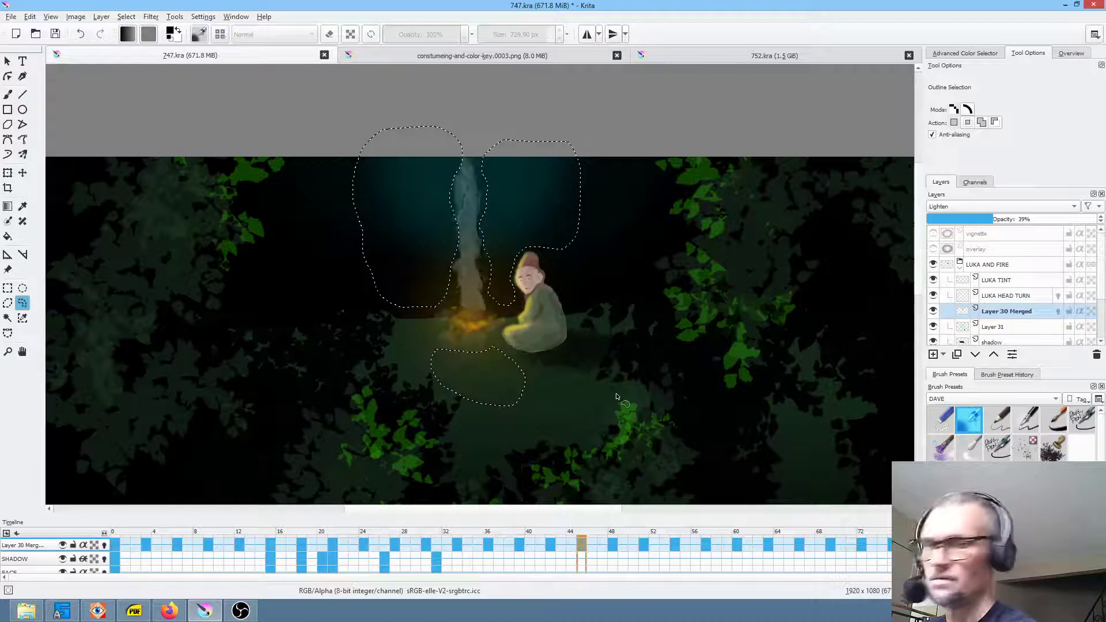
{"action": "key", "text": "period"}
{"action": "key", "text": "period"}
{"action": "key", "text": "period"}
{"action": "key", "text": "period"}
{"action": "key", "text": "period"}
{"action": "key", "text": "period"}
{"action": "key", "text": "period"}
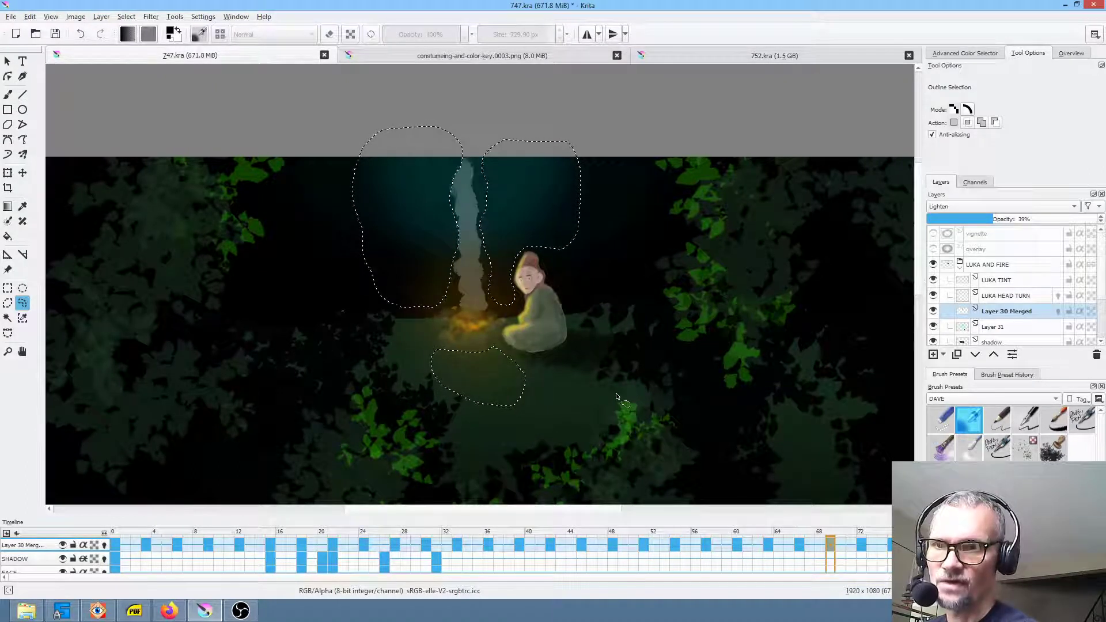
{"action": "key", "text": "period"}
{"action": "key", "text": "period"}
{"action": "key", "text": "period"}
{"action": "key", "text": "period"}
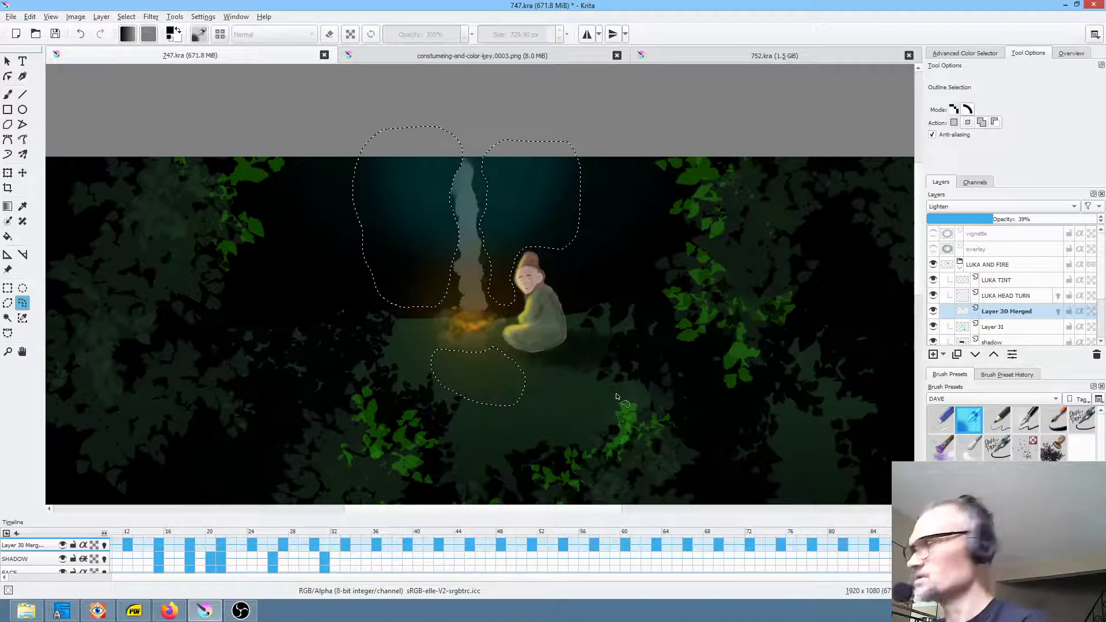
- Clear the selection and play the animation from frame 0 to review the smoke, fire and head turn
{"action": "key", "text": "ctrl+shift+a"}
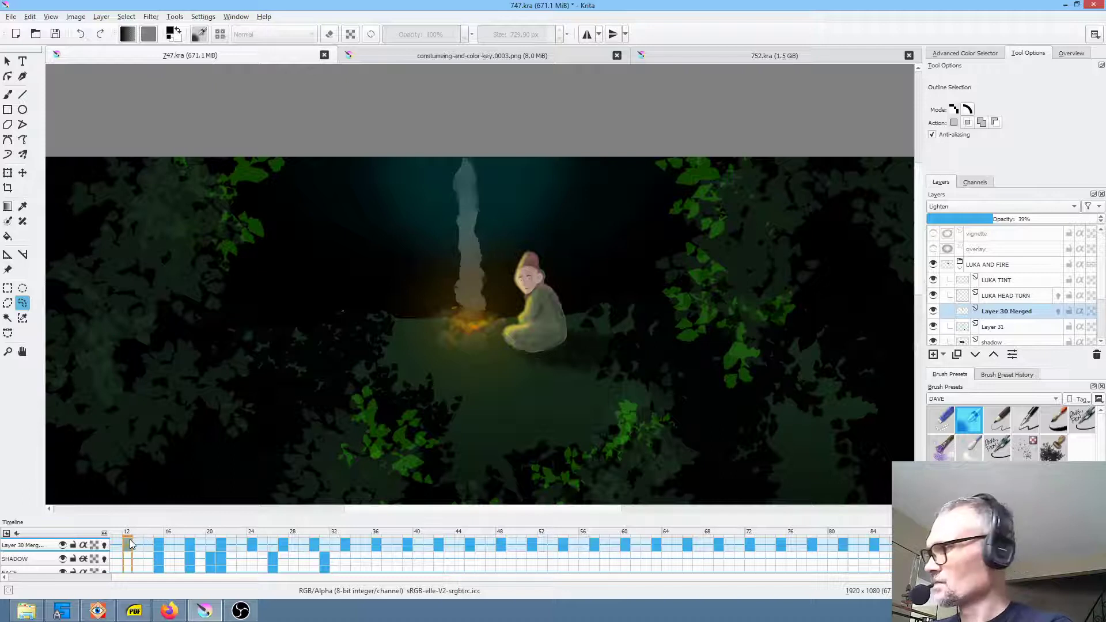
{"action": "key", "text": "Home"}
{"action": "key", "text": "space"}
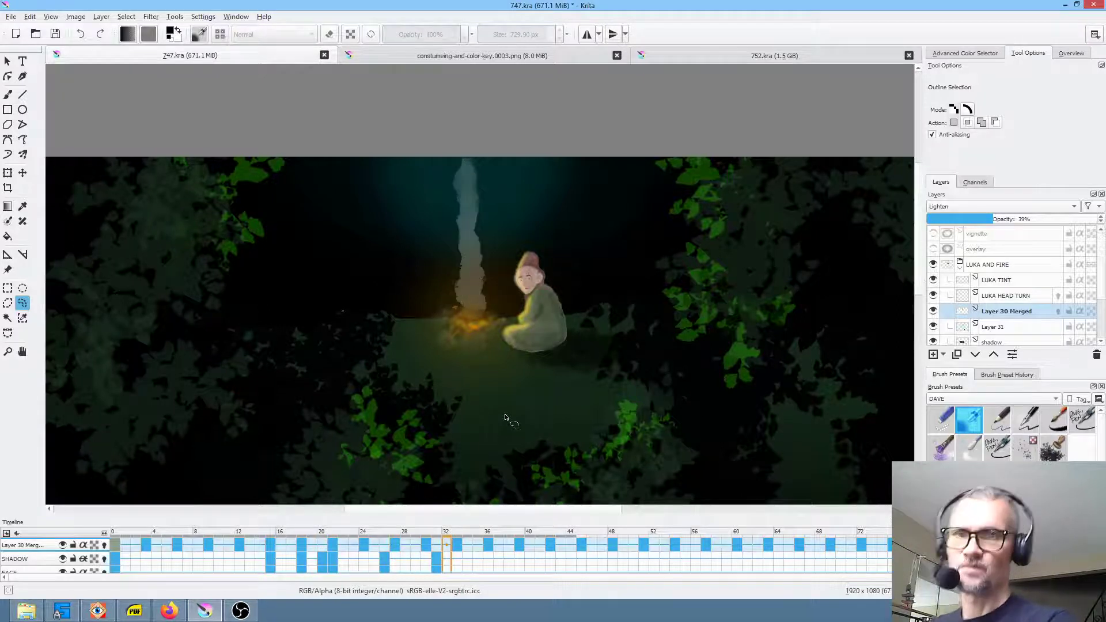
{"action": "scroll", "coordinate": [576, 327], "scroll_direction": "down", "scroll_amount": 3}
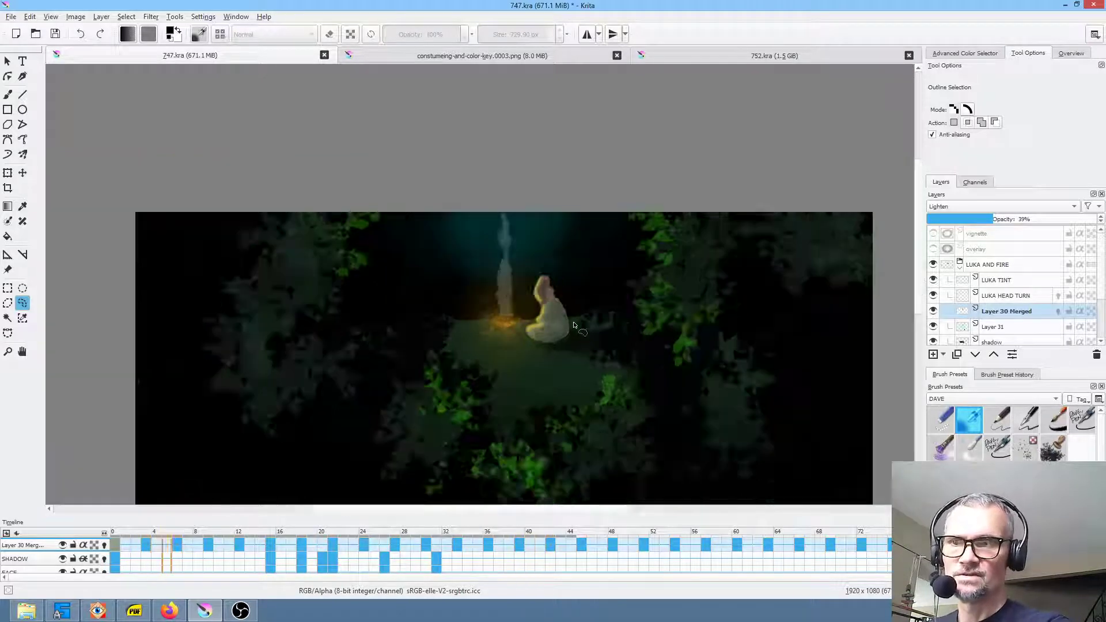
{"action": "scroll", "coordinate": [576, 327], "scroll_direction": "up", "scroll_amount": 1}
{"action": "scroll", "coordinate": [549, 317], "scroll_direction": "up", "scroll_amount": 1}
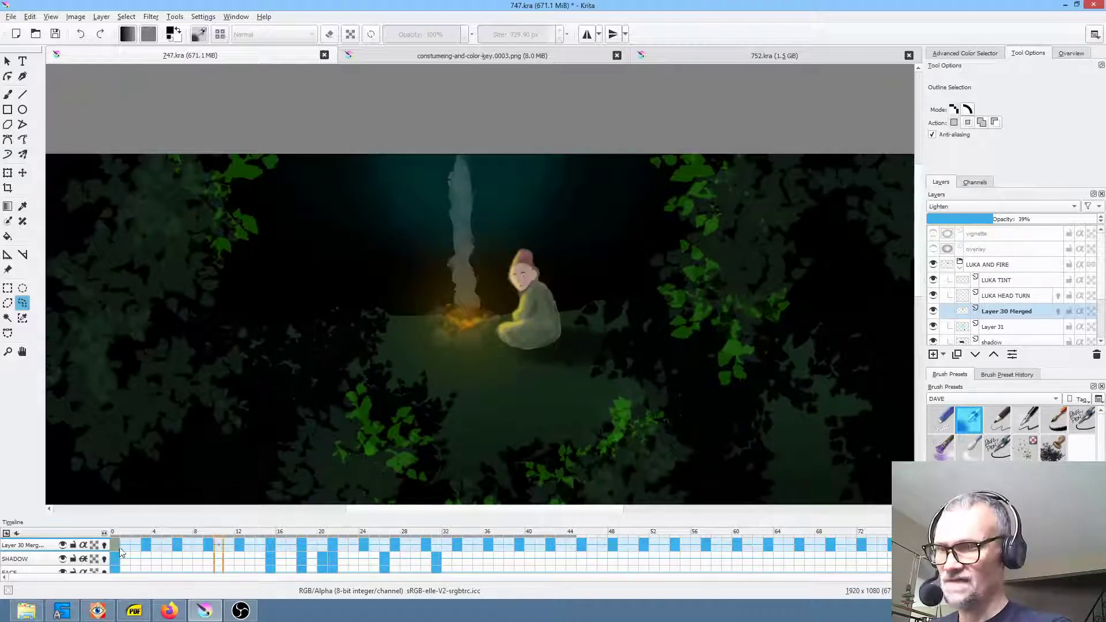
- On frame 0 of Layer 30 Merged, outline a freehand selection around the upper part of the smoke column
{"action": "mouse_move", "coordinate": [118, 544]}
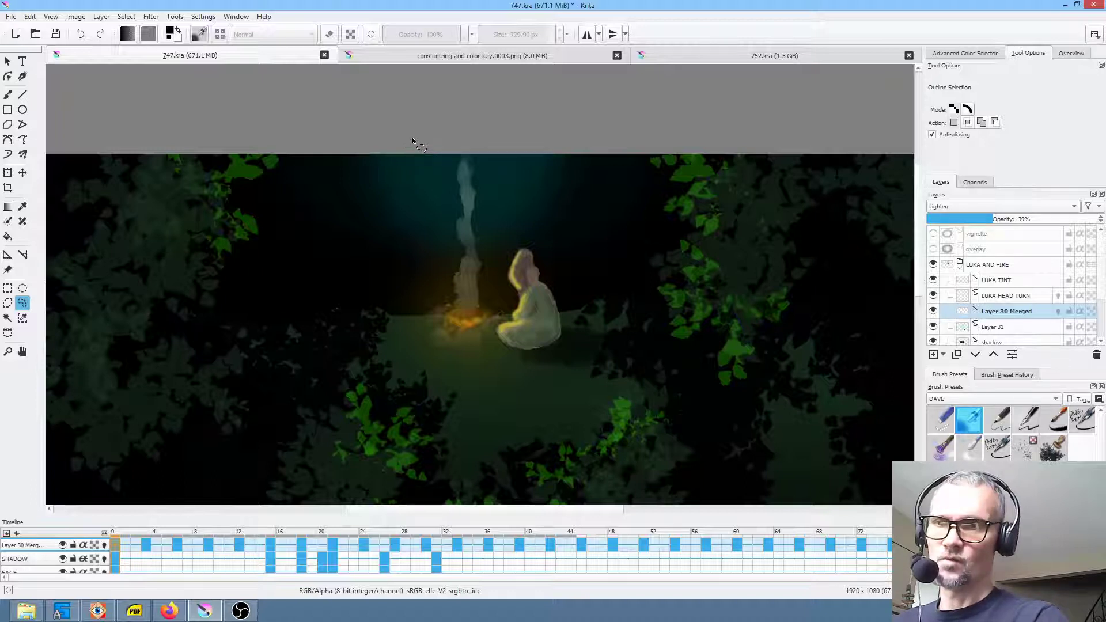
{"action": "mouse_move", "coordinate": [410, 139]}
{"action": "left_mouse_down"}
{"action": "mouse_move", "coordinate": [405, 218]}
{"action": "mouse_move", "coordinate": [431, 243]}
{"action": "left_mouse_up"}
{"action": "left_click_drag", "start_coordinate": [544, 210], "coordinate": [494, 126]}
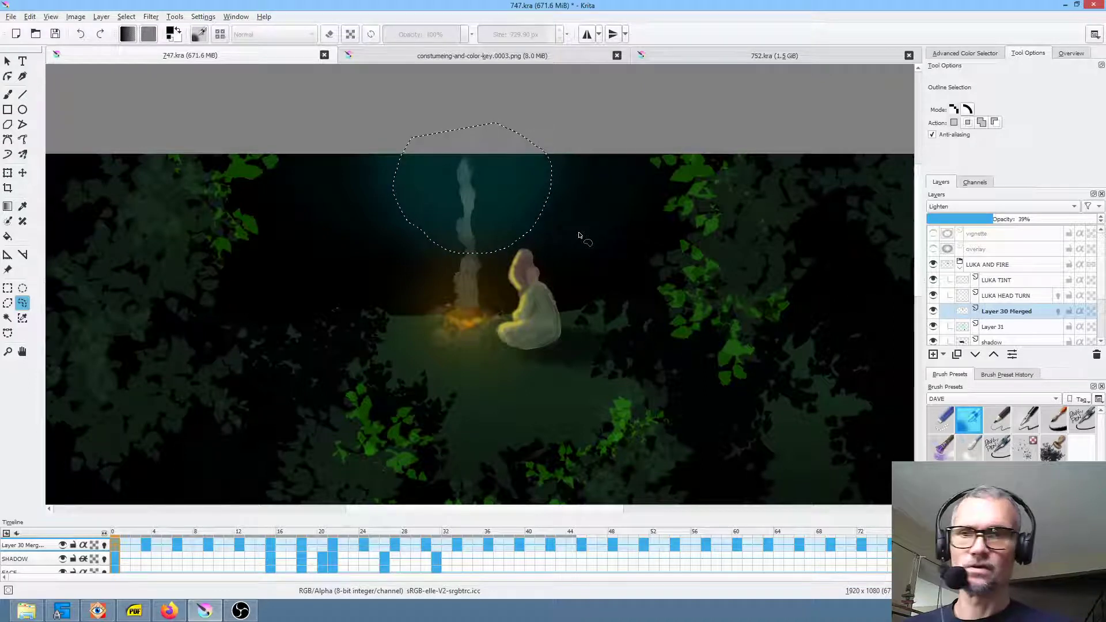
- Add a Gaussian Blur filter mask with a 41.40 px radius to Layer 30 Merged within the selection around the upper smoke
{"action": "left_click", "coordinate": [933, 312]}
{"action": "left_click", "coordinate": [933, 311]}
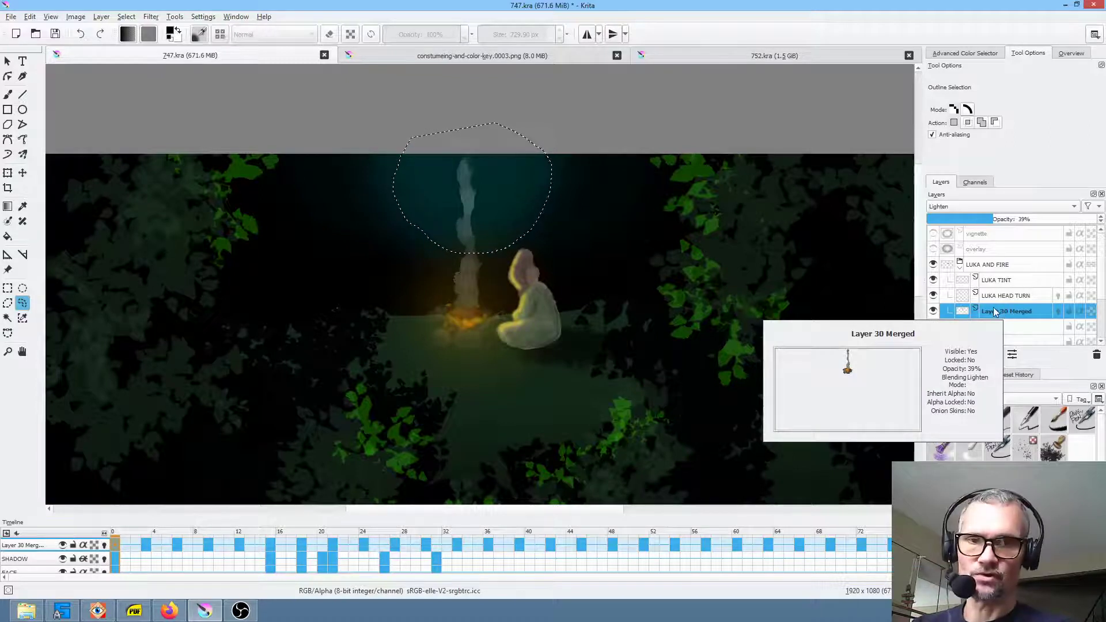
{"action": "left_click", "coordinate": [150, 17]}
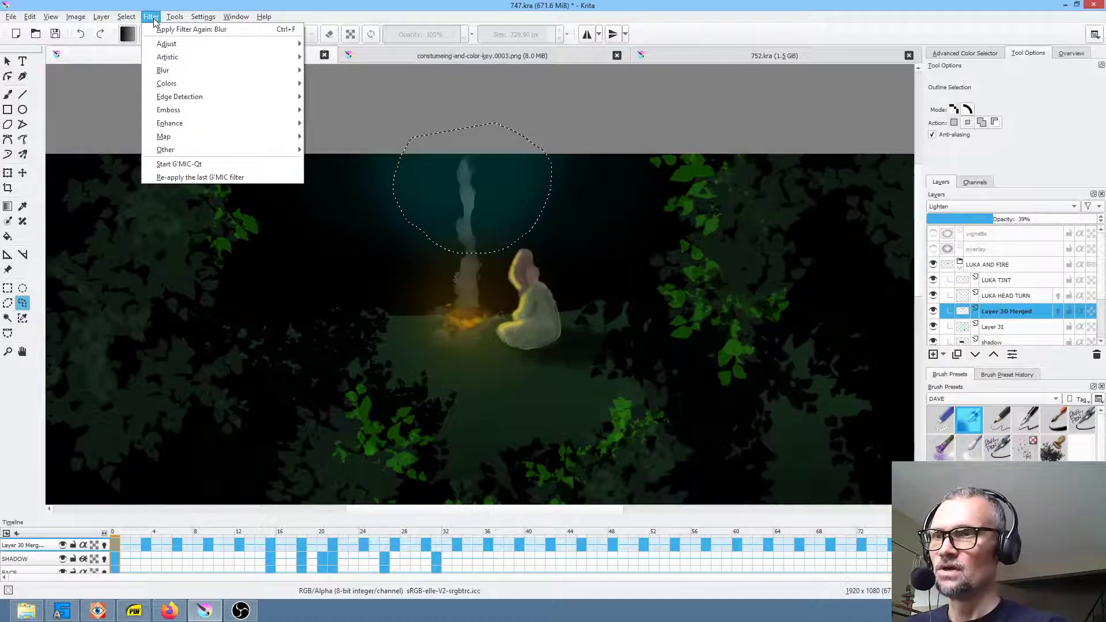
{"action": "mouse_move", "coordinate": [277, 70]}
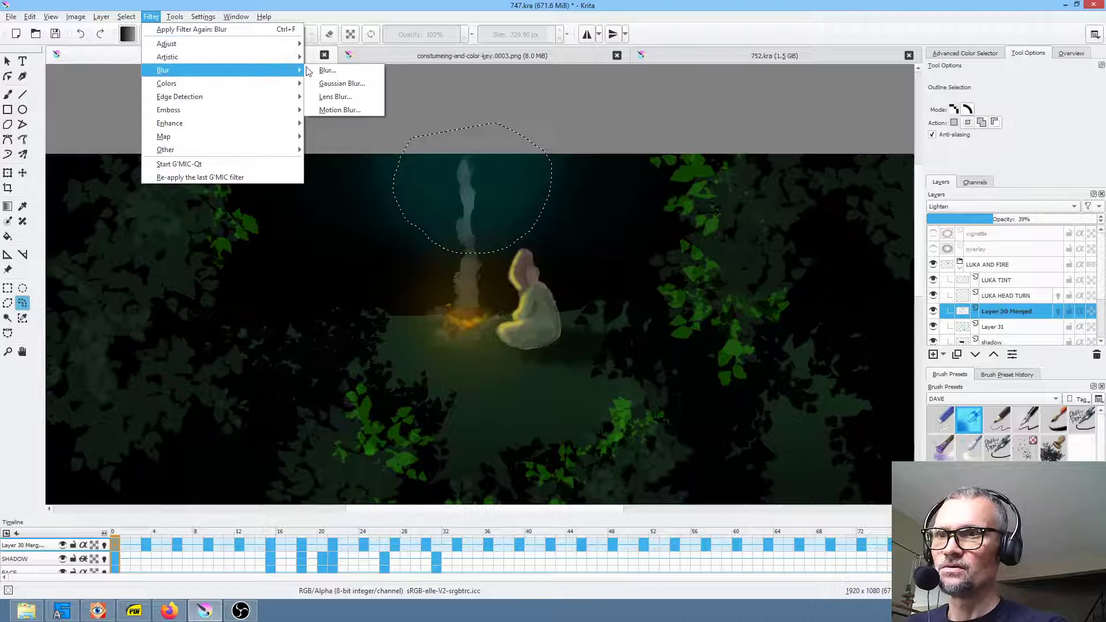
{"action": "left_click", "coordinate": [331, 84]}
{"action": "mouse_move", "coordinate": [750, 149]}
{"action": "left_mouse_down"}
{"action": "mouse_move", "coordinate": [780, 151]}
{"action": "mouse_move", "coordinate": [770, 149]}
{"action": "left_mouse_up"}
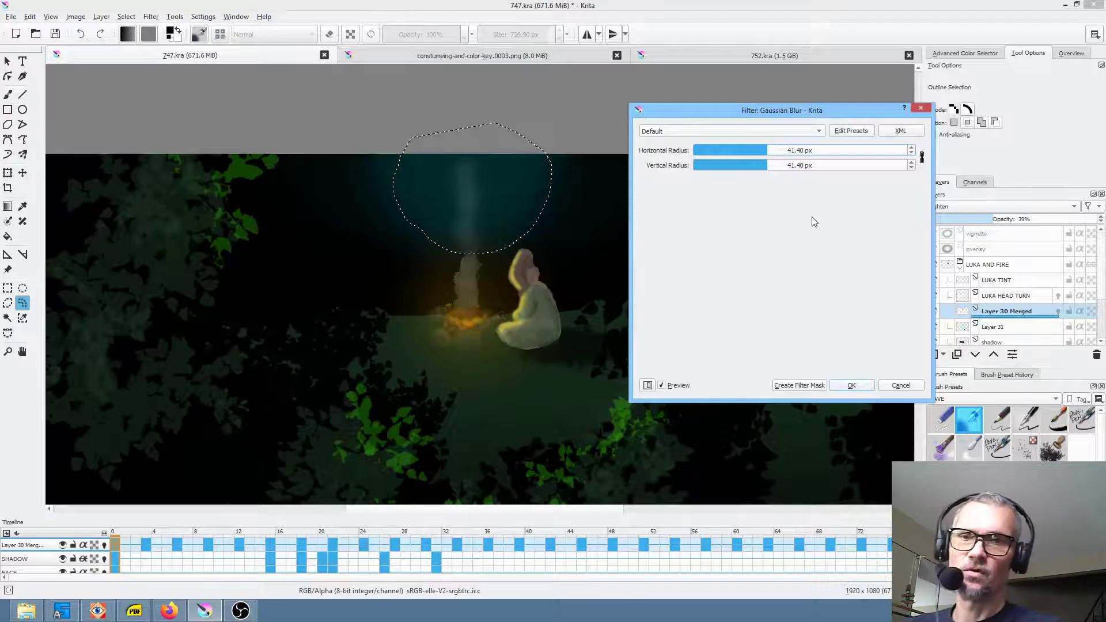
{"action": "left_click", "coordinate": [799, 385]}
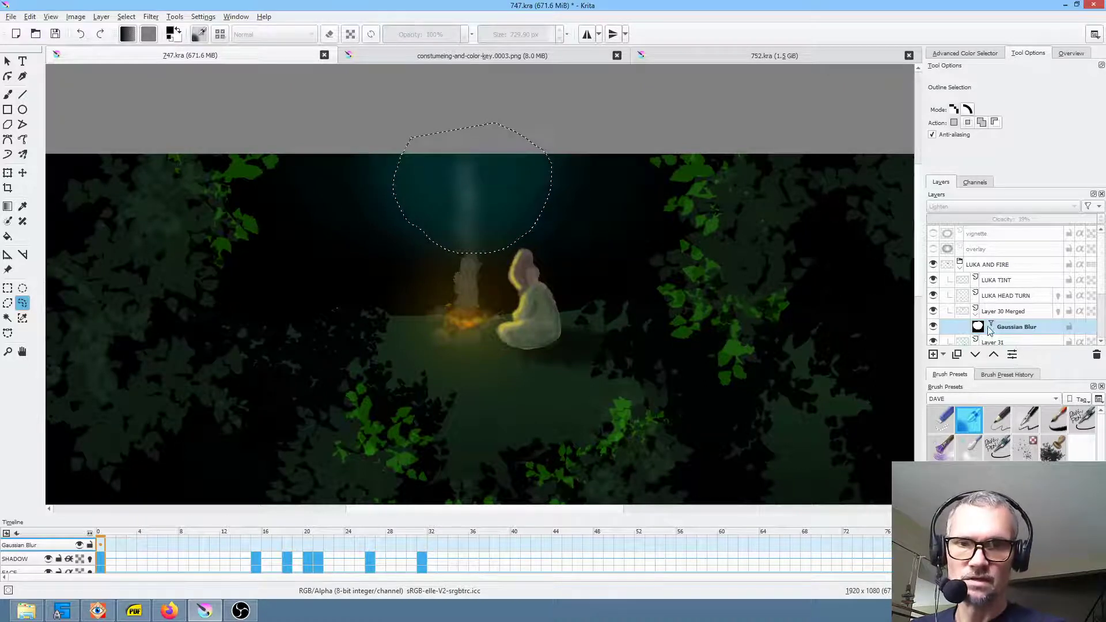
- Fade the lower part of the Gaussian Blur mask with the Airbrush Soft brush at 317.90 px, painting in black and near-white
{"action": "mouse_move", "coordinate": [977, 328]}
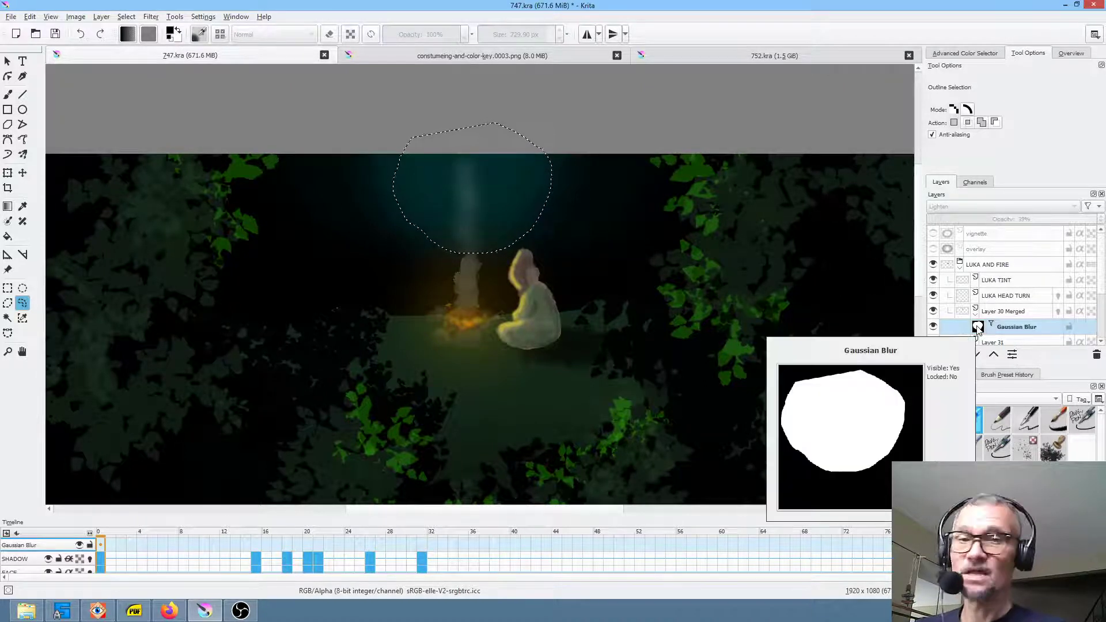
{"action": "left_click", "coordinate": [978, 328]}
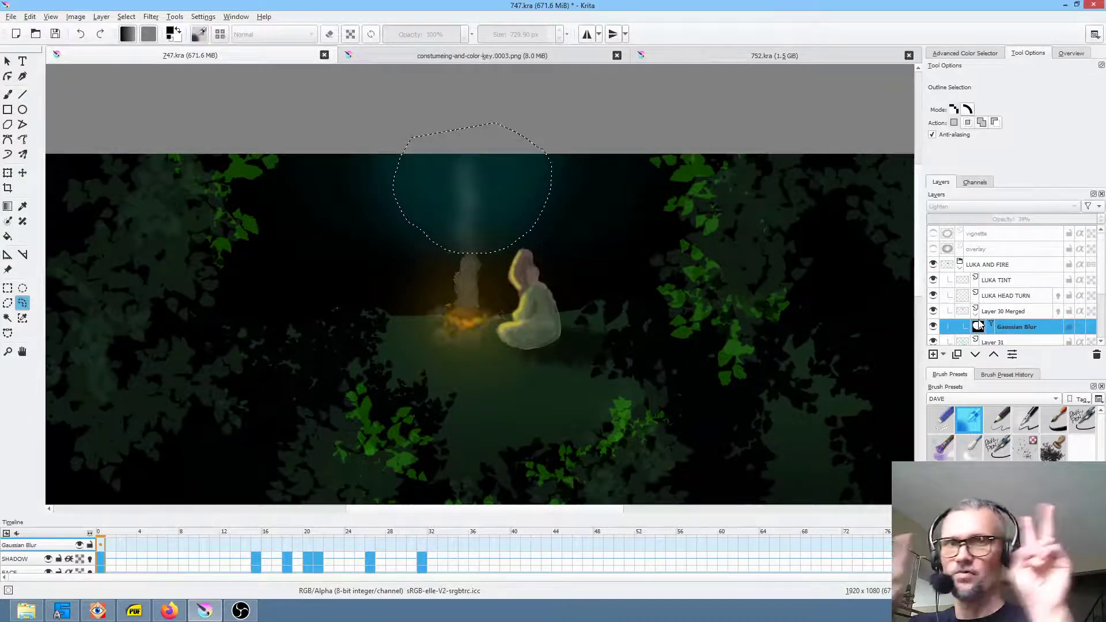
{"action": "left_click", "coordinate": [975, 425]}
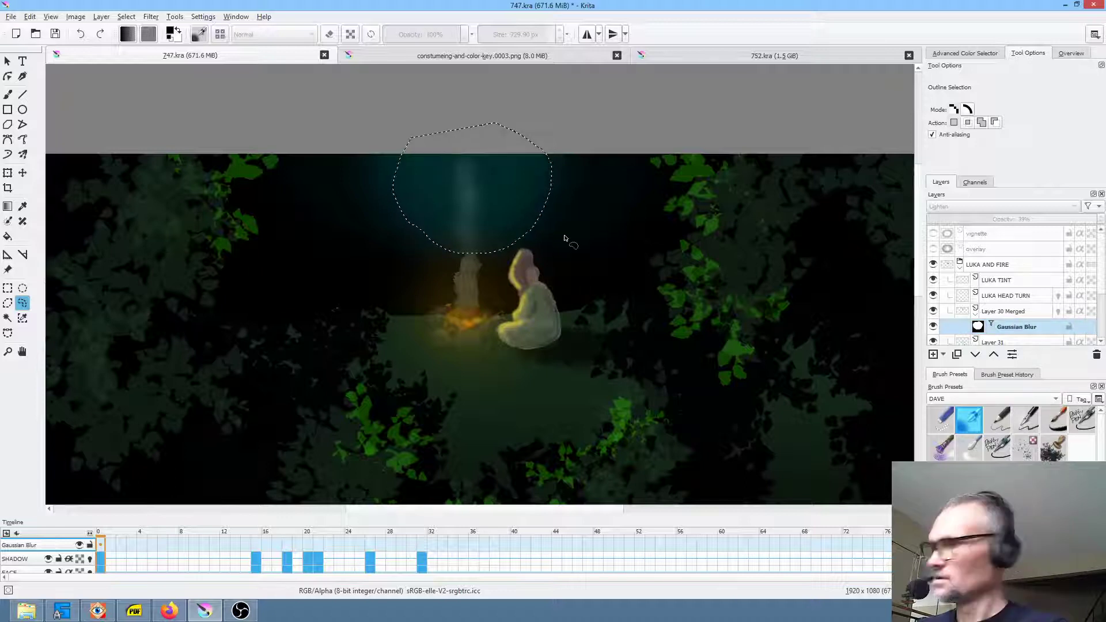
{"action": "key", "text": "b"}
{"action": "left_click_drag", "start_coordinate": [589, 250], "coordinate": [237, 250], "text": "shift"}
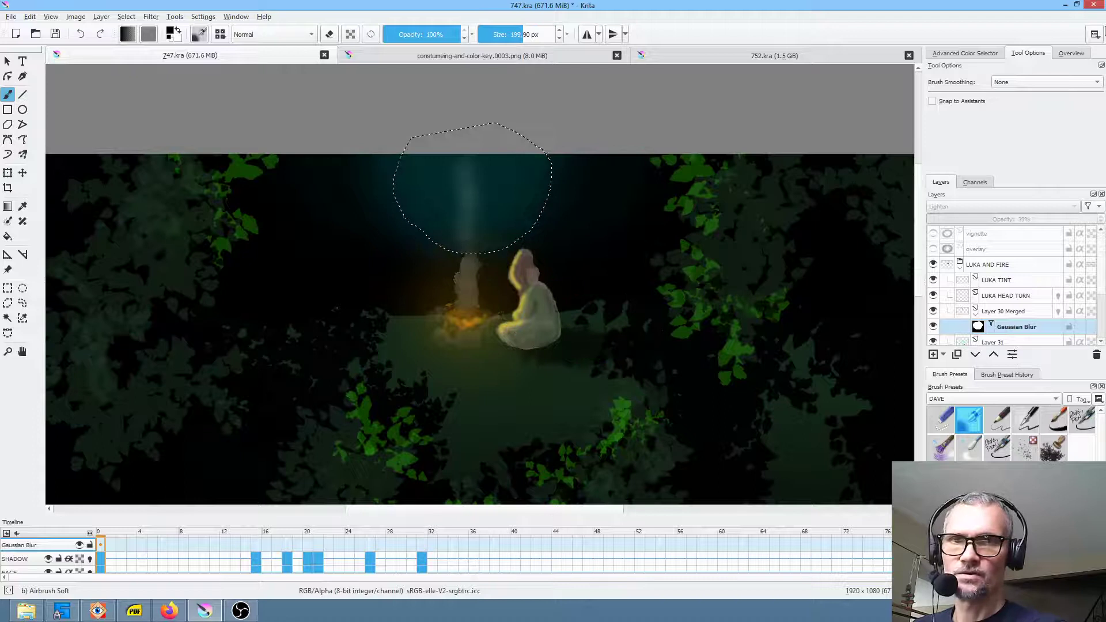
{"action": "left_click", "coordinate": [977, 54]}
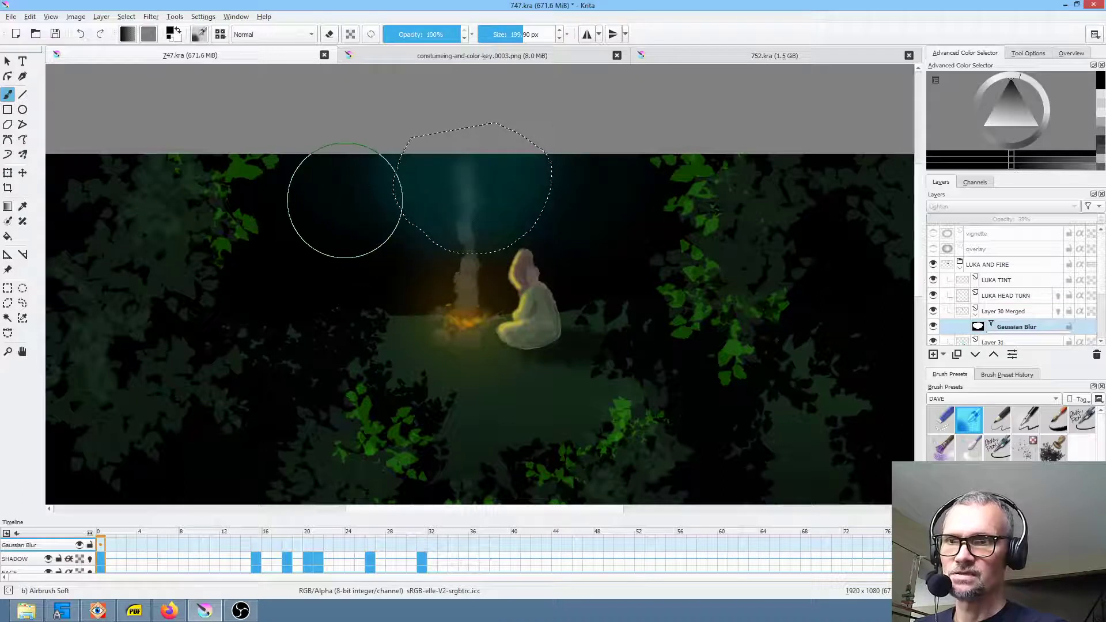
{"action": "mouse_move", "coordinate": [344, 200]}
{"action": "left_mouse_down", "text": "shift"}
{"action": "mouse_move", "coordinate": [412, 200]}
{"action": "mouse_move", "coordinate": [381, 239]}
{"action": "mouse_move", "coordinate": [521, 255]}
{"action": "left_mouse_up", "text": "shift"}
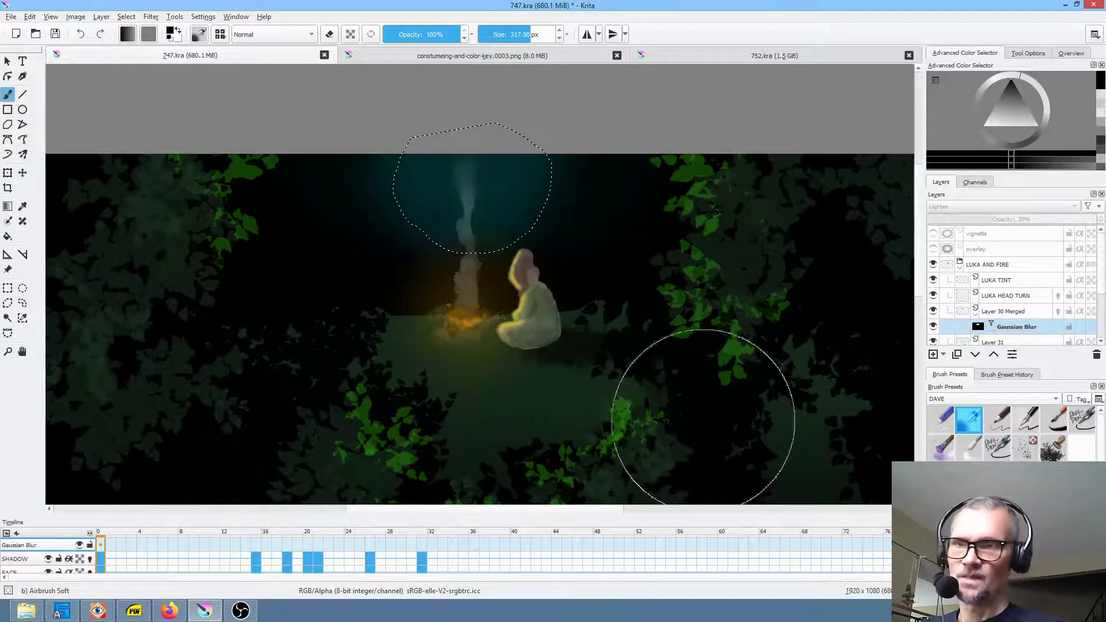
{"action": "left_click_drag", "start_coordinate": [1014, 115], "coordinate": [984, 125]}
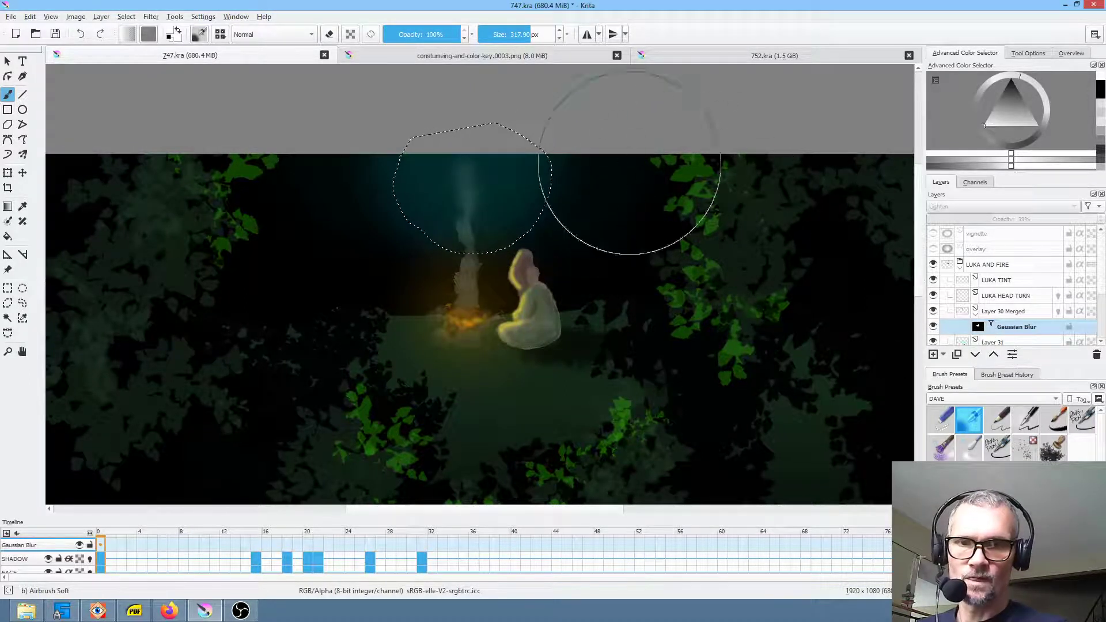
- Flatten Layer 30 Merged so its Gaussian Blur mask is baked into the animated frames
{"action": "left_click", "coordinate": [995, 316]}
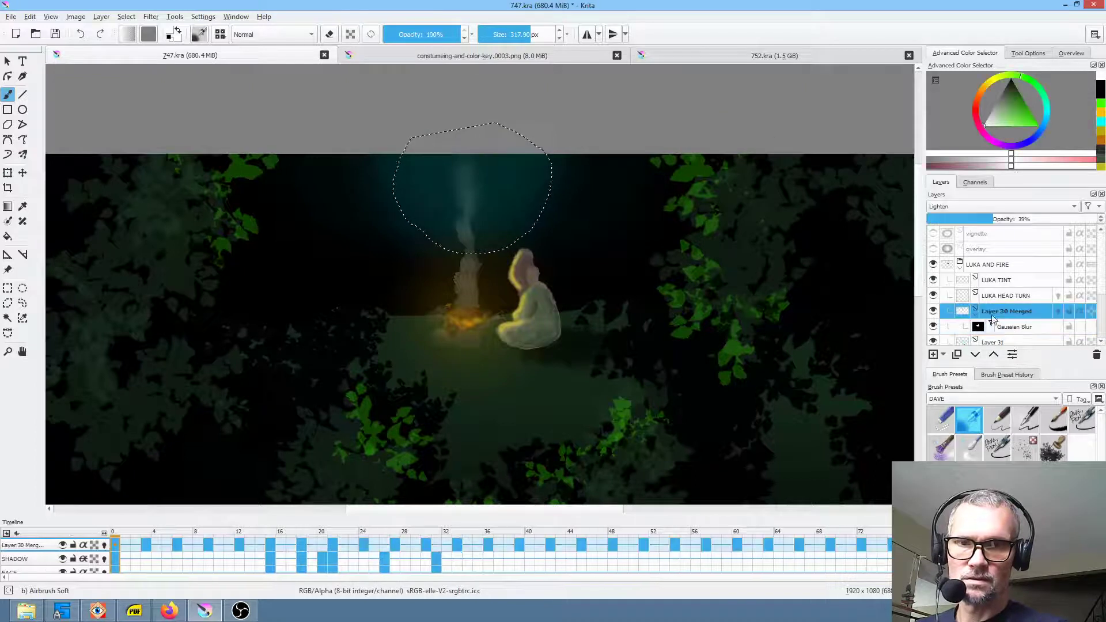
{"action": "left_click", "coordinate": [1012, 332]}
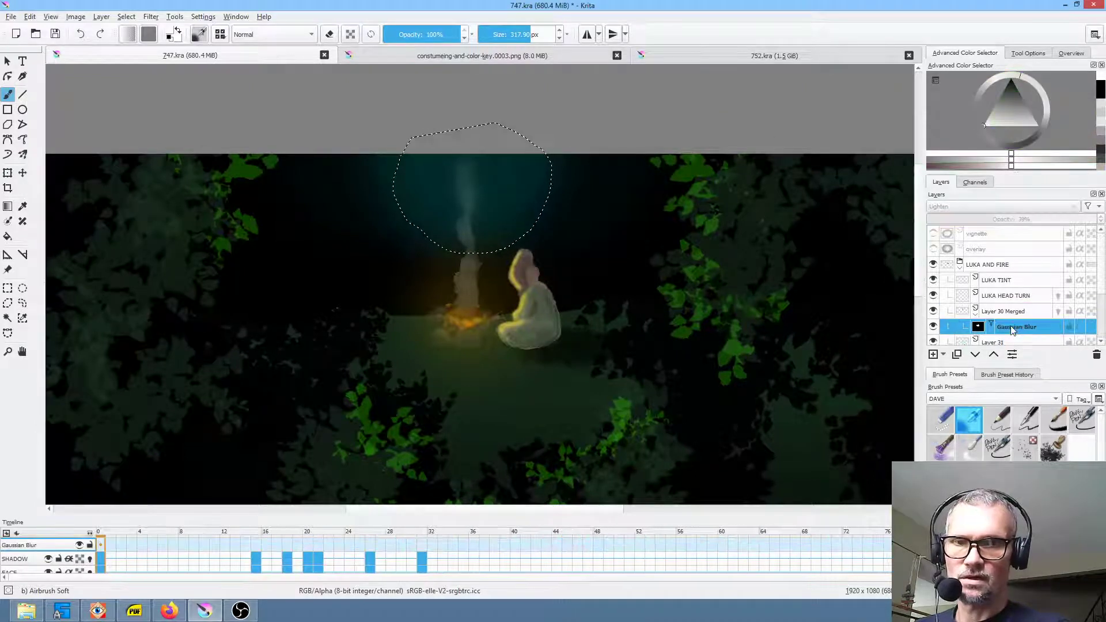
{"action": "right_click", "coordinate": [1012, 331]}
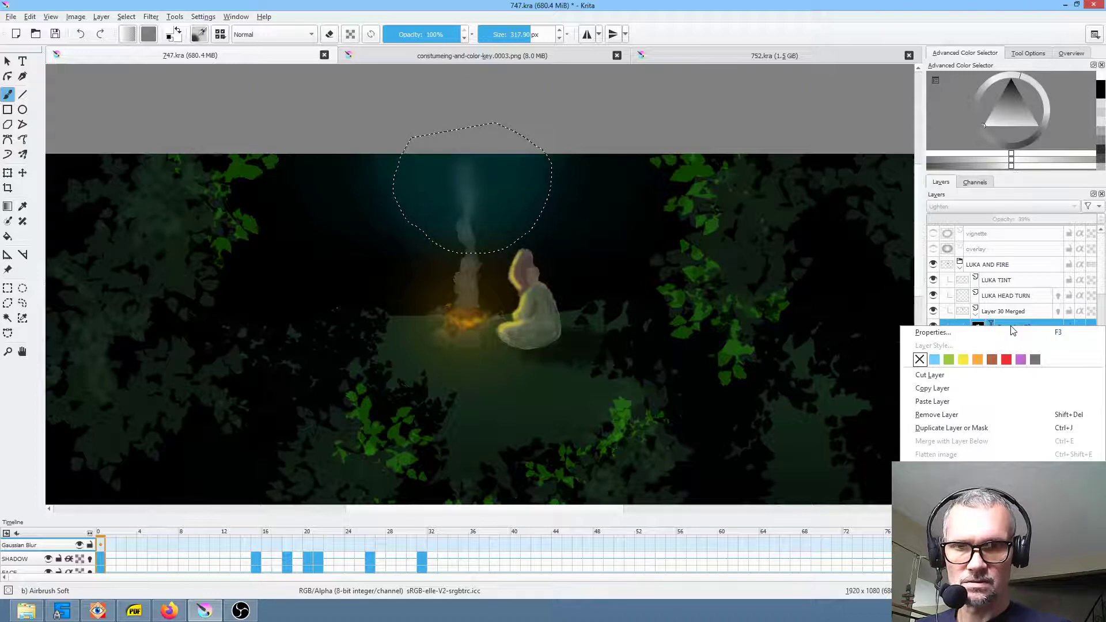
{"action": "key", "text": "Escape"}
{"action": "left_click", "coordinate": [1002, 313]}
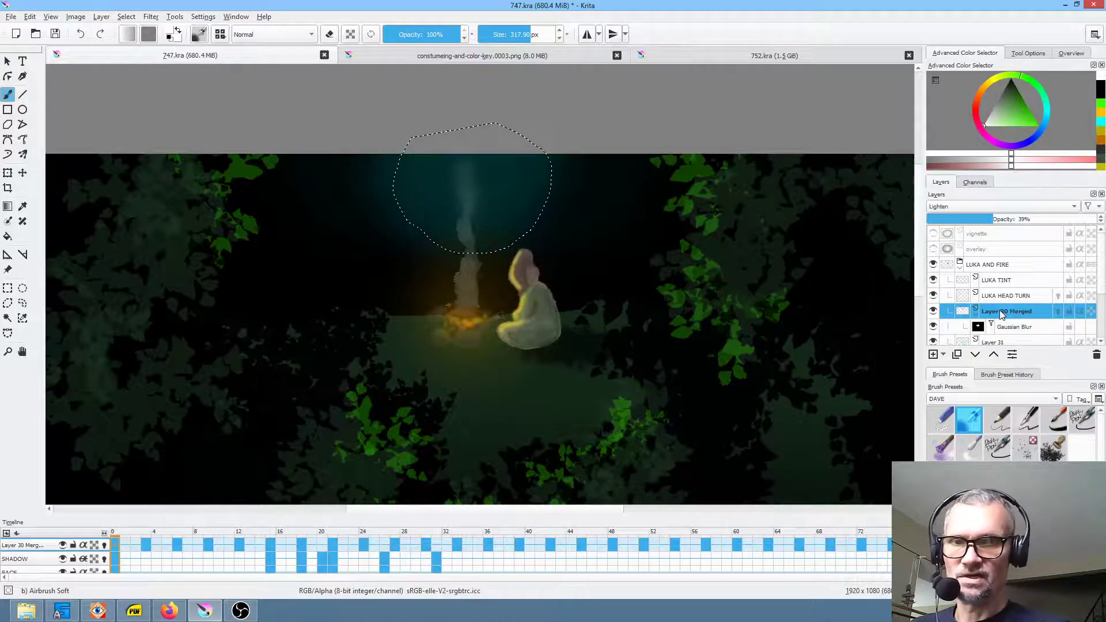
{"action": "right_click", "coordinate": [1001, 314]}
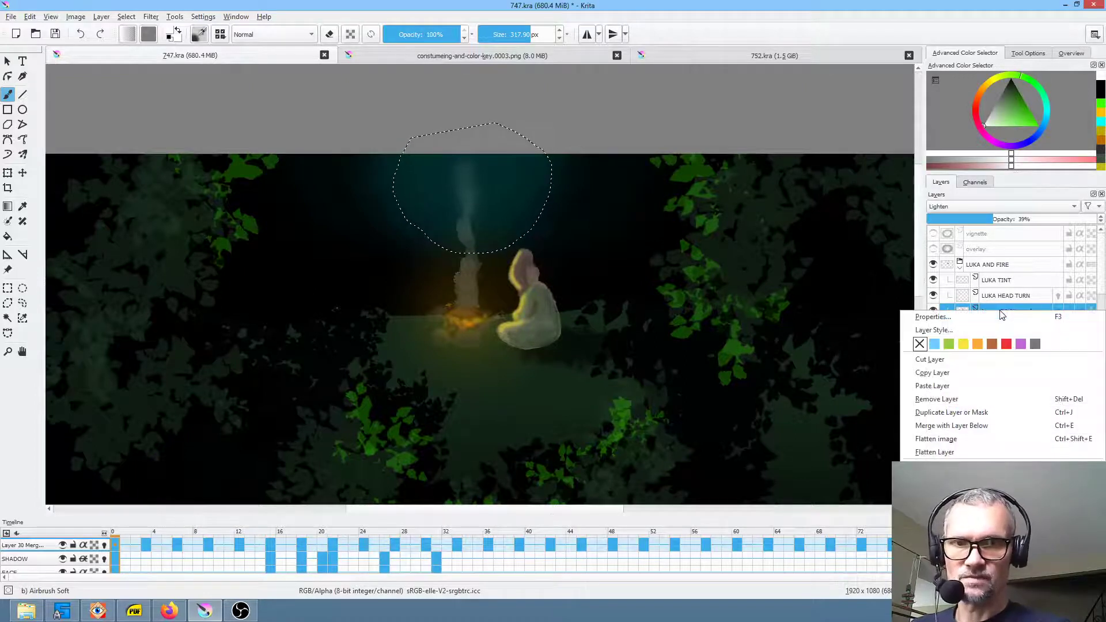
{"action": "left_click", "coordinate": [989, 451]}
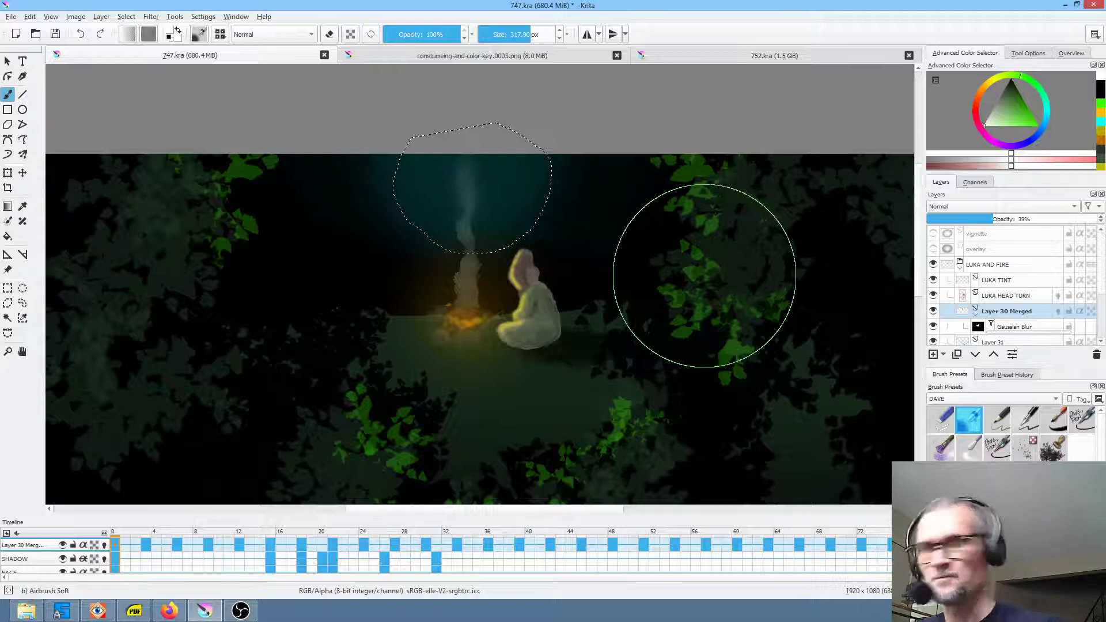
{"action": "key", "text": "ctrl+z"}
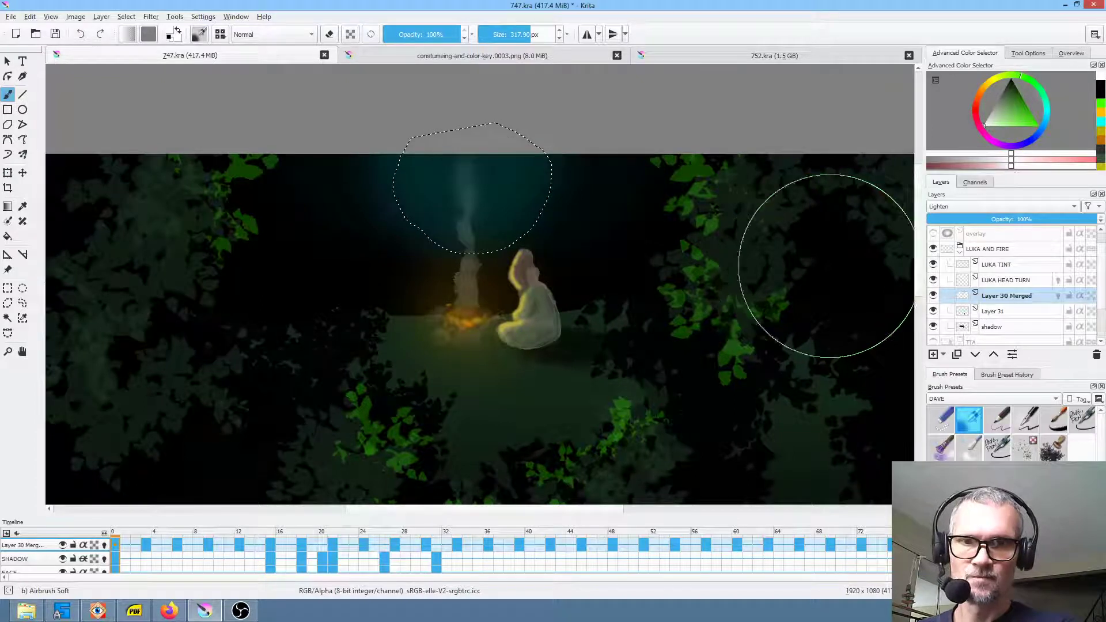
- Clear the selection and step forward from frame 0 of Layer 30 Merged to check the blurred smoke
{"action": "left_click", "coordinate": [936, 295]}
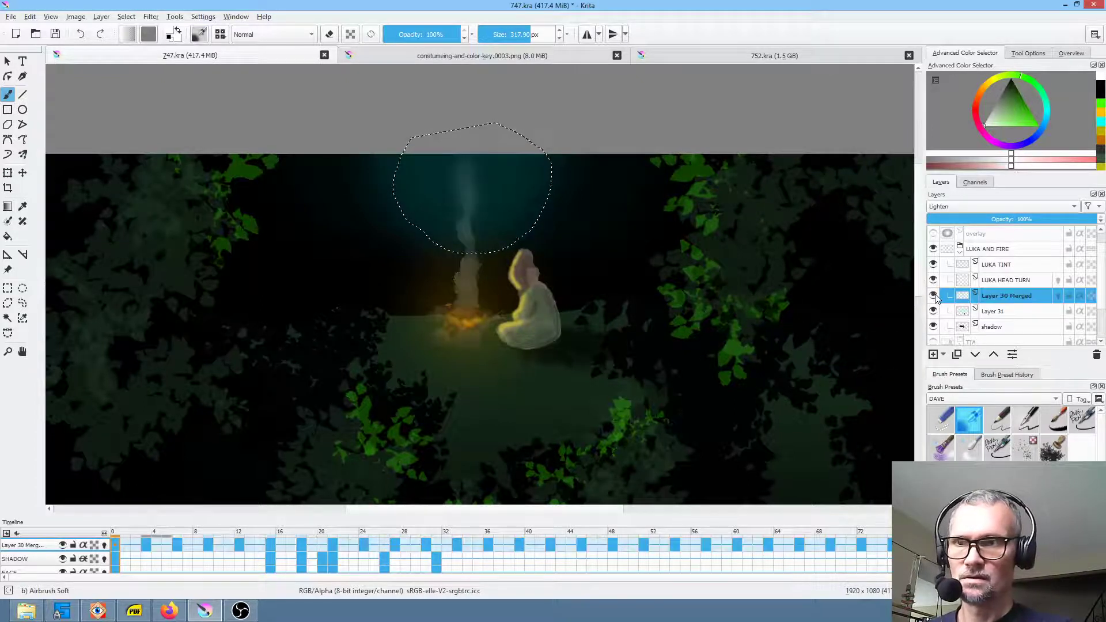
{"action": "left_click", "coordinate": [115, 544]}
{"action": "key", "text": "ctrl+shift+a"}
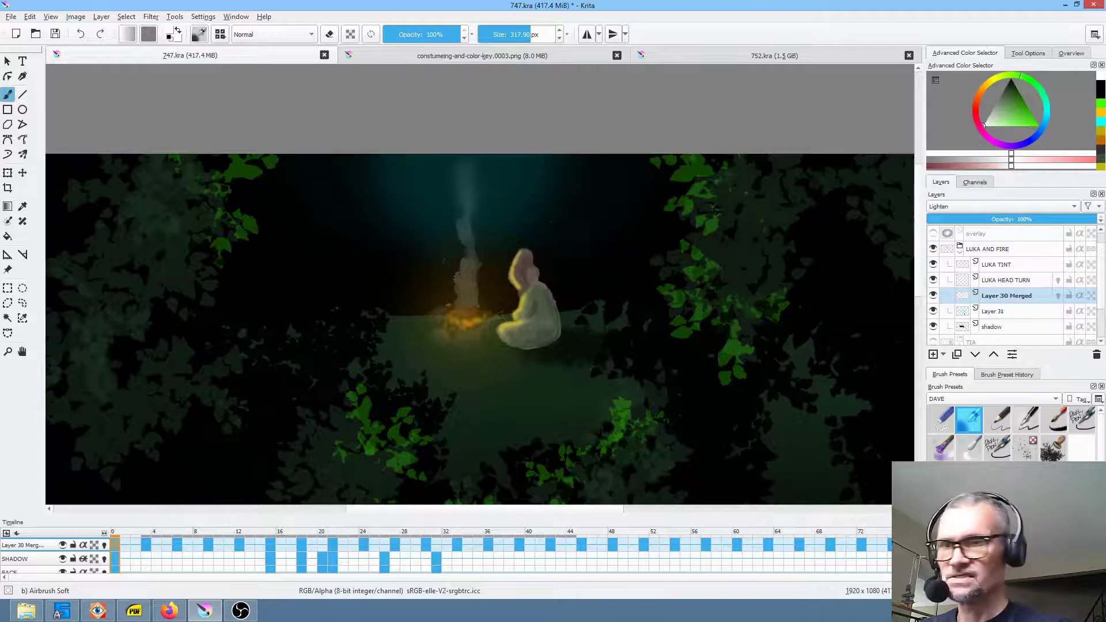
{"action": "key", "text": "Right"}
{"action": "key", "text": "Right"}
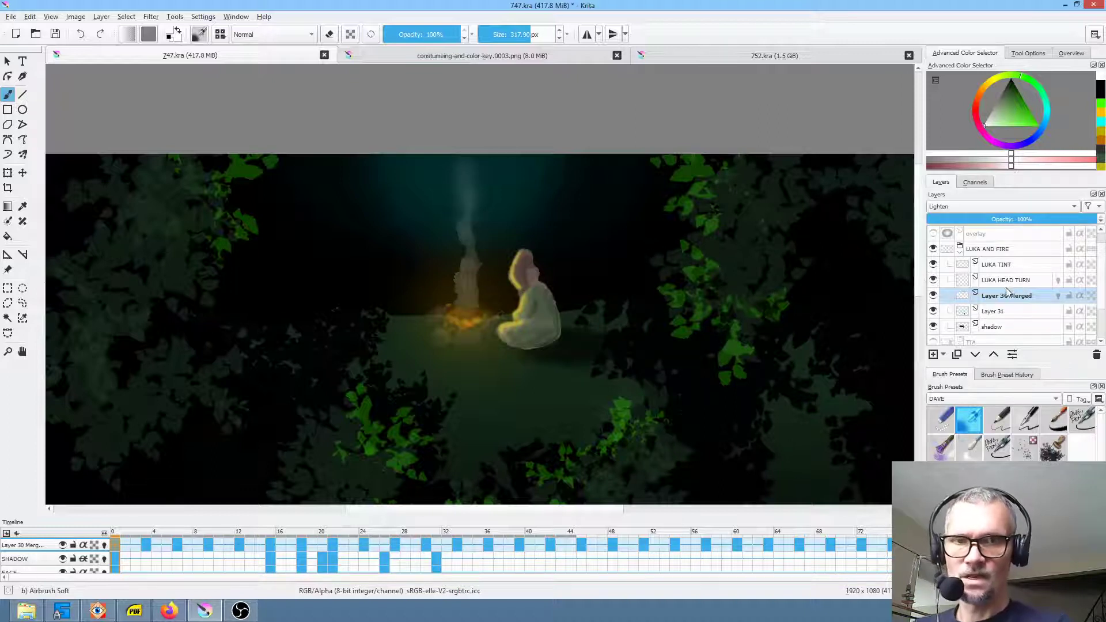
- On the shadow layer, paint a black textured shadow beneath the campfire with the Stamp Leaves brush at 71% opacity and about 14 px
{"action": "left_click", "coordinate": [1003, 328]}
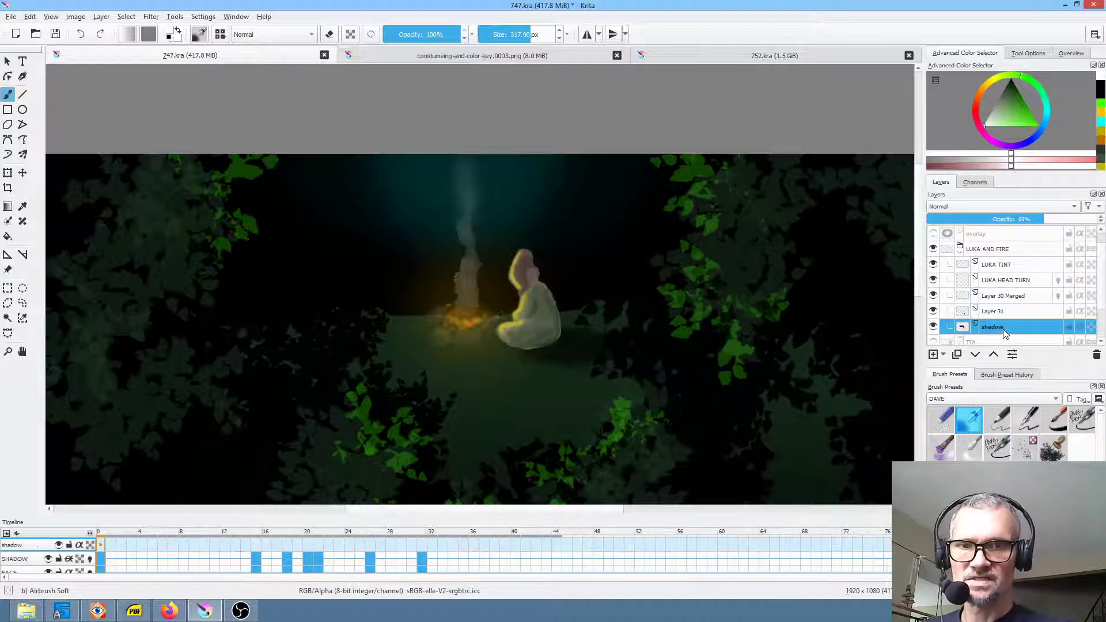
{"action": "left_click", "coordinate": [933, 327]}
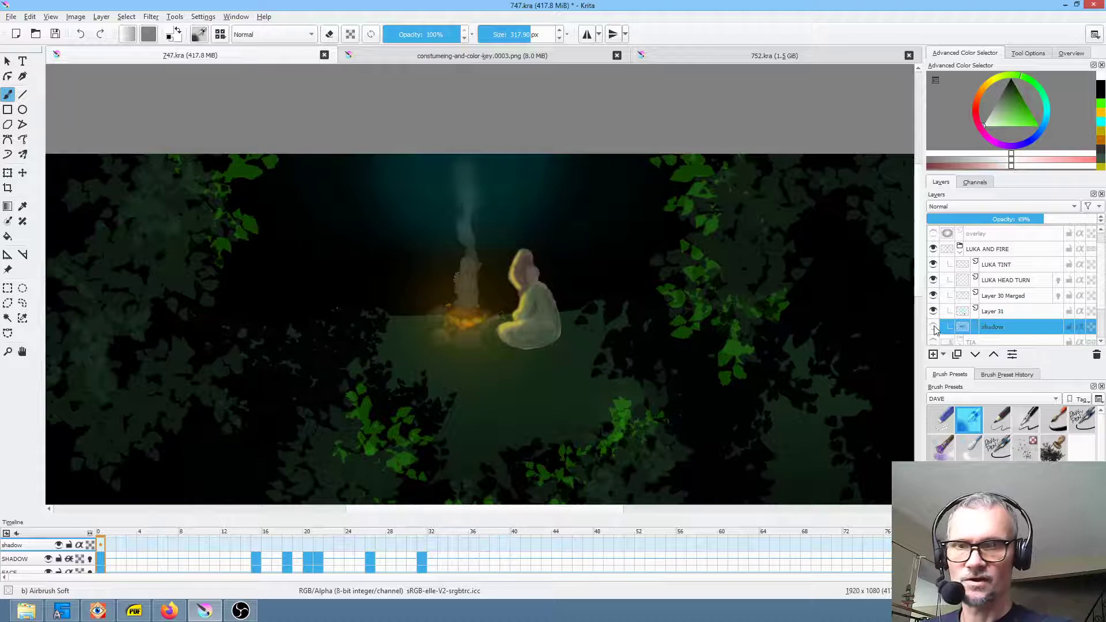
{"action": "mouse_move", "coordinate": [1022, 314]}
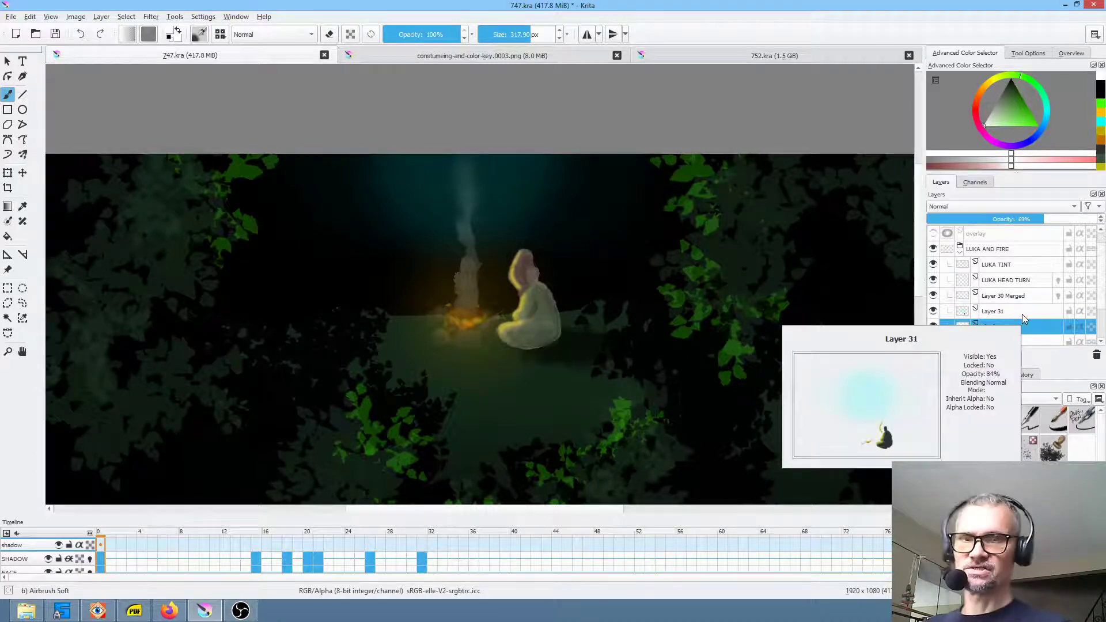
{"action": "left_click", "coordinate": [1054, 451]}
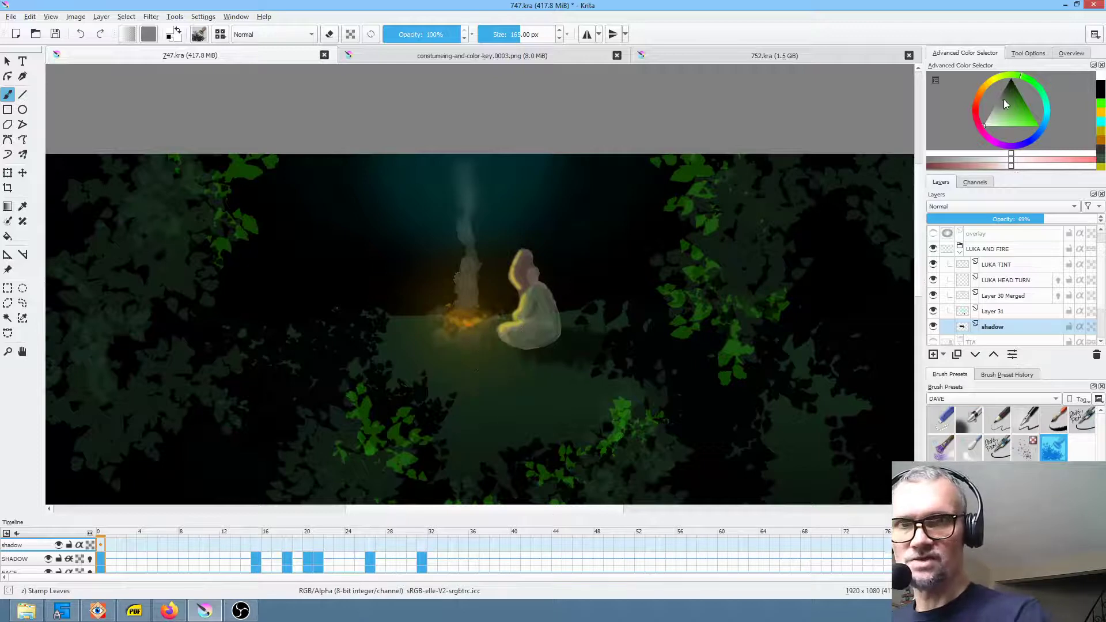
{"action": "key", "text": "d"}
{"action": "mouse_move", "coordinate": [485, 344]}
{"action": "left_mouse_down", "text": "shift"}
{"action": "mouse_move", "coordinate": [437, 344]}
{"action": "mouse_move", "coordinate": [486, 344]}
{"action": "left_mouse_up", "text": "shift"}
{"action": "left_click", "coordinate": [438, 35]}
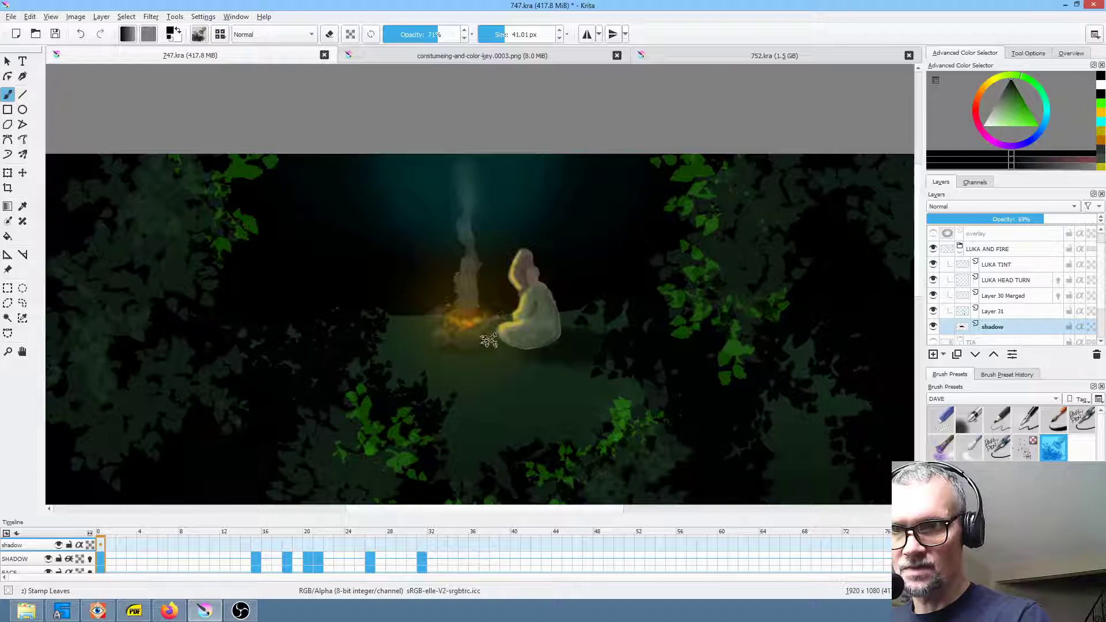
{"action": "left_click_drag", "start_coordinate": [484, 345], "coordinate": [469, 345], "text": "shift"}
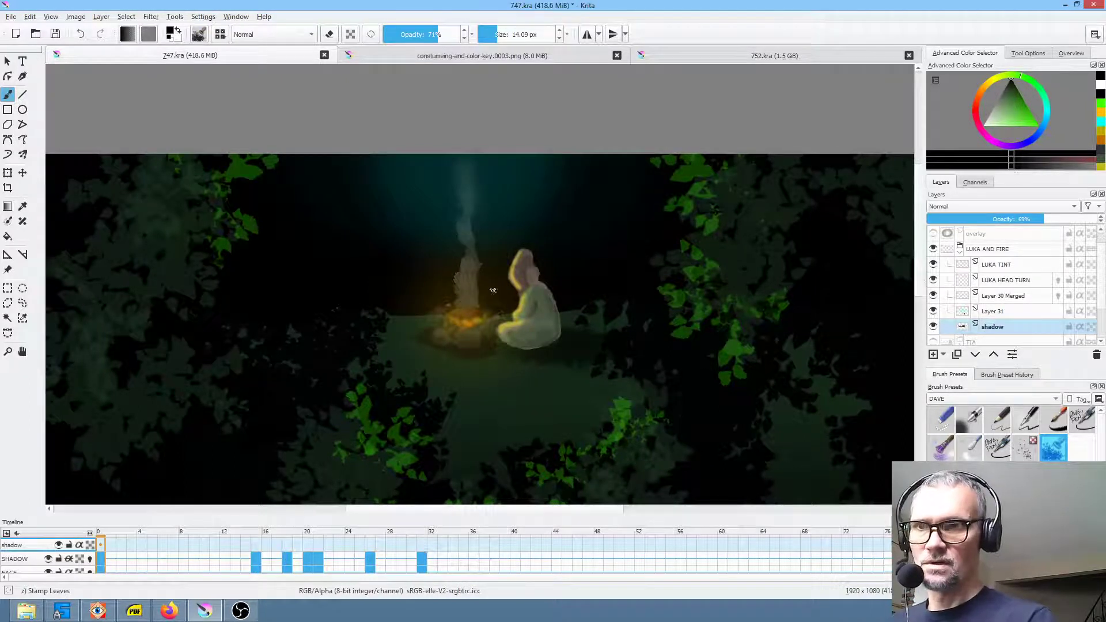
- Add yellow glints to the campfire on the shadow layer with the Ink-7 Brush Rough brush at 25 px and 33% opacity
{"action": "left_click", "coordinate": [1055, 425]}
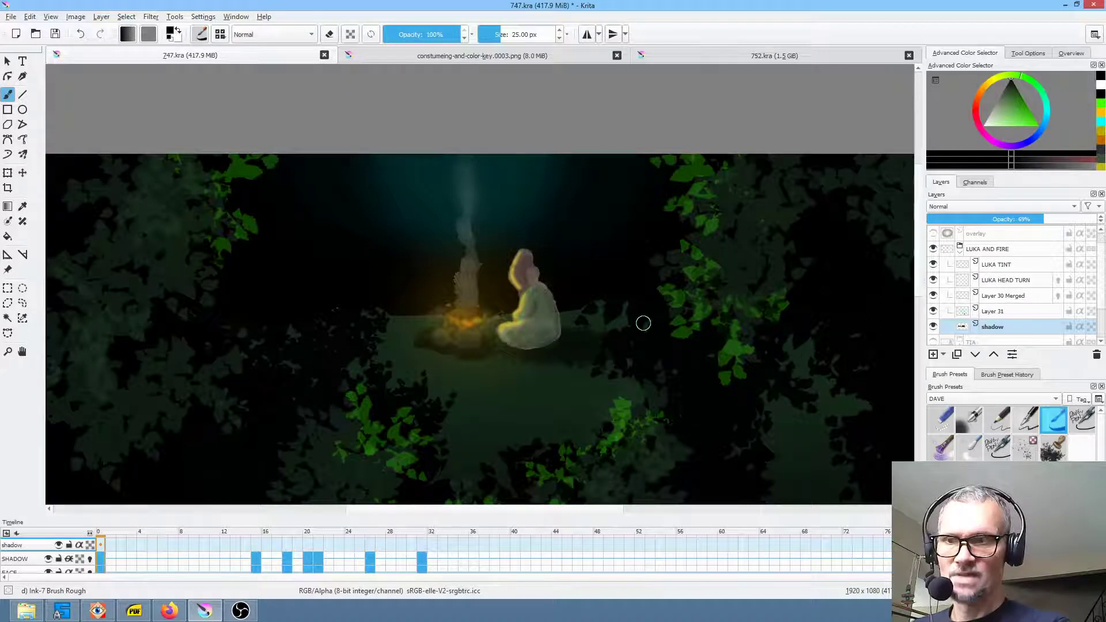
{"action": "left_click_drag", "start_coordinate": [1000, 108], "coordinate": [1049, 133]}
{"action": "left_click", "coordinate": [994, 81]}
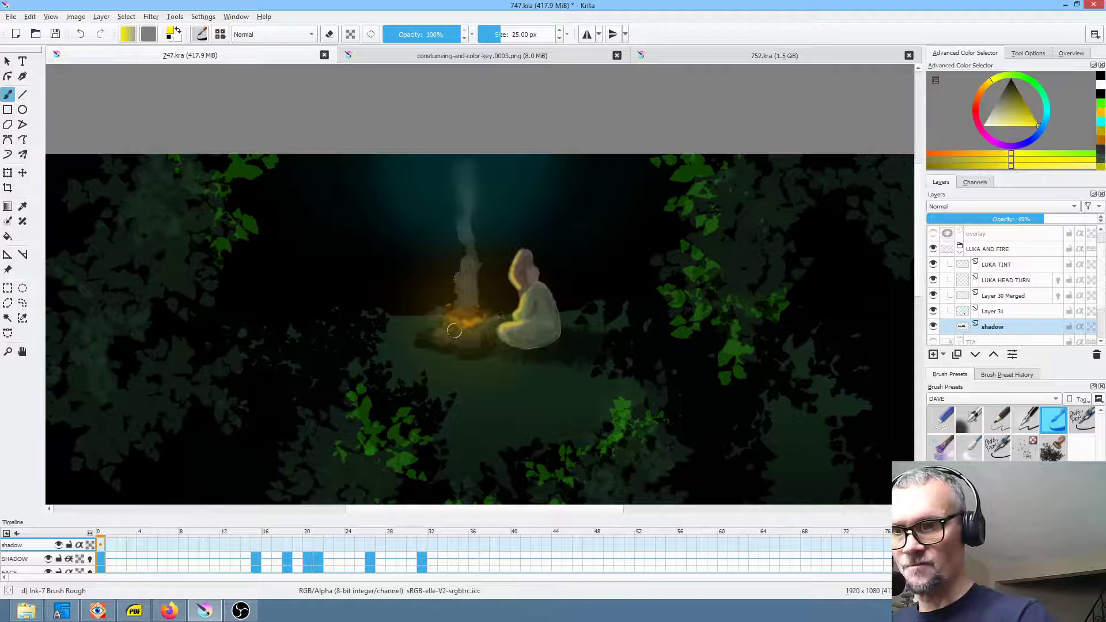
{"action": "left_click_drag", "start_coordinate": [455, 328], "coordinate": [466, 329]}
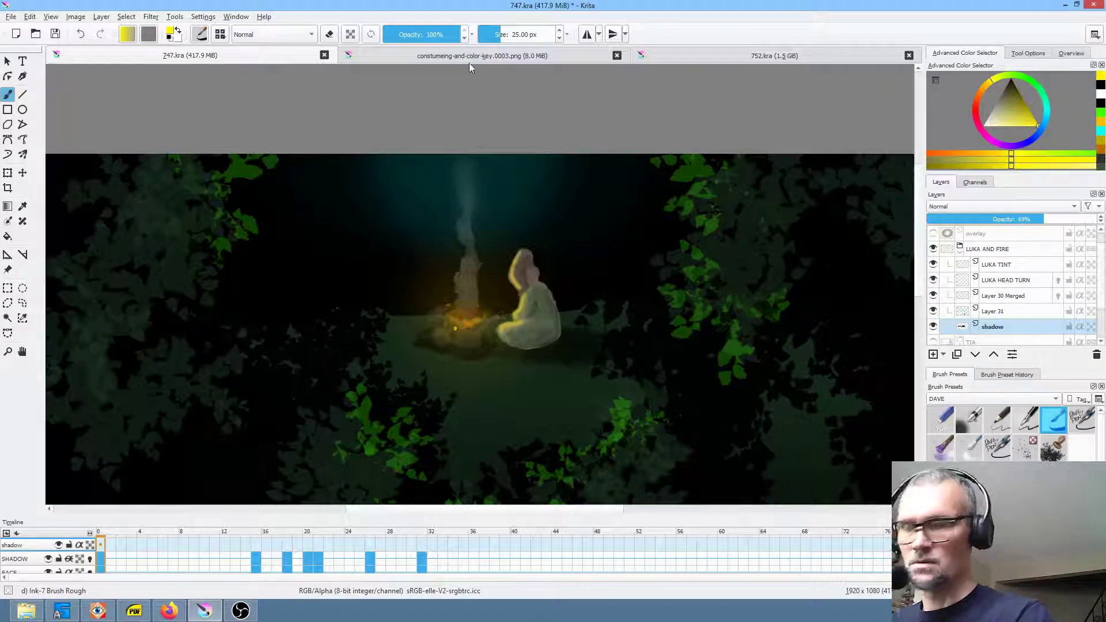
{"action": "left_click_drag", "start_coordinate": [440, 41], "coordinate": [410, 38]}
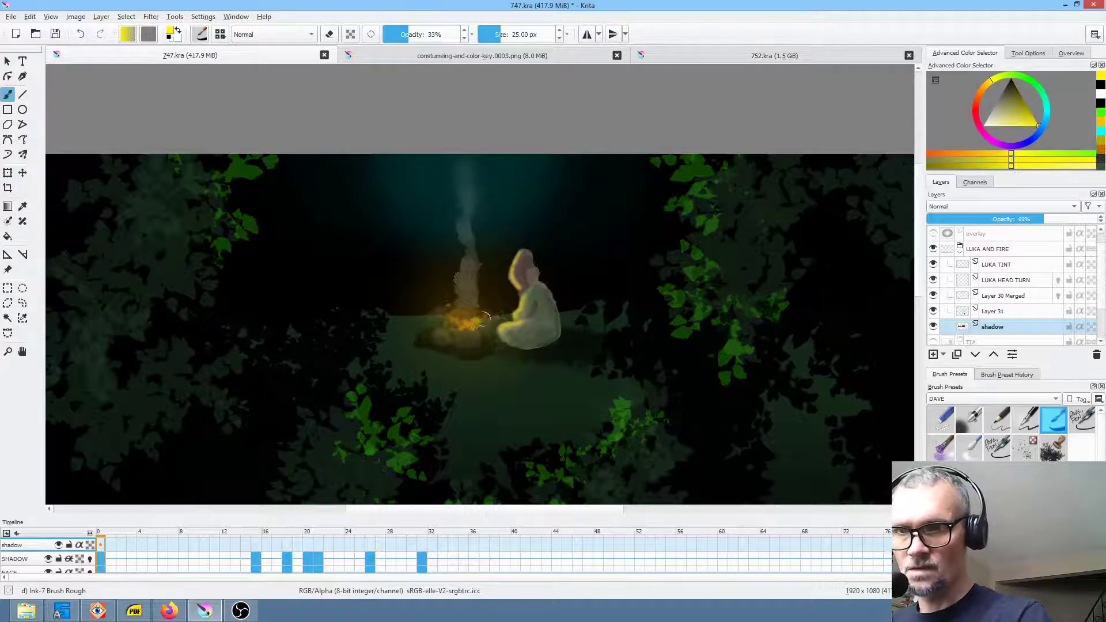
- Paint orange glow strokes over the campfire embers with the Ink-7 Brush Rough brush at 20.30 px and 33% opacity
{"action": "scroll", "coordinate": [572, 285], "scroll_direction": "down", "scroll_amount": 2}
{"action": "scroll", "coordinate": [572, 358], "scroll_direction": "up", "scroll_amount": 6}
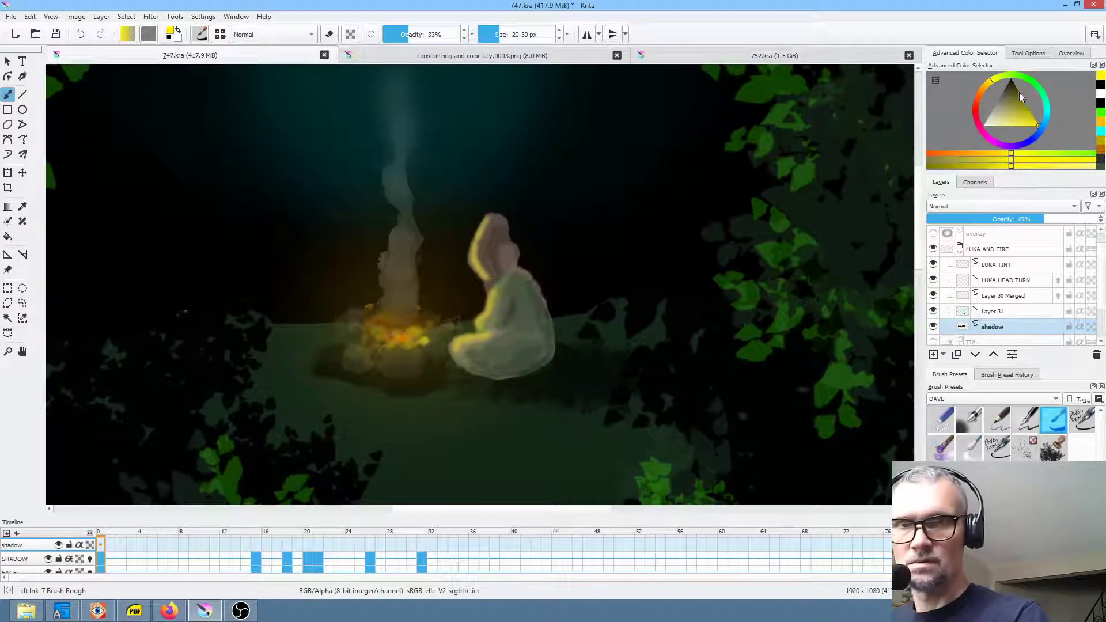
{"action": "left_click", "coordinate": [980, 91]}
{"action": "left_click_drag", "start_coordinate": [374, 335], "coordinate": [367, 338]}
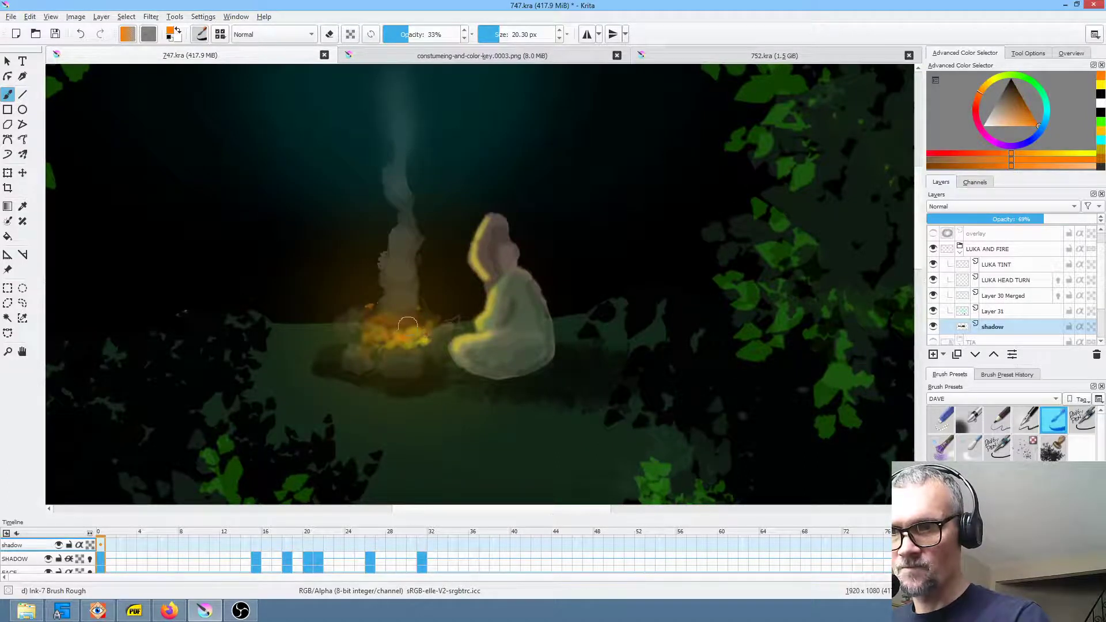
{"action": "scroll", "coordinate": [450, 327], "scroll_direction": "down", "scroll_amount": 3}
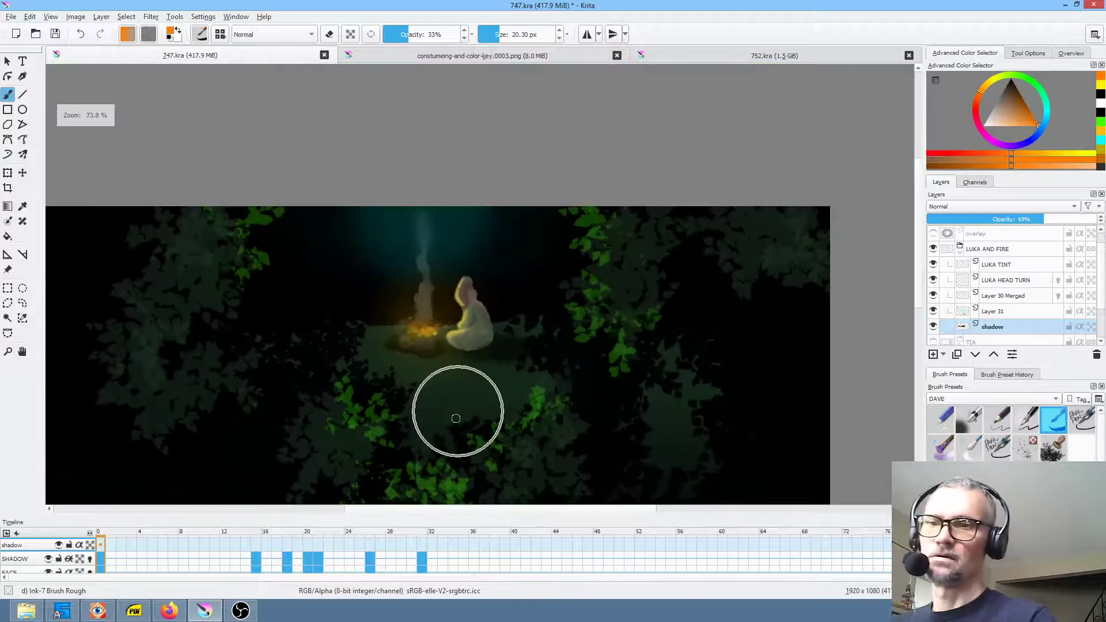
- Save the painted campfire shadow and glow changes to 747.kra
{"action": "scroll", "coordinate": [505, 401], "scroll_direction": "down", "scroll_amount": 1}
{"action": "mouse_move", "coordinate": [543, 396]}
{"action": "left_mouse_down"}
{"action": "mouse_move", "coordinate": [575, 357]}
{"action": "mouse_move", "coordinate": [558, 341]}
{"action": "left_mouse_up"}
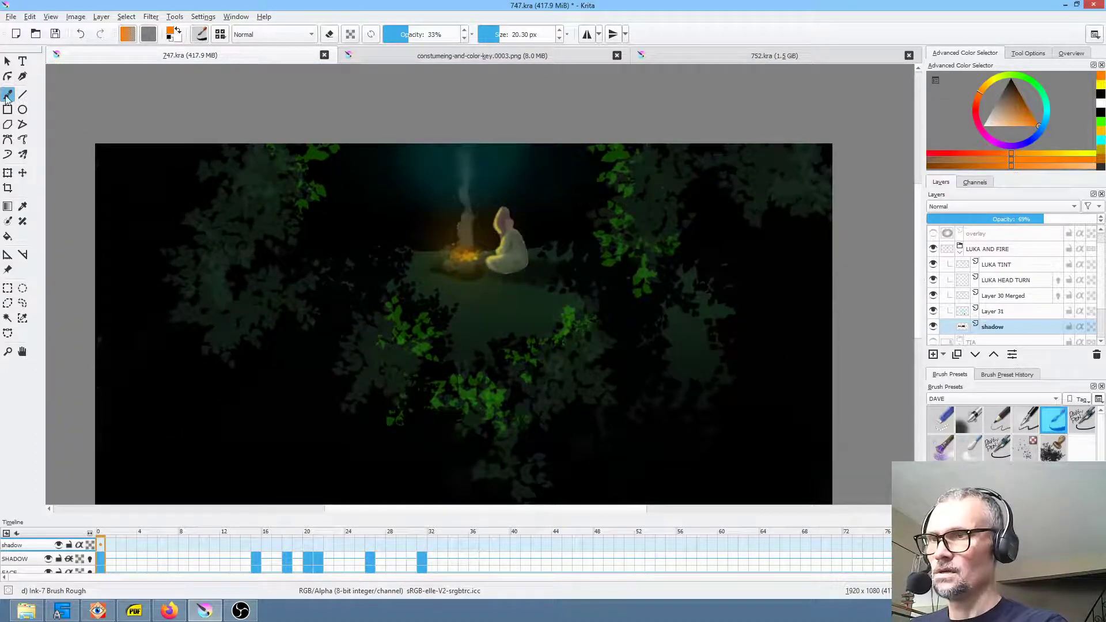
{"action": "left_click", "coordinate": [58, 35]}
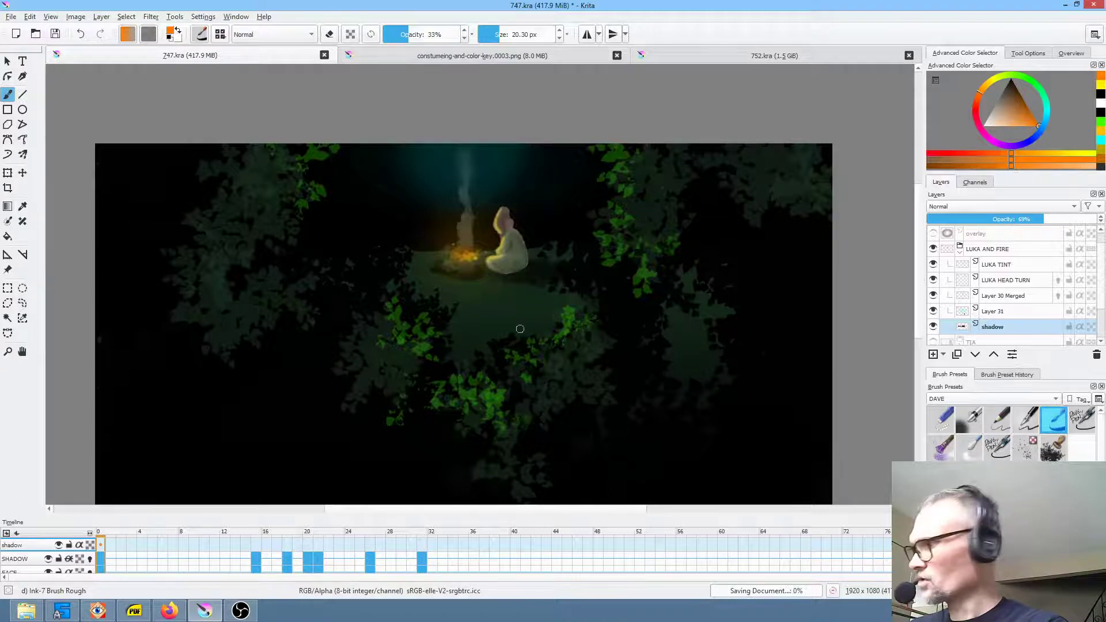
- Play the animation and examine the campfire, smoke and seated figure both close up and in the full forest scene
{"action": "key", "text": "space"}
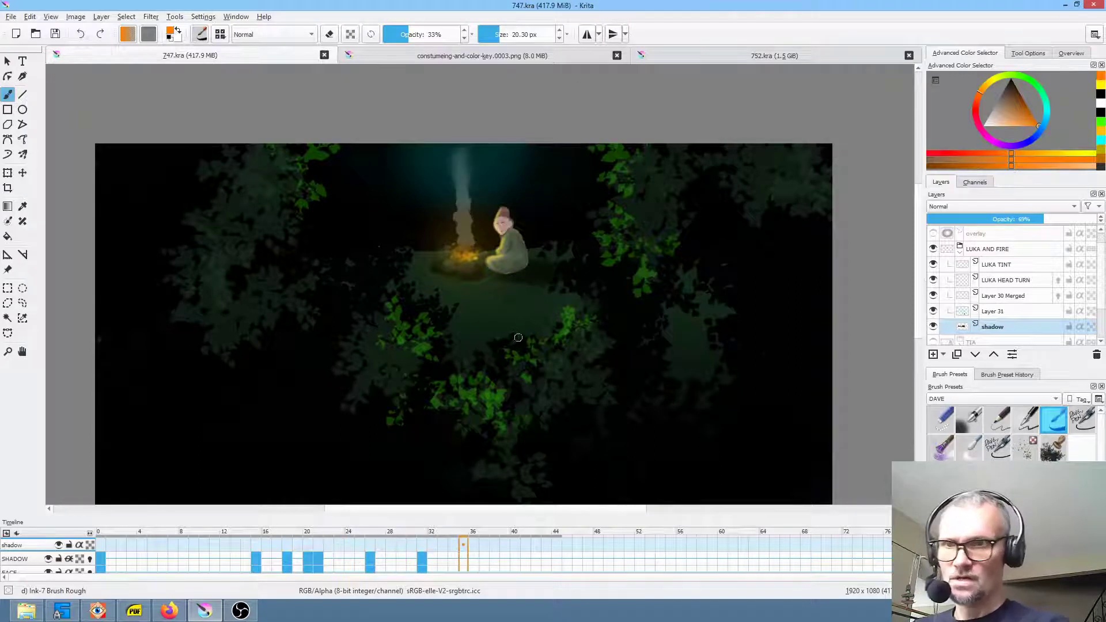
{"action": "scroll", "coordinate": [476, 247], "scroll_direction": "up", "scroll_amount": 5}
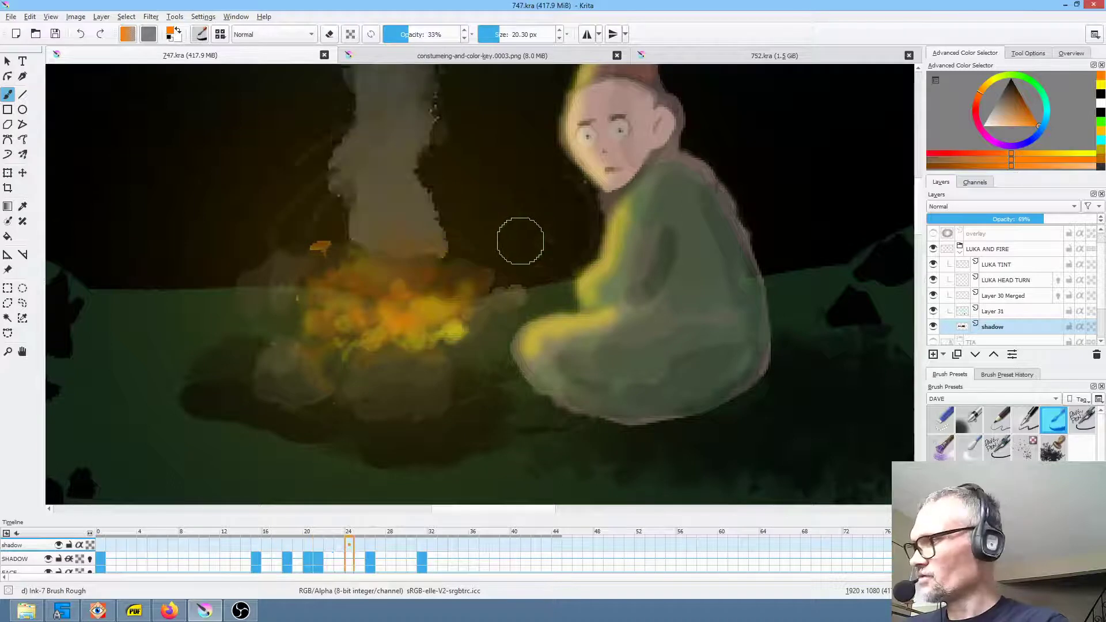
{"action": "scroll", "coordinate": [520, 241], "scroll_direction": "down", "scroll_amount": 5}
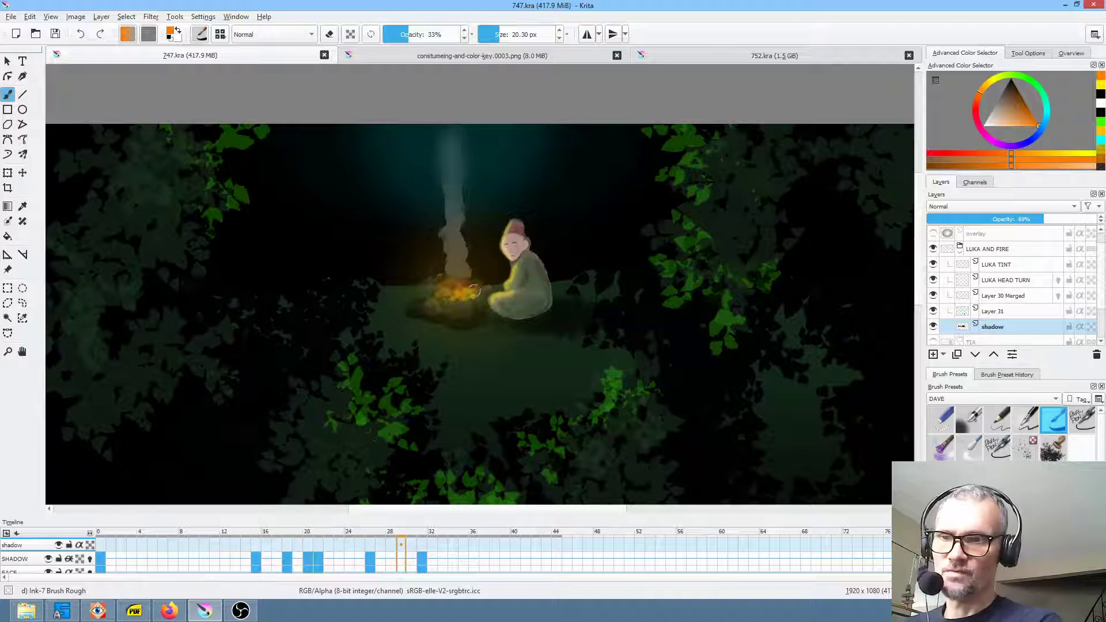
{"action": "scroll", "coordinate": [474, 291], "scroll_direction": "up", "scroll_amount": 2}
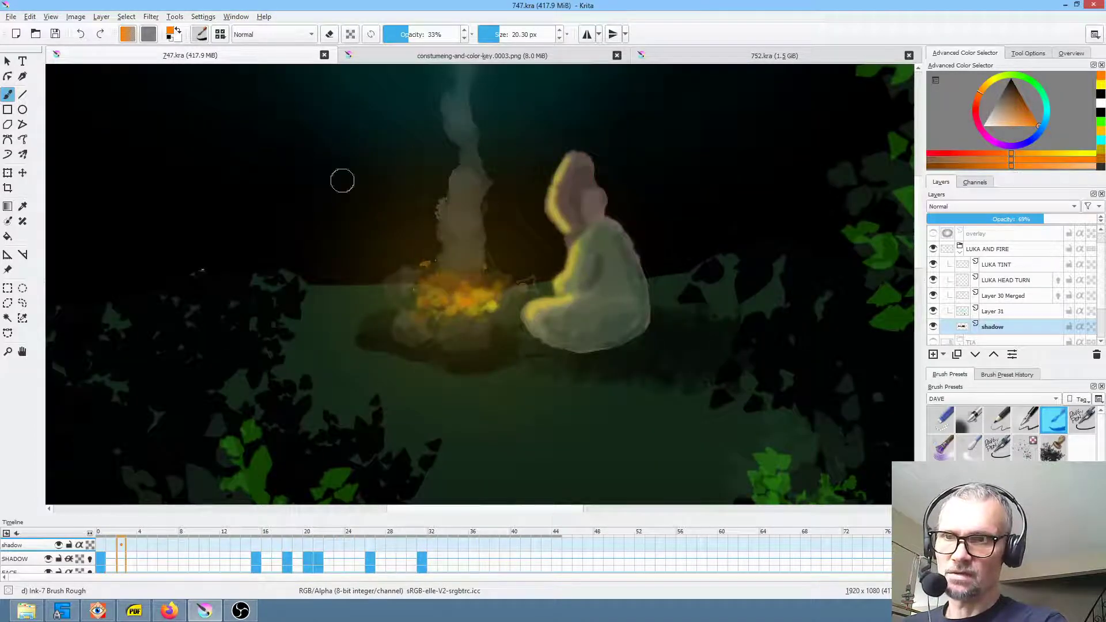
{"action": "scroll", "coordinate": [478, 228], "scroll_direction": "down", "scroll_amount": 4}
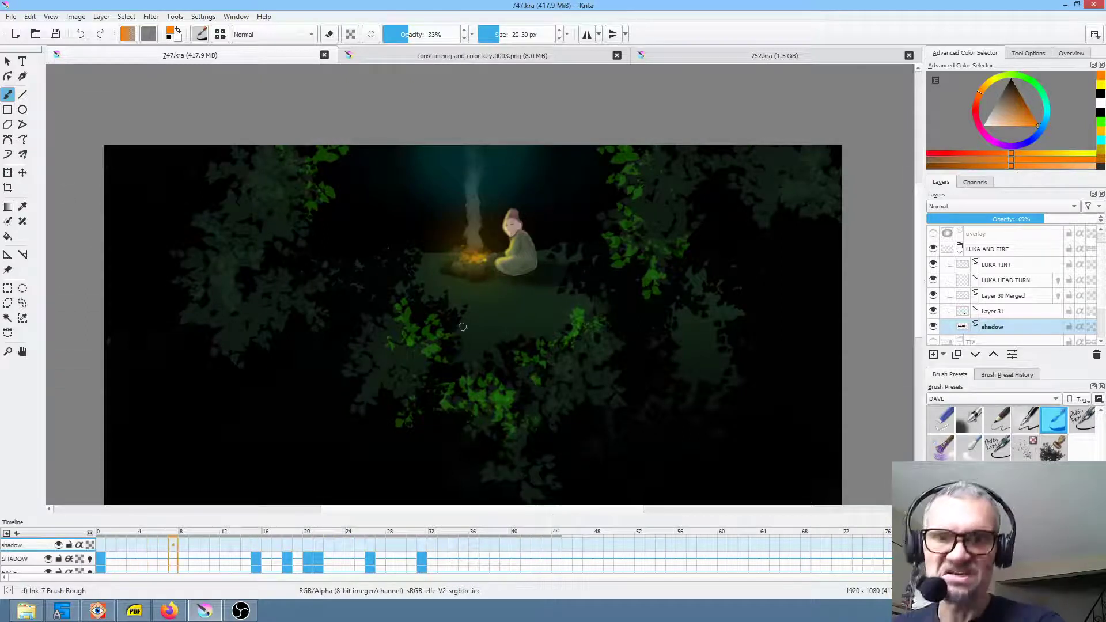
- Compare the scene with and without Layer 30 Merged and set that layer's opacity to 87%
{"action": "left_click", "coordinate": [982, 296]}
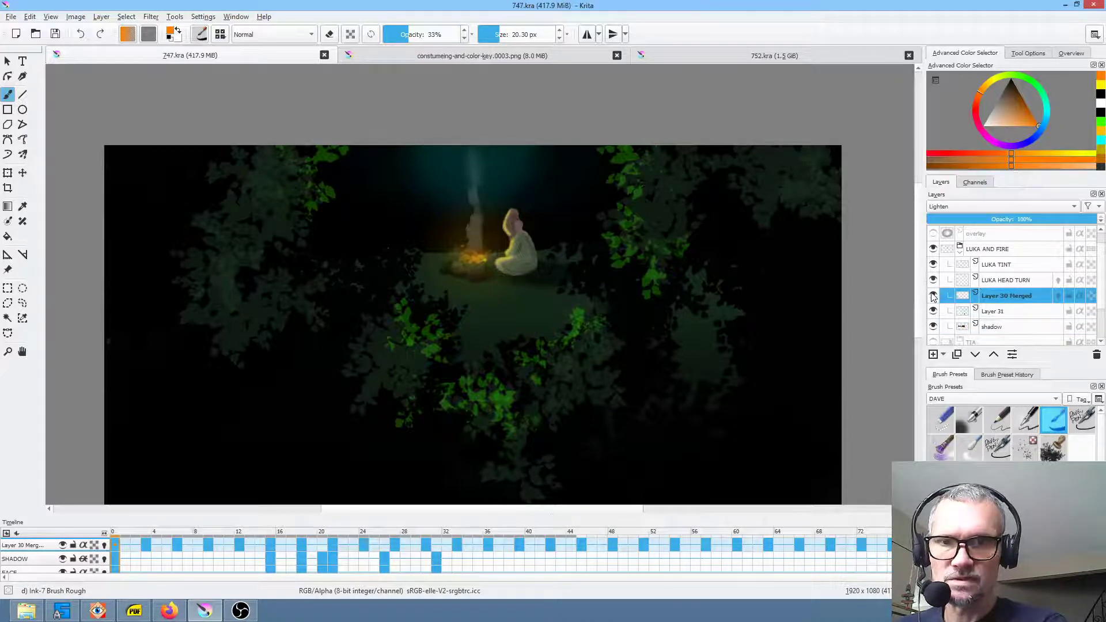
{"action": "left_click", "coordinate": [933, 296]}
{"action": "left_click", "coordinate": [933, 295]}
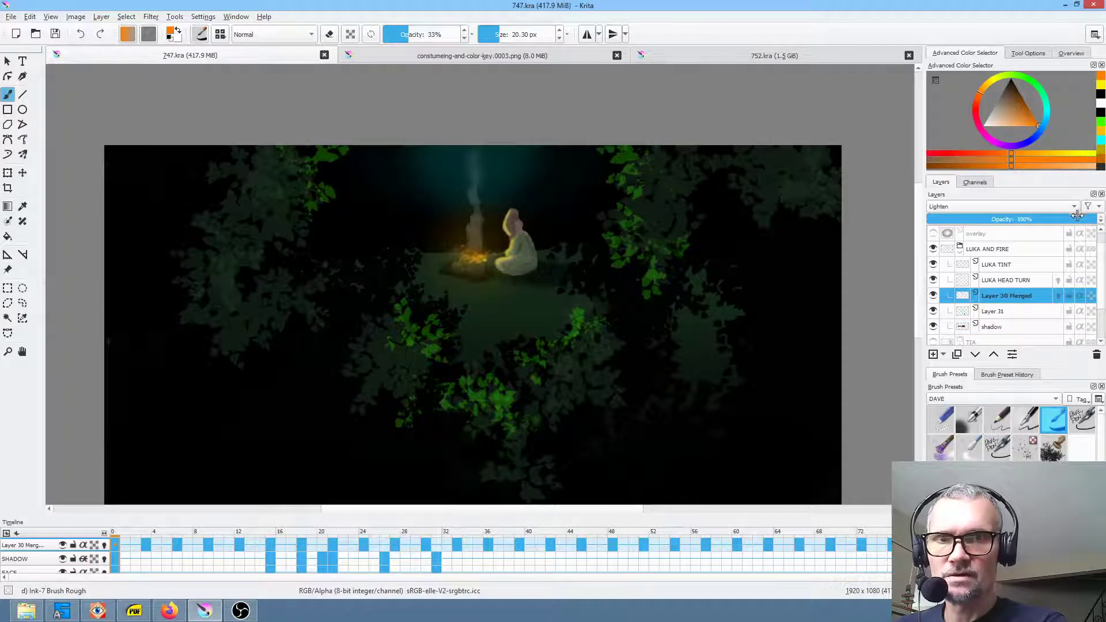
{"action": "left_click_drag", "start_coordinate": [1084, 219], "coordinate": [1046, 231]}
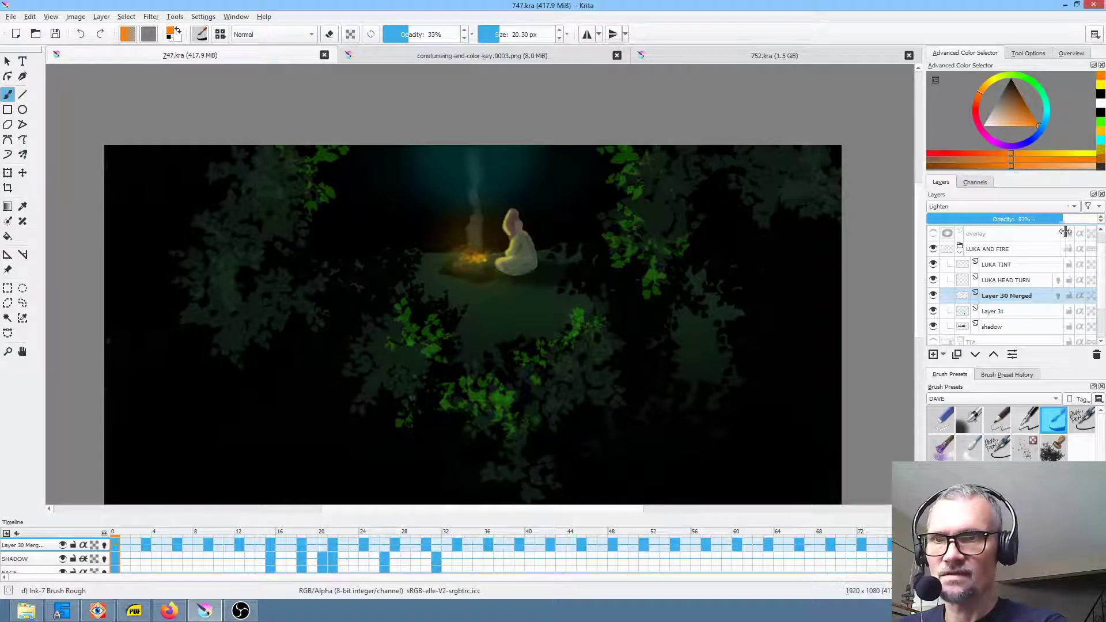
{"action": "mouse_move", "coordinate": [1068, 230]}
{"action": "left_mouse_down"}
{"action": "mouse_move", "coordinate": [1101, 230]}
{"action": "mouse_move", "coordinate": [1074, 226]}
{"action": "left_mouse_up"}
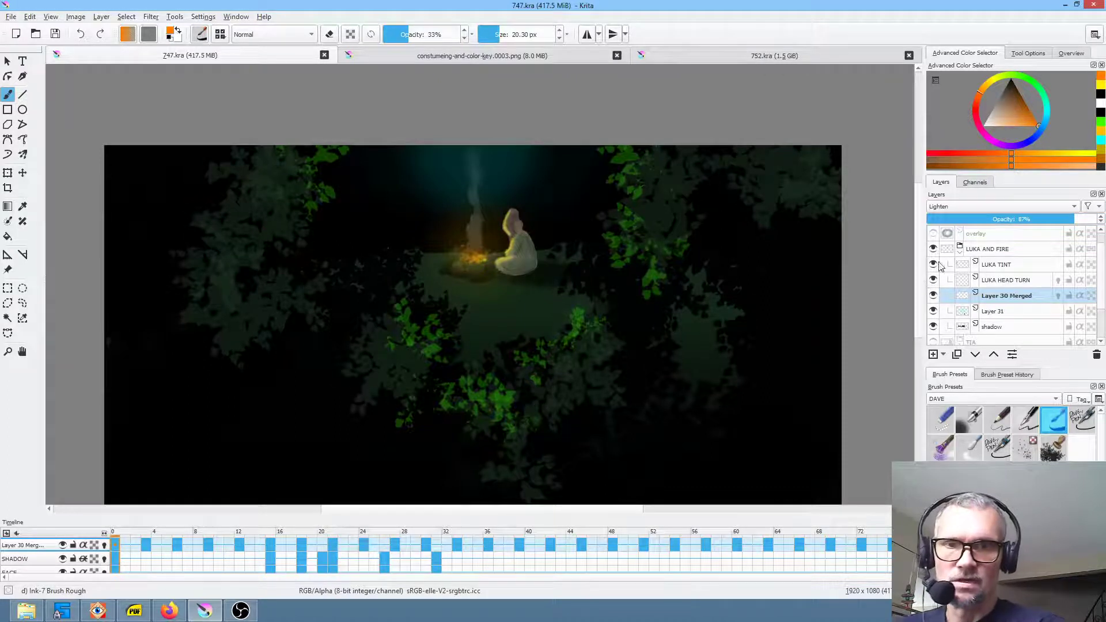
- Collapse and hide the LUKA AND FIRE group, and expand the Layer 29bkgd group to list its layers
{"action": "left_click", "coordinate": [960, 248]}
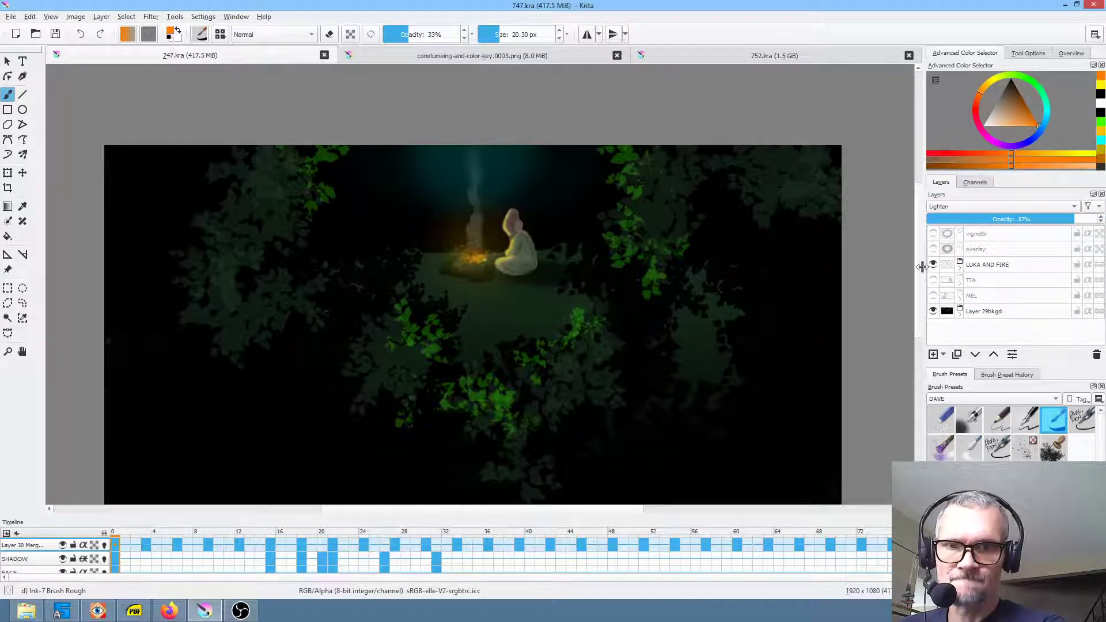
{"action": "left_click", "coordinate": [934, 265]}
{"action": "left_click", "coordinate": [934, 312]}
{"action": "left_click", "coordinate": [934, 312]}
{"action": "left_click", "coordinate": [961, 314]}
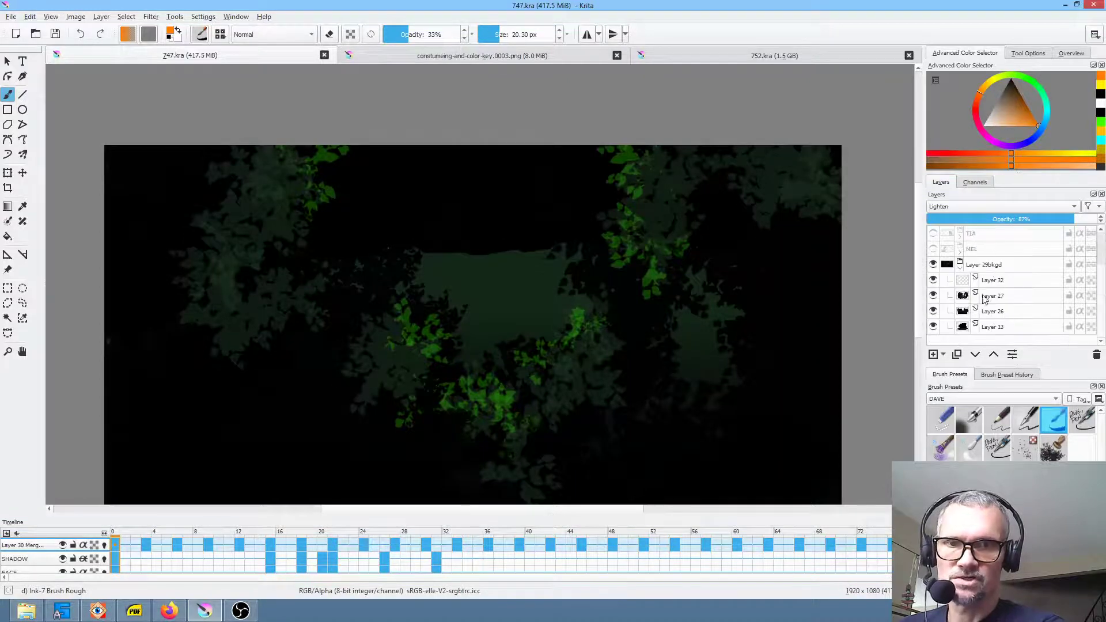
- Isolate Layer 13 in the background group by hiding Layer 32, Layer 27 and Layer 26
{"action": "left_click", "coordinate": [933, 280]}
{"action": "left_click", "coordinate": [933, 296]}
{"action": "left_click", "coordinate": [934, 312]}
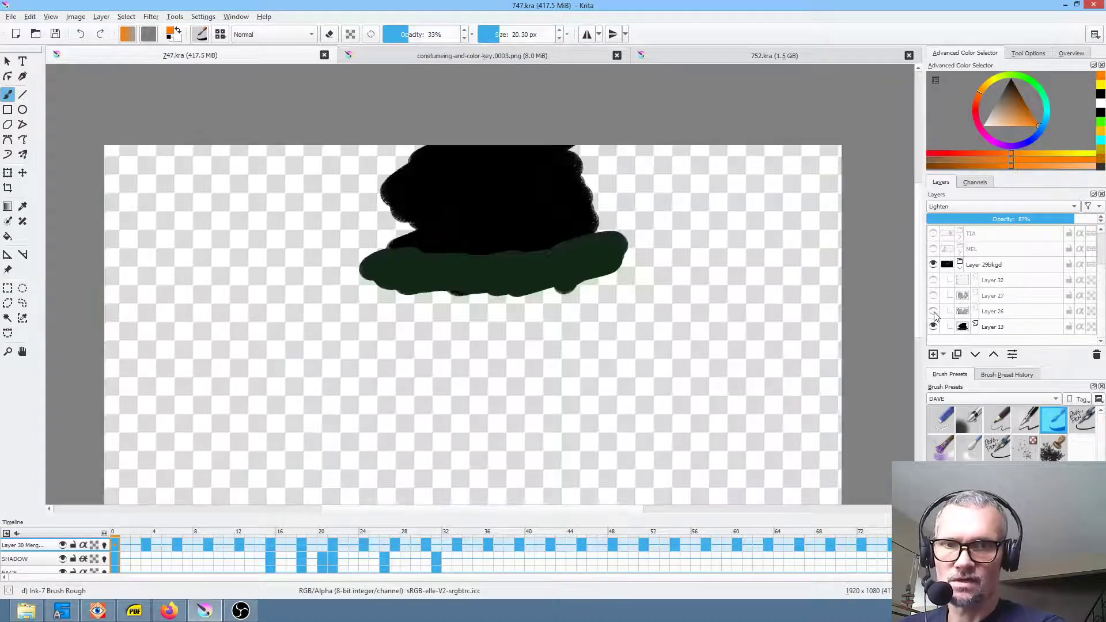
{"action": "left_click", "coordinate": [933, 331]}
{"action": "left_click", "coordinate": [933, 331]}
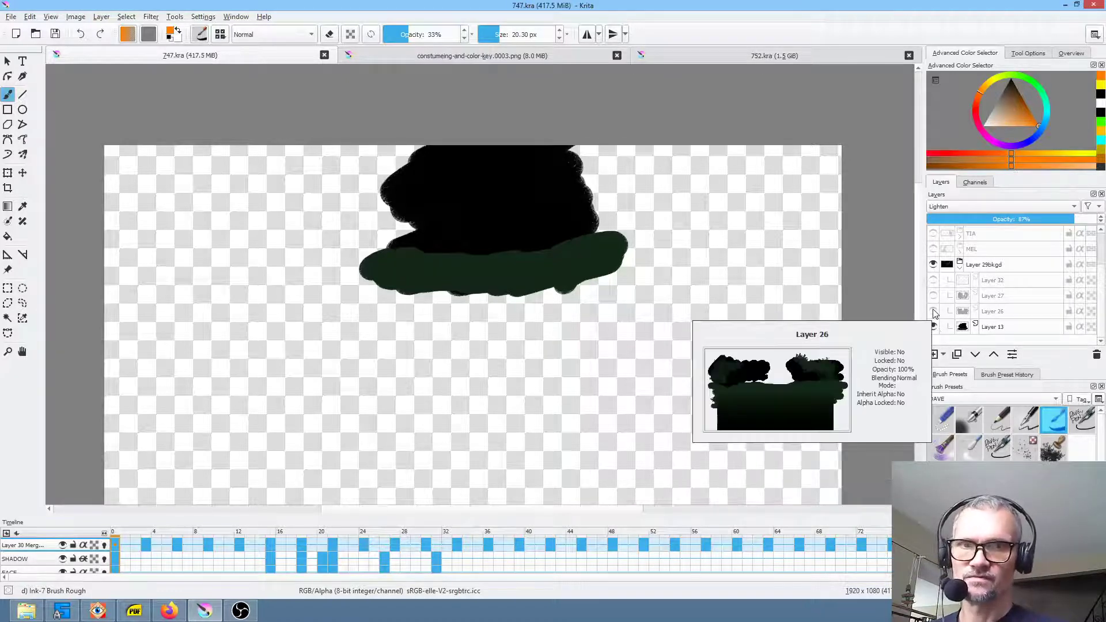
- Show Layer 26 and fill the white gaps along its horizon with sampled black at 100% opacity and 60.44 px
{"action": "left_click", "coordinate": [933, 311]}
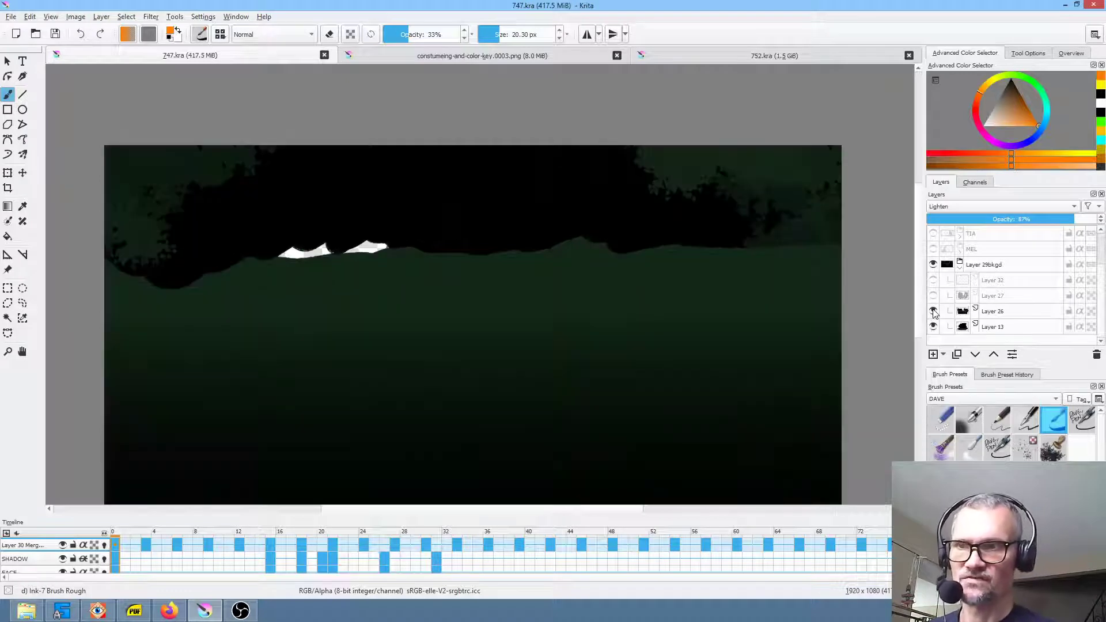
{"action": "left_click", "coordinate": [964, 314]}
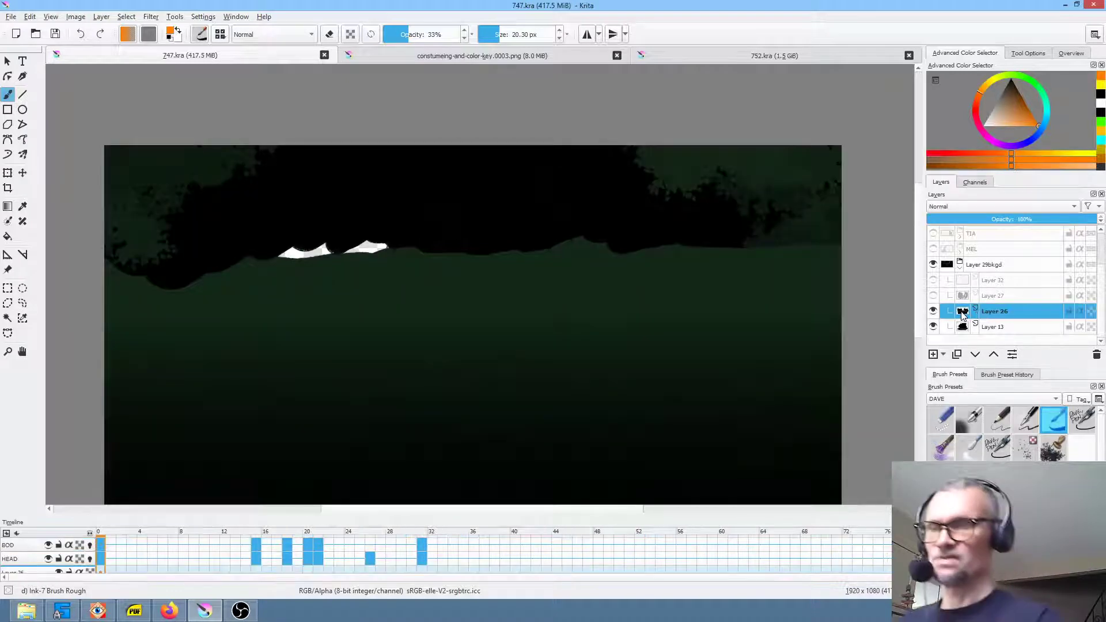
{"action": "left_click", "coordinate": [393, 233], "text": "ctrl"}
{"action": "left_click_drag", "start_coordinate": [385, 239], "coordinate": [404, 233]}
{"action": "mouse_move", "coordinate": [387, 243]}
{"action": "left_mouse_down"}
{"action": "mouse_move", "coordinate": [350, 247]}
{"action": "mouse_move", "coordinate": [361, 247]}
{"action": "left_mouse_up"}
{"action": "left_click_drag", "start_coordinate": [416, 36], "coordinate": [524, 29]}
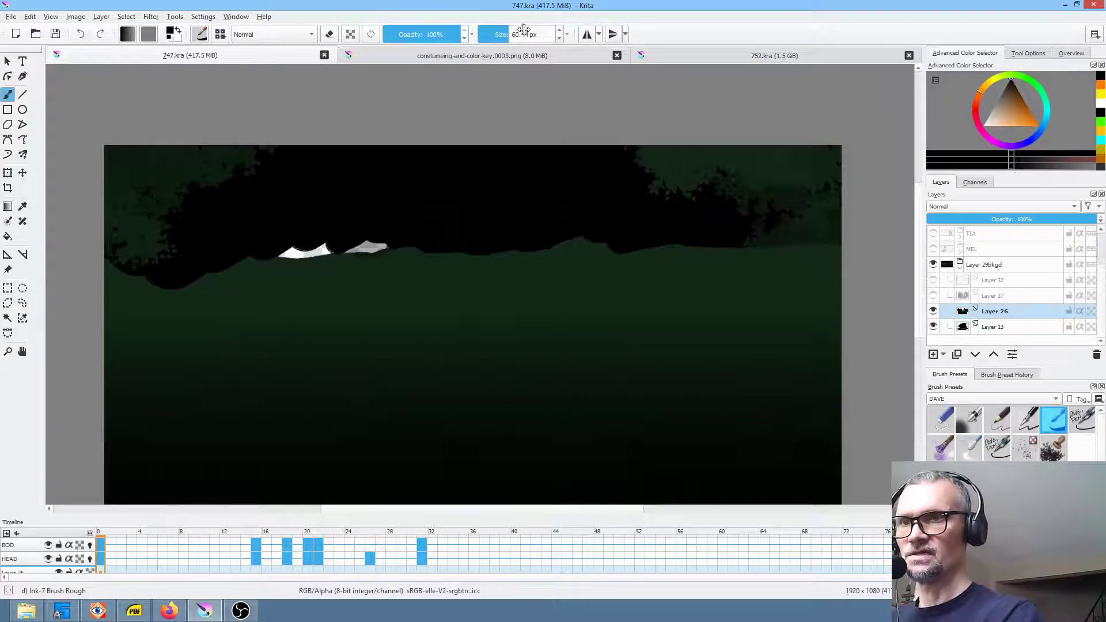
{"action": "mouse_move", "coordinate": [388, 239]}
{"action": "left_mouse_down"}
{"action": "mouse_move", "coordinate": [306, 253]}
{"action": "mouse_move", "coordinate": [329, 250]}
{"action": "left_mouse_up"}
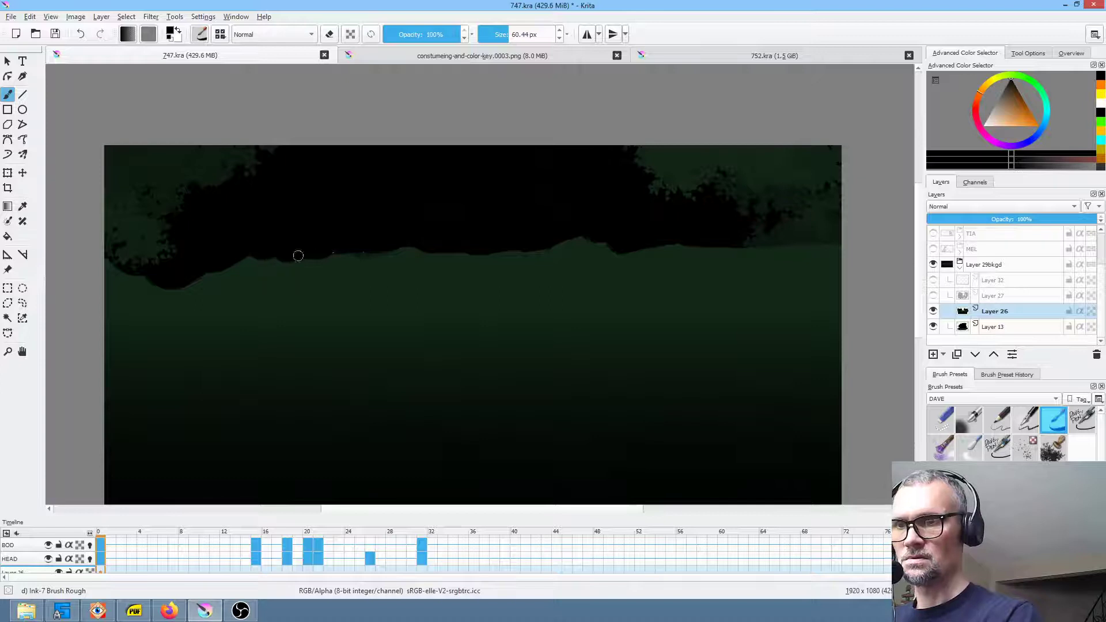
- Show the dark foliage of Layer 27 and the bright leaves of Layer 32 again to review the background build-up
{"action": "left_click", "coordinate": [931, 297]}
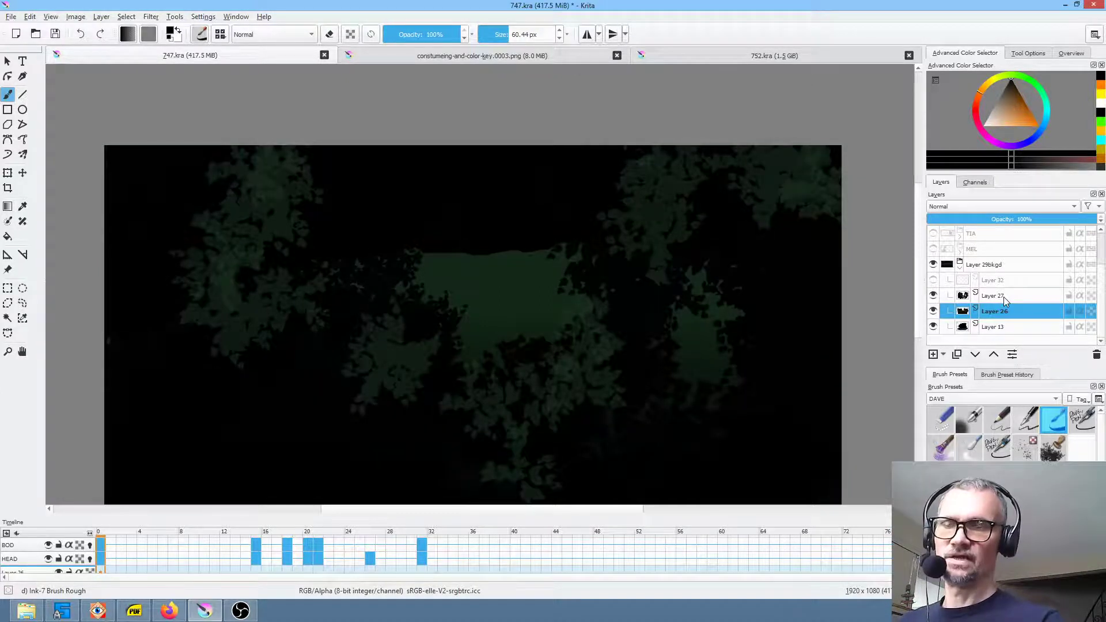
{"action": "mouse_move", "coordinate": [1002, 295]}
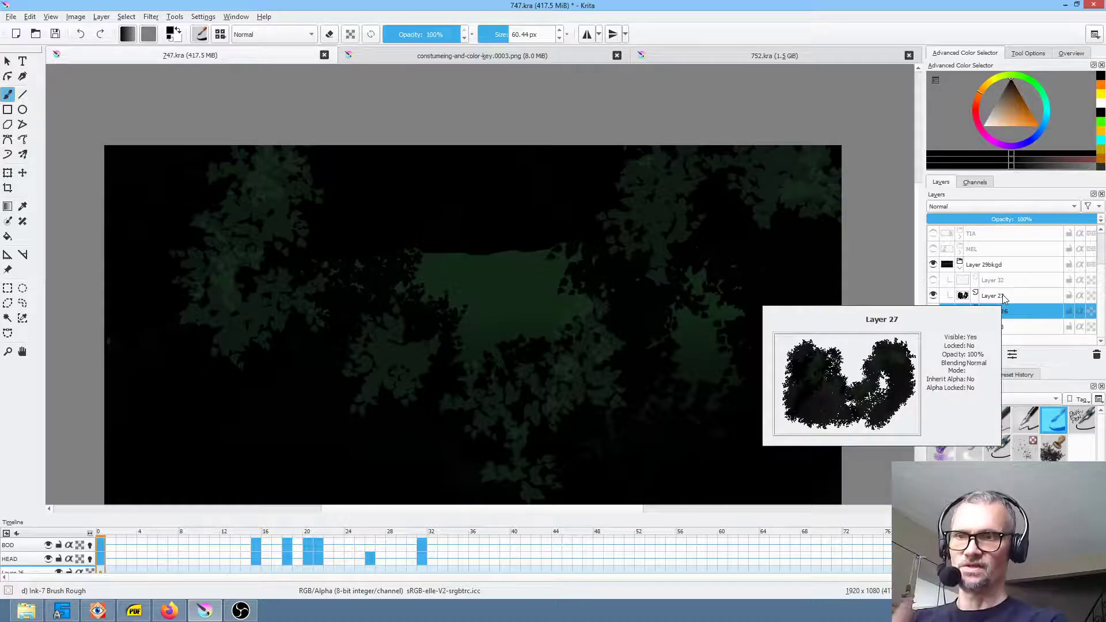
{"action": "left_click", "coordinate": [933, 280]}
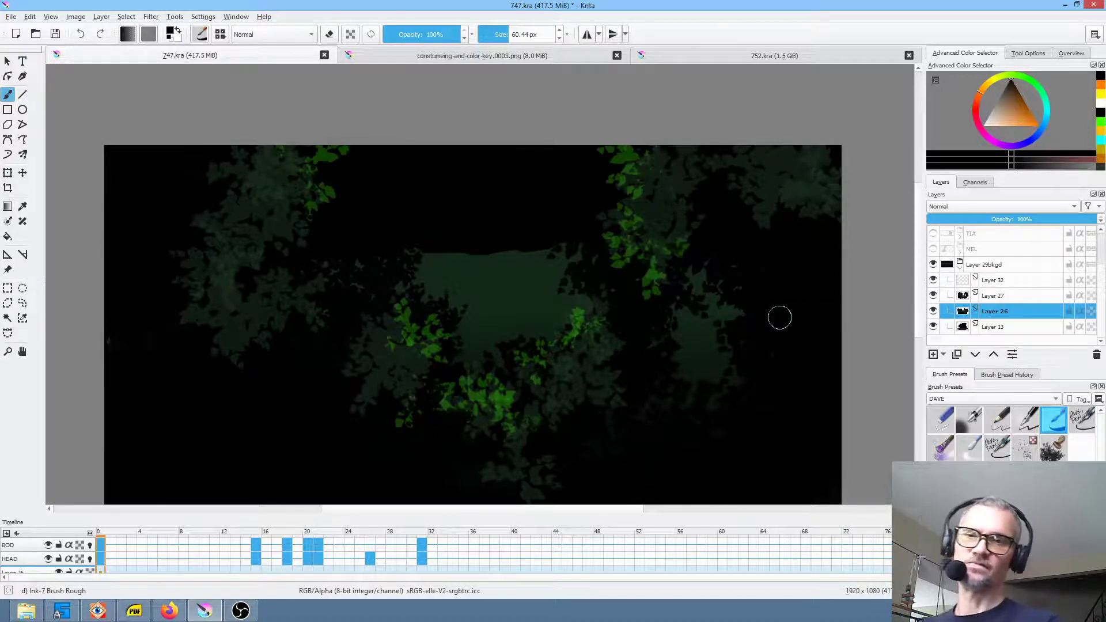
- Set the opacity of the bright leaves on Layer 32 to 53%
{"action": "left_click", "coordinate": [1008, 281]}
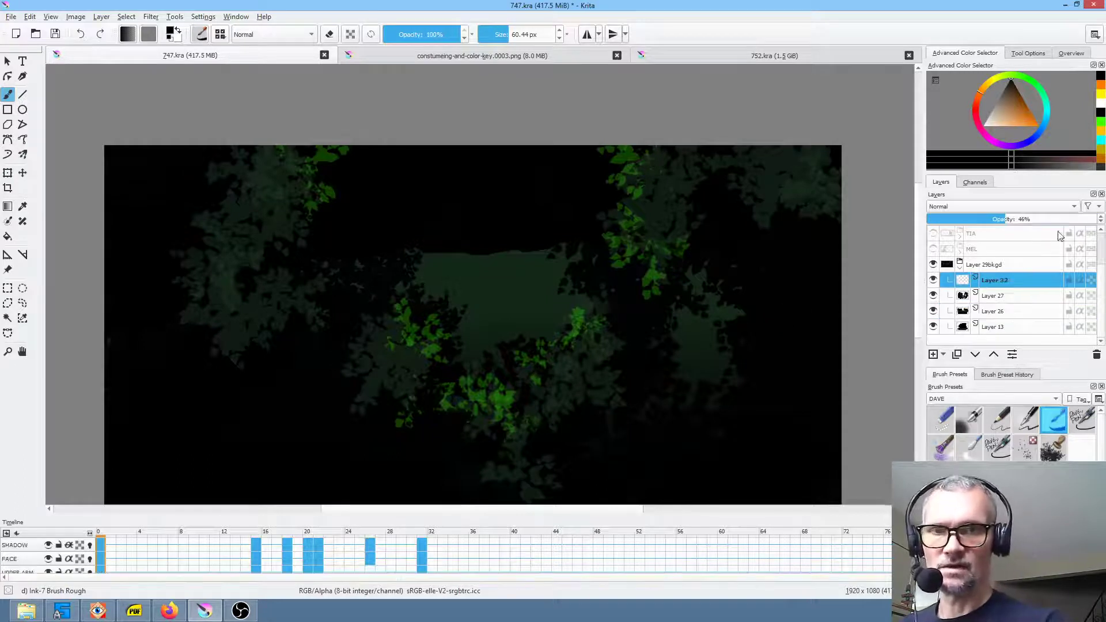
{"action": "left_click_drag", "start_coordinate": [1005, 218], "coordinate": [1088, 218]}
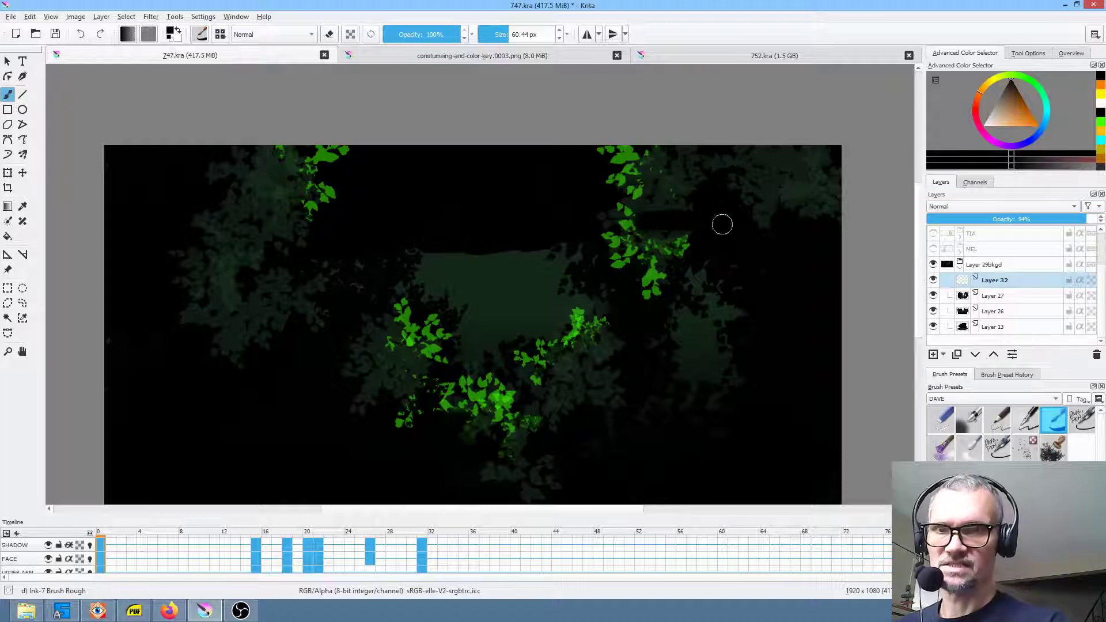
{"action": "mouse_move", "coordinate": [1028, 219]}
{"action": "left_mouse_down"}
{"action": "mouse_move", "coordinate": [929, 219]}
{"action": "mouse_move", "coordinate": [1017, 218]}
{"action": "left_mouse_up"}
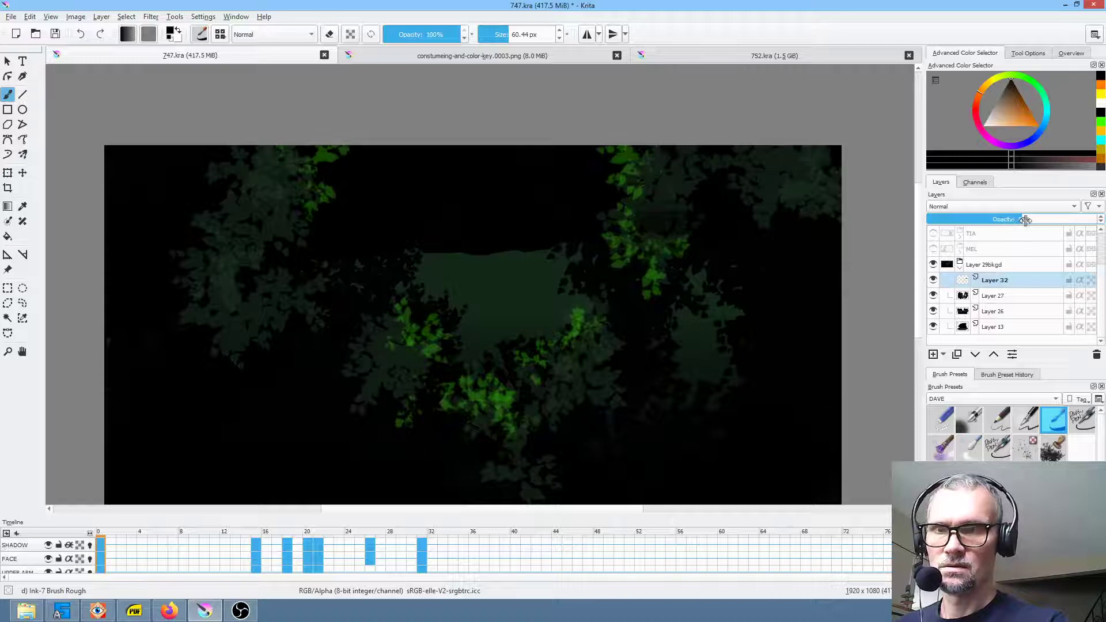
- Hide and collapse the Layer 29bkgd group, and show the TIA and MEL character groups
{"action": "left_click", "coordinate": [933, 264]}
{"action": "left_click", "coordinate": [960, 267]}
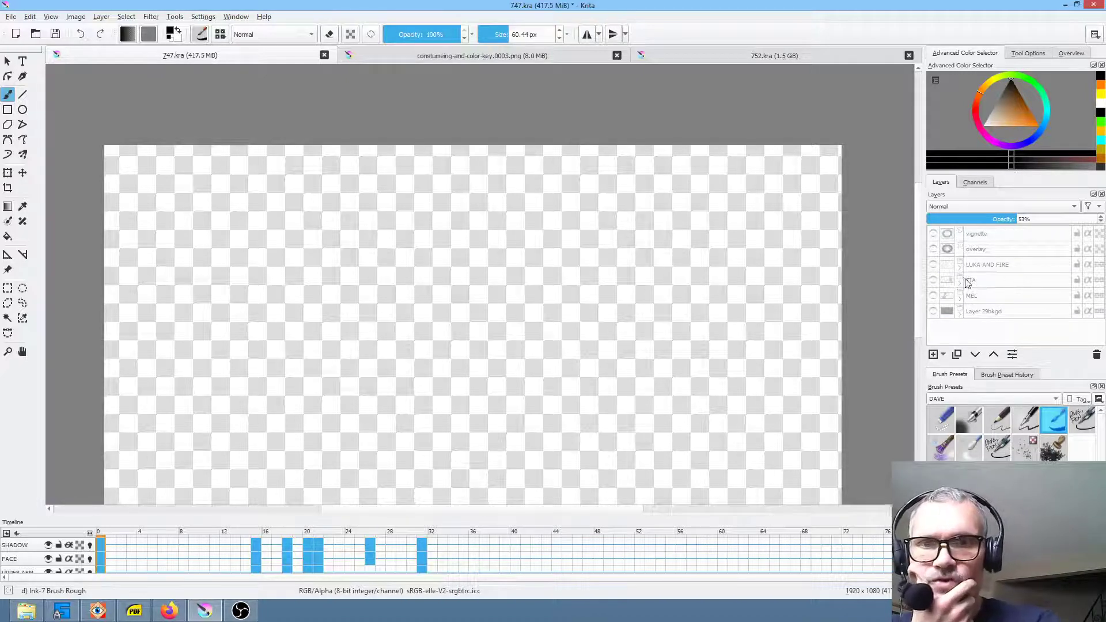
{"action": "left_click", "coordinate": [933, 280]}
{"action": "left_click", "coordinate": [933, 265]}
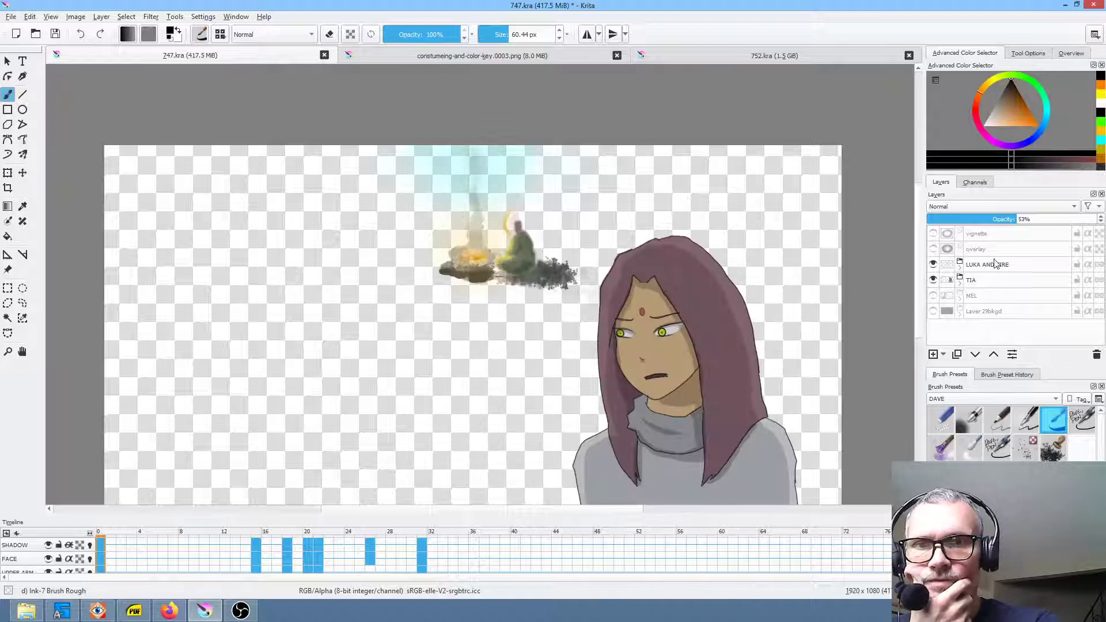
{"action": "left_click", "coordinate": [934, 265]}
{"action": "left_click", "coordinate": [933, 296]}
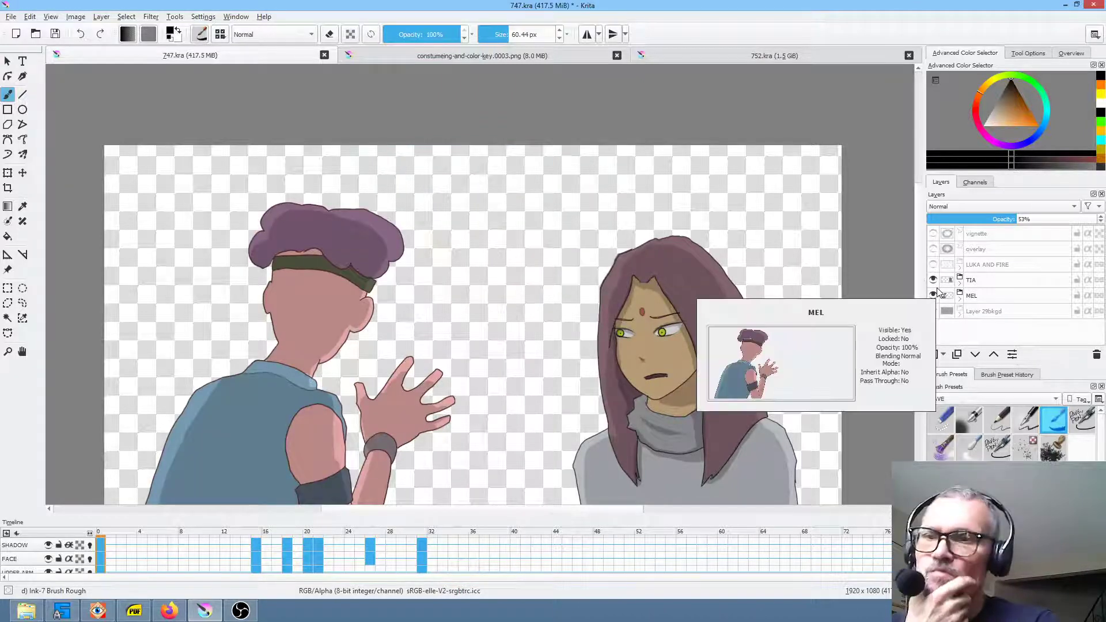
- Expand the MEL and TIA groups and hide TIA's shadow 2, shadow, tianara and paint layers
{"action": "left_click", "coordinate": [961, 301]}
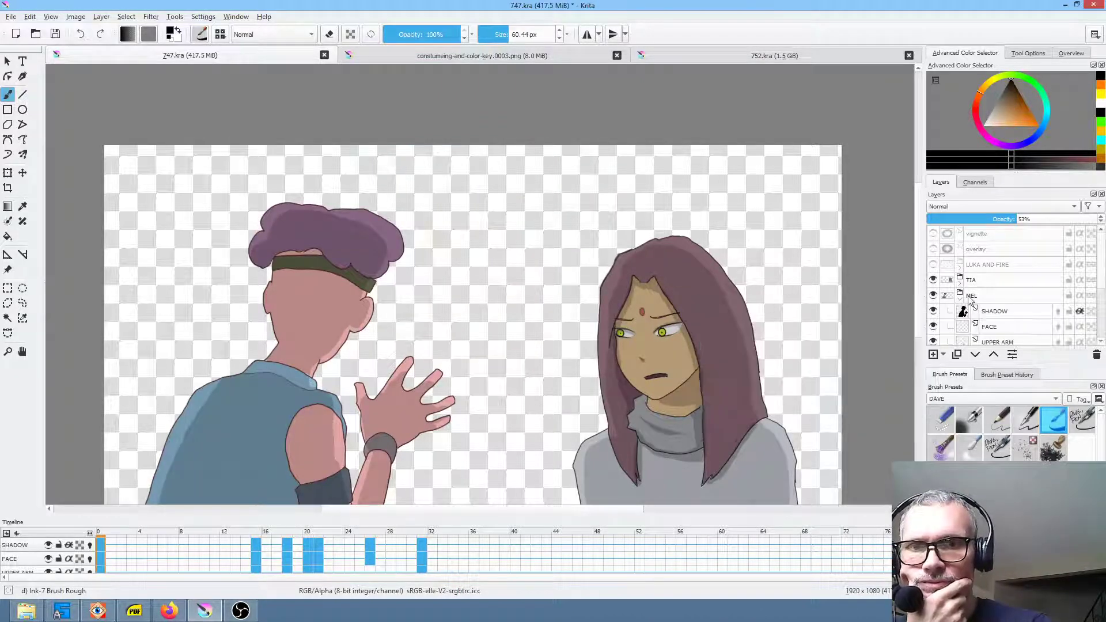
{"action": "left_click", "coordinate": [961, 284]}
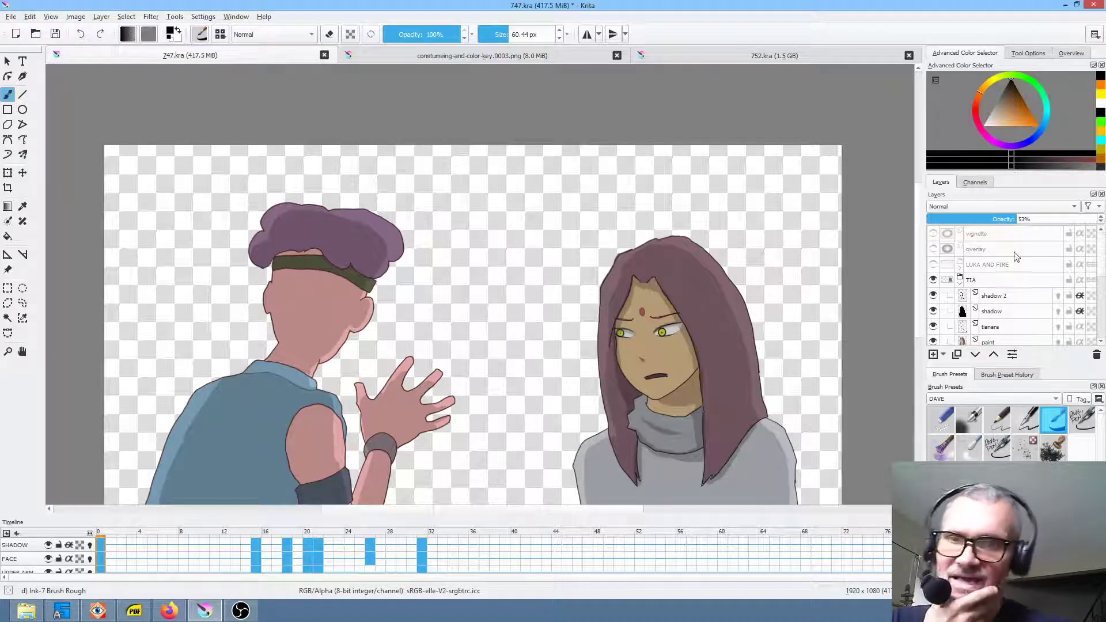
{"action": "left_click", "coordinate": [933, 296]}
{"action": "left_click", "coordinate": [933, 311]}
{"action": "left_click", "coordinate": [933, 326]}
{"action": "left_click", "coordinate": [933, 342]}
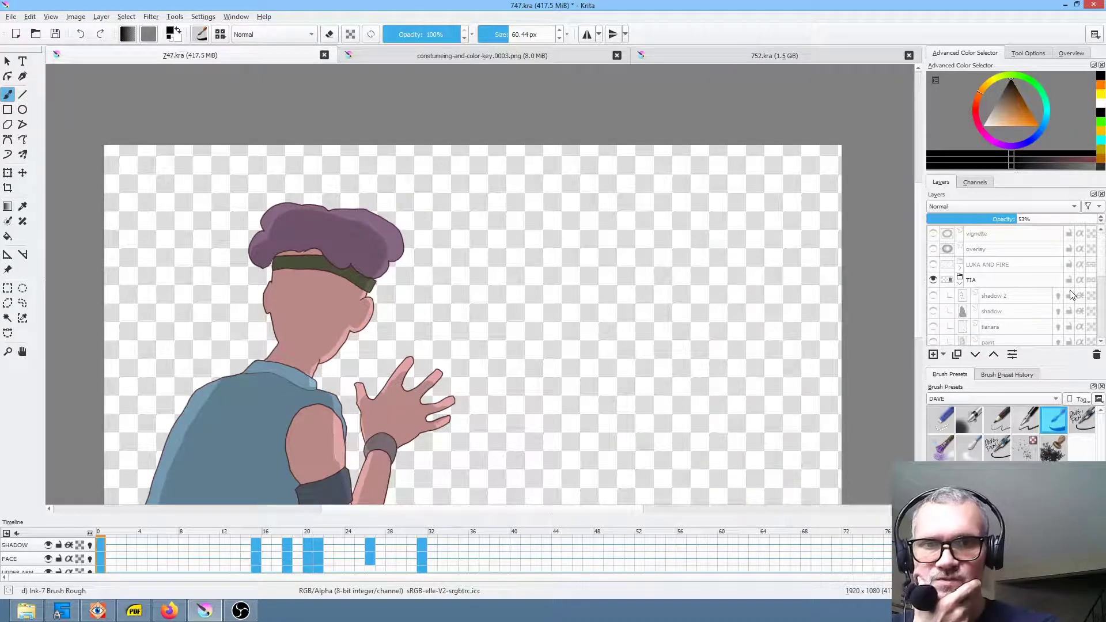
- Show TIA's paint and tianara layers again, and toggle her shadow layer on to examine its shading
{"action": "left_click_drag", "start_coordinate": [1102, 278], "coordinate": [1101, 288]}
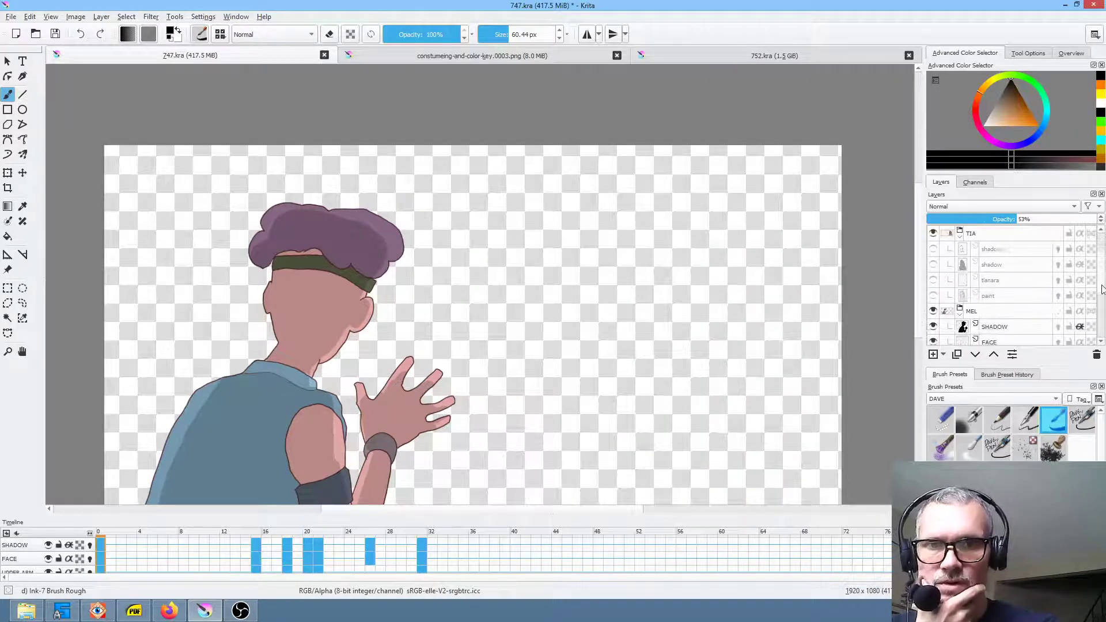
{"action": "left_click", "coordinate": [933, 295]}
{"action": "left_click", "coordinate": [934, 280]}
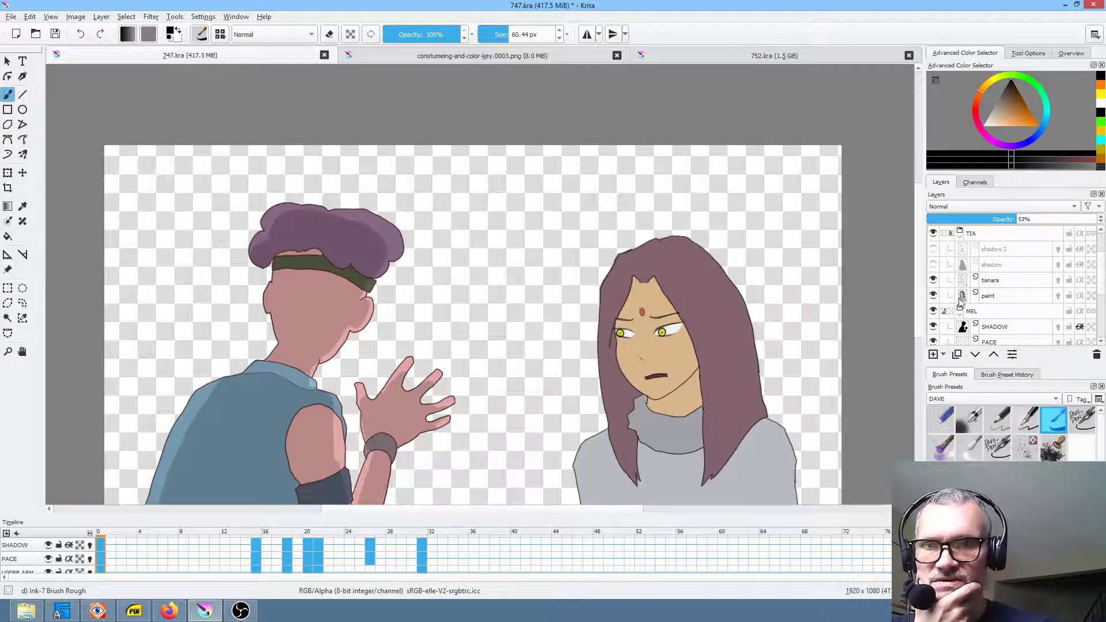
{"action": "left_click", "coordinate": [933, 266]}
{"action": "left_click", "coordinate": [933, 266]}
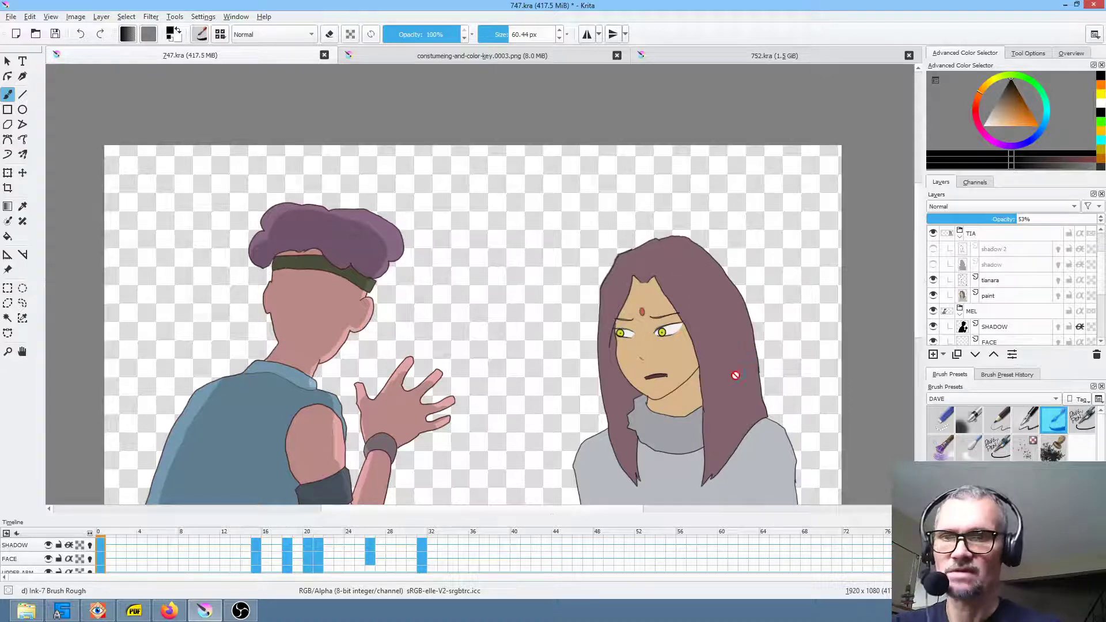
{"action": "left_click", "coordinate": [933, 265]}
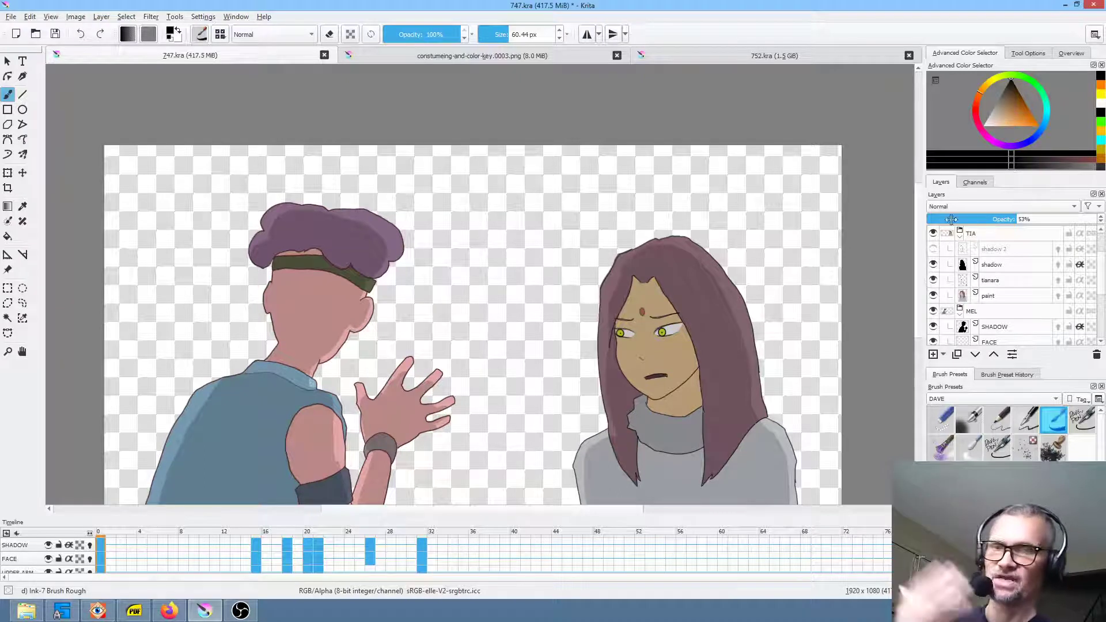
- Show TIA's shadow 2 layer and the LUKA AND FIRE group, and play the animation without the background
{"action": "left_click", "coordinate": [933, 249]}
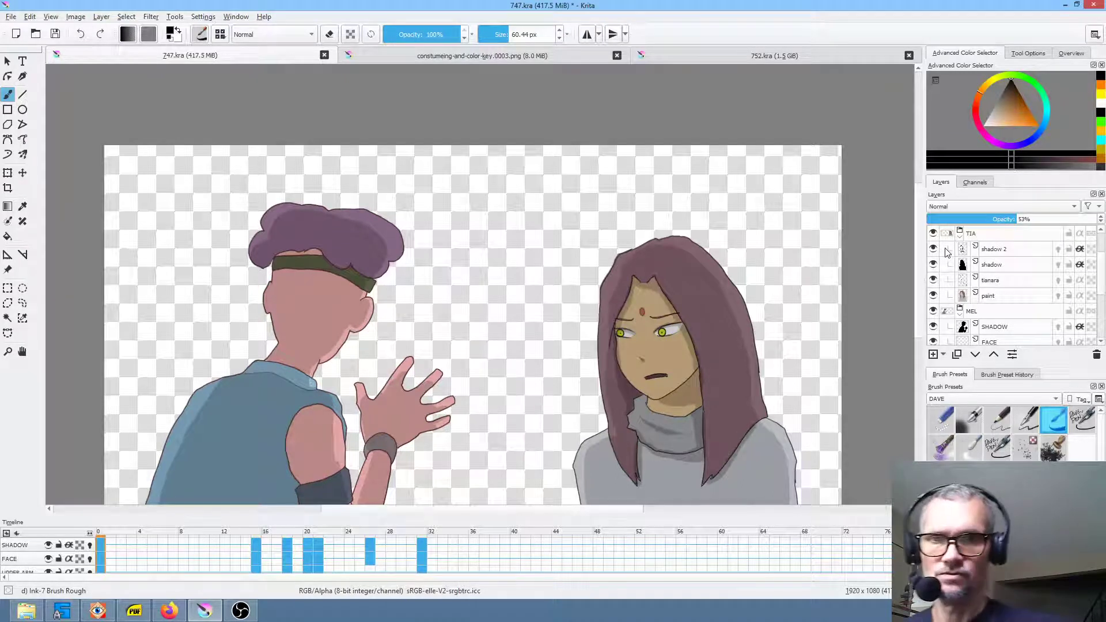
{"action": "mouse_move", "coordinate": [950, 296]}
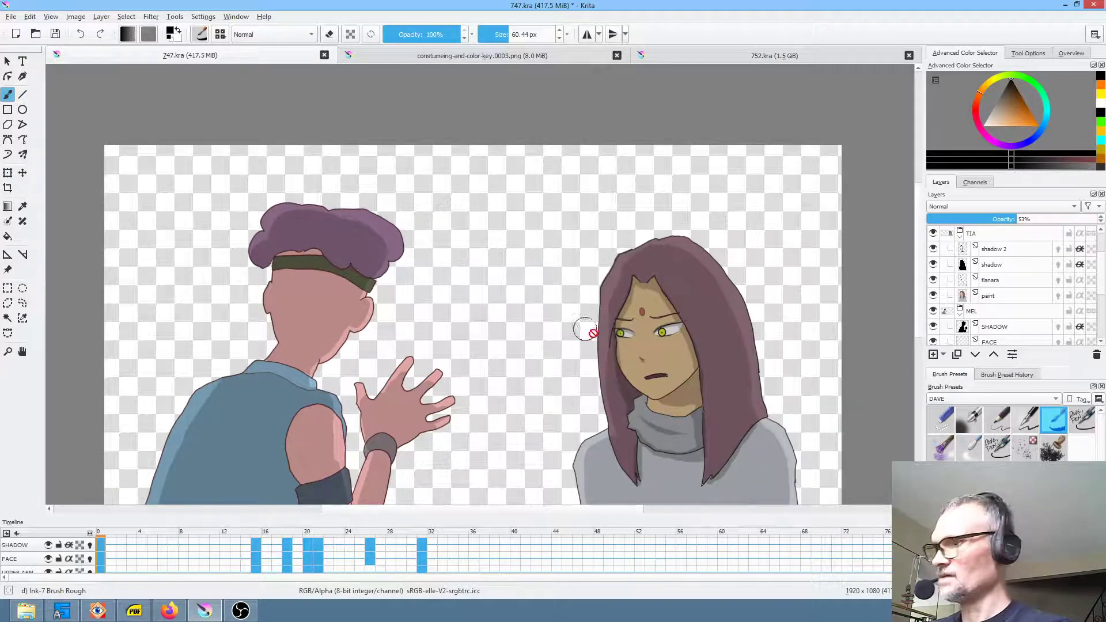
{"action": "scroll", "coordinate": [938, 279], "scroll_direction": "up", "scroll_amount": 1}
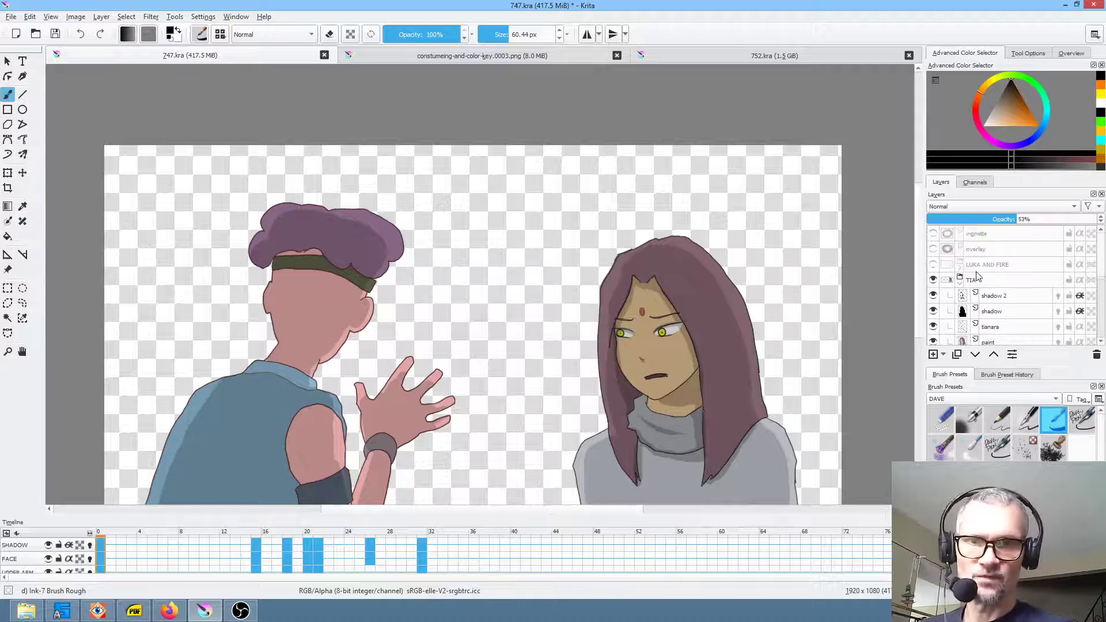
{"action": "left_click", "coordinate": [932, 266]}
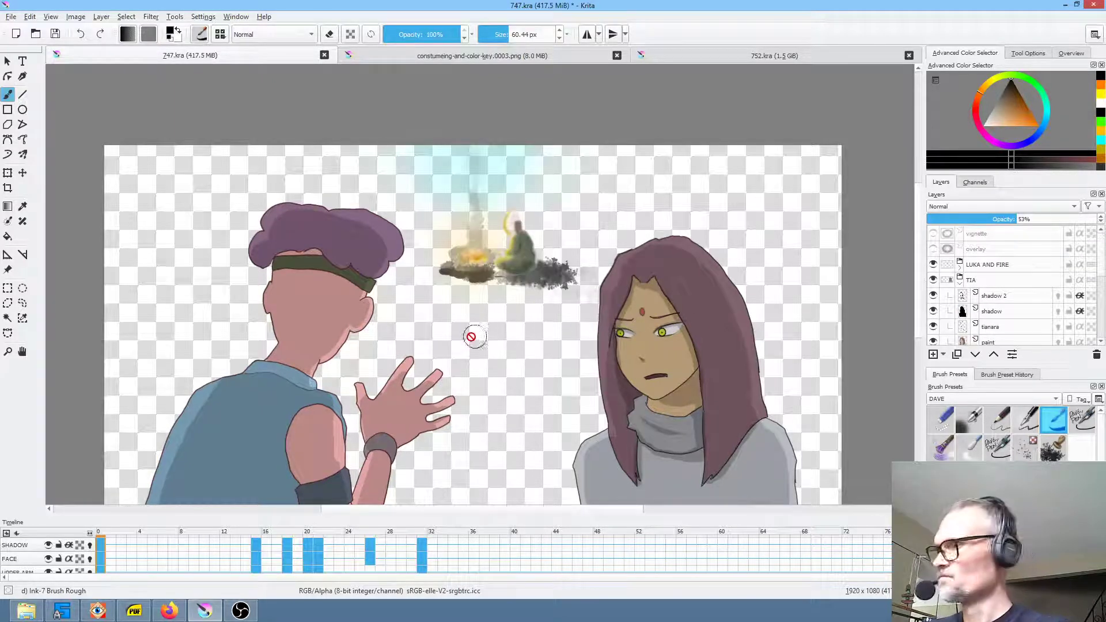
{"action": "key", "text": "space"}
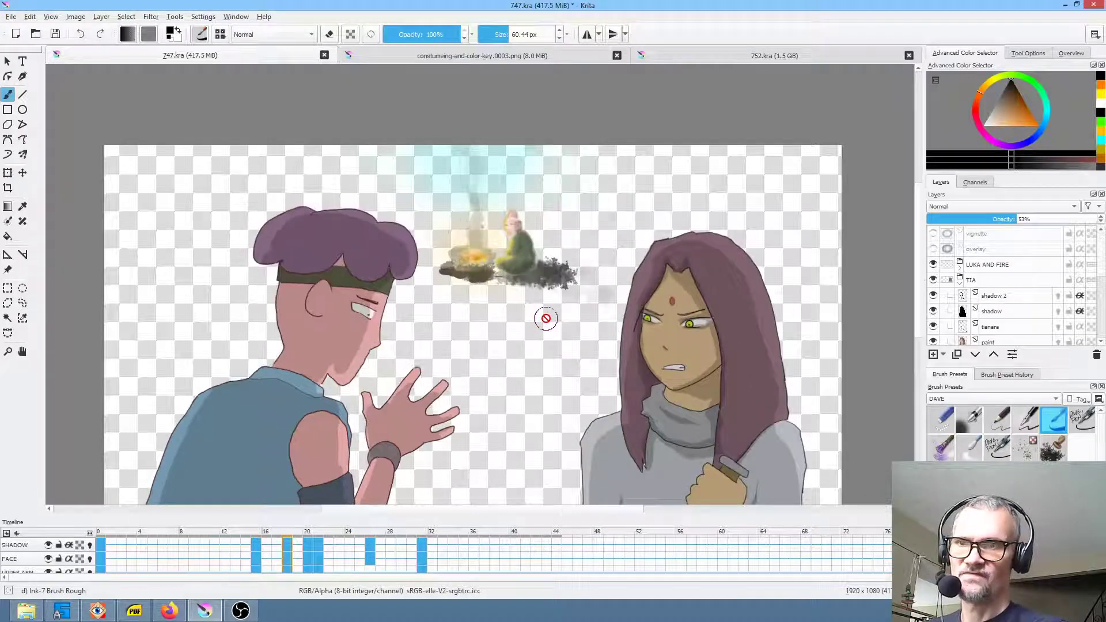
{"action": "left_click_drag", "start_coordinate": [606, 369], "coordinate": [616, 306]}
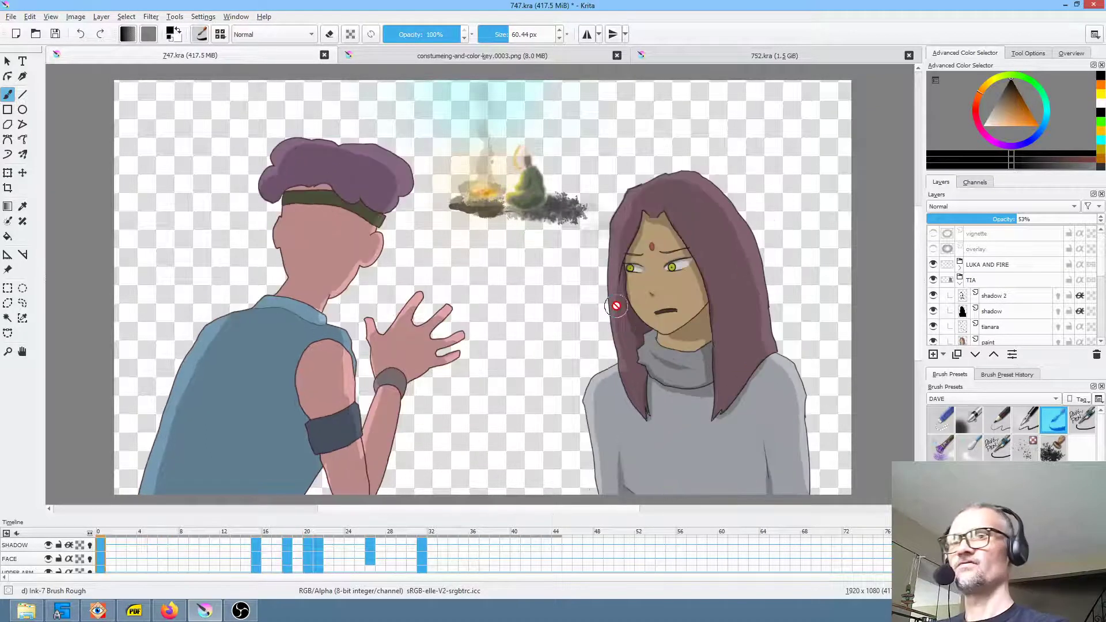
- Show the Layer 29bkgd group and play the animation with its background
{"action": "scroll", "coordinate": [991, 322], "scroll_direction": "down", "scroll_amount": 5}
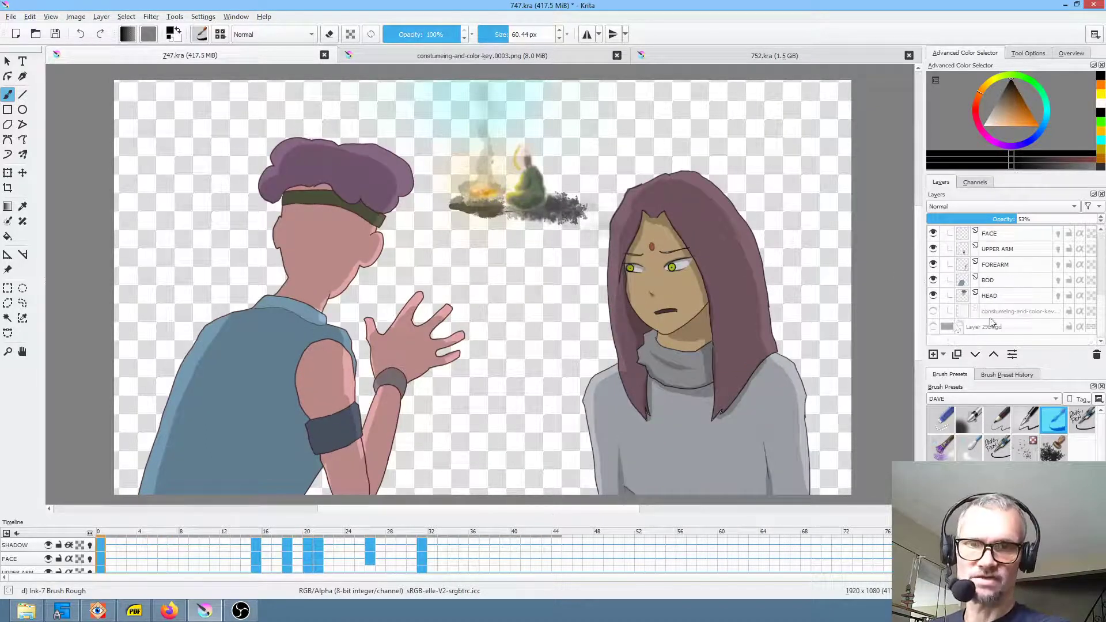
{"action": "left_click", "coordinate": [933, 327]}
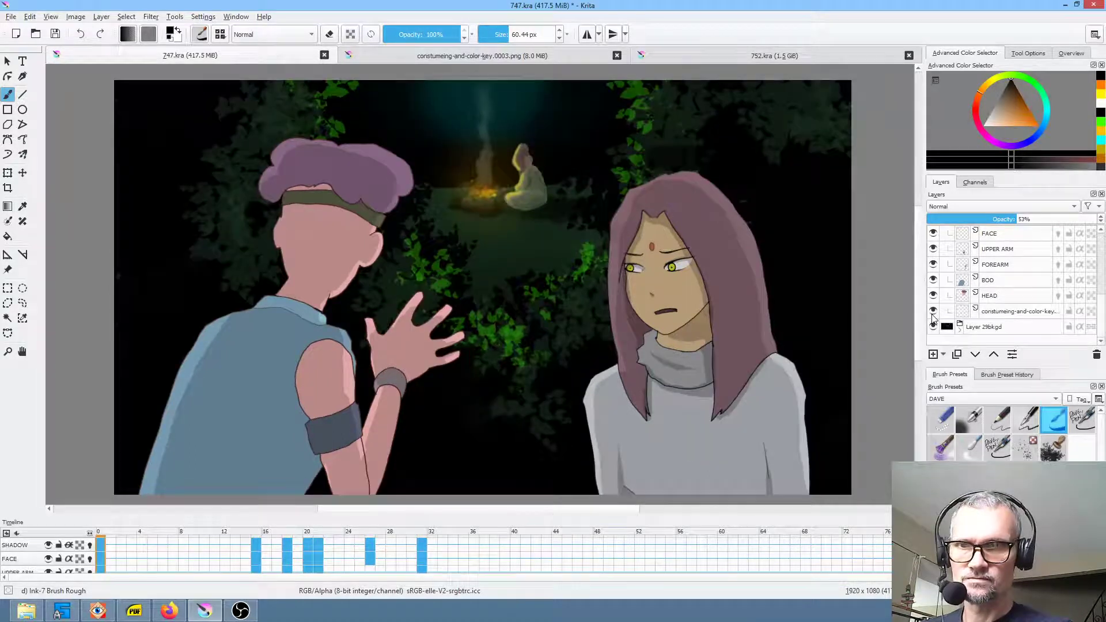
{"action": "mouse_move", "coordinate": [603, 270]}
{"action": "left_mouse_down"}
{"action": "mouse_move", "coordinate": [613, 302]}
{"action": "mouse_move", "coordinate": [612, 270]}
{"action": "left_mouse_up"}
{"action": "key", "text": "space"}
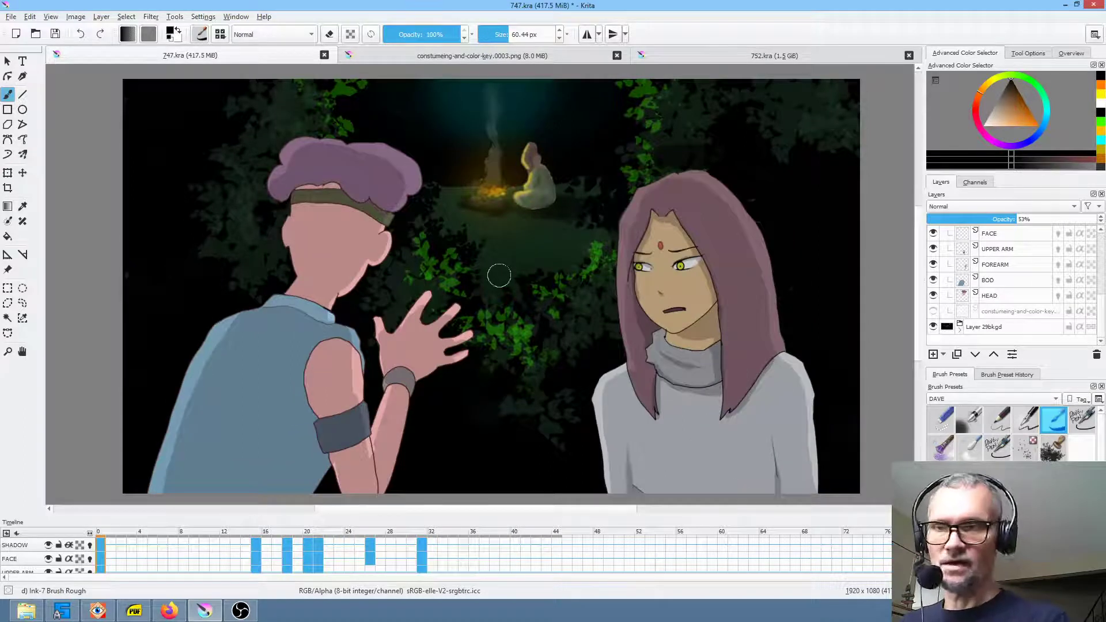
- Select the MEL group and scrub the animation to frame 21
{"action": "scroll", "coordinate": [1101, 289], "scroll_direction": "up", "scroll_amount": 2}
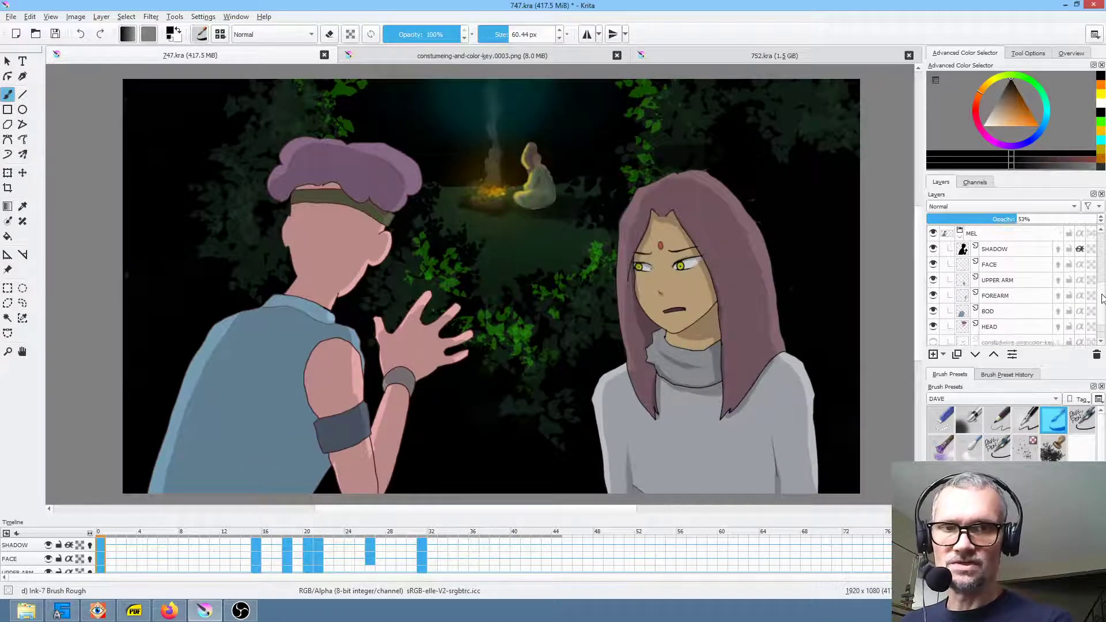
{"action": "left_click", "coordinate": [986, 252]}
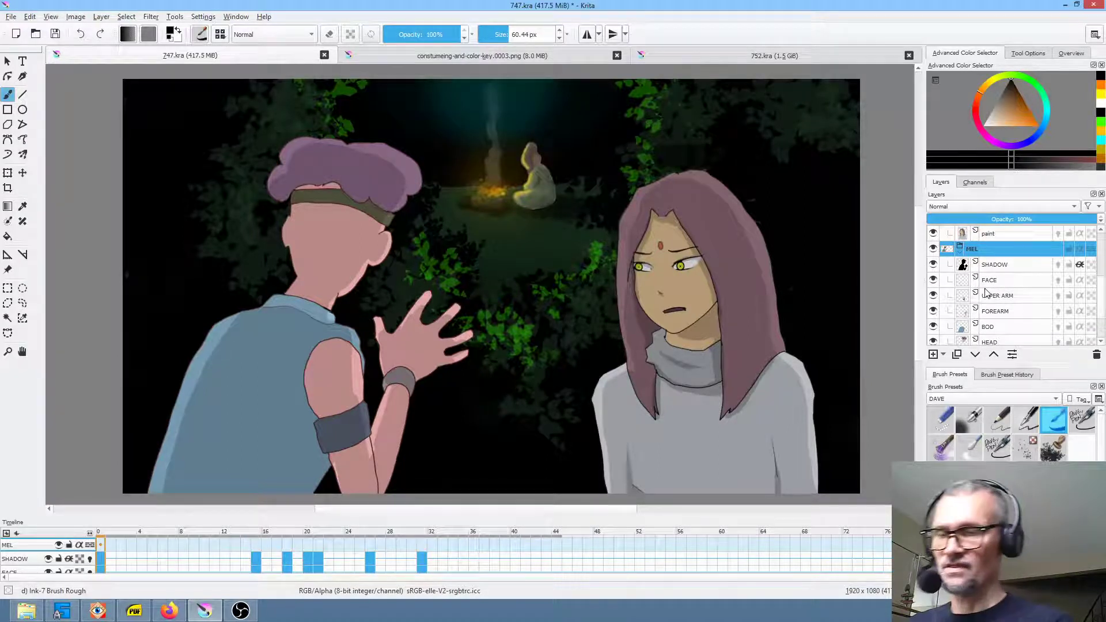
{"action": "left_click_drag", "start_coordinate": [250, 531], "coordinate": [321, 548]}
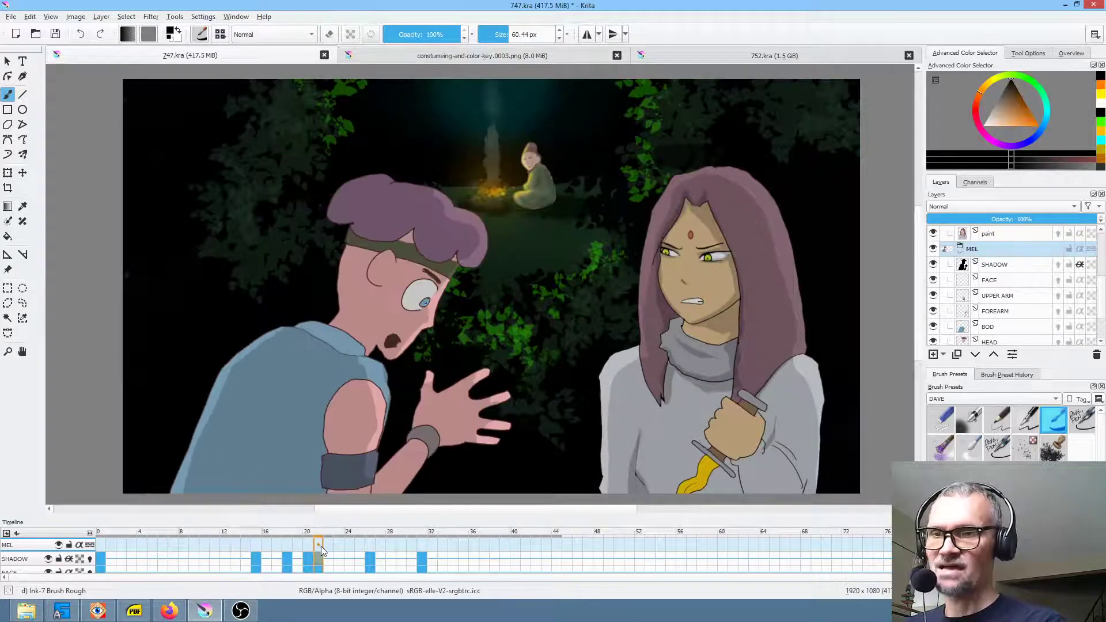
- Isolate MEL by collapsing the MEL and TIA groups and hiding Layer 29bkgd, TIA, and LUKA AND FIRE
{"action": "left_click", "coordinate": [960, 253]}
{"action": "left_click", "coordinate": [998, 254]}
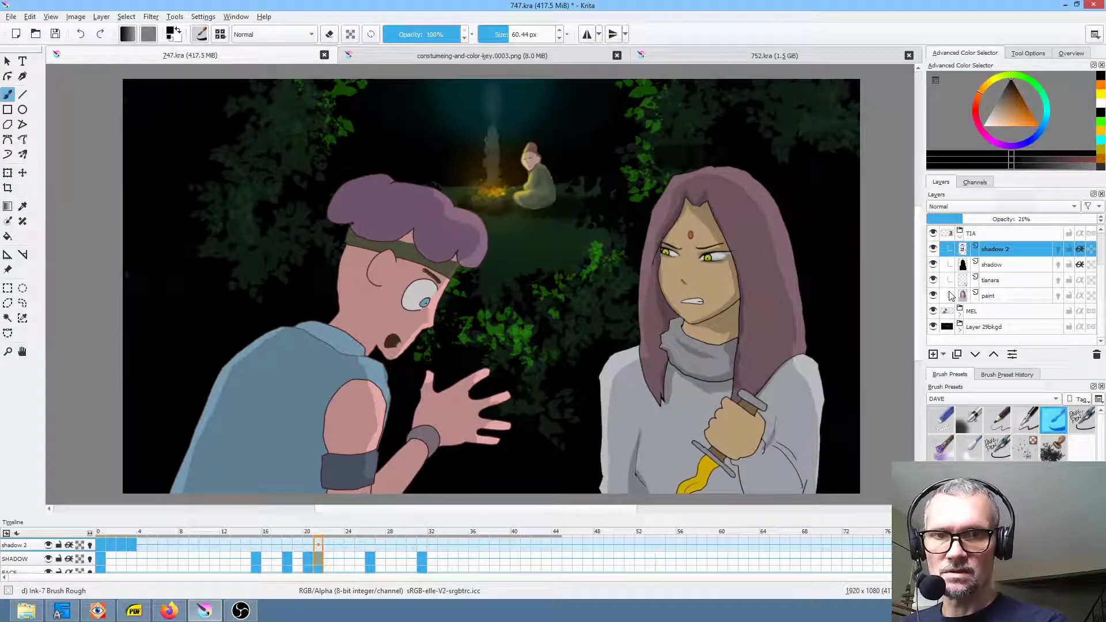
{"action": "left_click", "coordinate": [933, 327]}
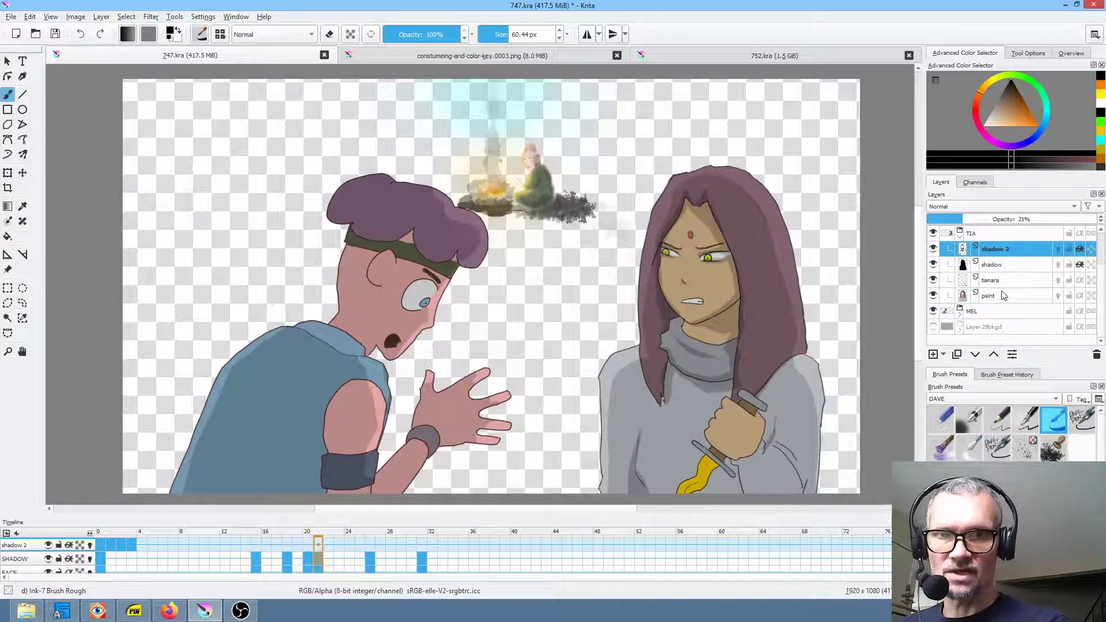
{"action": "left_click", "coordinate": [961, 233]}
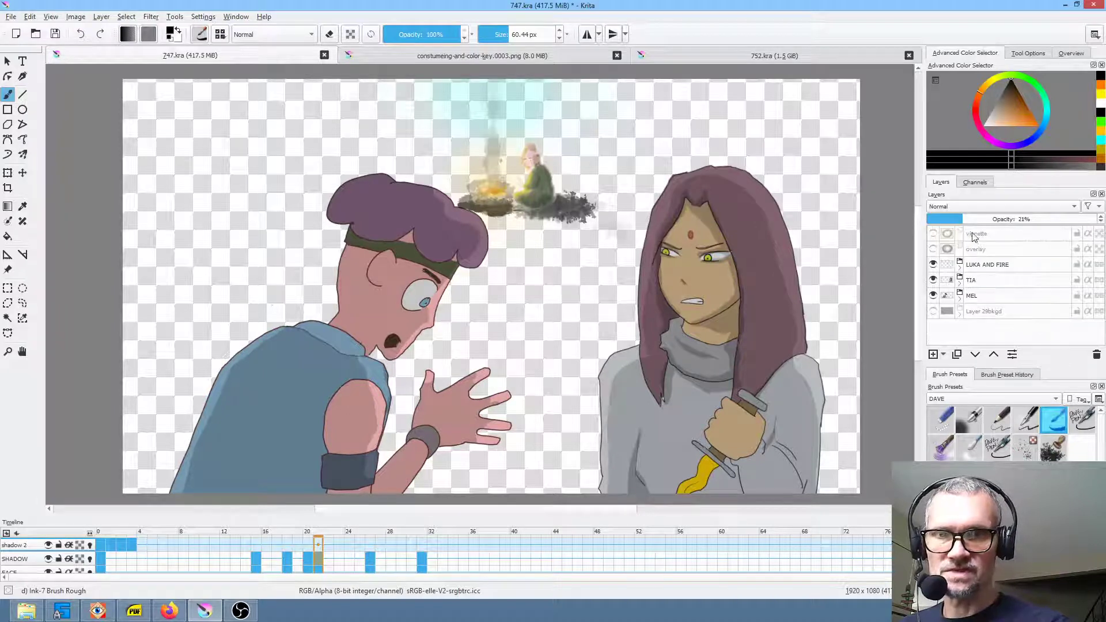
{"action": "left_click", "coordinate": [933, 280]}
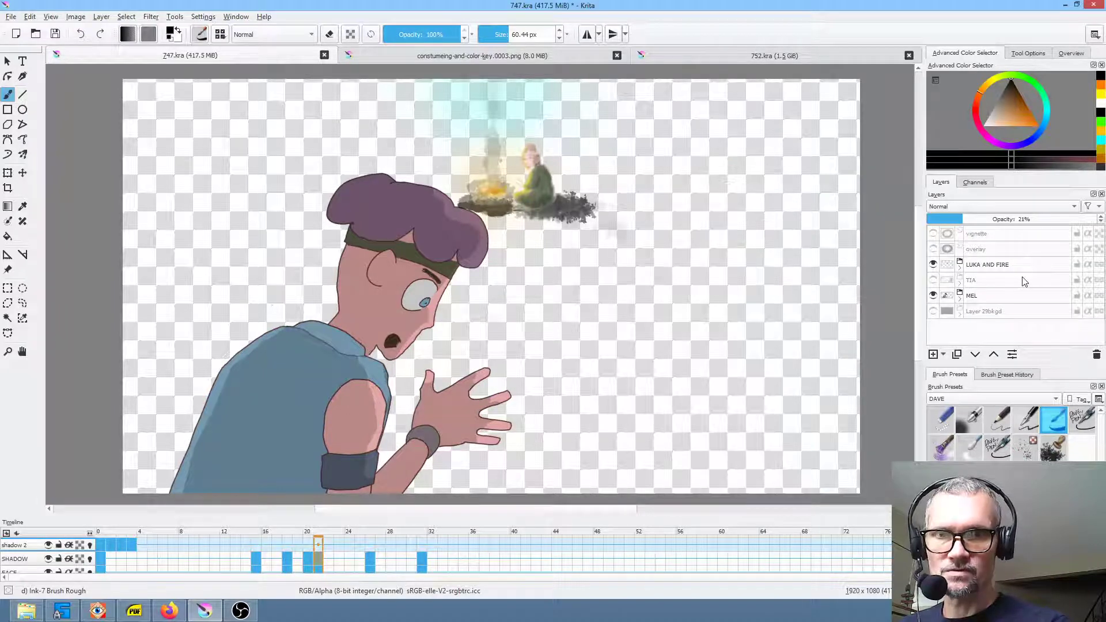
{"action": "left_click", "coordinate": [933, 264]}
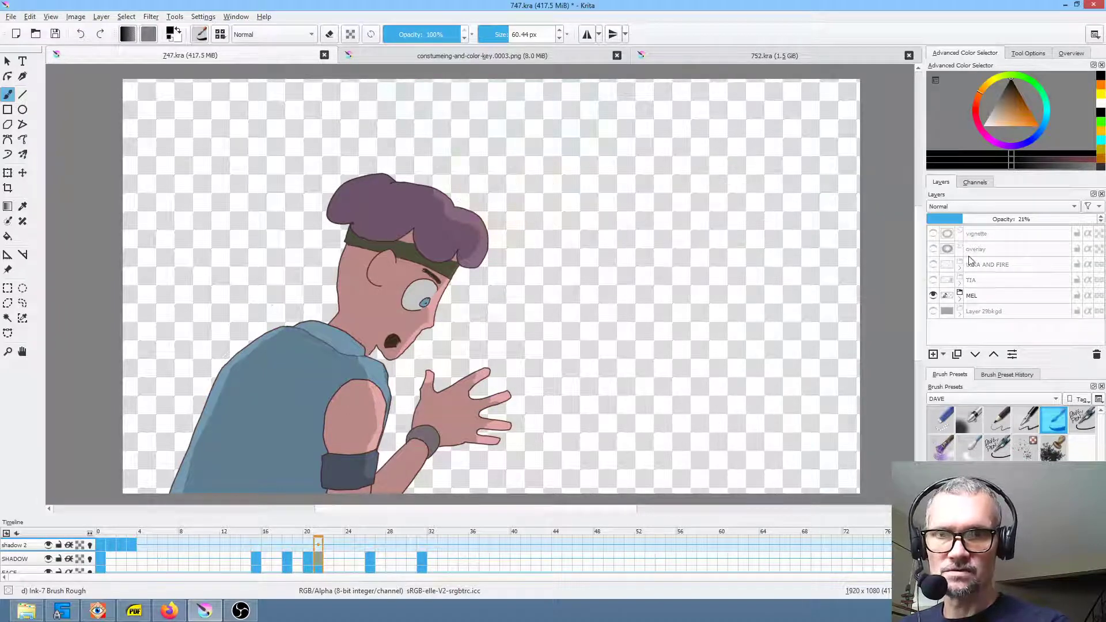
- Expand the MEL group and toggle its HEAD, BOD, FOREARM, UPPER ARM and FACE layers one by one to examine each part
{"action": "left_click", "coordinate": [960, 296]}
{"action": "left_click_drag", "start_coordinate": [1101, 288], "coordinate": [1102, 313]}
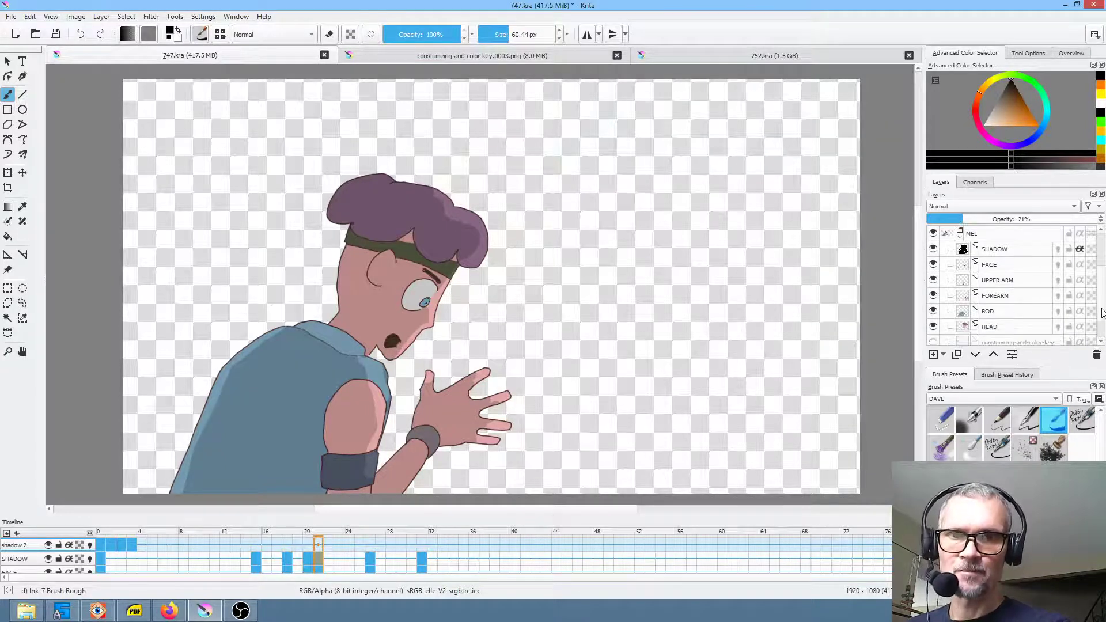
{"action": "left_click", "coordinate": [1006, 313]}
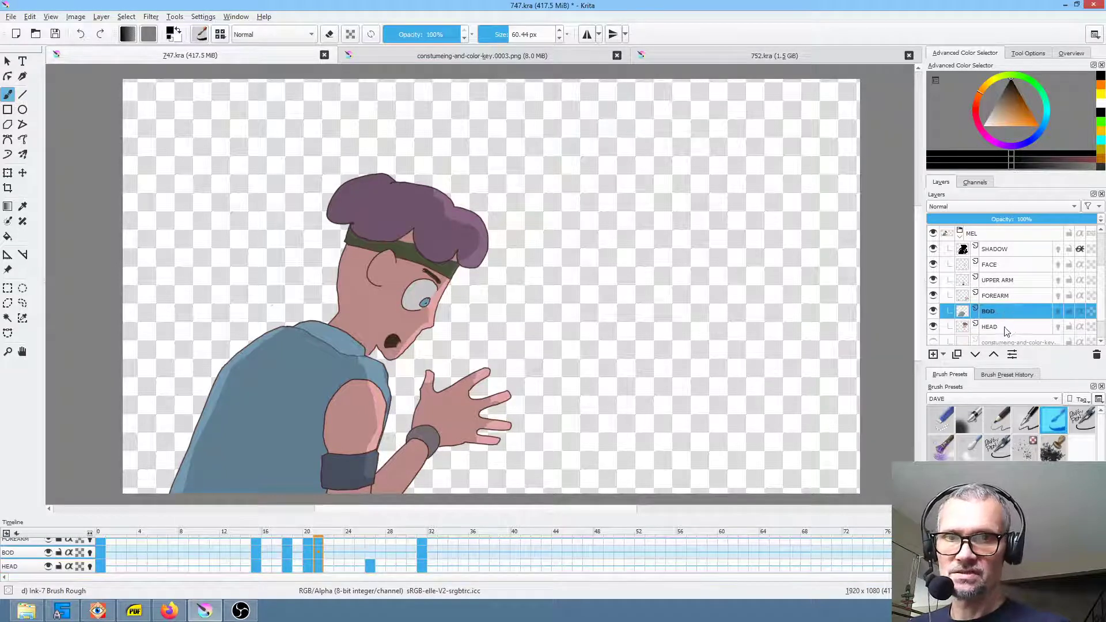
{"action": "left_click", "coordinate": [1005, 328]}
{"action": "left_click", "coordinate": [933, 326]}
{"action": "left_click", "coordinate": [933, 326]}
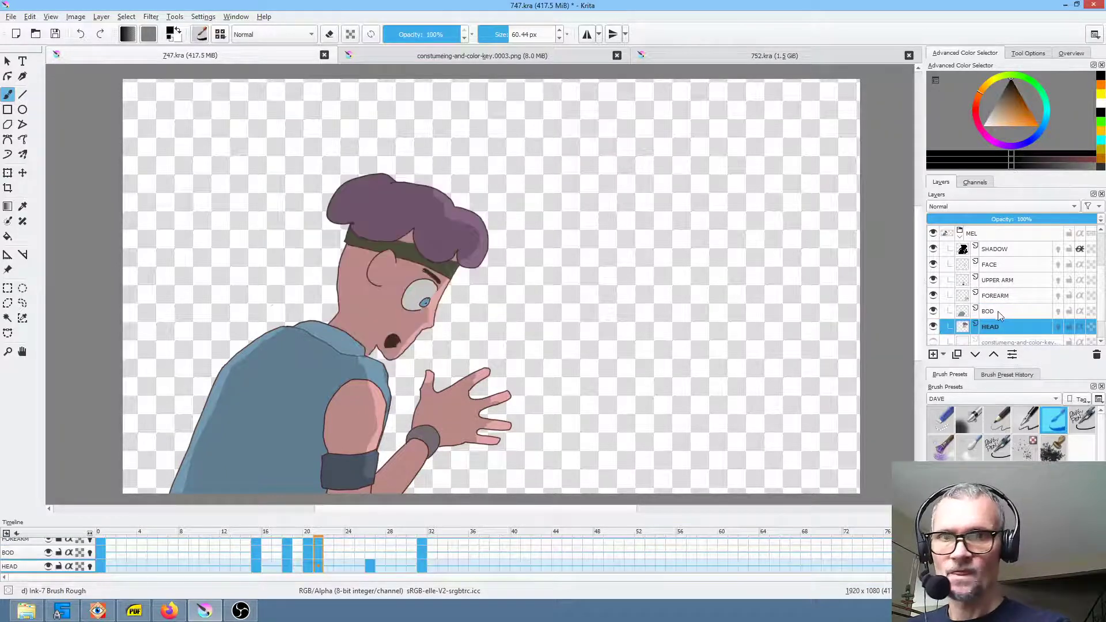
{"action": "left_click", "coordinate": [933, 311]}
{"action": "left_click", "coordinate": [933, 311]}
{"action": "left_click", "coordinate": [933, 295]}
{"action": "left_click", "coordinate": [933, 295]}
{"action": "left_click", "coordinate": [934, 280]}
{"action": "left_click", "coordinate": [933, 280]}
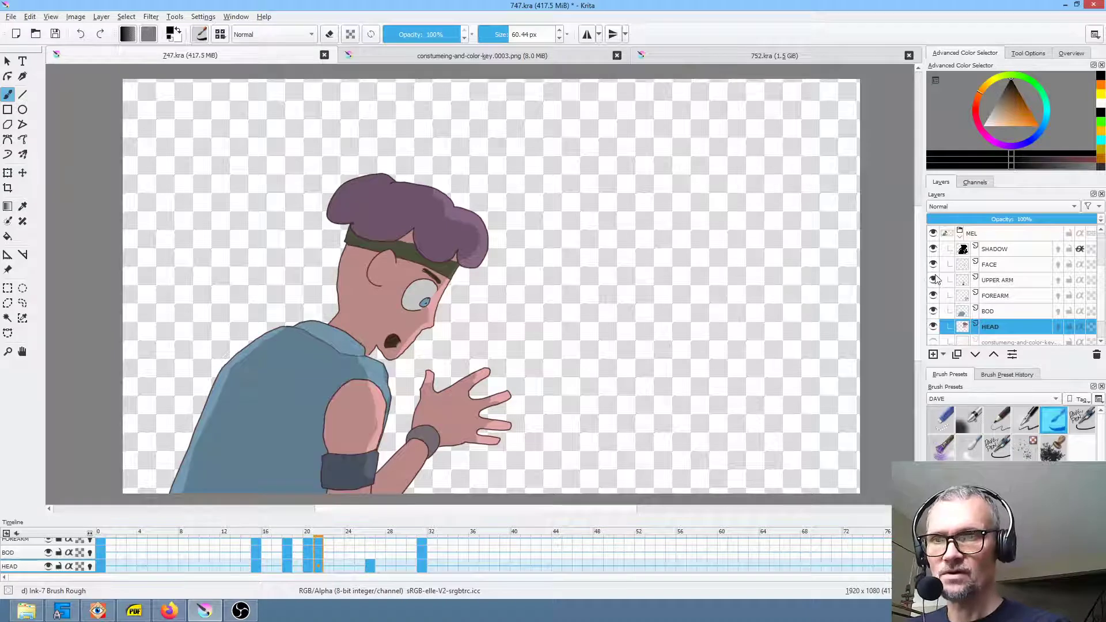
{"action": "left_click", "coordinate": [933, 264]}
{"action": "left_click", "coordinate": [933, 265]}
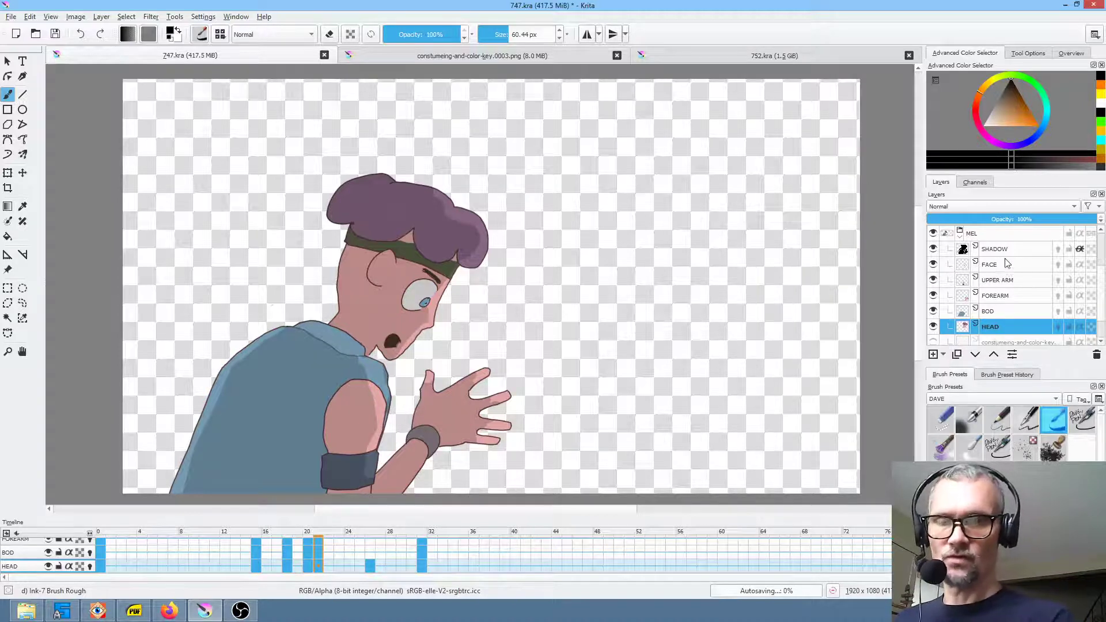
- Start transforming the whole MEL group at frame 0 in Liquify mode
{"action": "left_click", "coordinate": [1001, 234]}
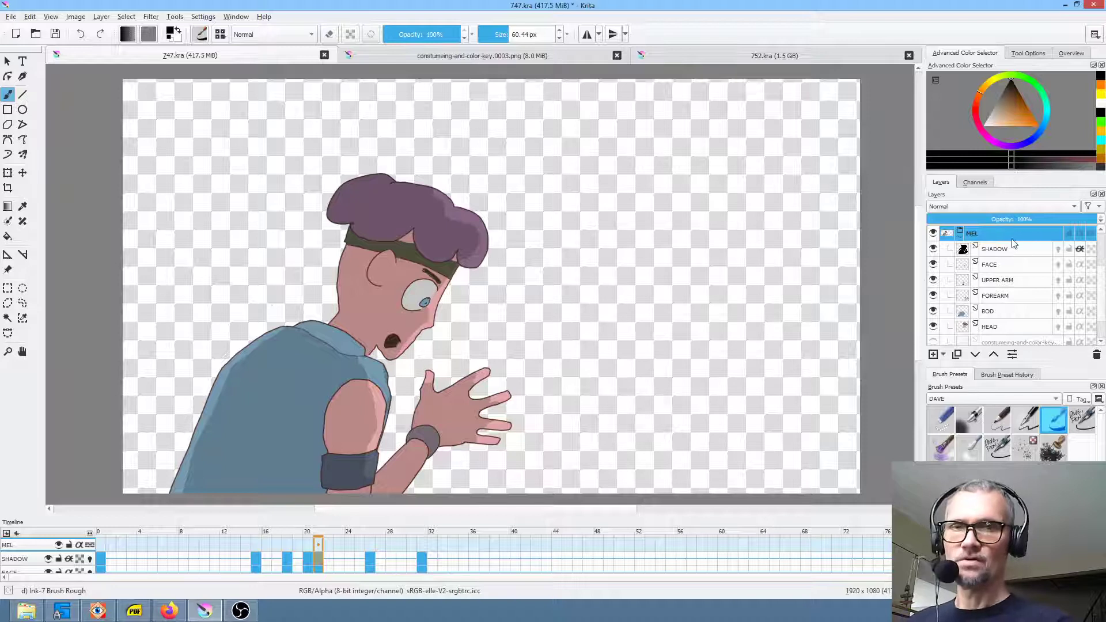
{"action": "left_click", "coordinate": [103, 541]}
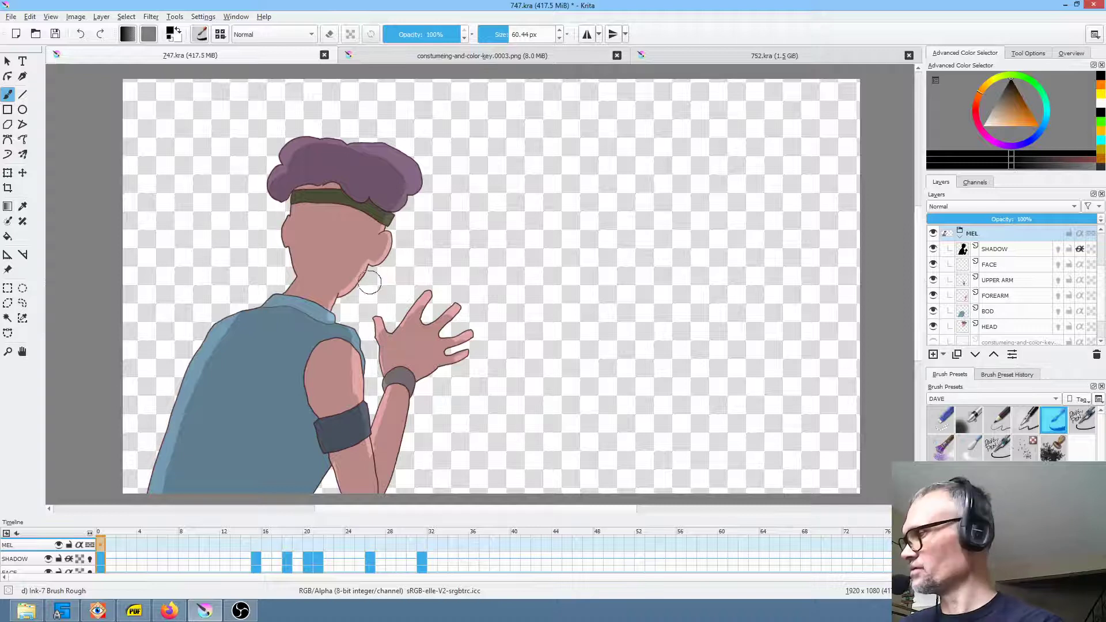
{"action": "key", "text": "ctrl+t"}
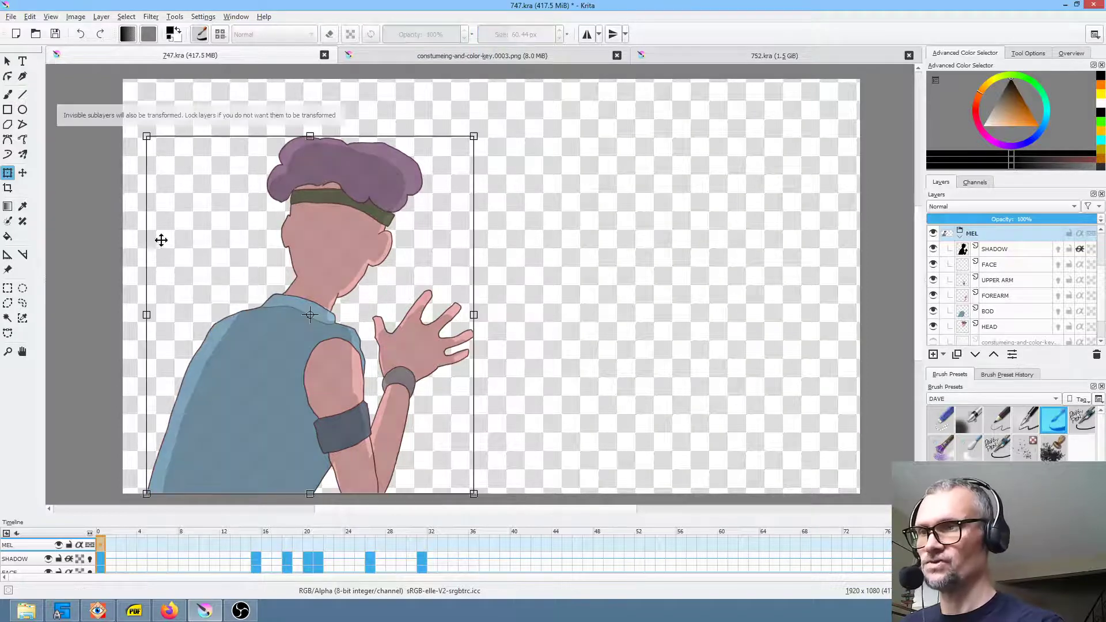
{"action": "left_click", "coordinate": [1029, 53]}
{"action": "left_click", "coordinate": [1003, 80]}
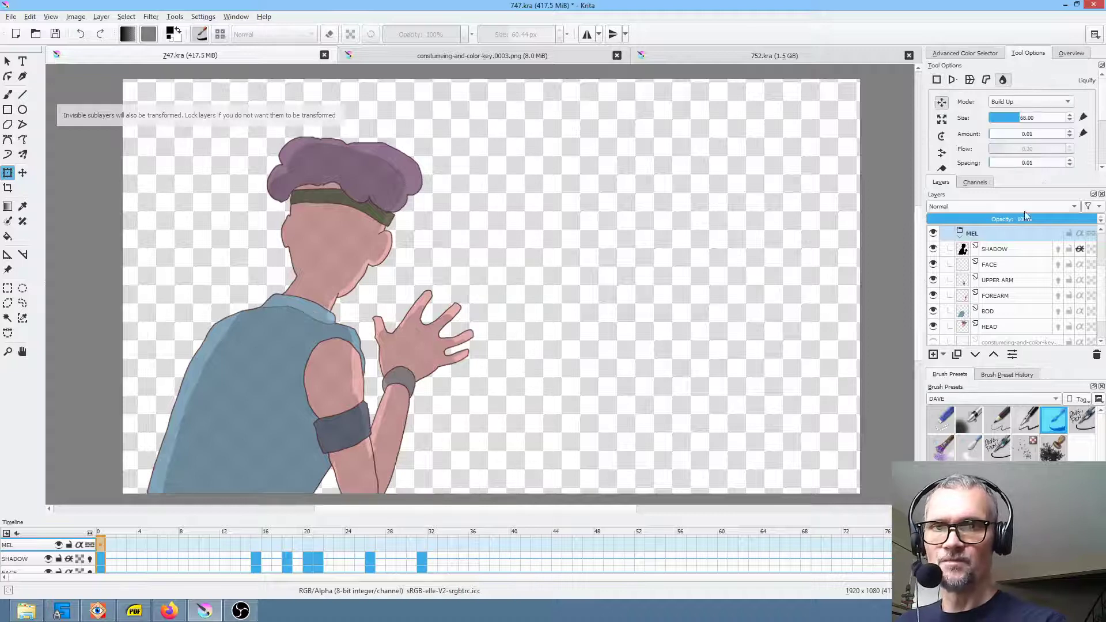
{"action": "left_click", "coordinate": [994, 235]}
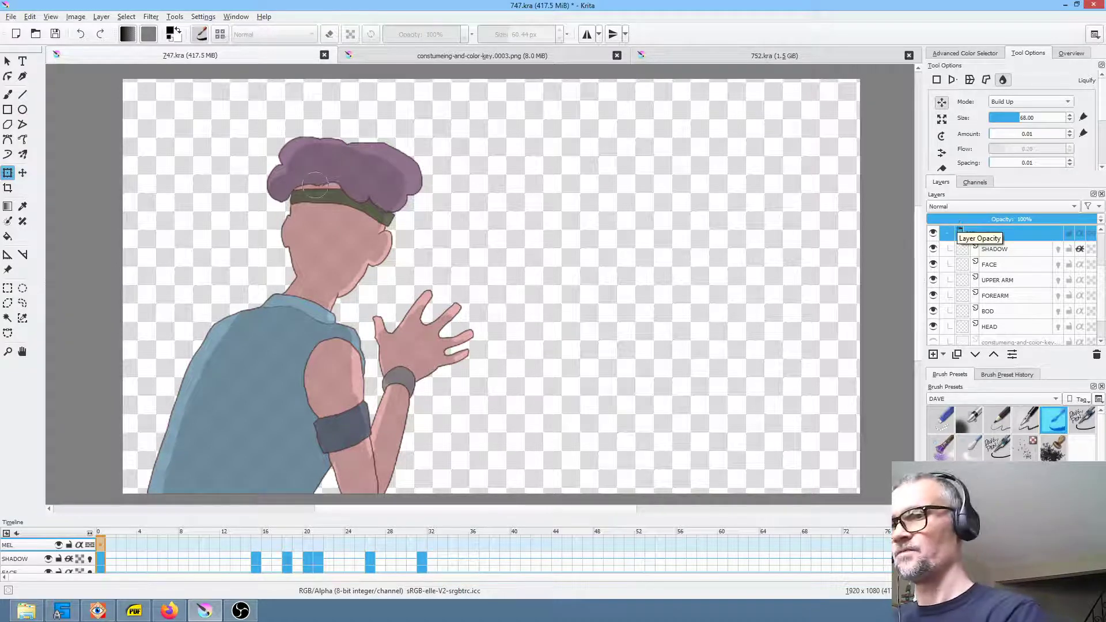
- Set the Liquify brush size to 40.88 and reshape the headband's lower edge and the cheek outline opposite MEL's ear
{"action": "mouse_move", "coordinate": [300, 176]}
{"action": "left_mouse_down", "text": "shift"}
{"action": "mouse_move", "coordinate": [322, 175]}
{"action": "mouse_move", "coordinate": [319, 260]}
{"action": "mouse_move", "coordinate": [409, 167]}
{"action": "mouse_move", "coordinate": [409, 87]}
{"action": "mouse_move", "coordinate": [288, 159]}
{"action": "mouse_move", "coordinate": [197, 148]}
{"action": "mouse_move", "coordinate": [198, 161]}
{"action": "mouse_move", "coordinate": [185, 148]}
{"action": "mouse_move", "coordinate": [242, 201]}
{"action": "mouse_move", "coordinate": [297, 231]}
{"action": "mouse_move", "coordinate": [280, 218]}
{"action": "mouse_move", "coordinate": [329, 198]}
{"action": "left_mouse_up", "text": "shift"}
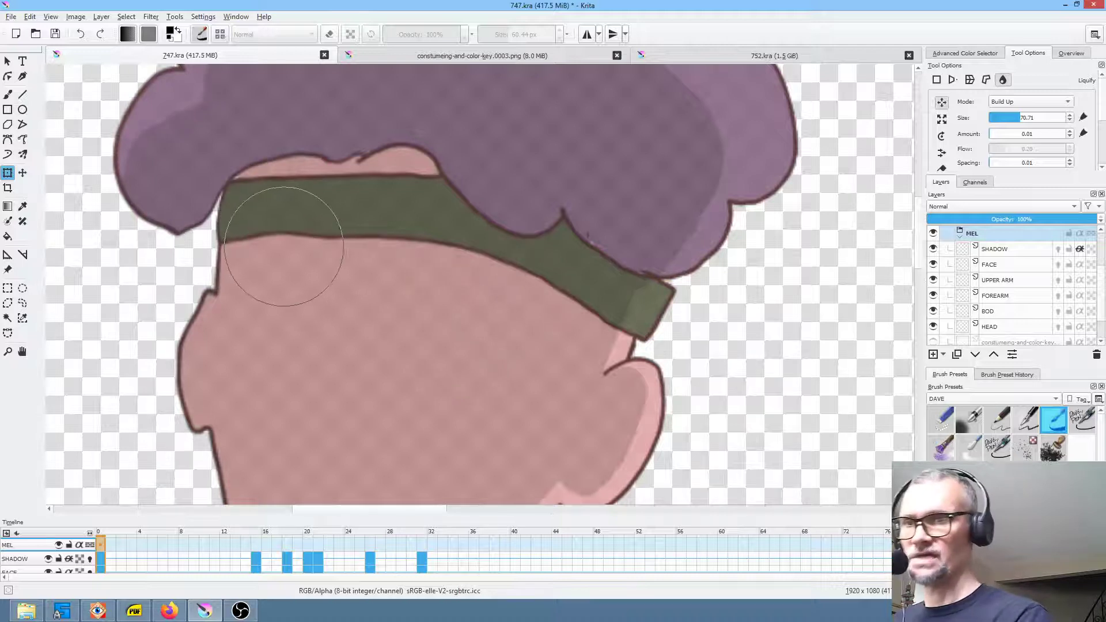
{"action": "left_click_drag", "start_coordinate": [290, 253], "coordinate": [241, 252], "text": "shift"}
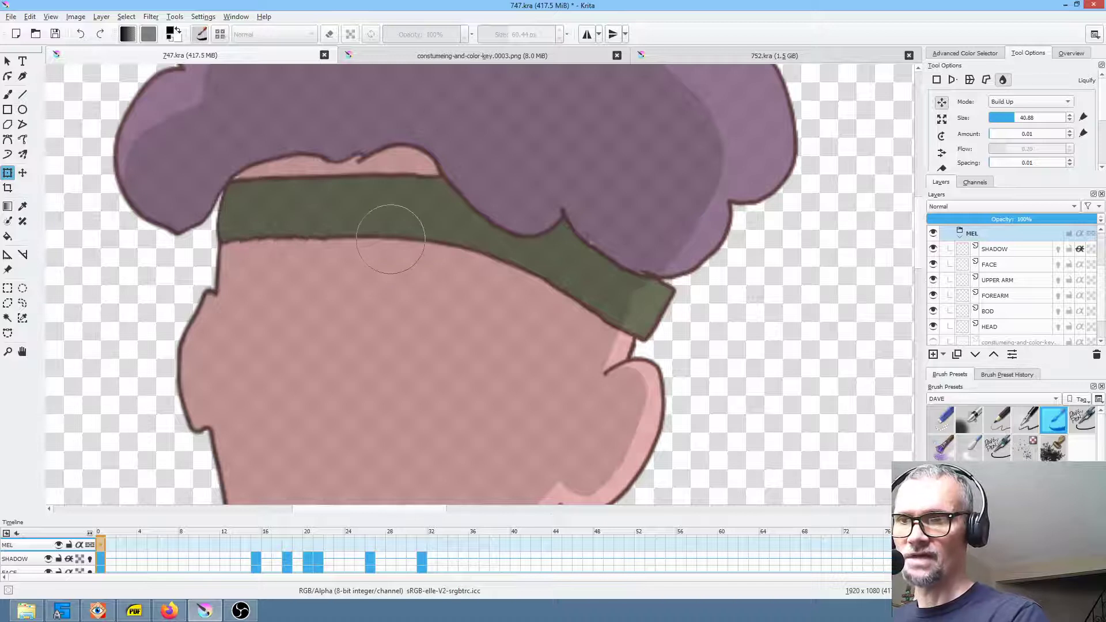
{"action": "scroll", "coordinate": [464, 327], "scroll_direction": "down", "scroll_amount": 1}
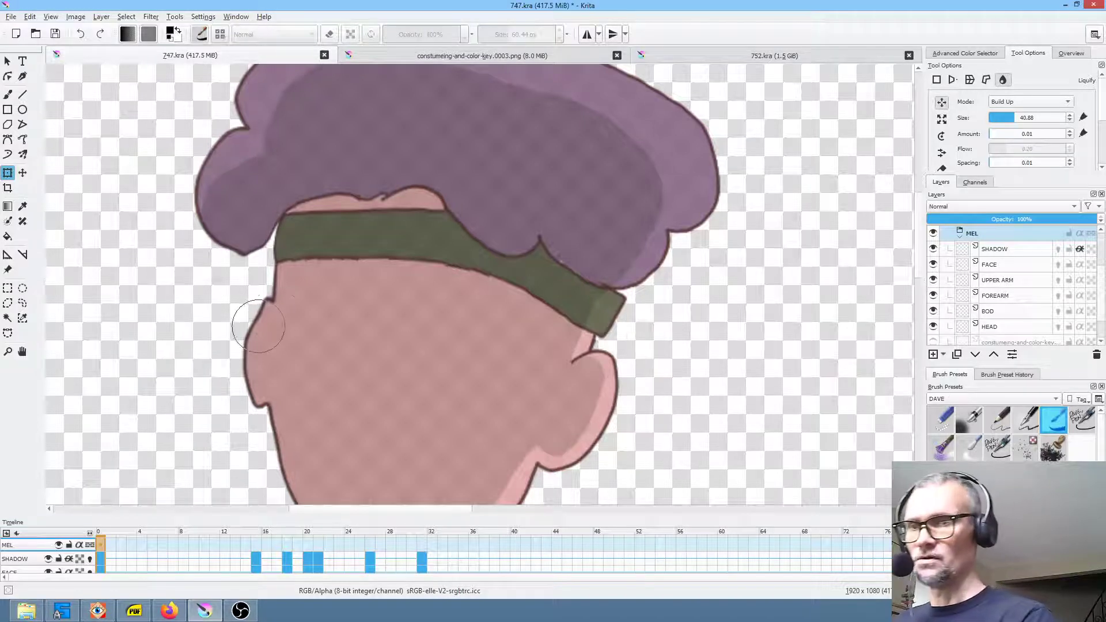
{"action": "left_click_drag", "start_coordinate": [251, 314], "coordinate": [254, 317]}
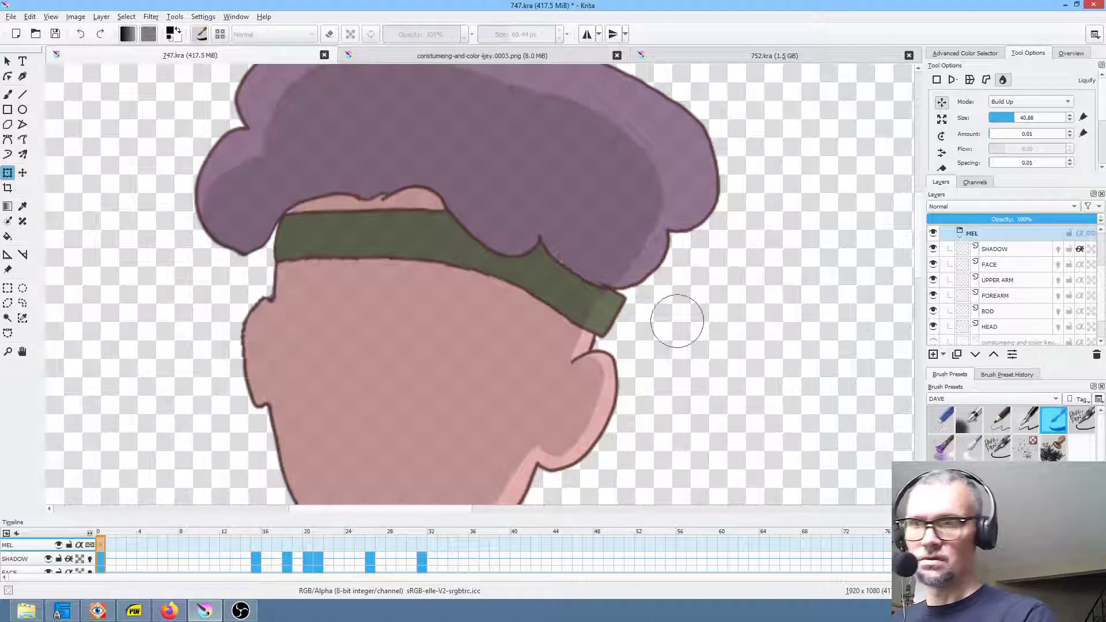
- Examine MEL's poses at frames 15 and 18, and go back to frame 15
{"action": "scroll", "coordinate": [651, 319], "scroll_direction": "down", "scroll_amount": 4}
{"action": "left_click_drag", "start_coordinate": [614, 355], "coordinate": [528, 306]}
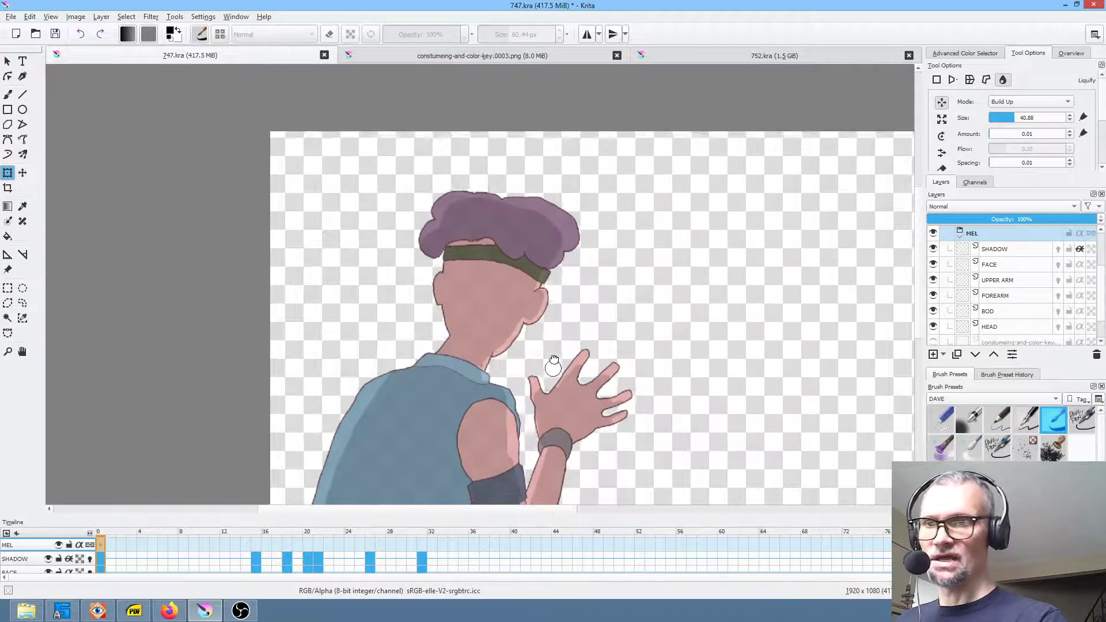
{"action": "left_click_drag", "start_coordinate": [553, 361], "coordinate": [552, 300]}
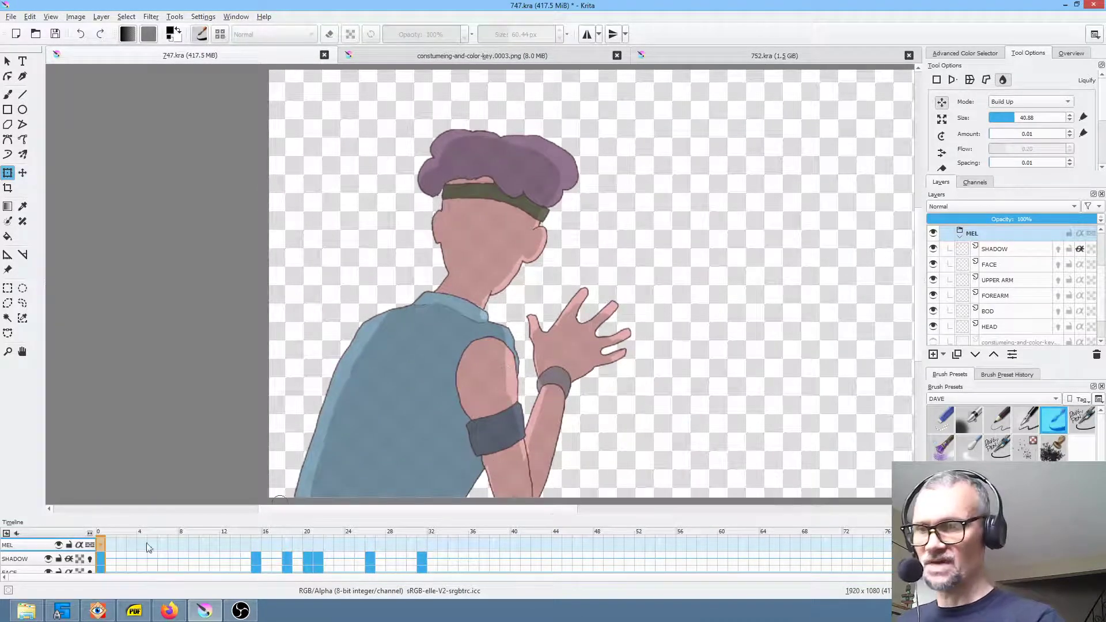
{"action": "left_click", "coordinate": [258, 547]}
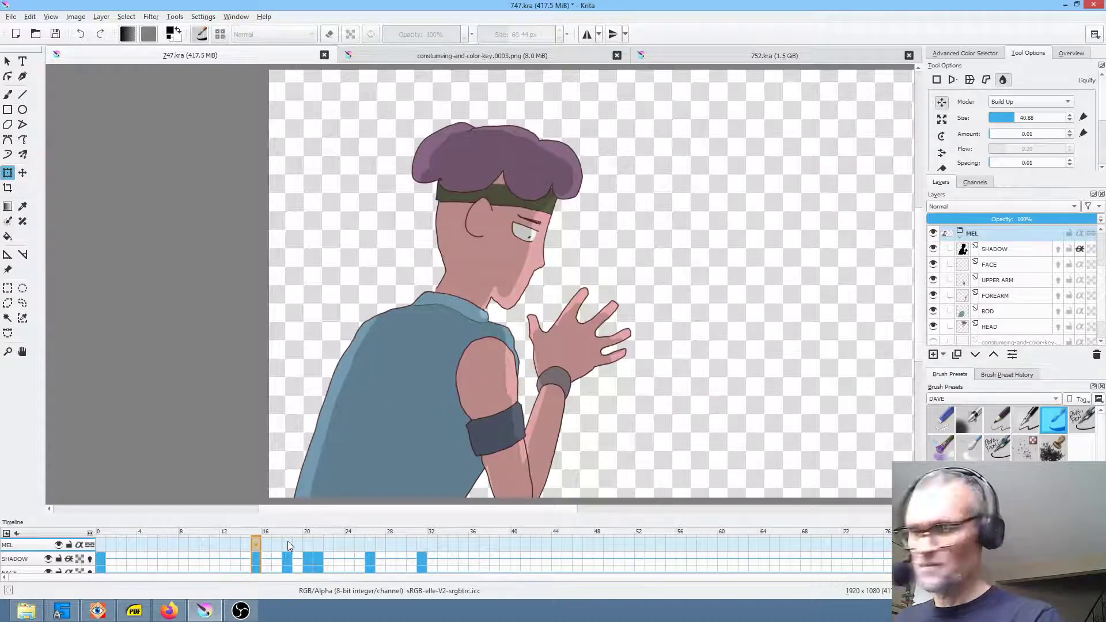
{"action": "left_click", "coordinate": [288, 544]}
{"action": "left_click", "coordinate": [257, 543]}
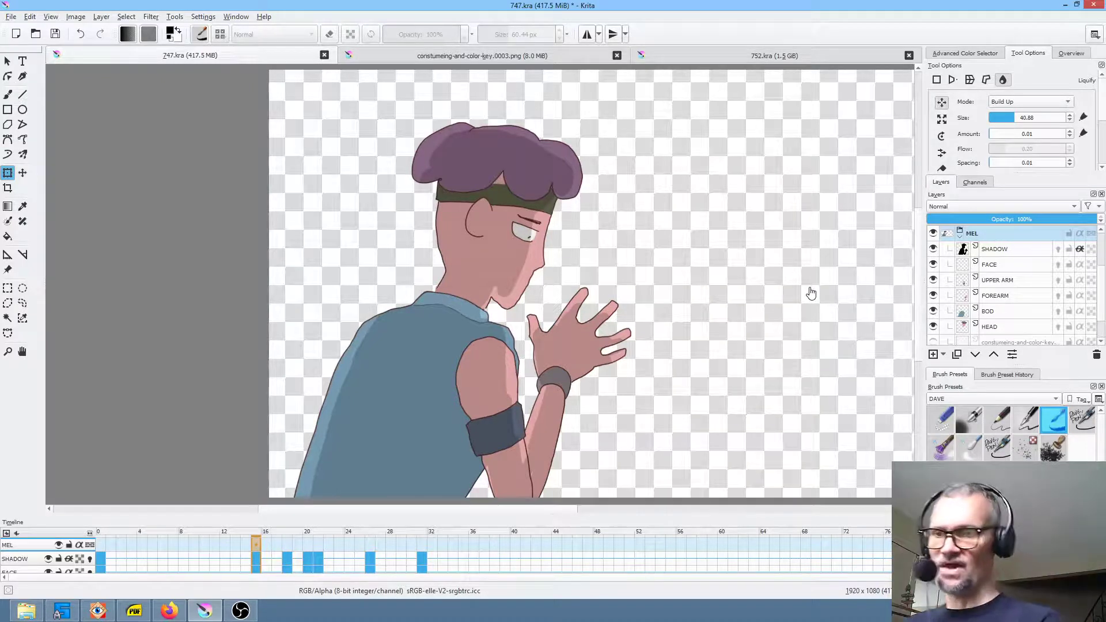
- Compare MEL's poses at frames 0 and 15, finishing on frame 15
{"action": "left_click", "coordinate": [287, 543]}
{"action": "left_click", "coordinate": [264, 548]}
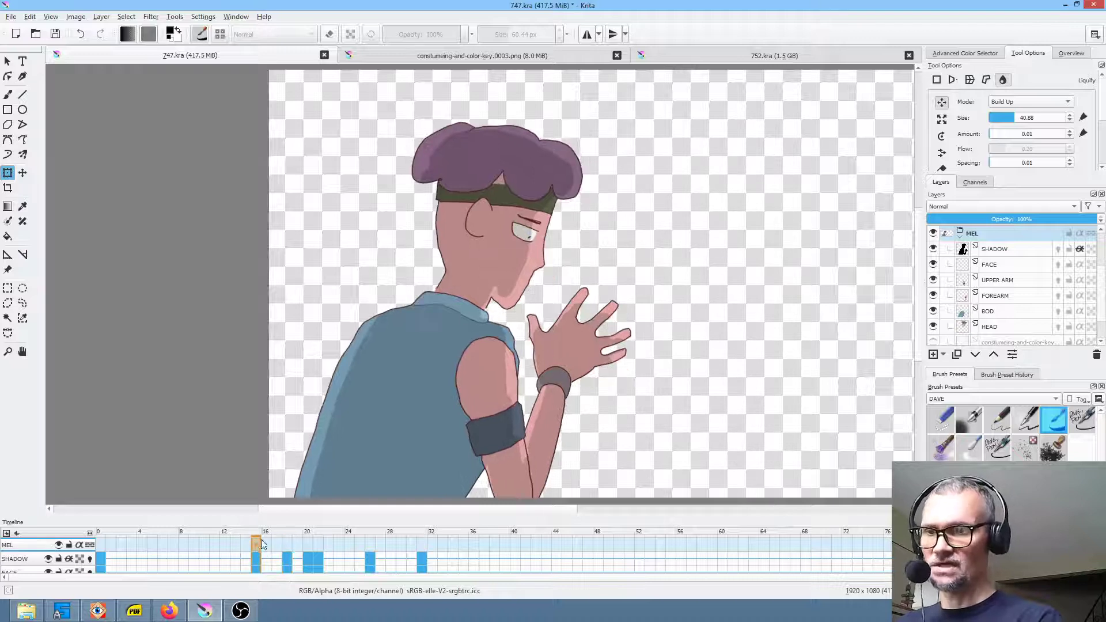
{"action": "left_click", "coordinate": [100, 545]}
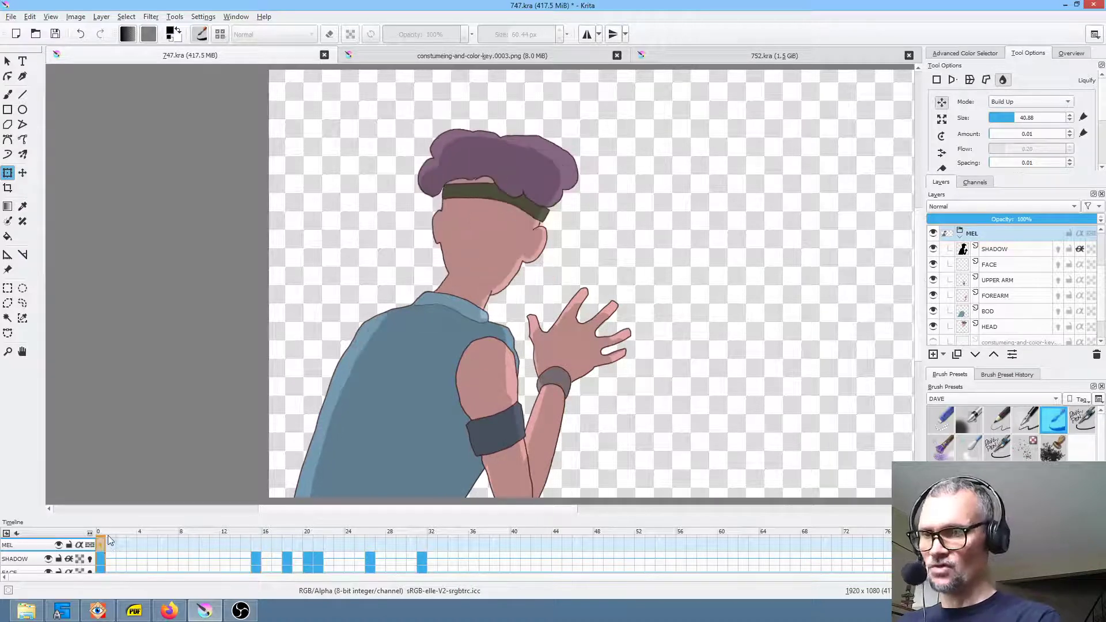
{"action": "left_click", "coordinate": [257, 542]}
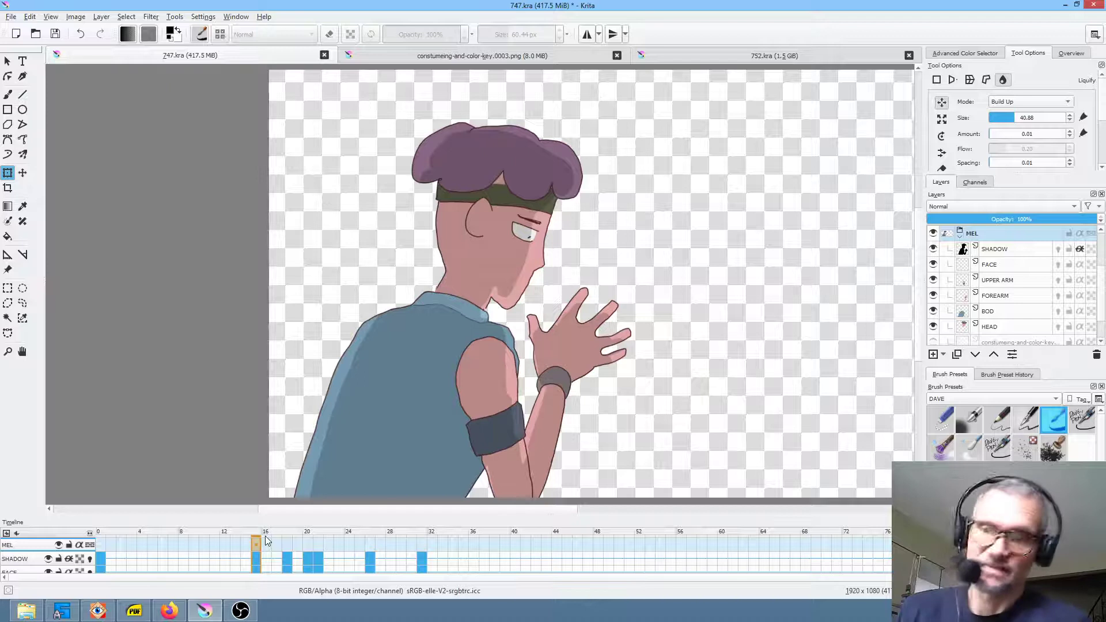
- Demonstrate the MEL group's Pass Through mode at frame 15 by switching it on and off twice
{"action": "left_click", "coordinate": [90, 545]}
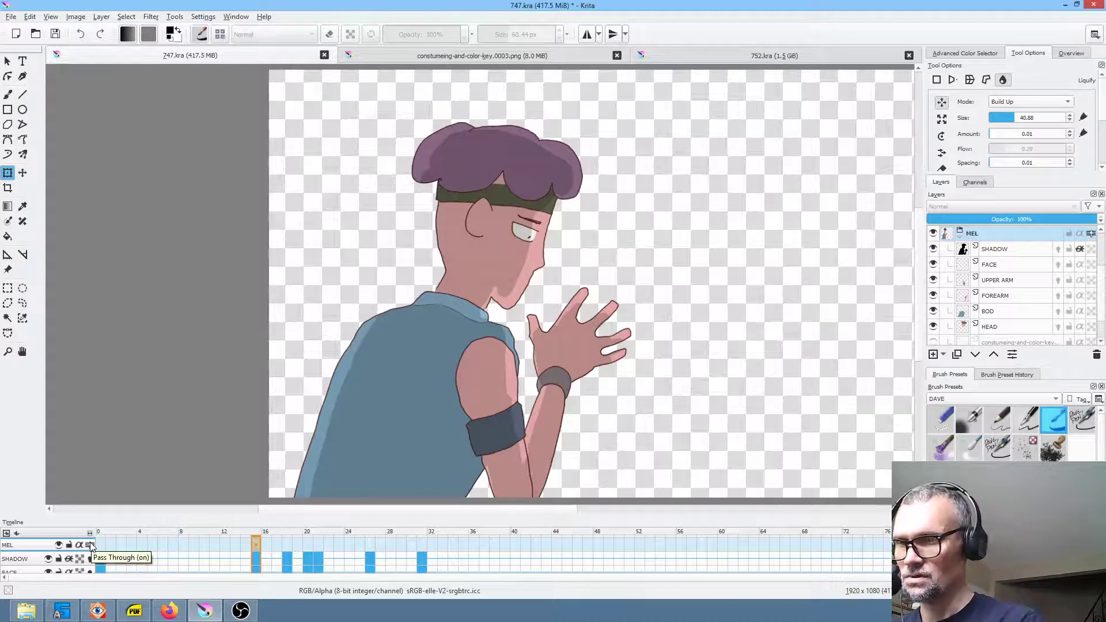
{"action": "mouse_move", "coordinate": [257, 541]}
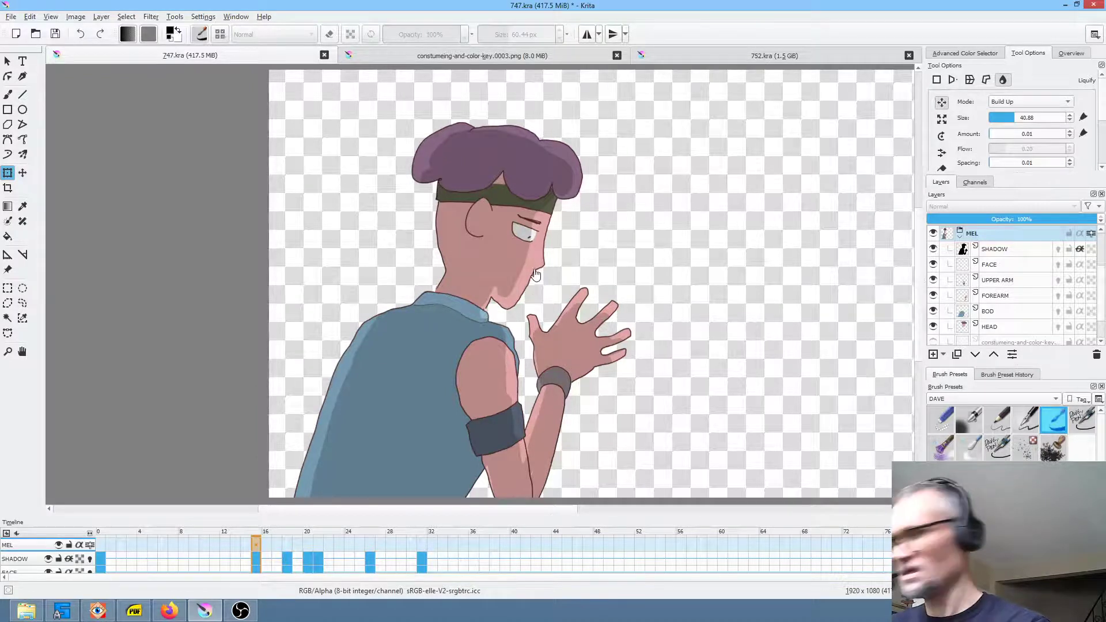
{"action": "left_click", "coordinate": [90, 545]}
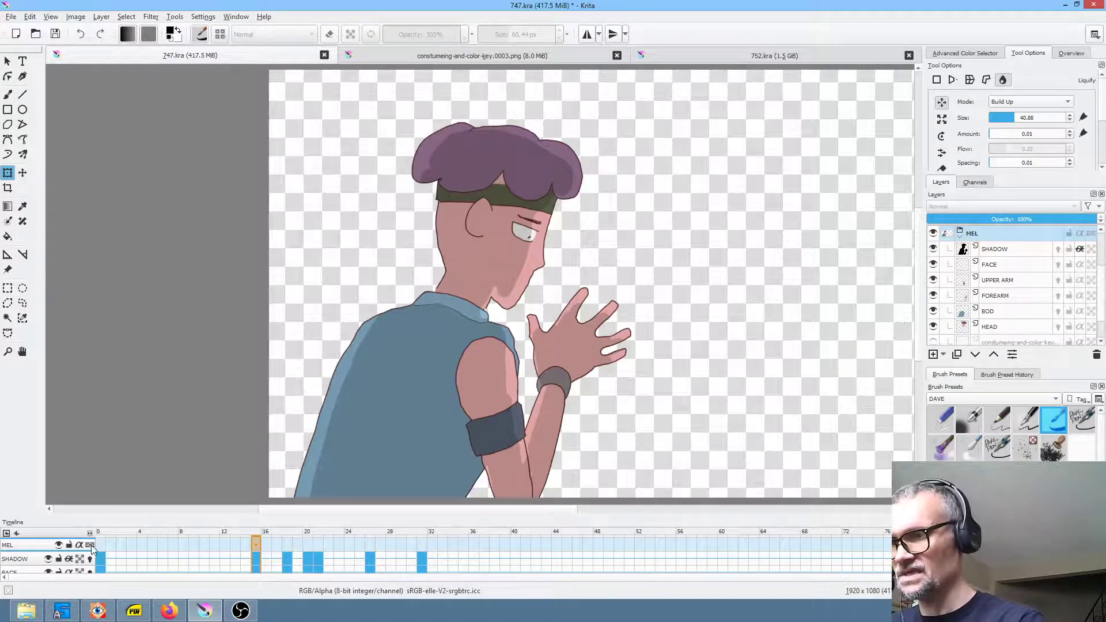
{"action": "left_click", "coordinate": [89, 546]}
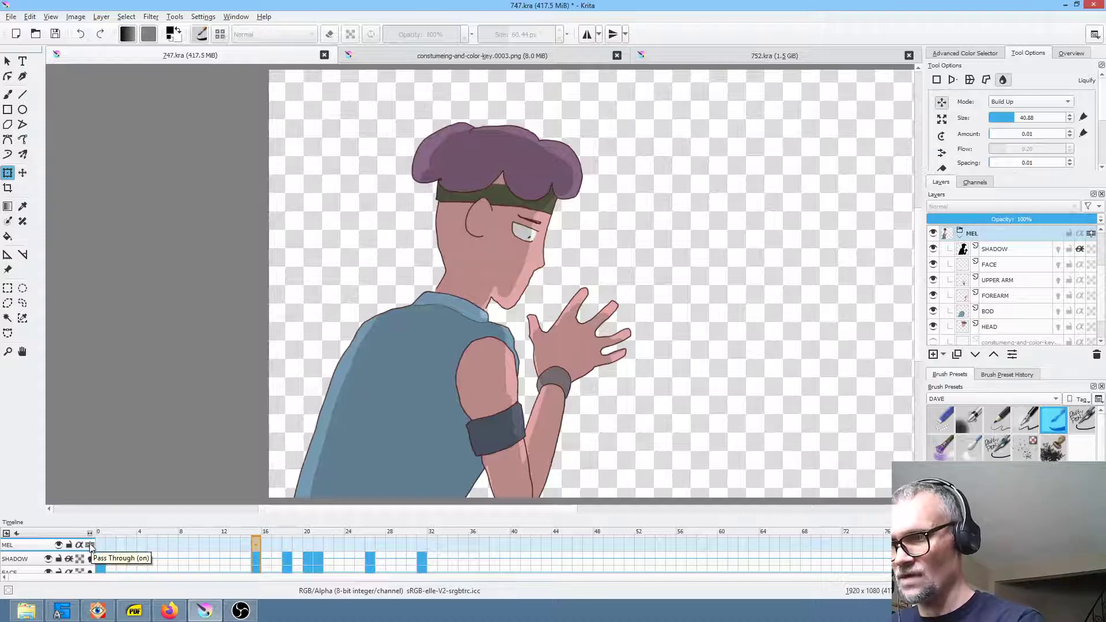
{"action": "left_click", "coordinate": [90, 546]}
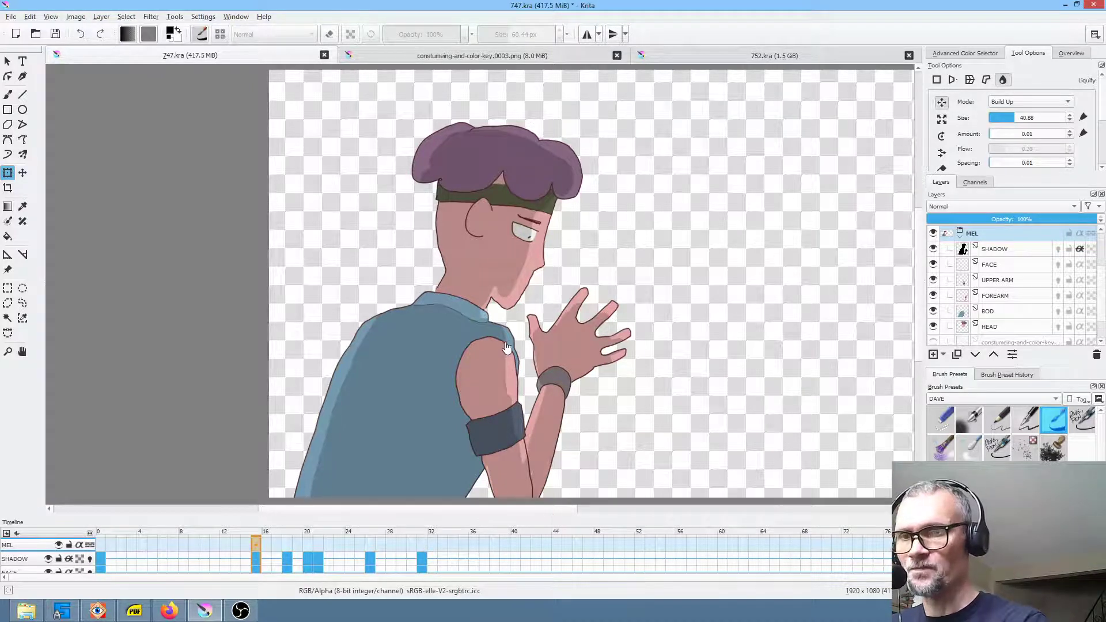
- Try the Liquify transform on the MEL group at frame 15 with Pass Through off and on, enlarging the brush to about 279
{"action": "left_click", "coordinate": [508, 346]}
{"action": "left_click_drag", "start_coordinate": [465, 369], "coordinate": [552, 353], "text": "shift"}
{"action": "key", "text": "ctrl+z"}
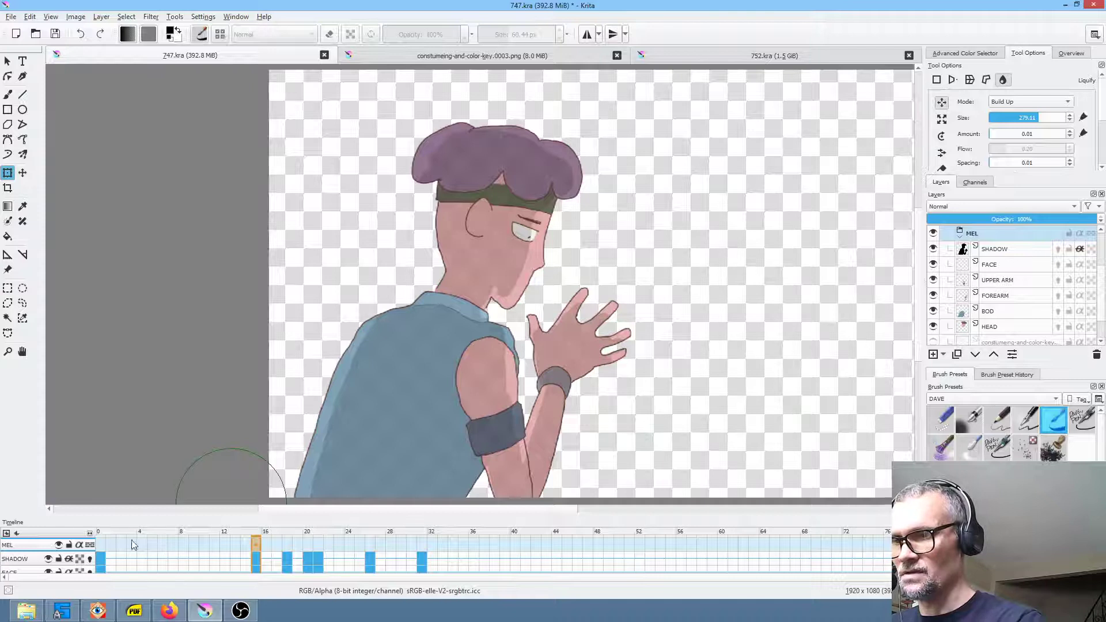
{"action": "left_click", "coordinate": [90, 544]}
{"action": "mouse_move", "coordinate": [511, 376]}
{"action": "left_mouse_down"}
{"action": "mouse_move", "coordinate": [535, 365]}
{"action": "mouse_move", "coordinate": [518, 393]}
{"action": "left_mouse_up"}
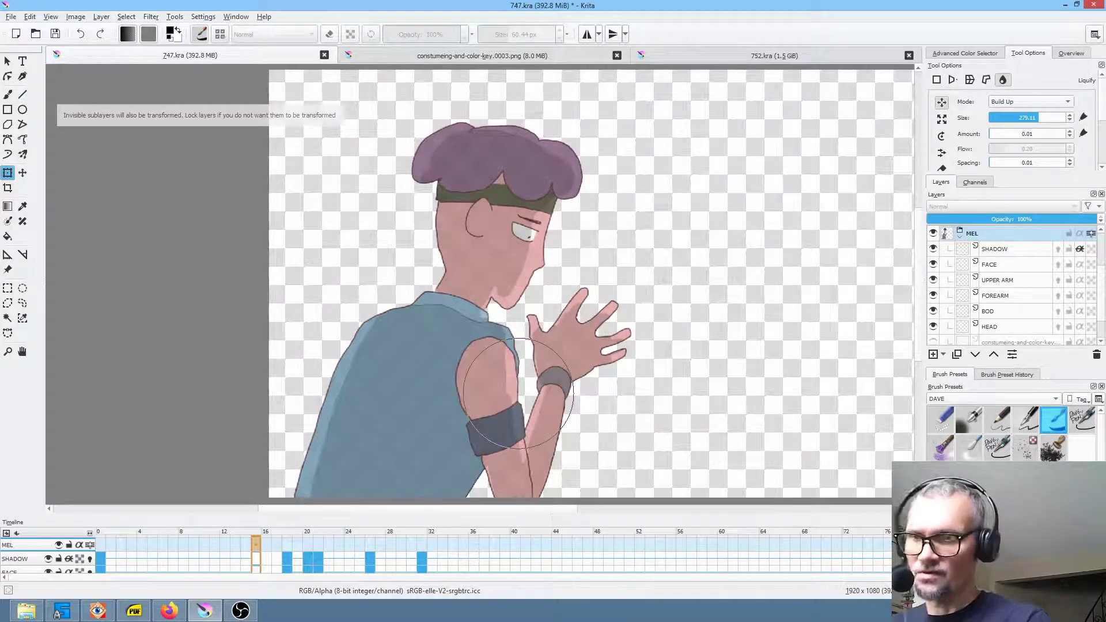
{"action": "left_click", "coordinate": [91, 545]}
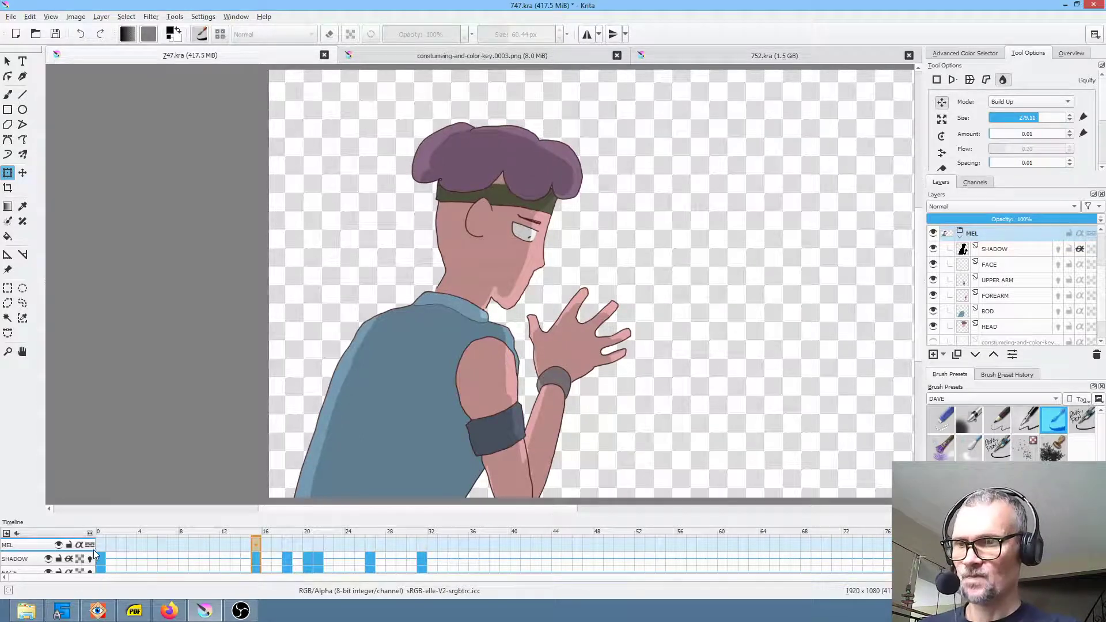
- Examine MEL's poses at frames 18, 20 and 21, and go back to frame 15
{"action": "mouse_move", "coordinate": [105, 551]}
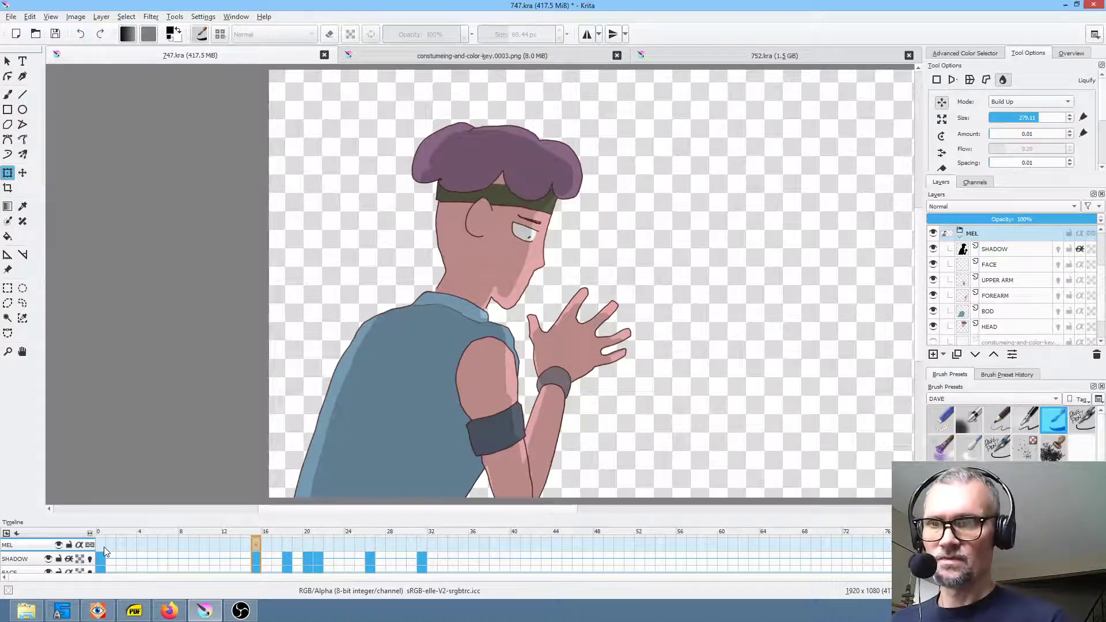
{"action": "left_click", "coordinate": [287, 543]}
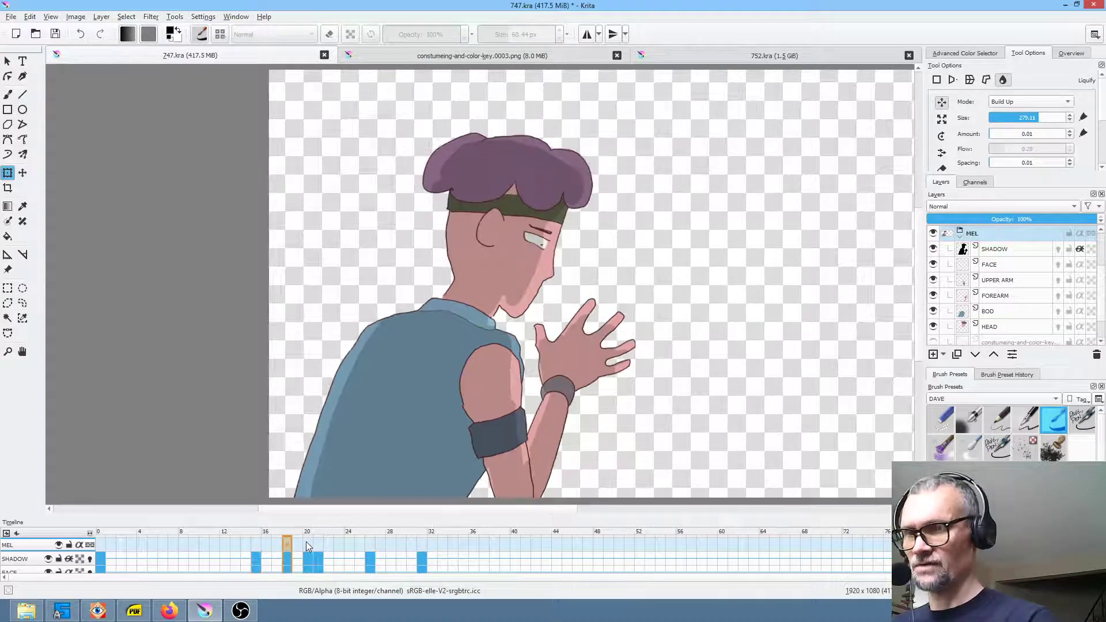
{"action": "left_click", "coordinate": [306, 543]}
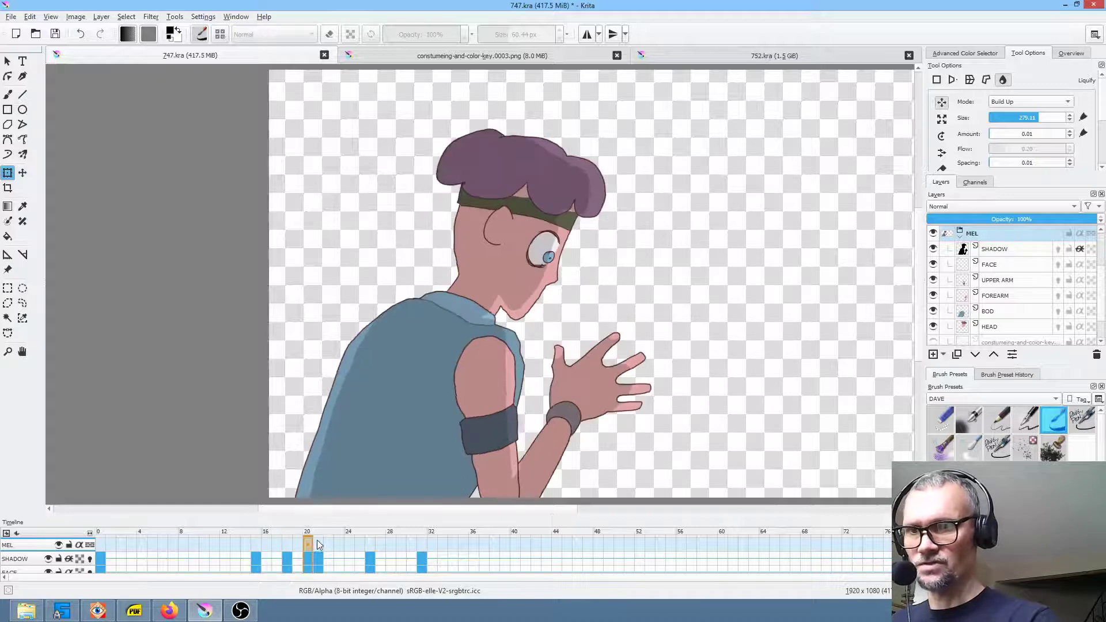
{"action": "left_click", "coordinate": [318, 543]}
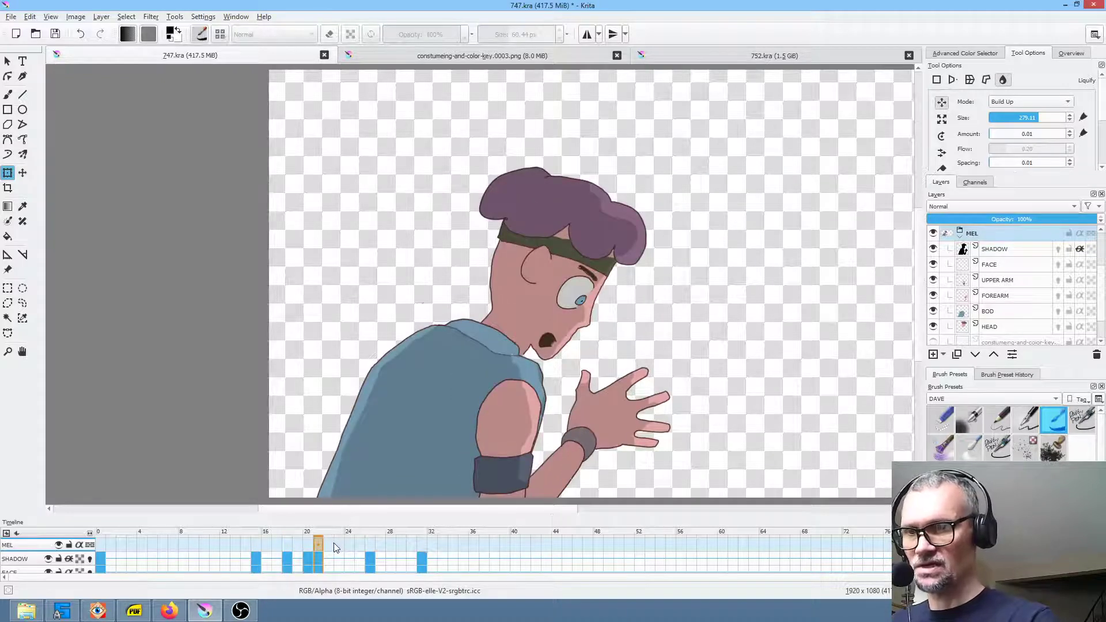
{"action": "left_click", "coordinate": [257, 544]}
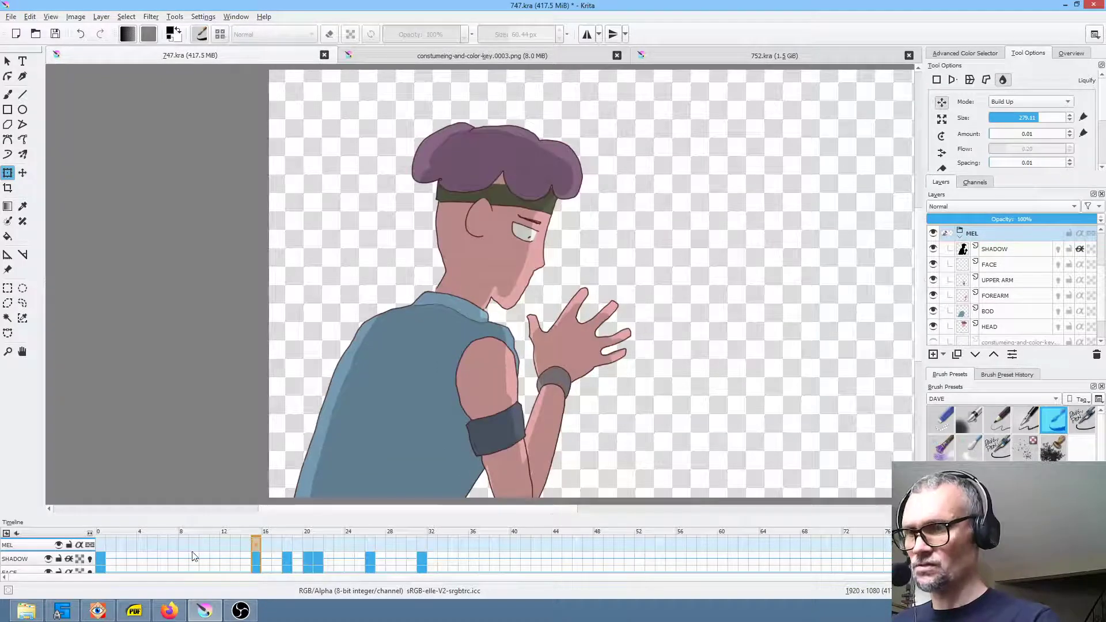
- At frame 0, hide and show the SHADOW layer and preview its thumbnail to examine MEL's shading
{"action": "left_click", "coordinate": [101, 562]}
{"action": "left_click", "coordinate": [48, 559]}
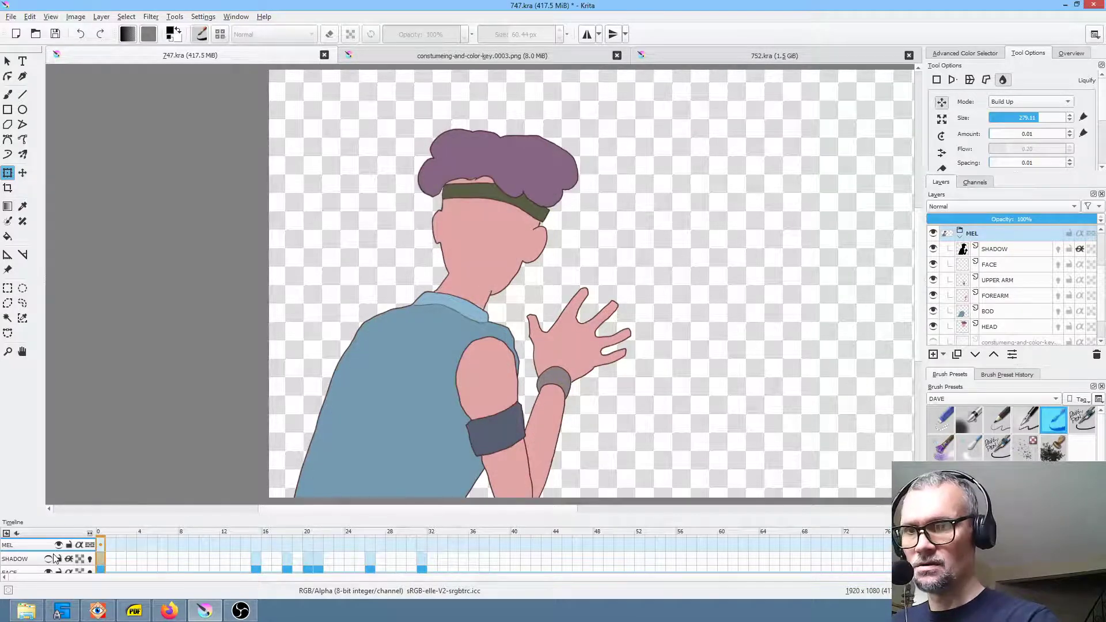
{"action": "left_click", "coordinate": [48, 559]}
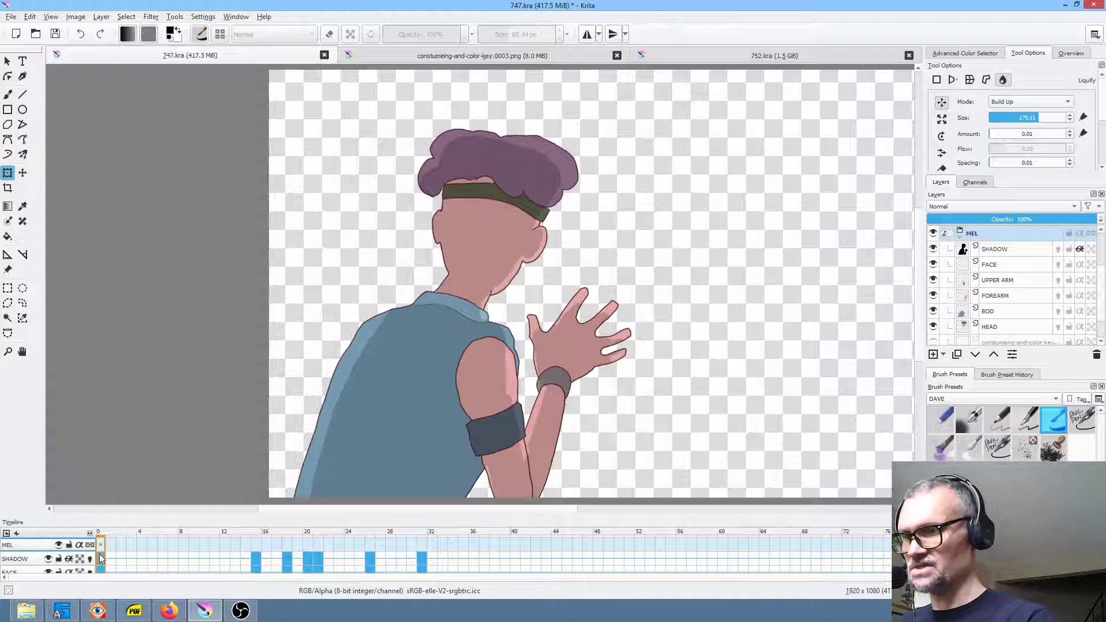
{"action": "mouse_move", "coordinate": [100, 563]}
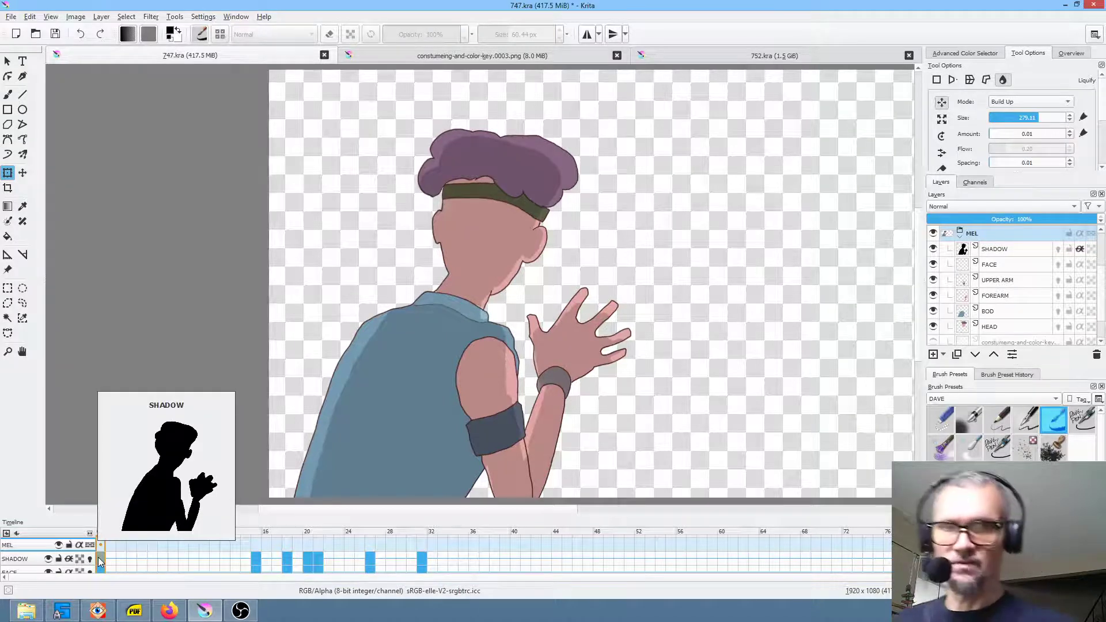
- Show the color selector, select the SHADOW layer and brush over the shadow on MEL's upper arm at frame 21
{"action": "left_click", "coordinate": [968, 53]}
{"action": "left_click", "coordinate": [1012, 87]}
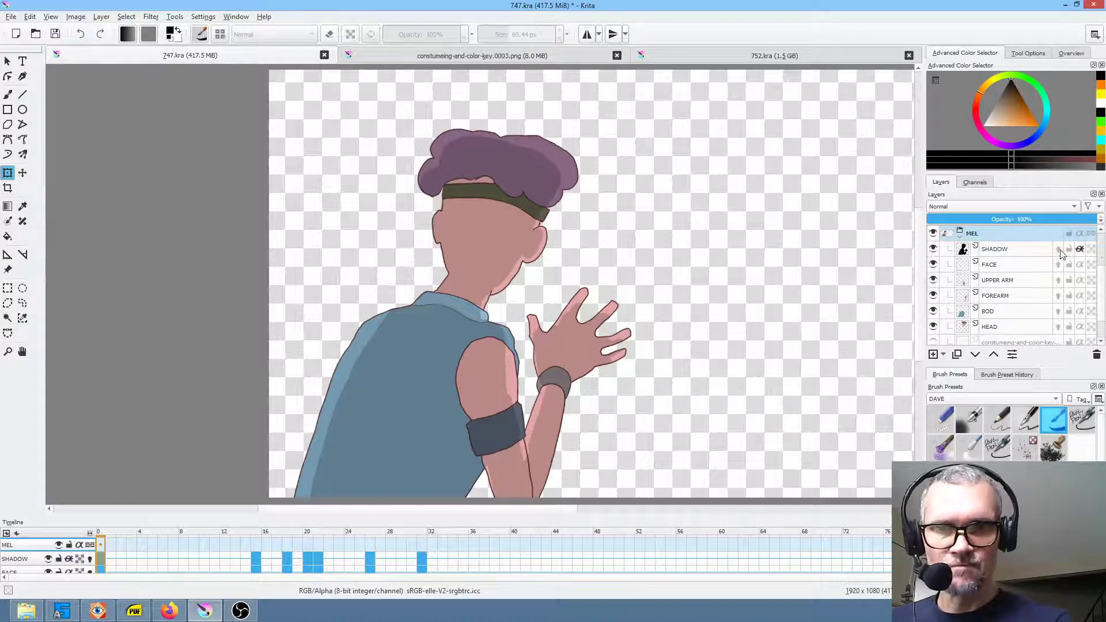
{"action": "left_click", "coordinate": [997, 249]}
{"action": "key", "text": "."}
{"action": "key", "text": "."}
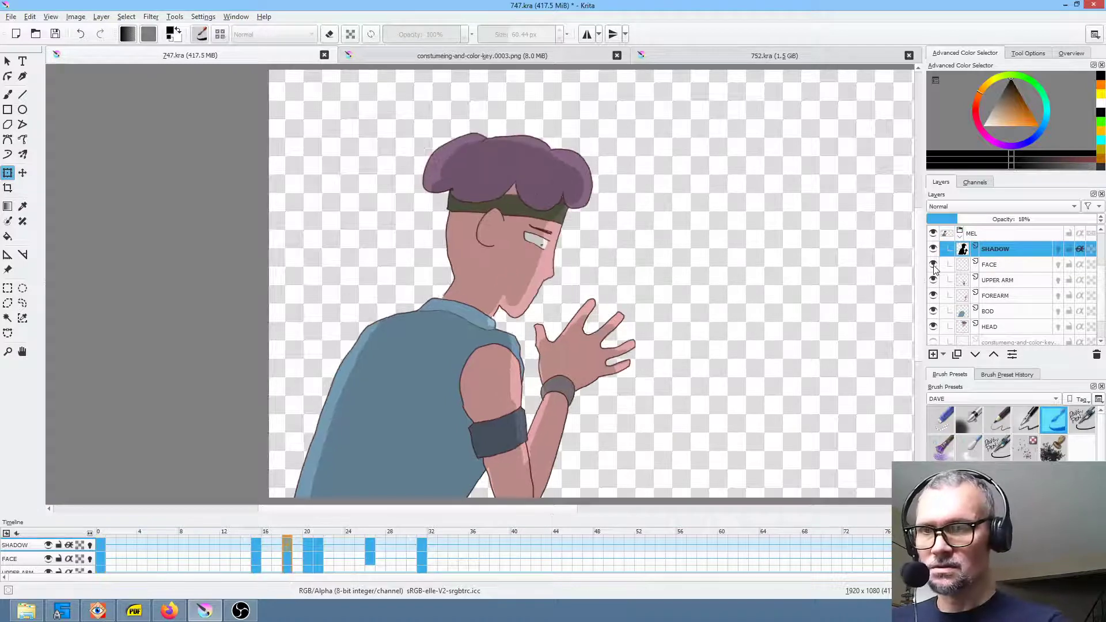
{"action": "key", "text": "."}
{"action": "key", "text": "."}
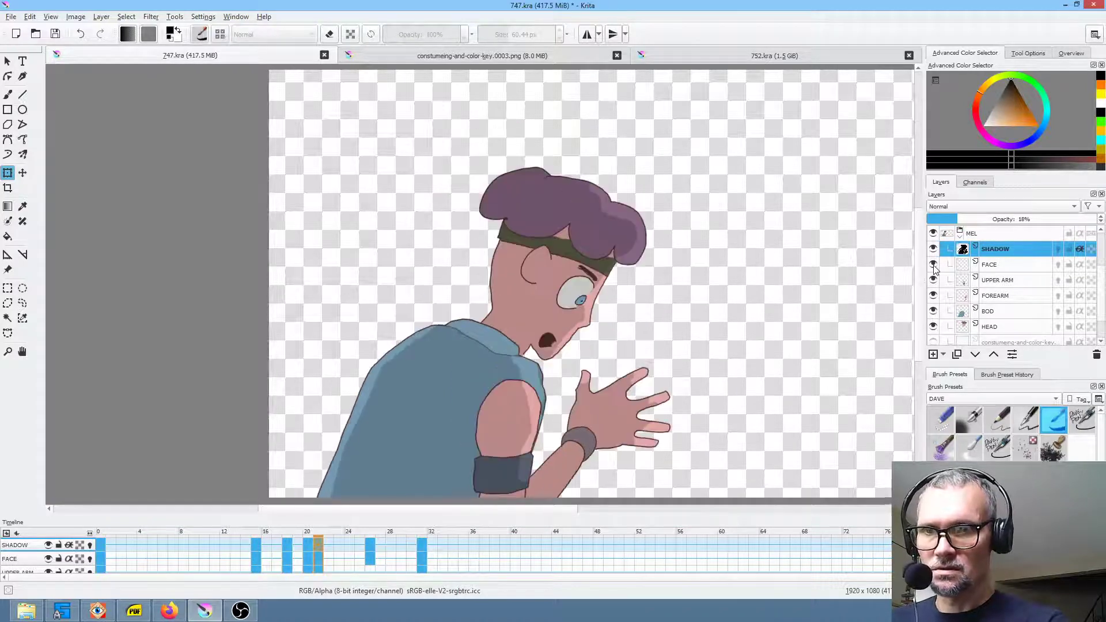
{"action": "key", "text": "b"}
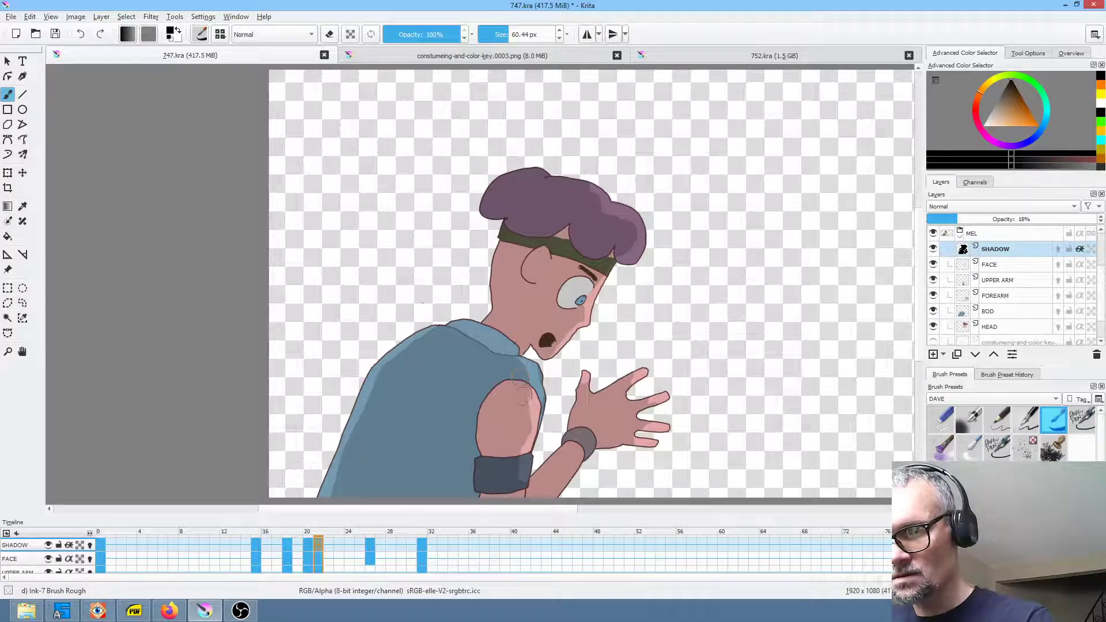
{"action": "left_click_drag", "start_coordinate": [521, 403], "coordinate": [517, 416]}
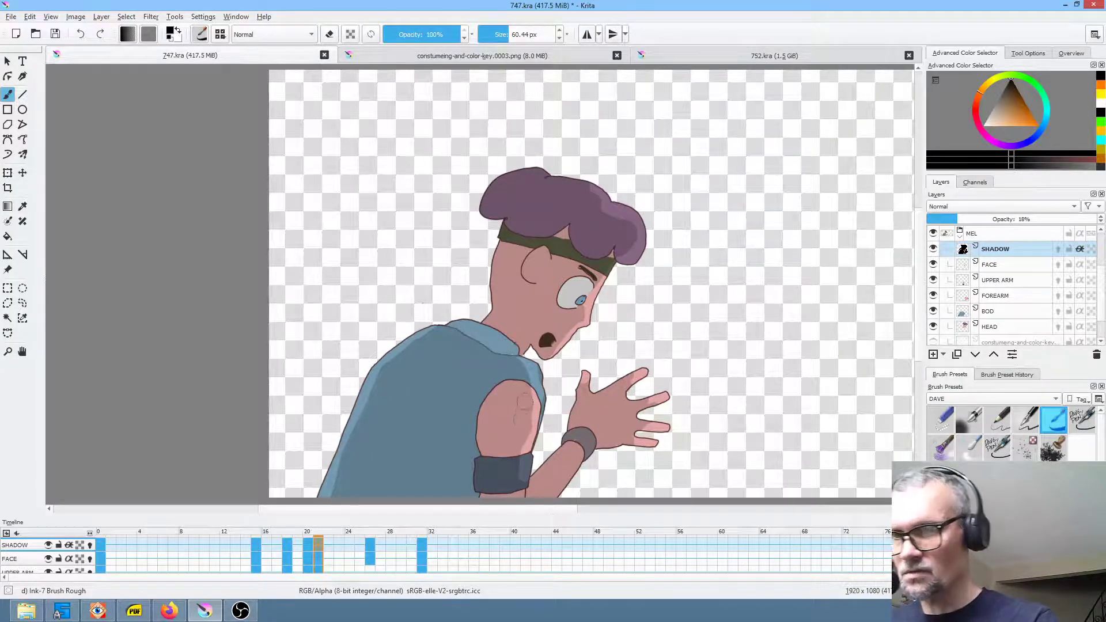
- Step back and forth through the SHADOW layer's keyframes up to frame 20 to compare the upper-arm shading
{"action": "key", "text": "Left"}
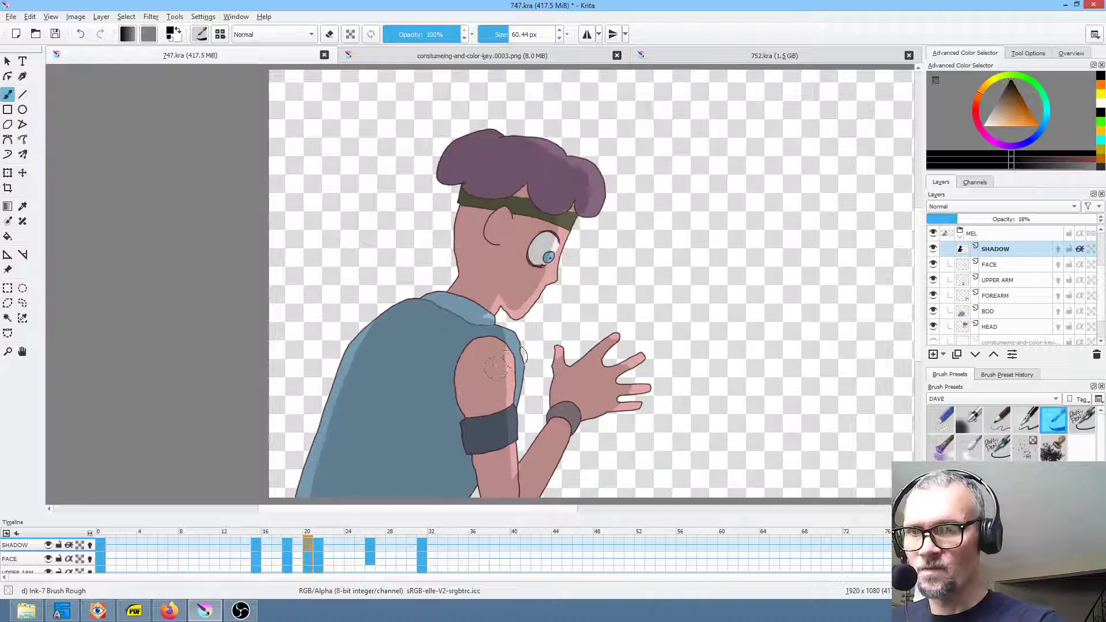
{"action": "key", "text": "Left"}
{"action": "key", "text": "Left"}
{"action": "key", "text": "Left"}
{"action": "key", "text": "Right"}
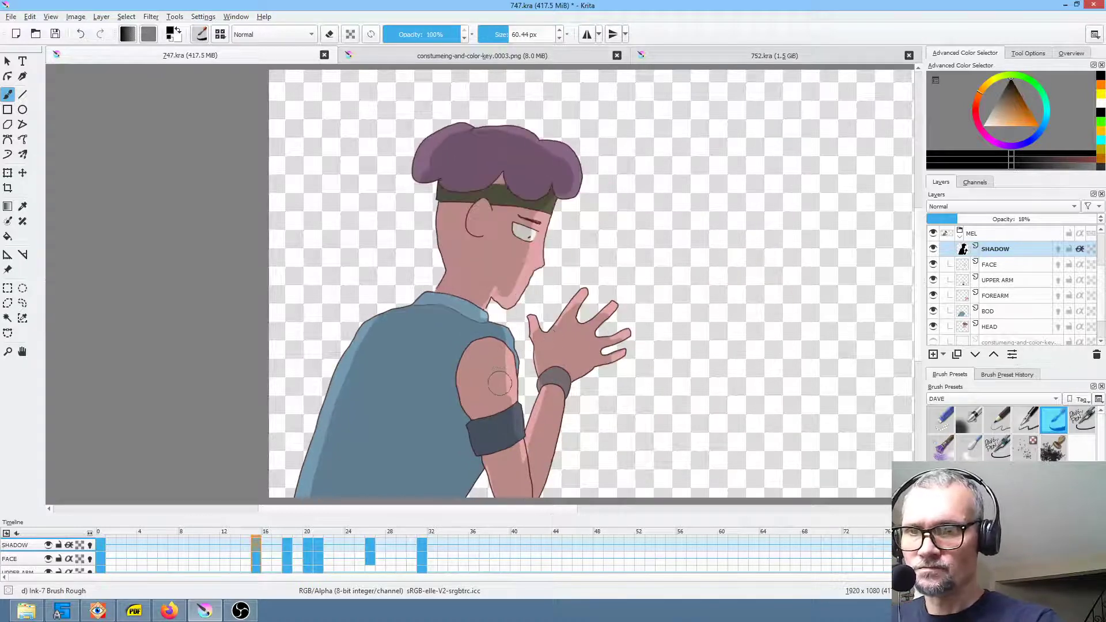
{"action": "key", "text": "Right"}
{"action": "key", "text": "Right"}
{"action": "key", "text": "Right"}
{"action": "key", "text": "Right"}
{"action": "key", "text": "Right"}
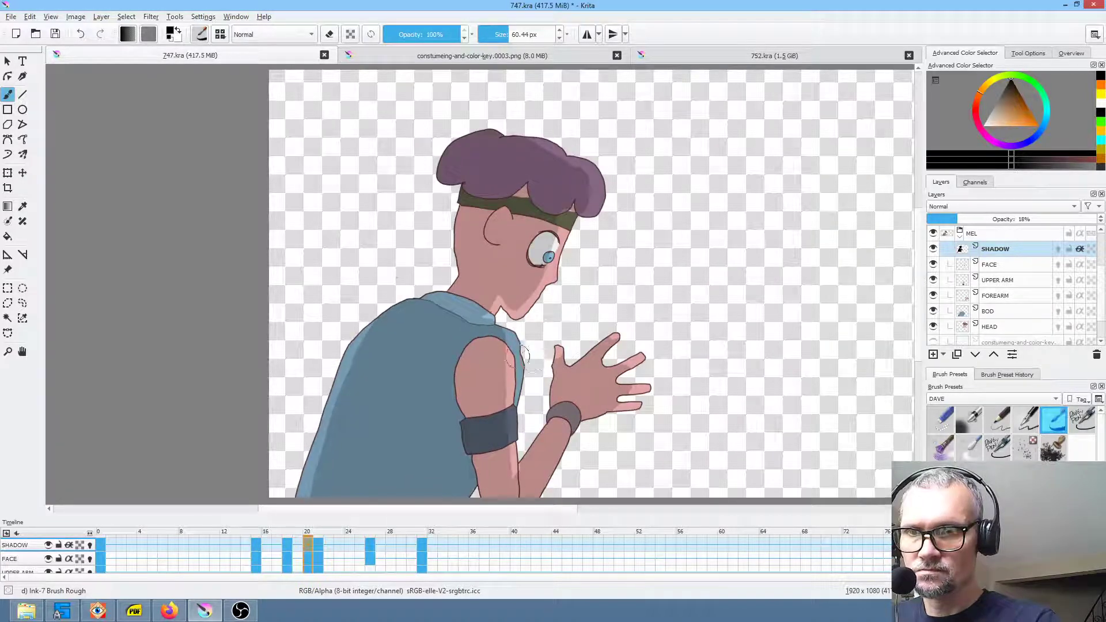
- Touch up the SHADOW layer on MEL's upper arm with the eraser and brush, moving from frame 20 through frames 21, 26 and 31
{"action": "key", "text": "e"}
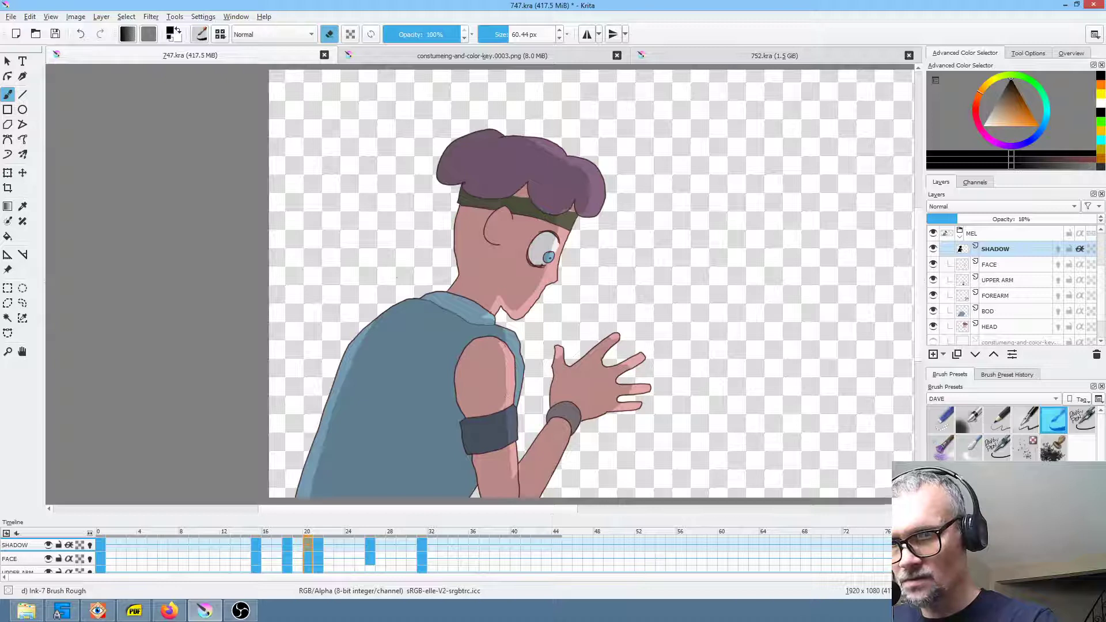
{"action": "key", "text": "Right"}
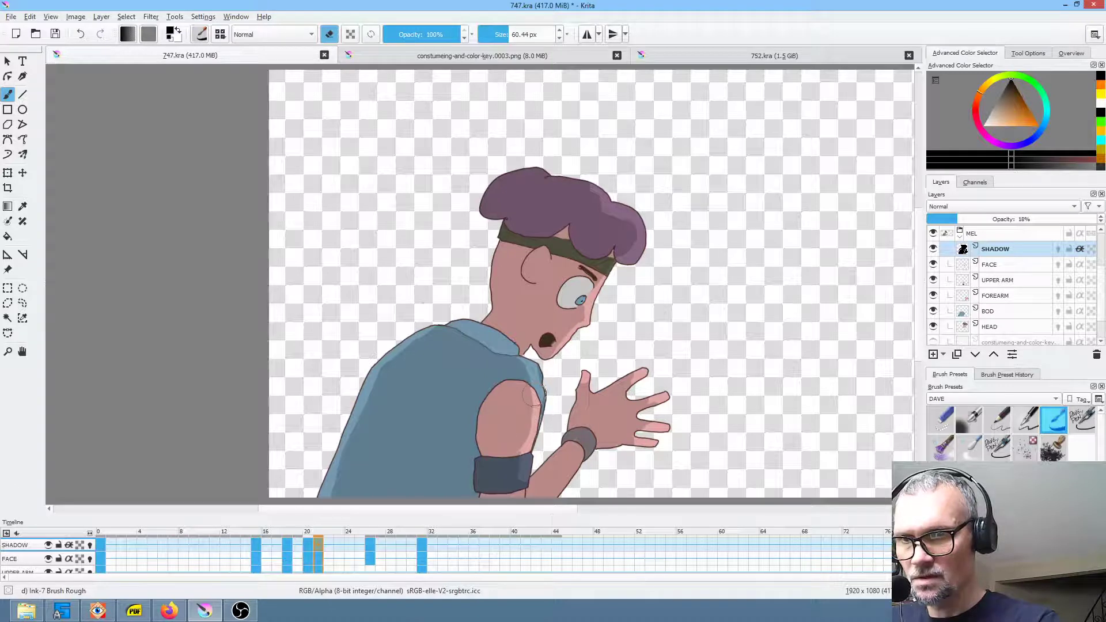
{"action": "key", "text": "Right"}
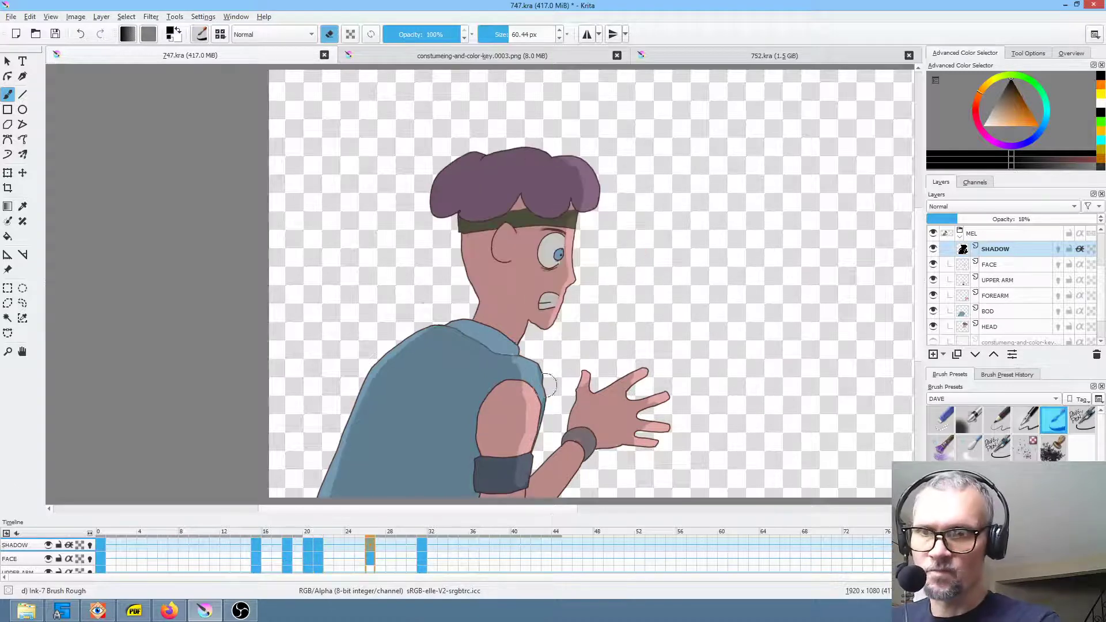
{"action": "key", "text": "e"}
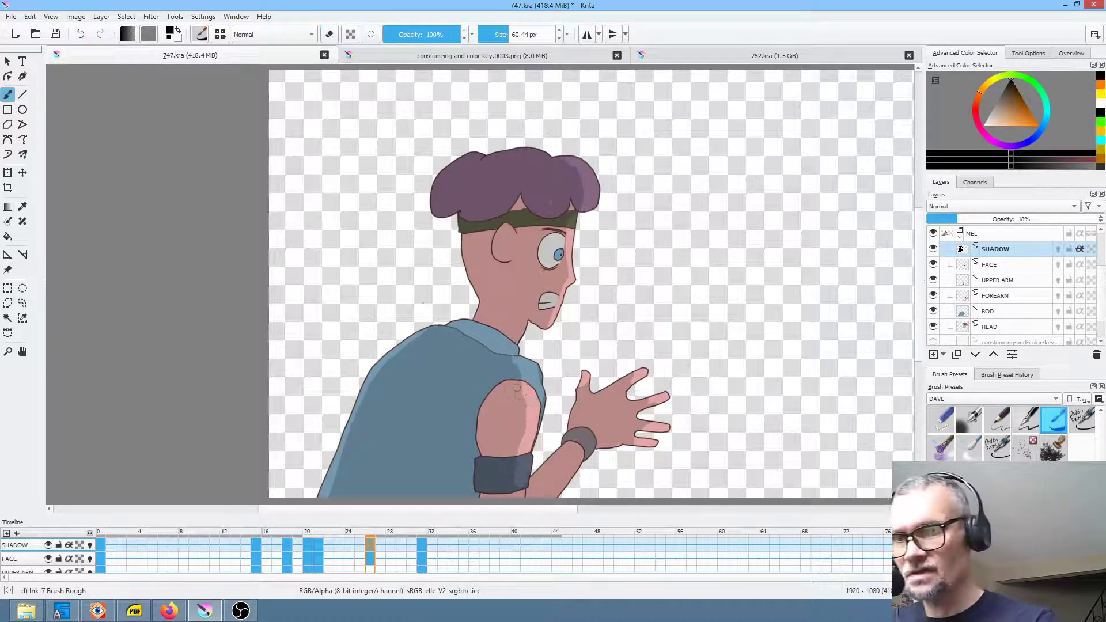
{"action": "left_click_drag", "start_coordinate": [521, 391], "coordinate": [515, 444]}
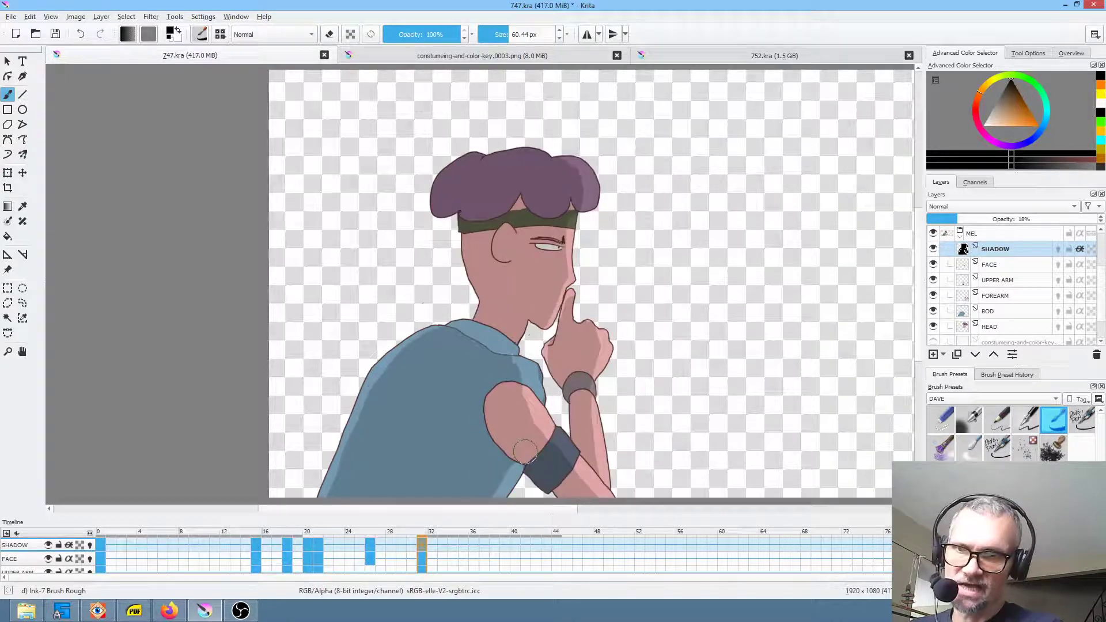
{"action": "left_click_drag", "start_coordinate": [532, 413], "coordinate": [539, 436]}
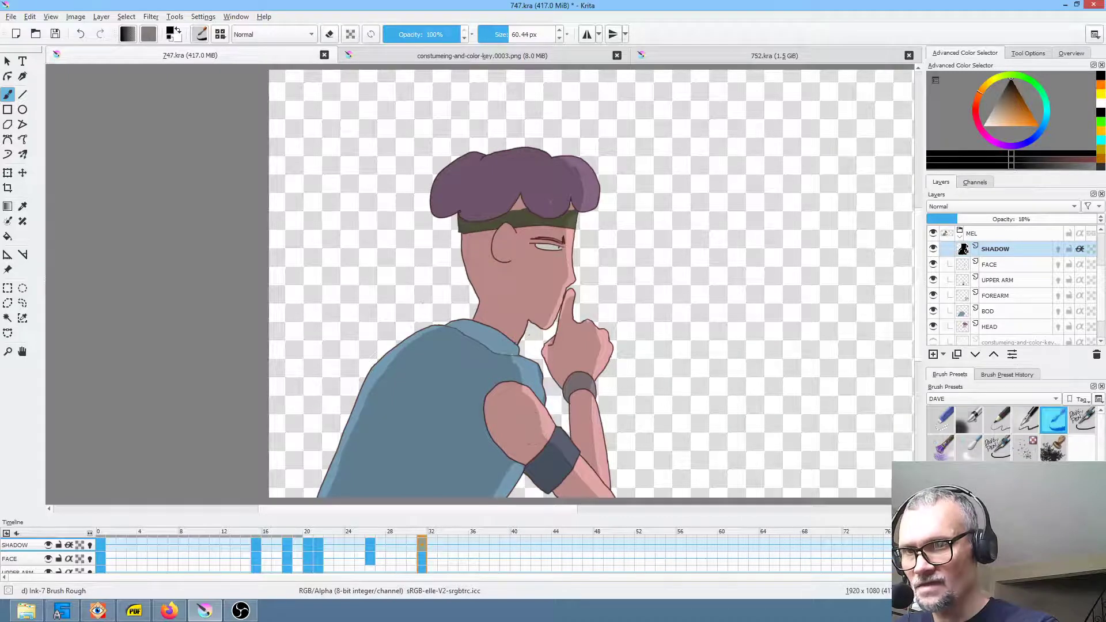
- Step through MEL's keyframes again to review the shading, stopping at frame 18
{"action": "key", "text": "."}
{"action": "key", "text": "."}
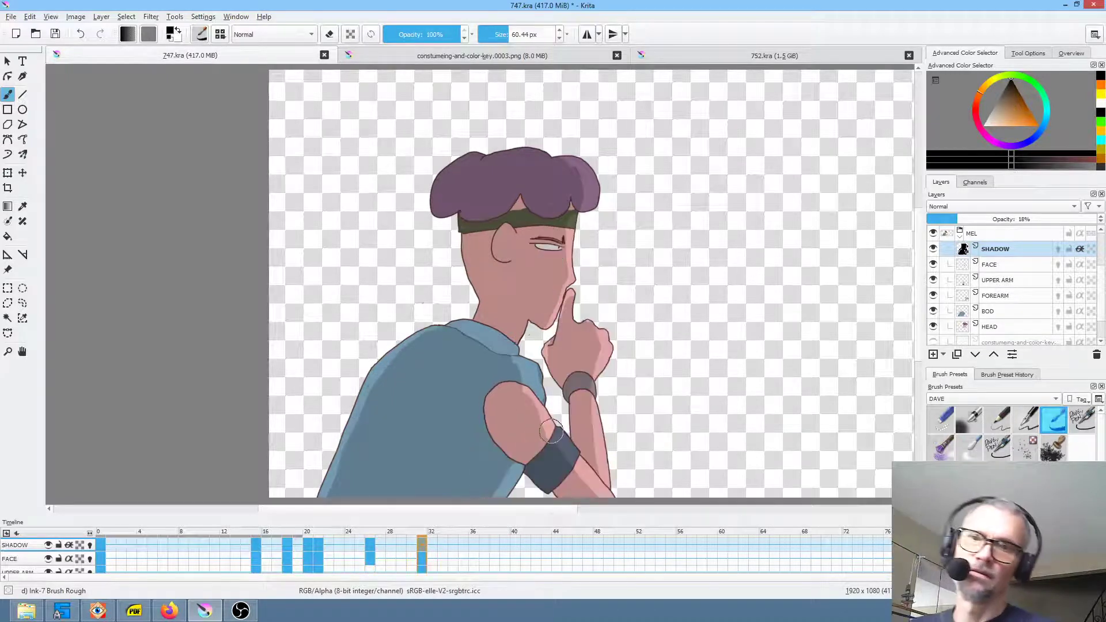
{"action": "key", "text": "."}
{"action": "key", "text": "."}
{"action": "key", "text": "."}
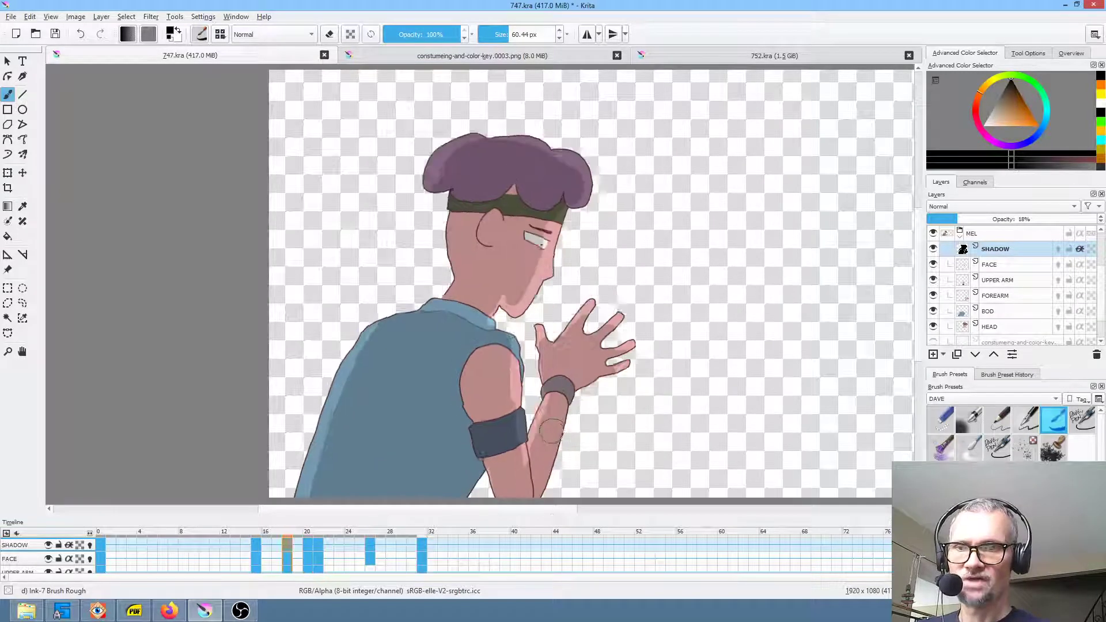
- Go back to frame 0 and paint over the lower arm line near the elbow on the UPPER ARM layer, using skin colour sampled from the arm
{"action": "key", "text": "."}
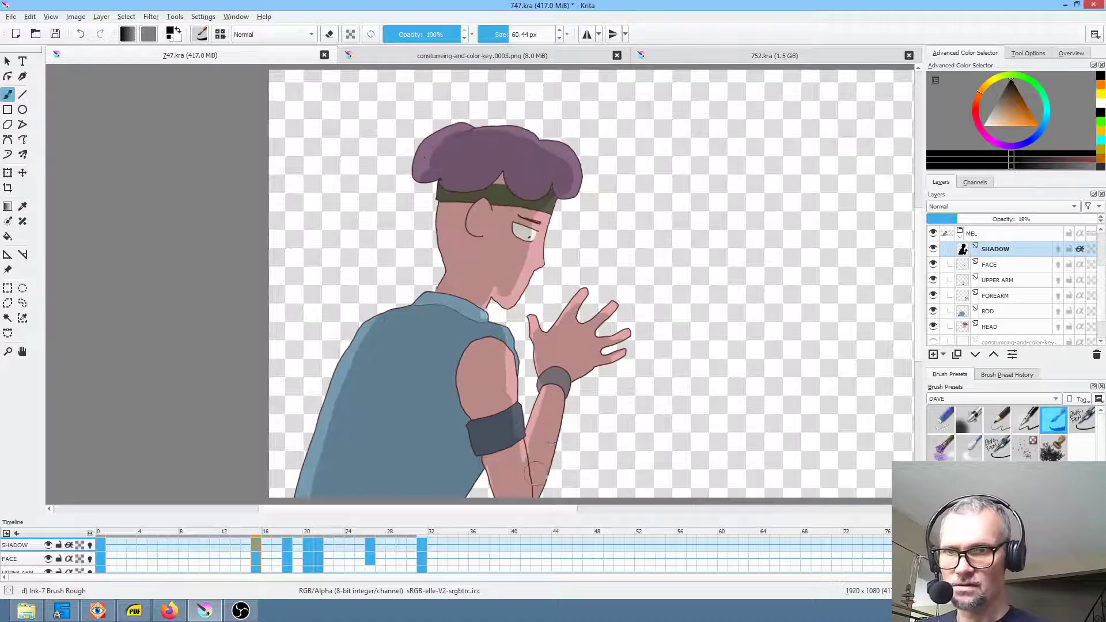
{"action": "key", "text": "comma"}
{"action": "key", "text": "period"}
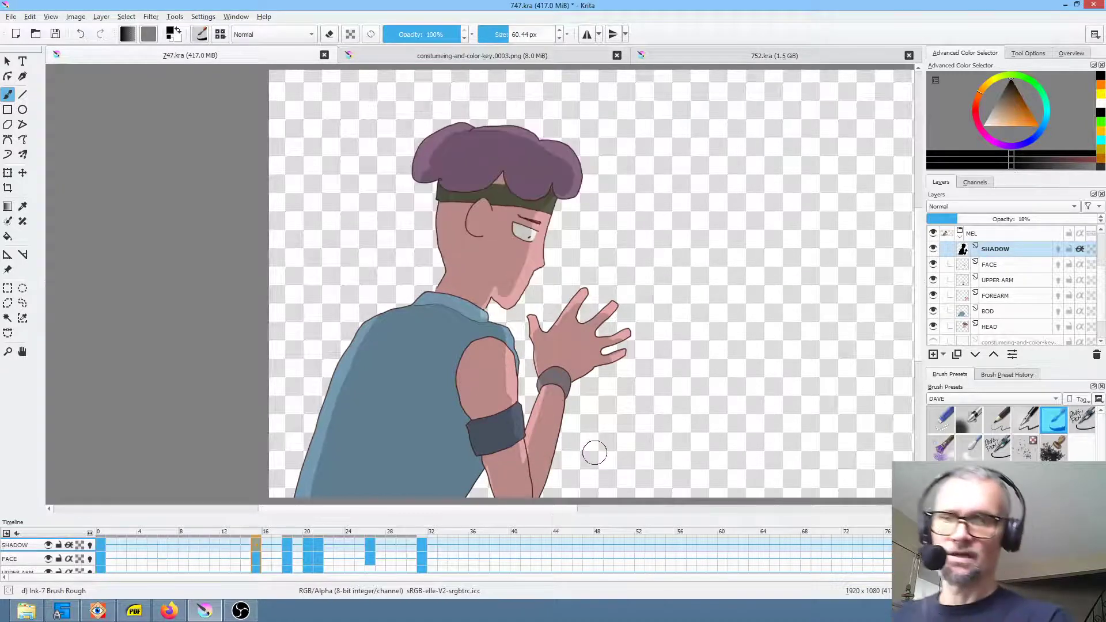
{"action": "key", "text": "comma"}
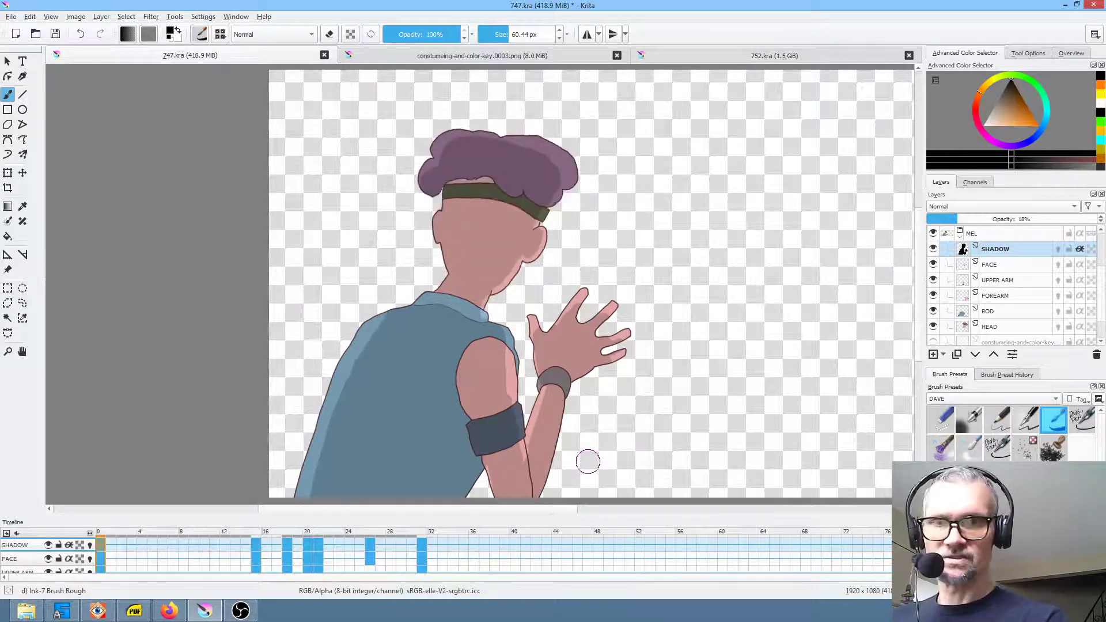
{"action": "left_click", "coordinate": [1018, 286]}
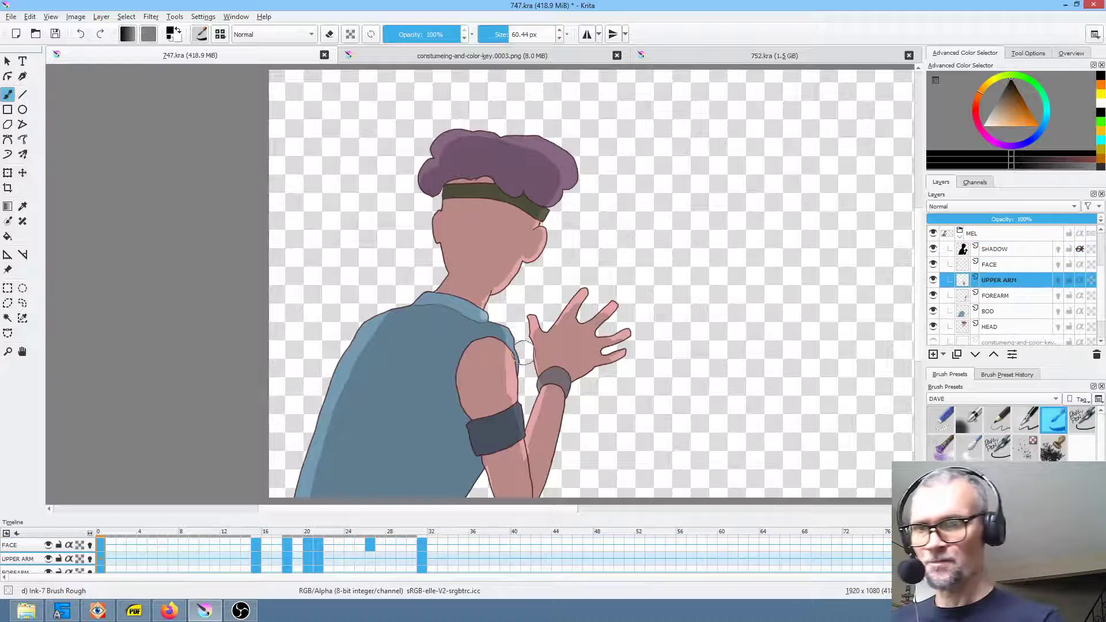
{"action": "left_click", "coordinate": [515, 369], "text": "ctrl"}
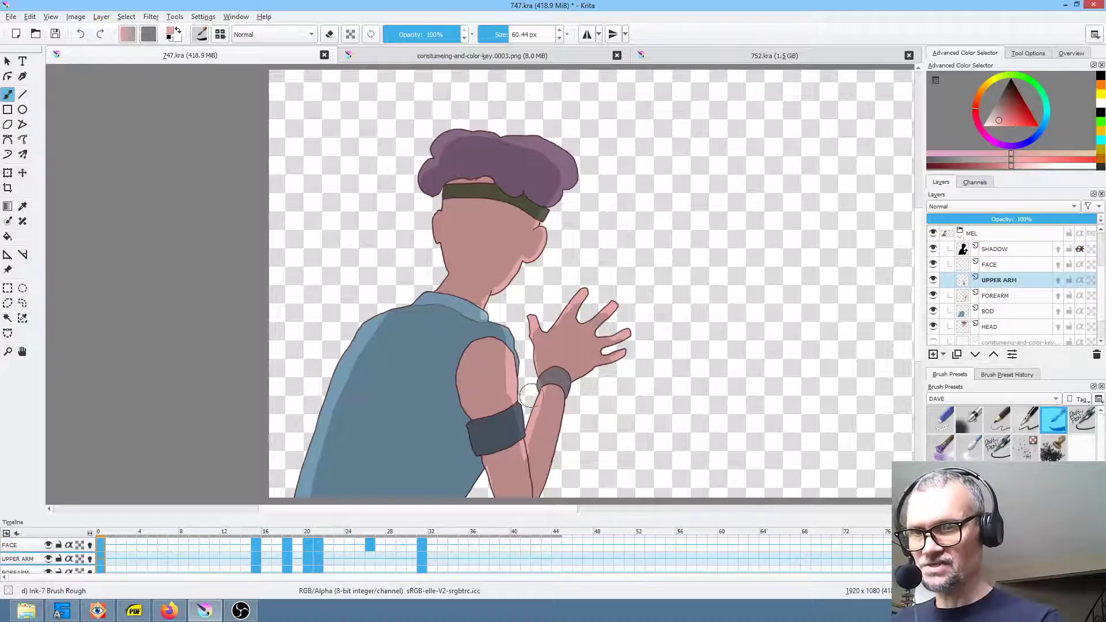
{"action": "left_click_drag", "start_coordinate": [533, 481], "coordinate": [531, 498]}
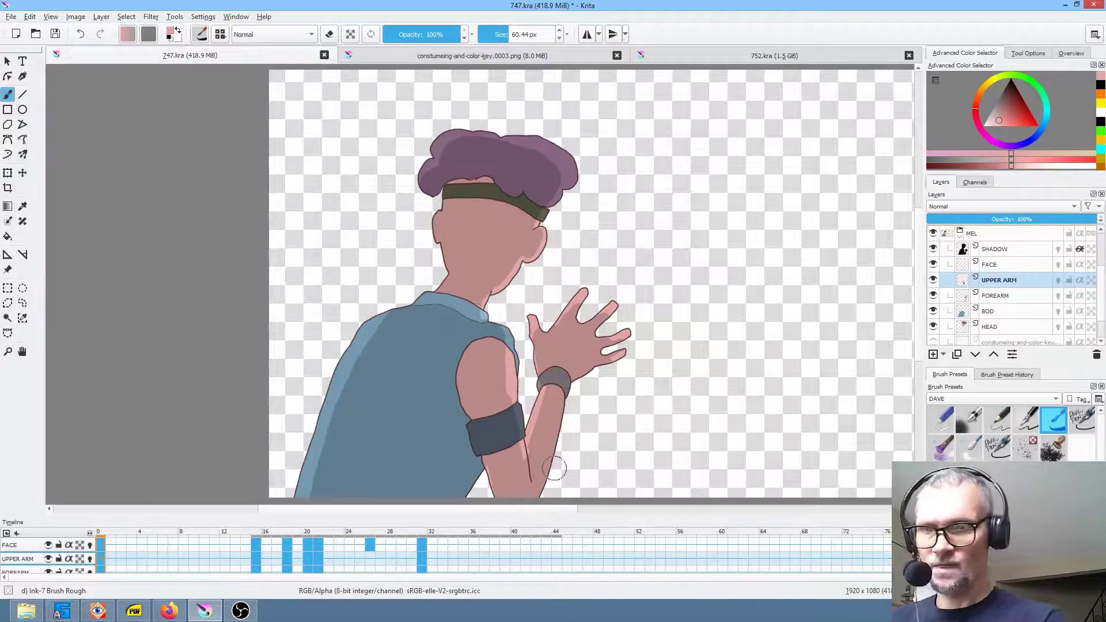
- Step forward through MEL's keyframes to frame 21 to compare the elbow area of the arm
{"action": "key", "text": "period"}
{"action": "key", "text": "period"}
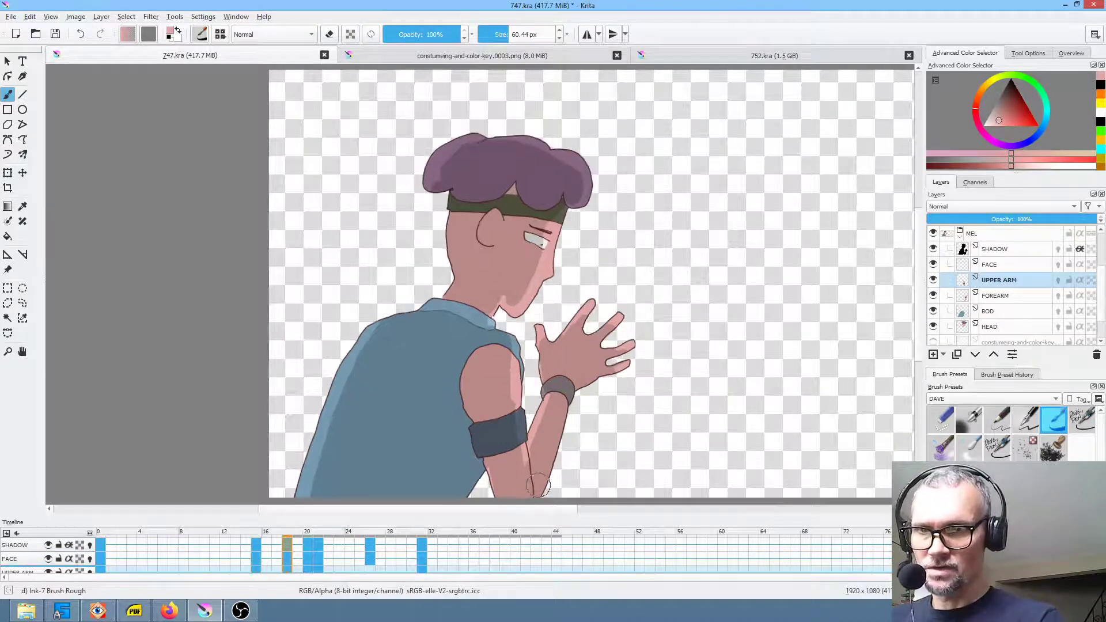
{"action": "key", "text": "period"}
{"action": "key", "text": "period"}
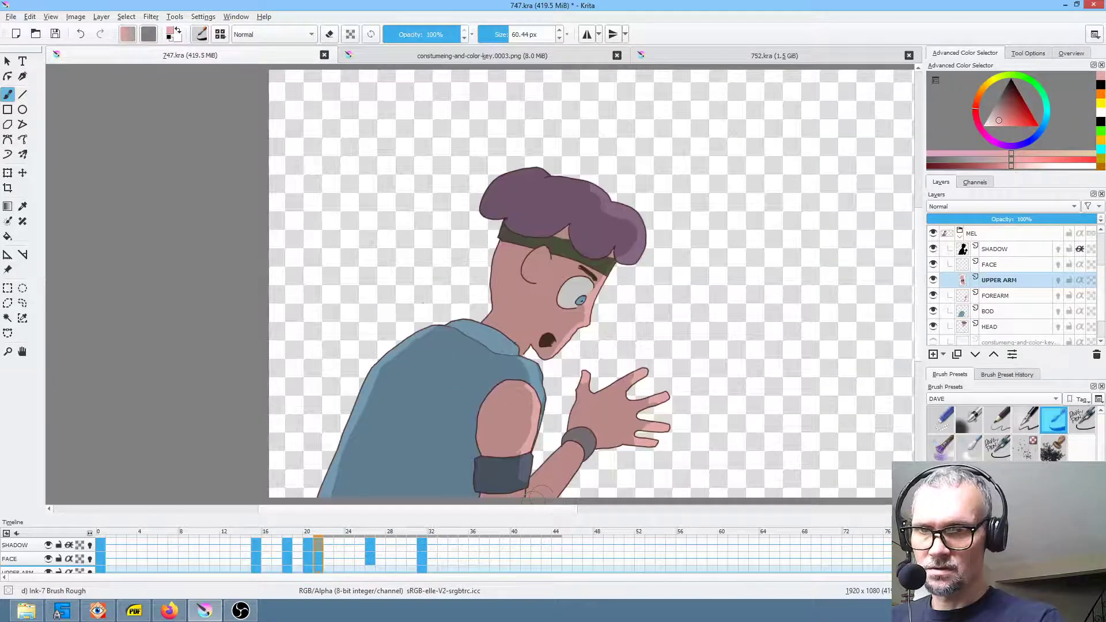
- Apply a Liquify transform to the elbow artwork on the UPPER ARM layer at frame 31
{"action": "key", "text": "period"}
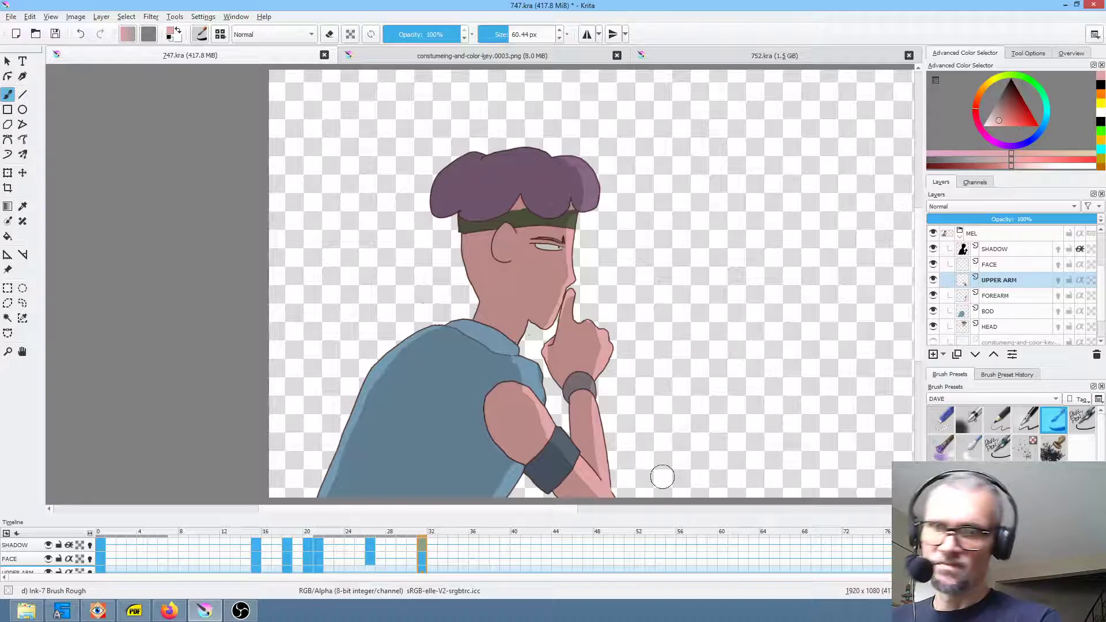
{"action": "key", "text": "Left"}
{"action": "key", "text": "Right"}
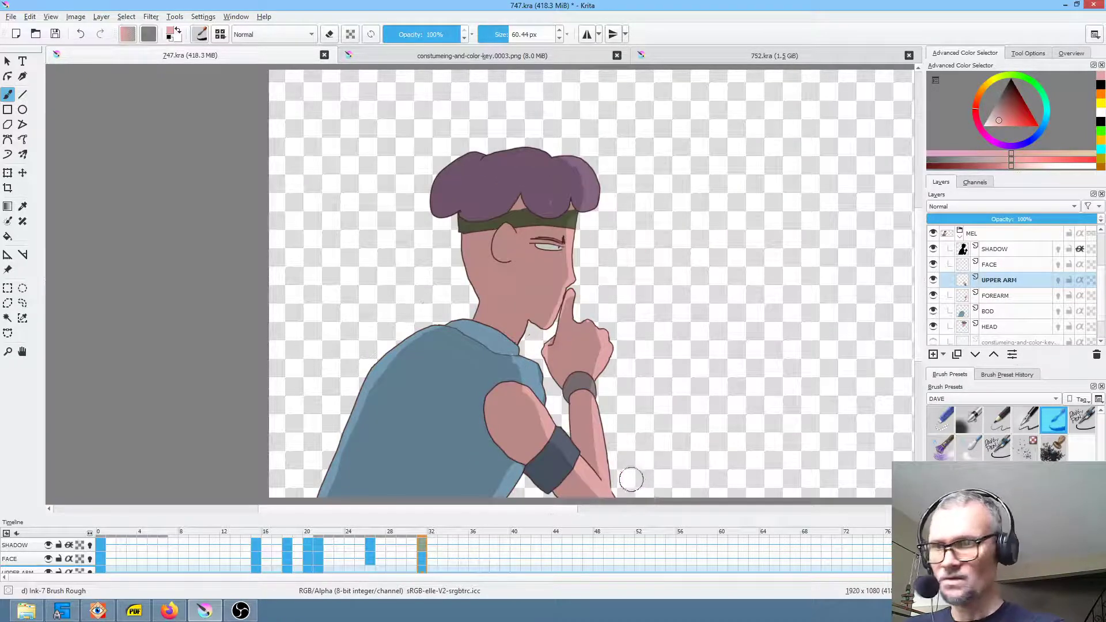
{"action": "left_click", "coordinate": [1008, 235]}
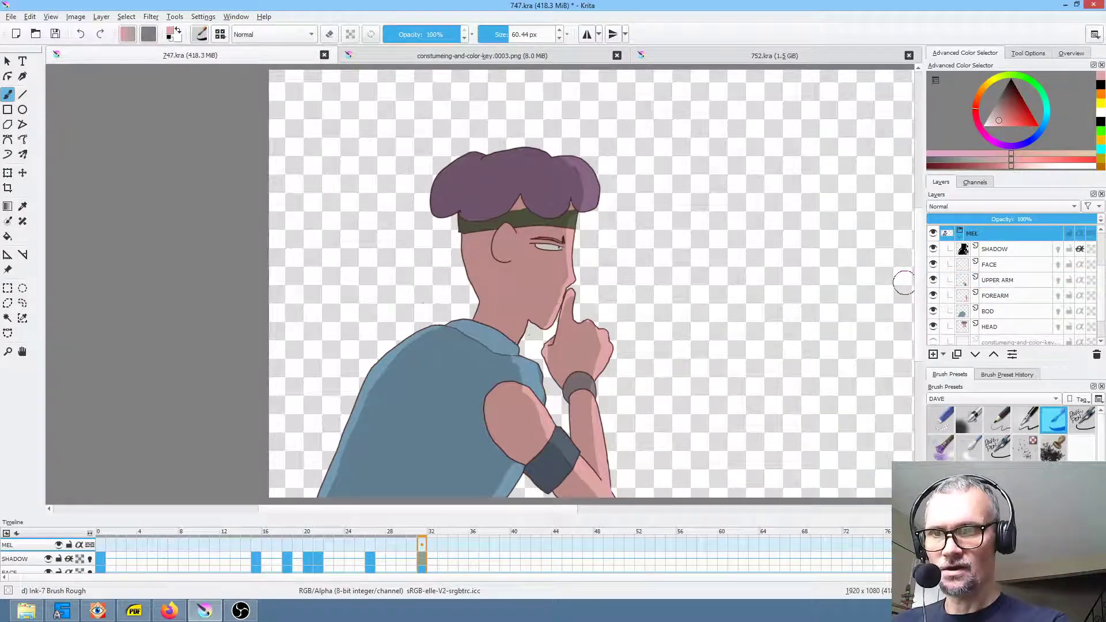
{"action": "left_click", "coordinate": [1018, 282]}
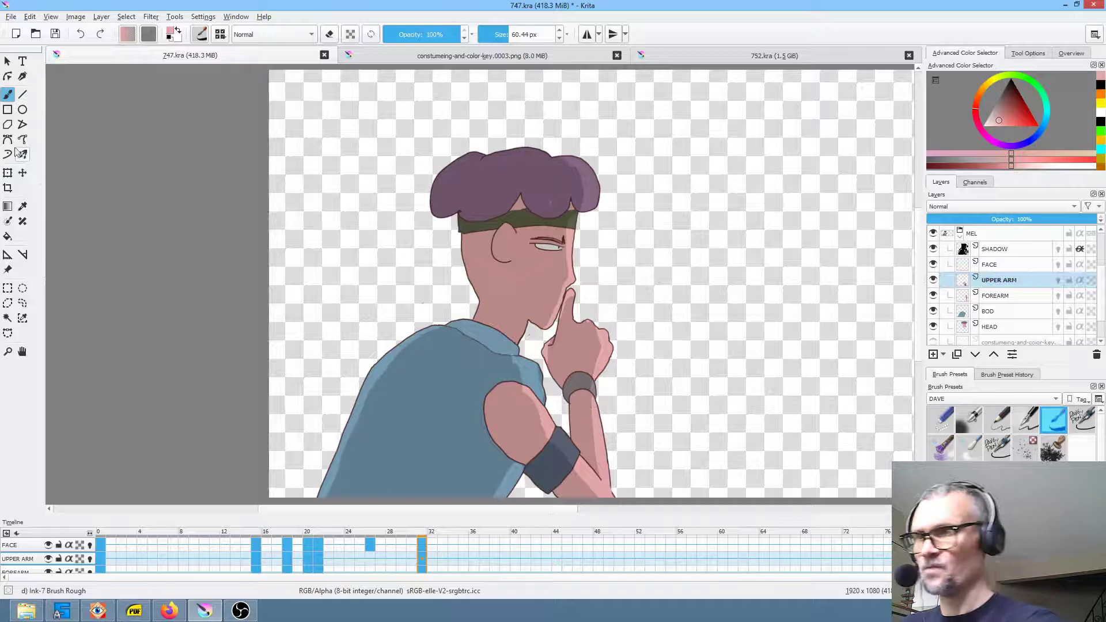
{"action": "key", "text": "ctrl+t"}
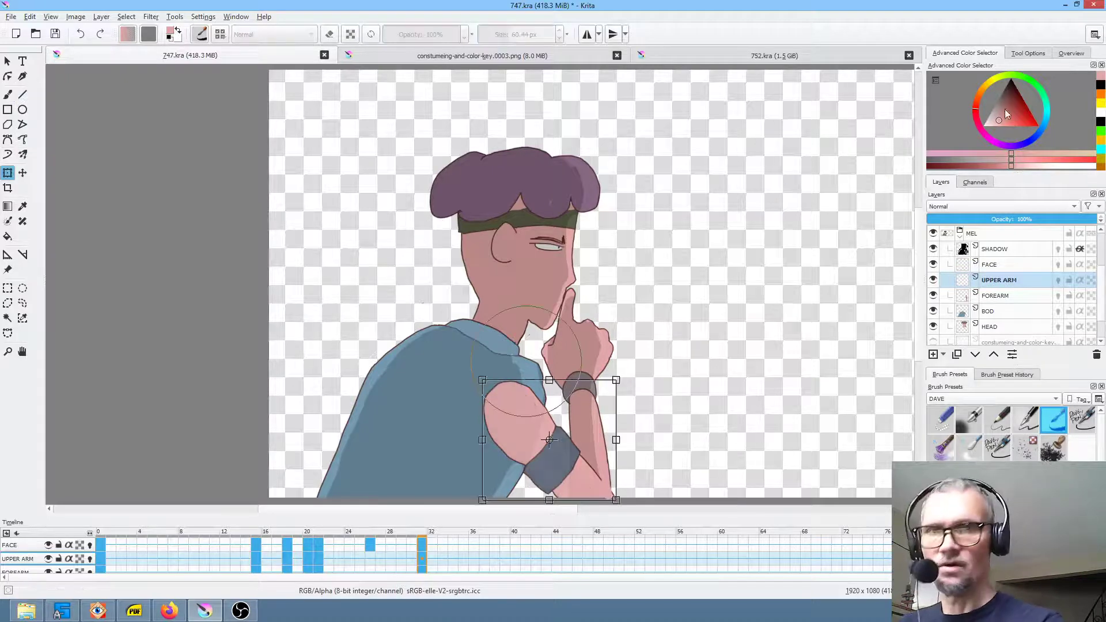
{"action": "left_click", "coordinate": [1035, 54]}
{"action": "left_click", "coordinate": [1002, 80]}
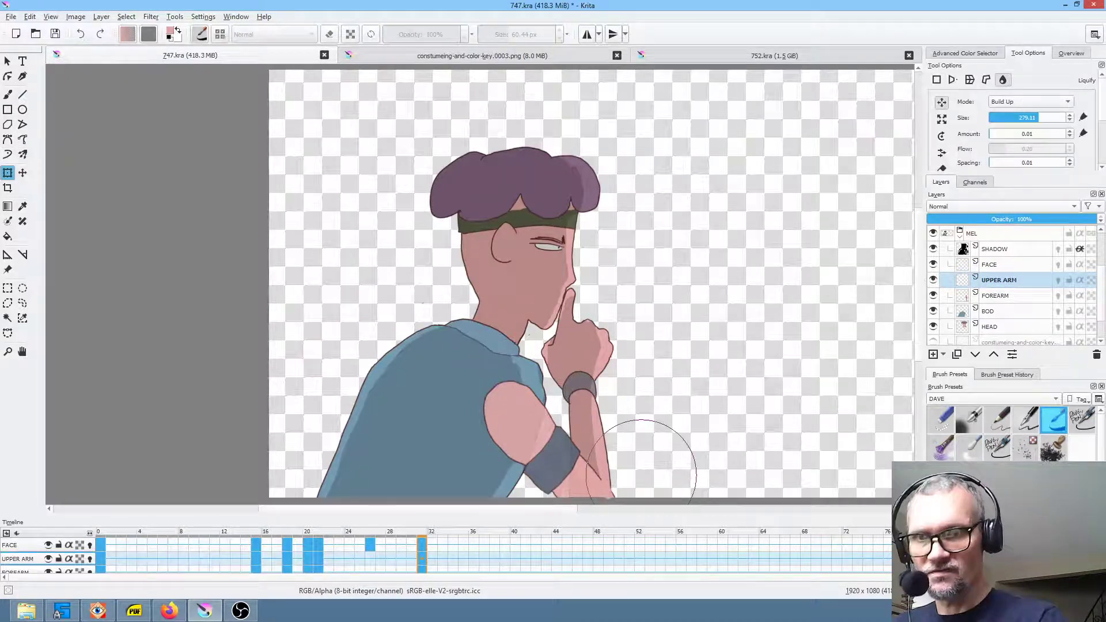
{"action": "left_click_drag", "start_coordinate": [659, 440], "coordinate": [672, 366]}
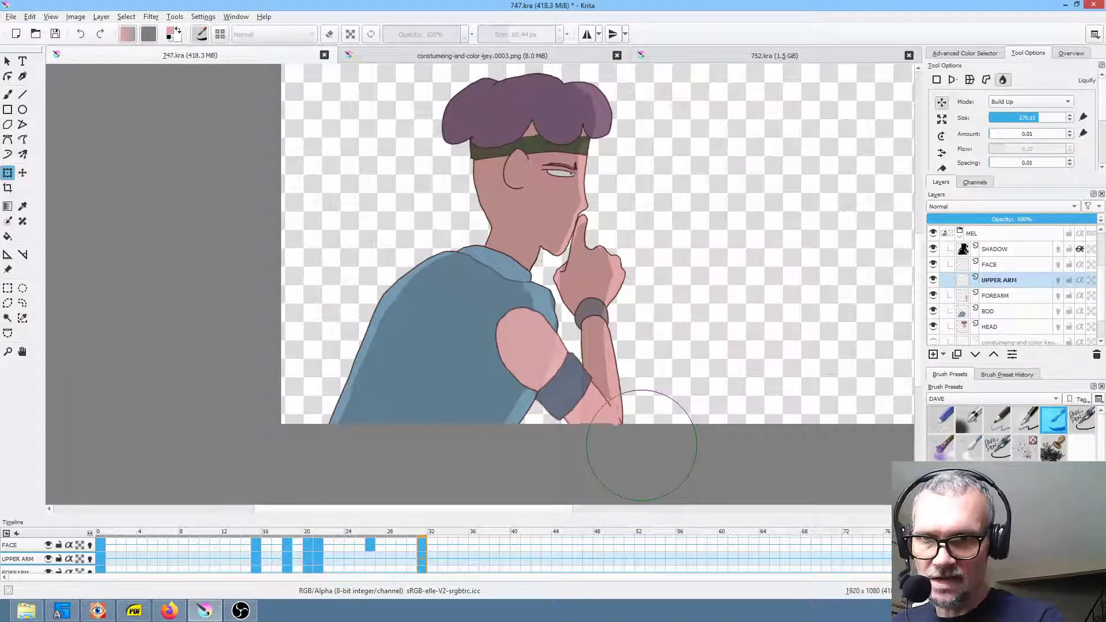
{"action": "key", "text": "Return"}
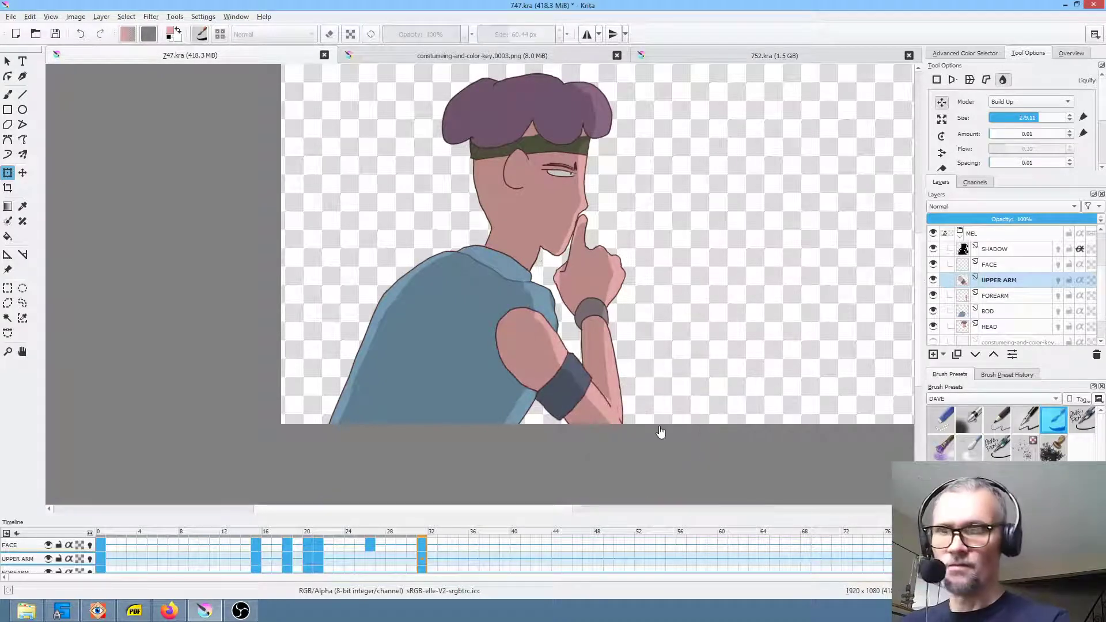
- Paint skin colour over the stray outline at the bottom of the elbow on the UPPER ARM layer
{"action": "scroll", "coordinate": [668, 408], "scroll_direction": "up", "scroll_amount": 5}
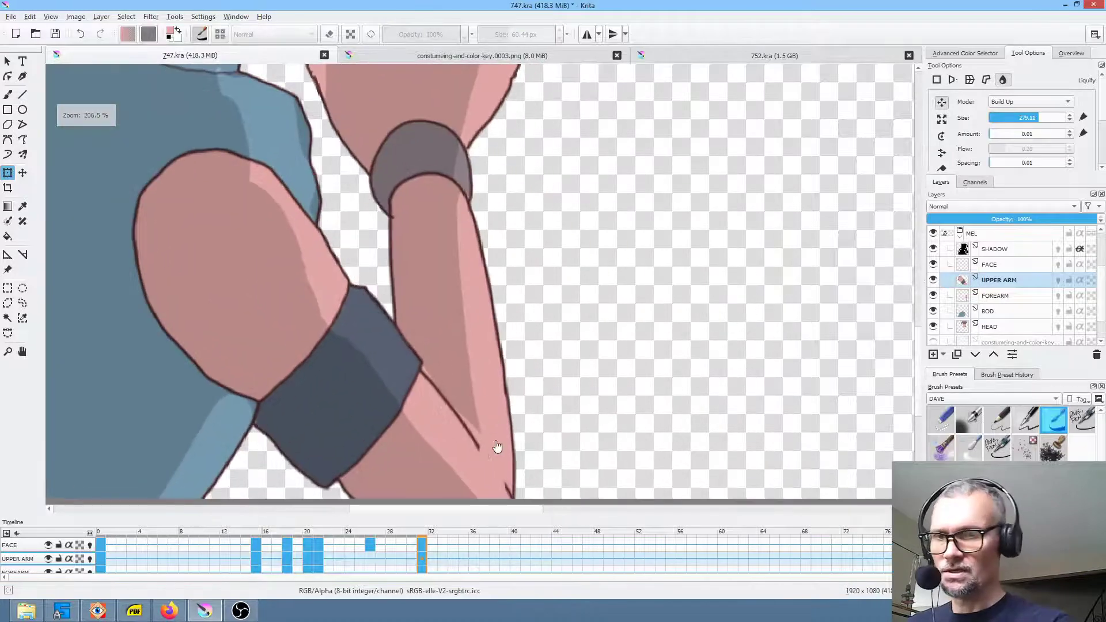
{"action": "key", "text": "b"}
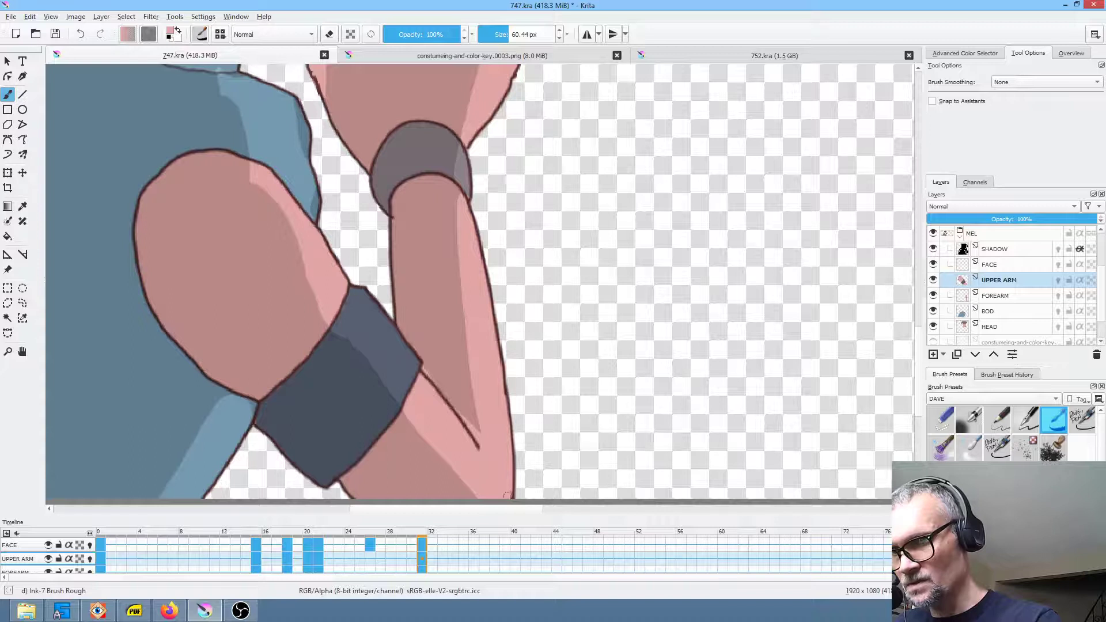
{"action": "scroll", "coordinate": [612, 373], "scroll_direction": "down", "scroll_amount": 4}
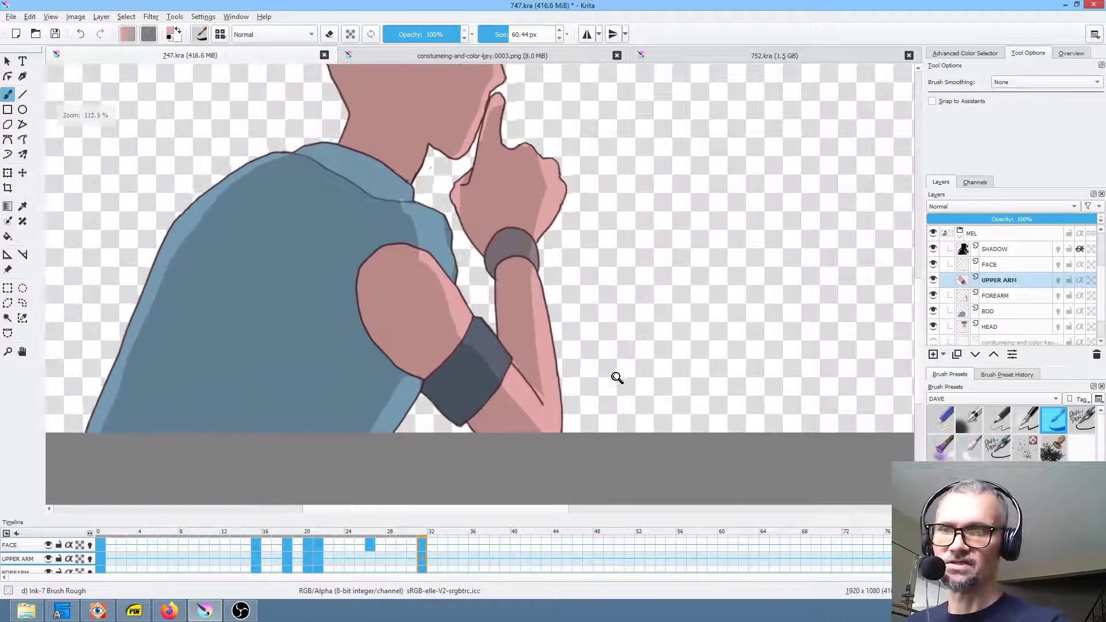
- Touch up the shading around the elbow on the SHADOW layer, using black as the brush colour
{"action": "left_click", "coordinate": [1017, 250]}
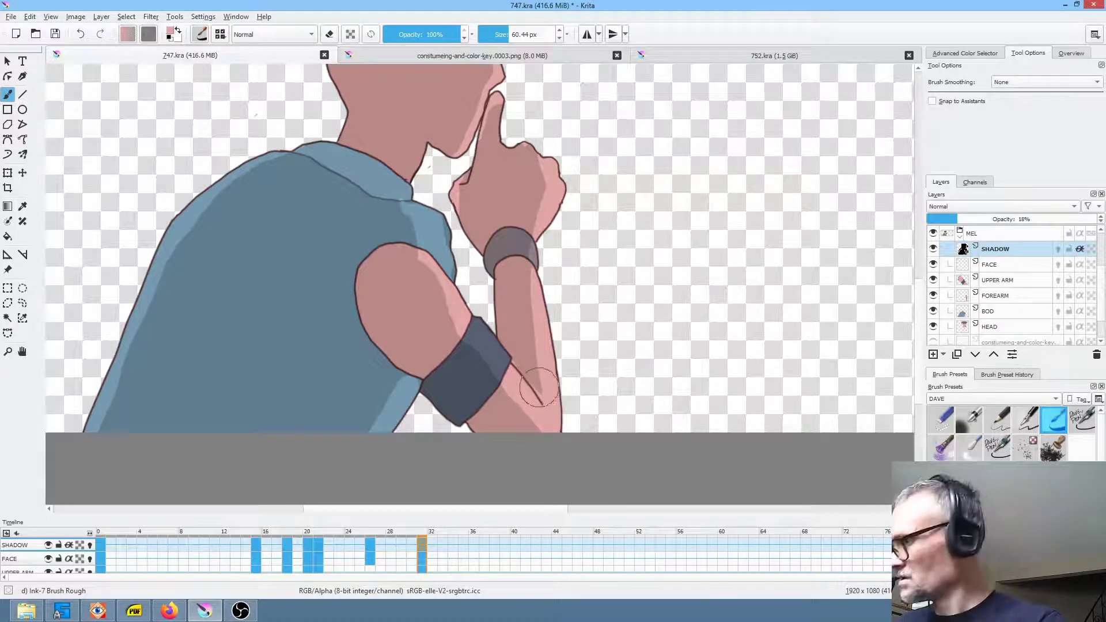
{"action": "left_click", "coordinate": [977, 53]}
{"action": "left_click", "coordinate": [1012, 102]}
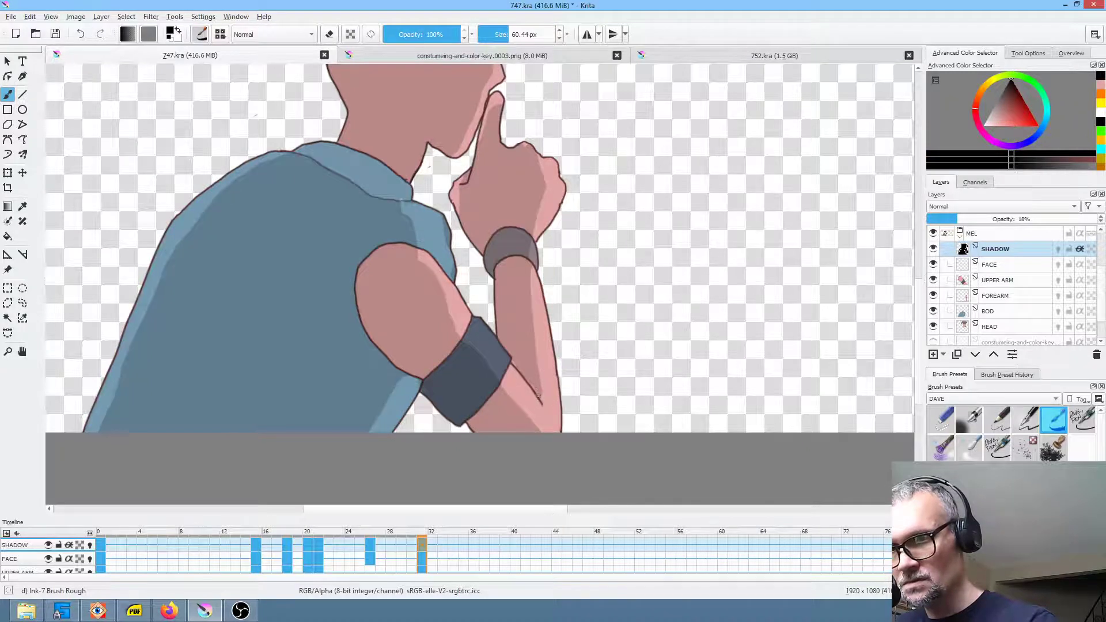
{"action": "scroll", "coordinate": [628, 345], "scroll_direction": "down", "scroll_amount": 3}
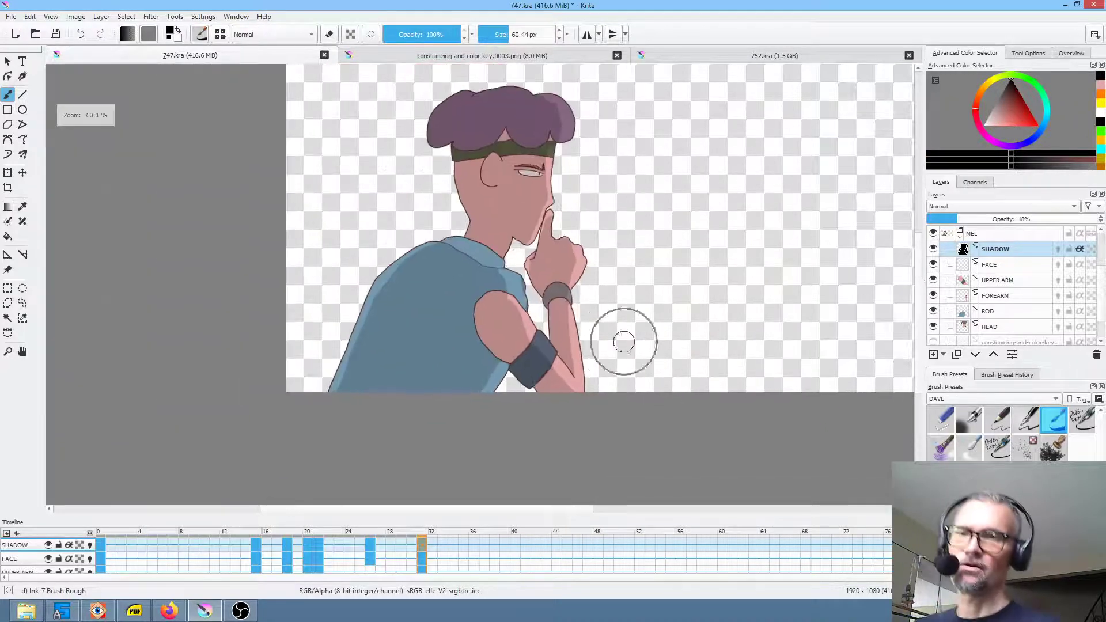
{"action": "left_click_drag", "start_coordinate": [633, 322], "coordinate": [629, 331]}
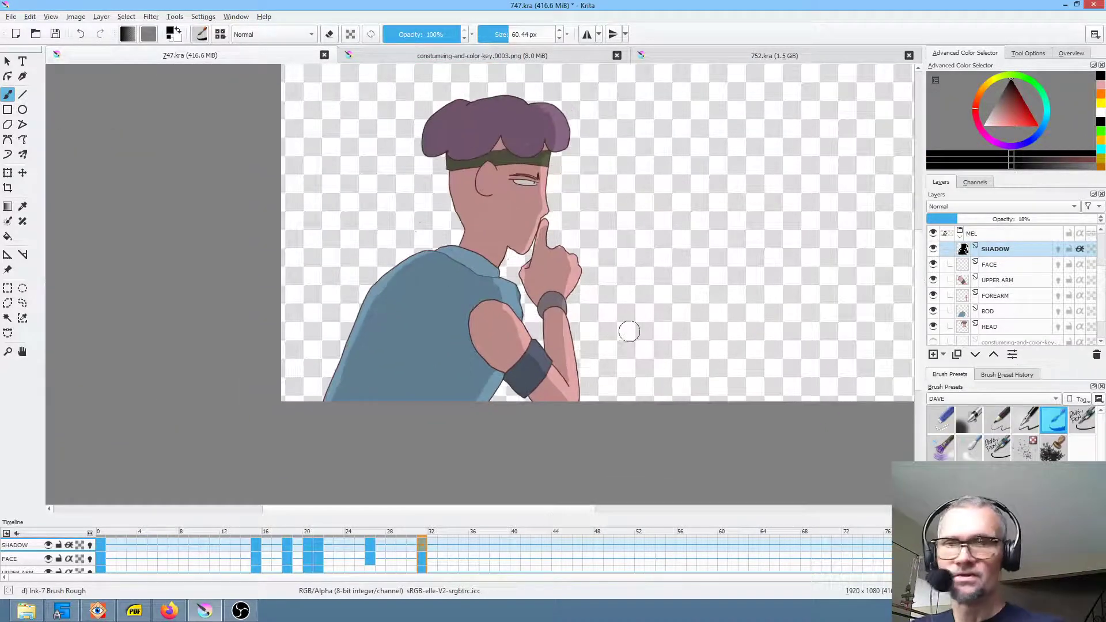
- Add a layer named shadow2 above SHADOW in the MEL group and enable Inherit Alpha on it
{"action": "left_click", "coordinate": [1016, 251]}
{"action": "left_click", "coordinate": [934, 357]}
{"action": "double_click", "coordinate": [1012, 248]}
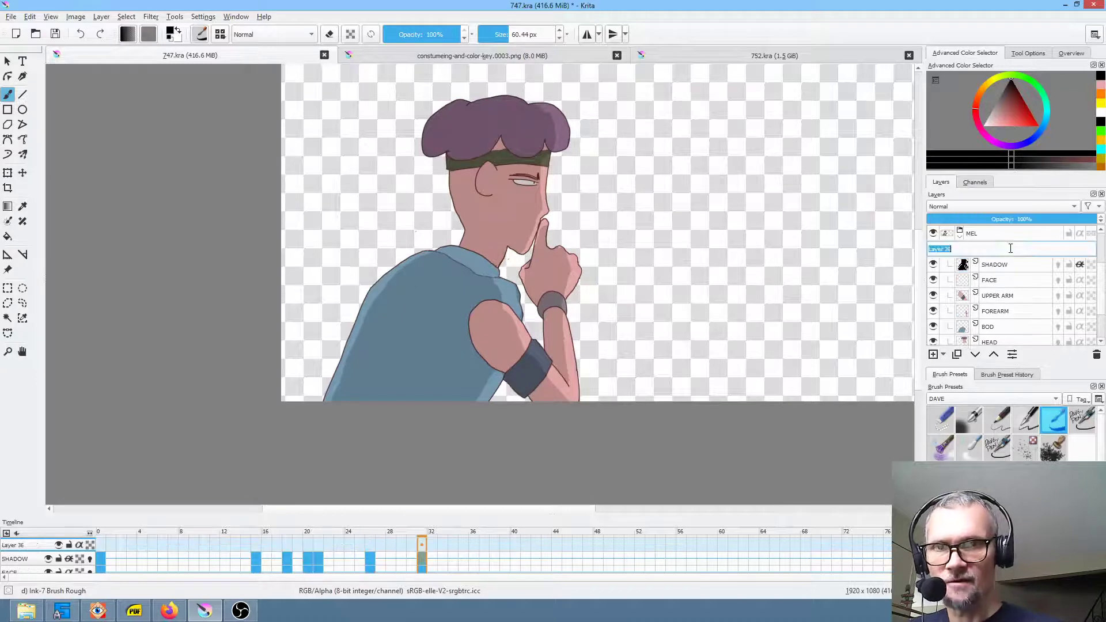
{"action": "type", "text": "shadow2"}
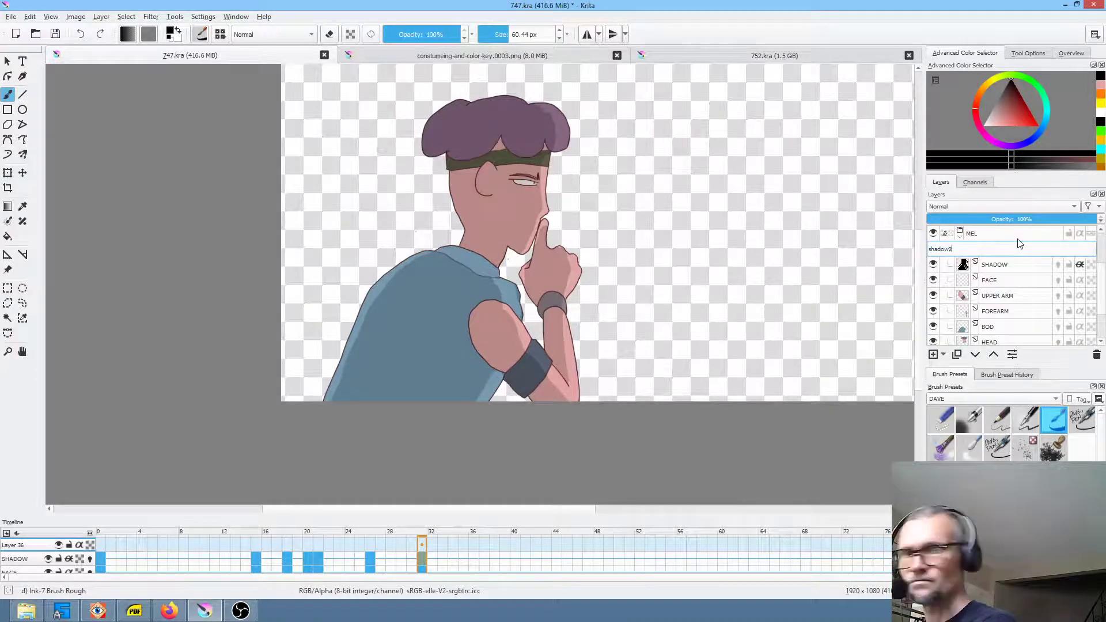
{"action": "key", "text": "Return"}
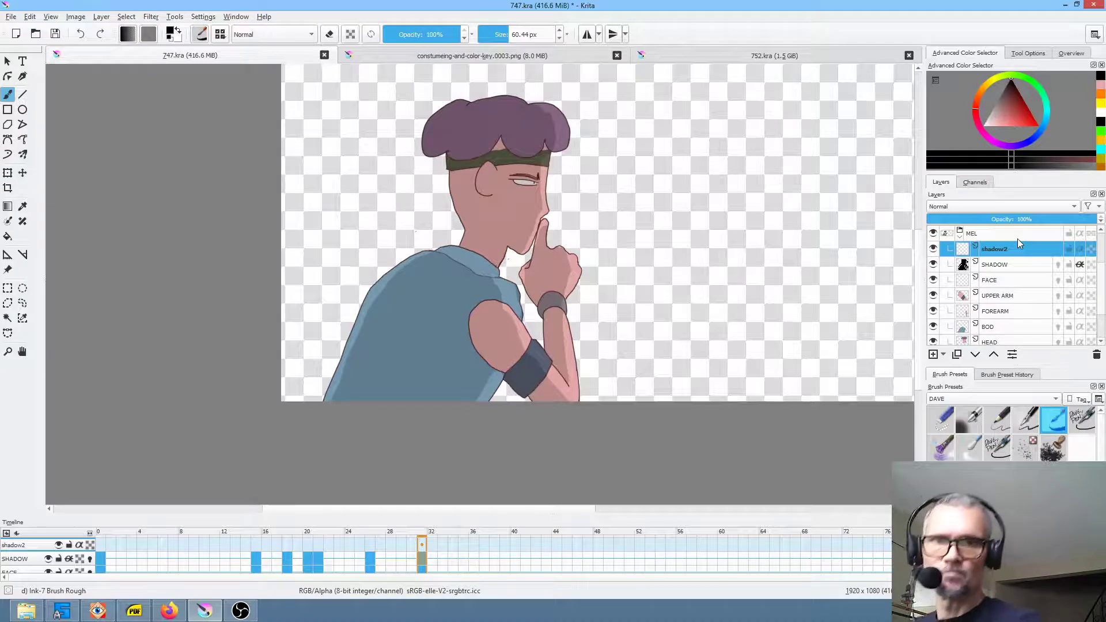
{"action": "left_click", "coordinate": [1079, 249]}
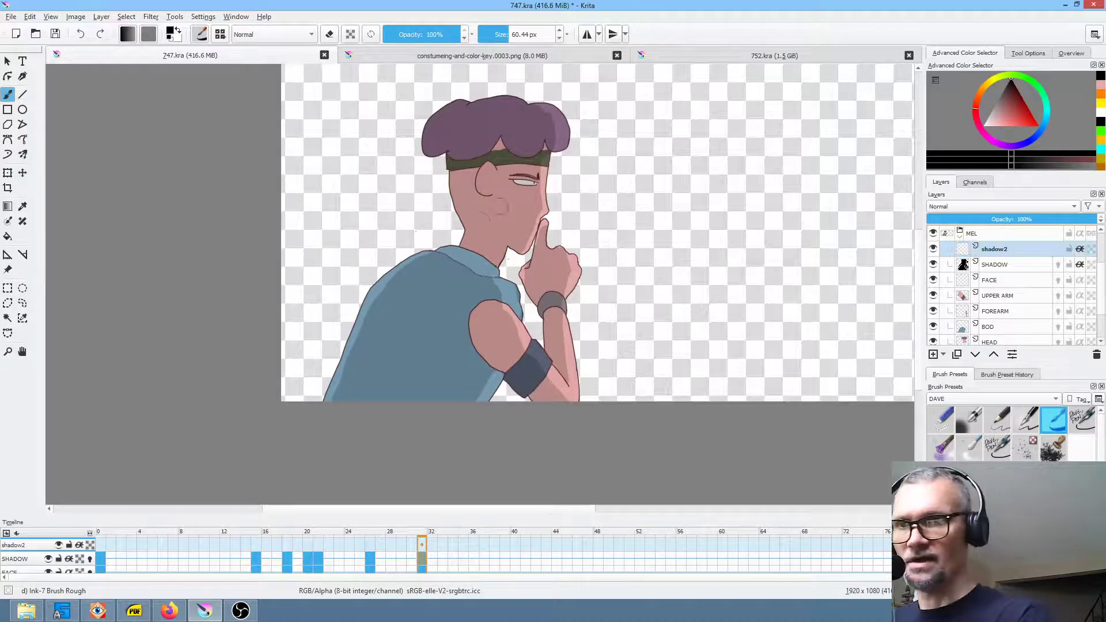
- Paint a wavy black shadow band along the lower edge of the hair and headband on shadow2 at frame 31
{"action": "left_click_drag", "start_coordinate": [461, 217], "coordinate": [507, 203]}
{"action": "key", "text": "ctrl+z"}
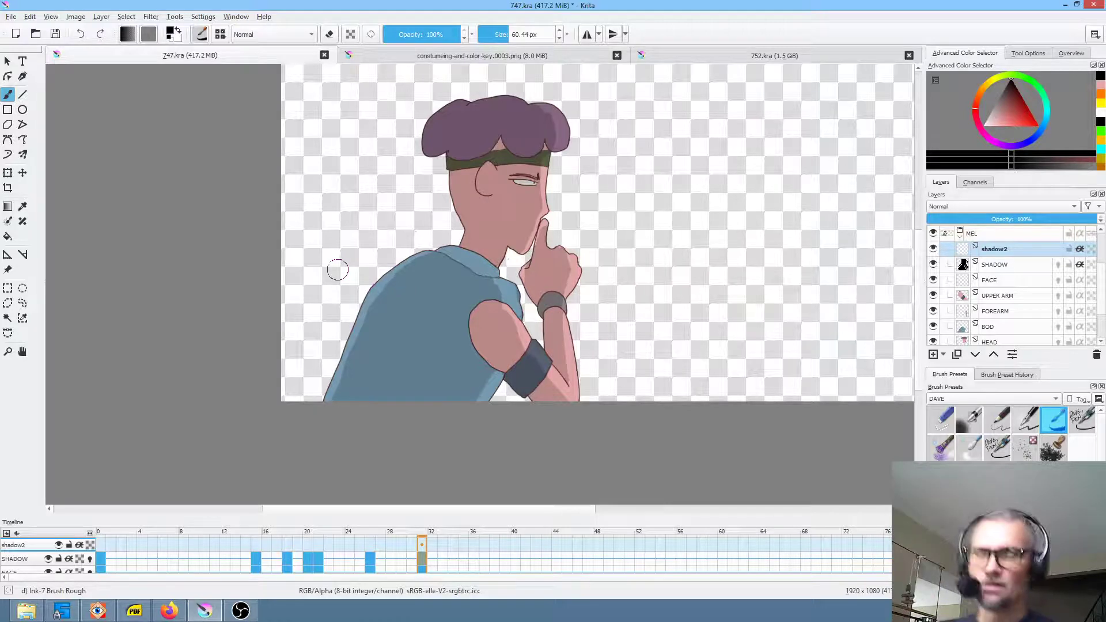
{"action": "mouse_move", "coordinate": [590, 208]}
{"action": "left_mouse_down"}
{"action": "mouse_move", "coordinate": [590, 225]}
{"action": "mouse_move", "coordinate": [599, 214]}
{"action": "left_mouse_up"}
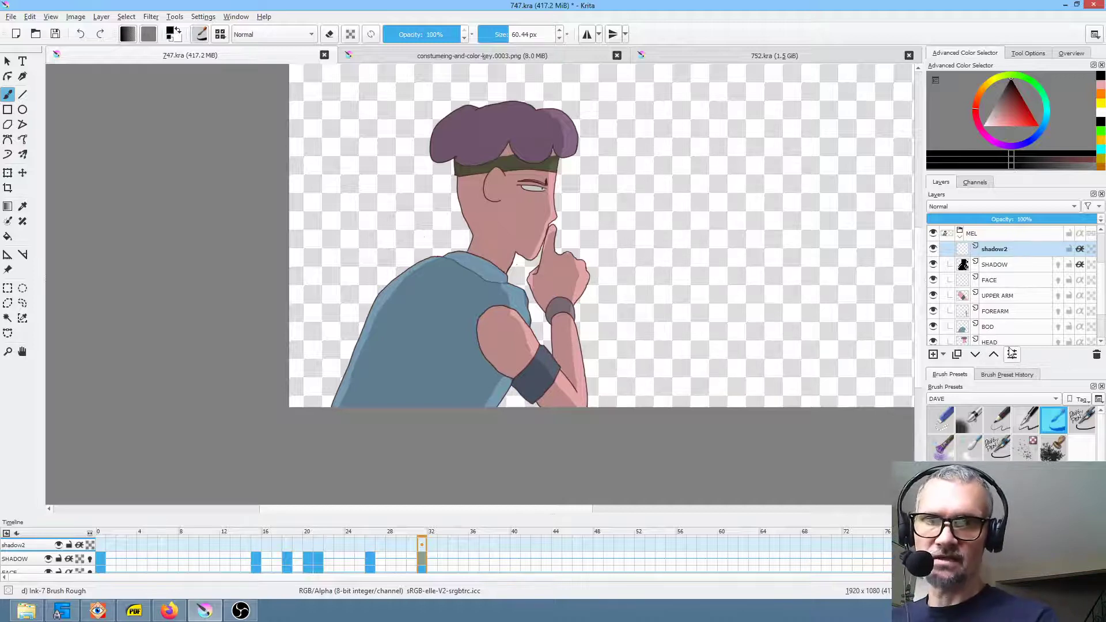
{"action": "mouse_move", "coordinate": [1014, 333]}
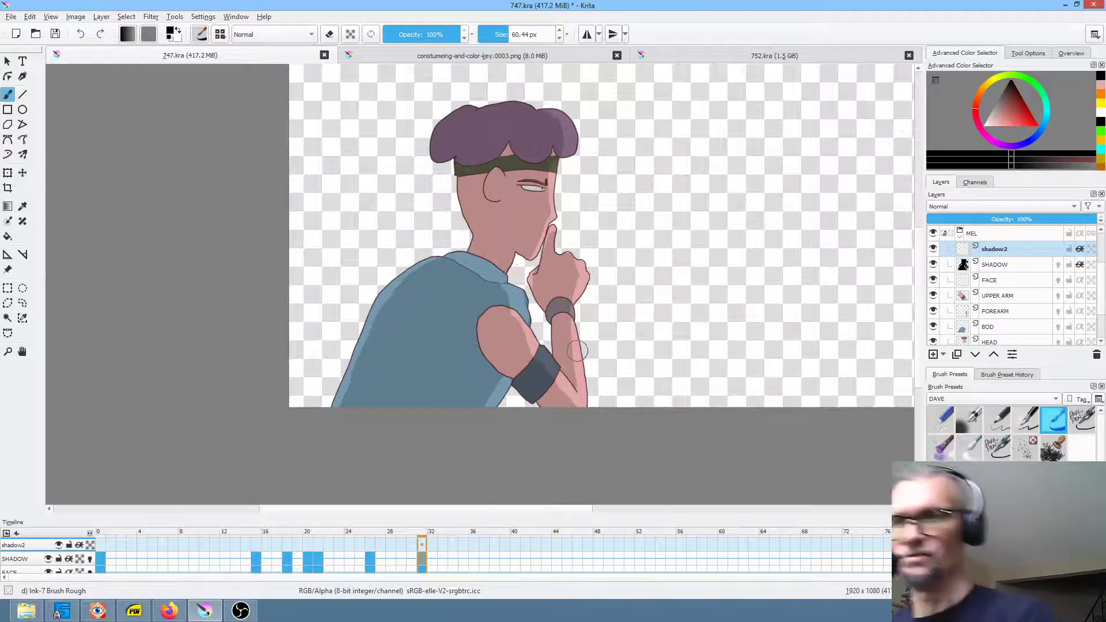
{"action": "mouse_move", "coordinate": [454, 160]}
{"action": "left_mouse_down"}
{"action": "mouse_move", "coordinate": [509, 142]}
{"action": "mouse_move", "coordinate": [526, 159]}
{"action": "mouse_move", "coordinate": [551, 148]}
{"action": "mouse_move", "coordinate": [576, 154]}
{"action": "left_mouse_up"}
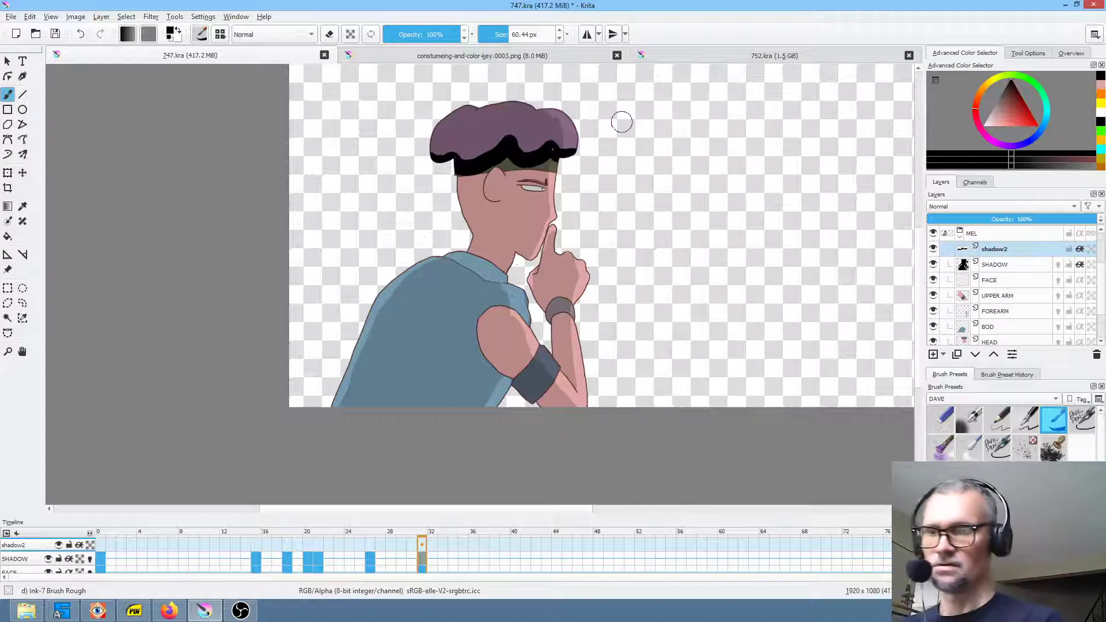
- At frame 0, erase the misplaced band on shadow2 and paint a new black one along the hair's lower edge
{"action": "left_click", "coordinate": [101, 544]}
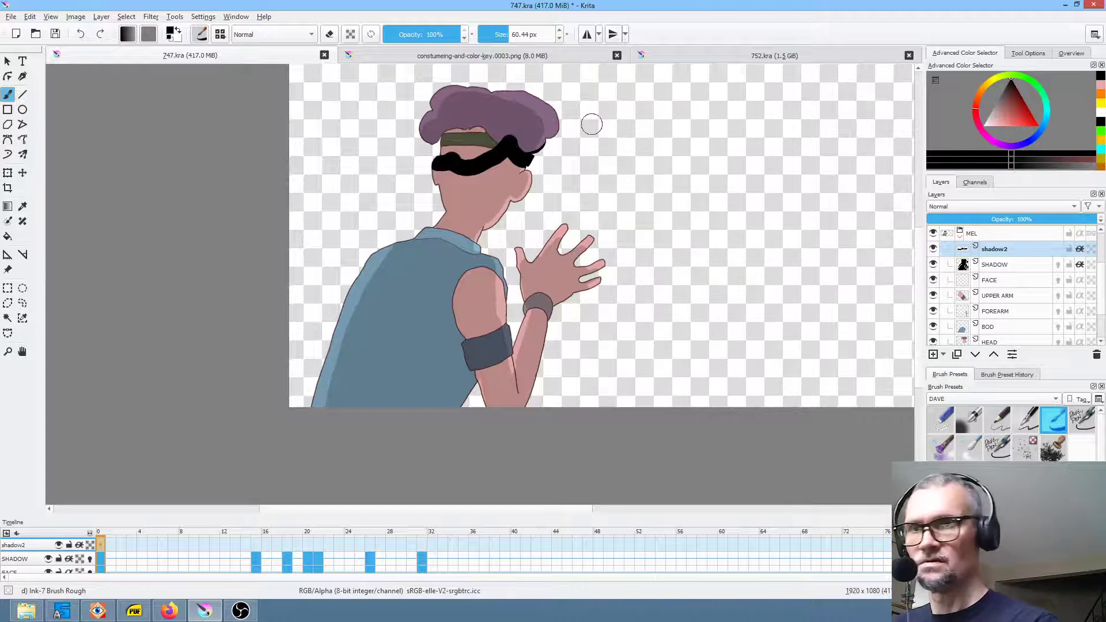
{"action": "key", "text": "e"}
{"action": "left_click_drag", "start_coordinate": [539, 154], "coordinate": [429, 161]}
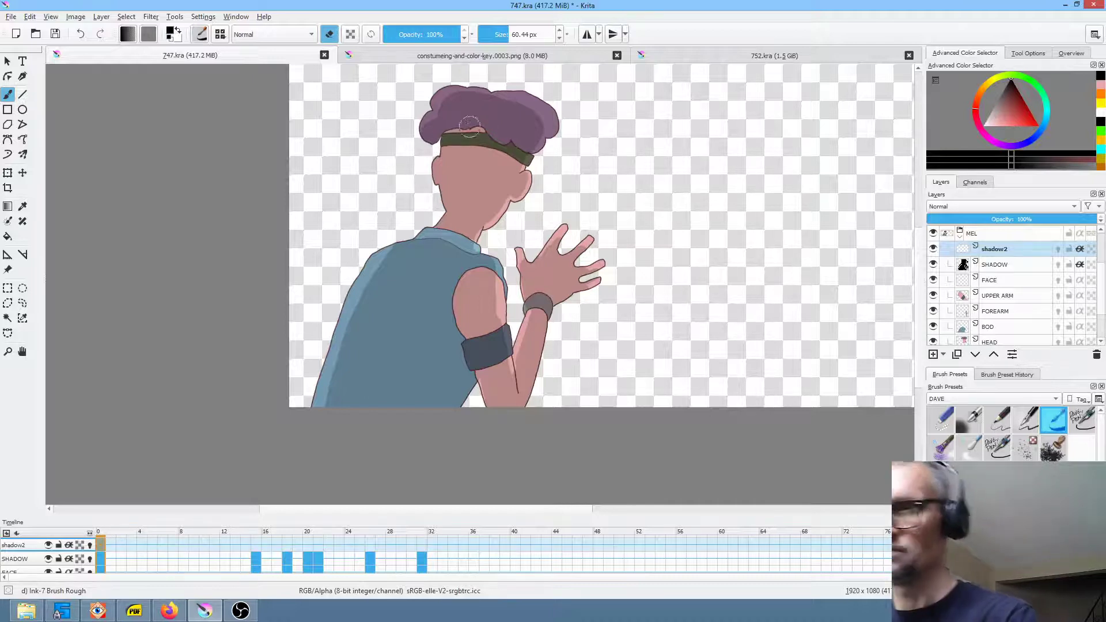
{"action": "key", "text": "e"}
{"action": "mouse_move", "coordinate": [458, 124]}
{"action": "left_mouse_down"}
{"action": "mouse_move", "coordinate": [425, 142]}
{"action": "mouse_move", "coordinate": [465, 127]}
{"action": "mouse_move", "coordinate": [508, 144]}
{"action": "mouse_move", "coordinate": [555, 141]}
{"action": "left_mouse_up"}
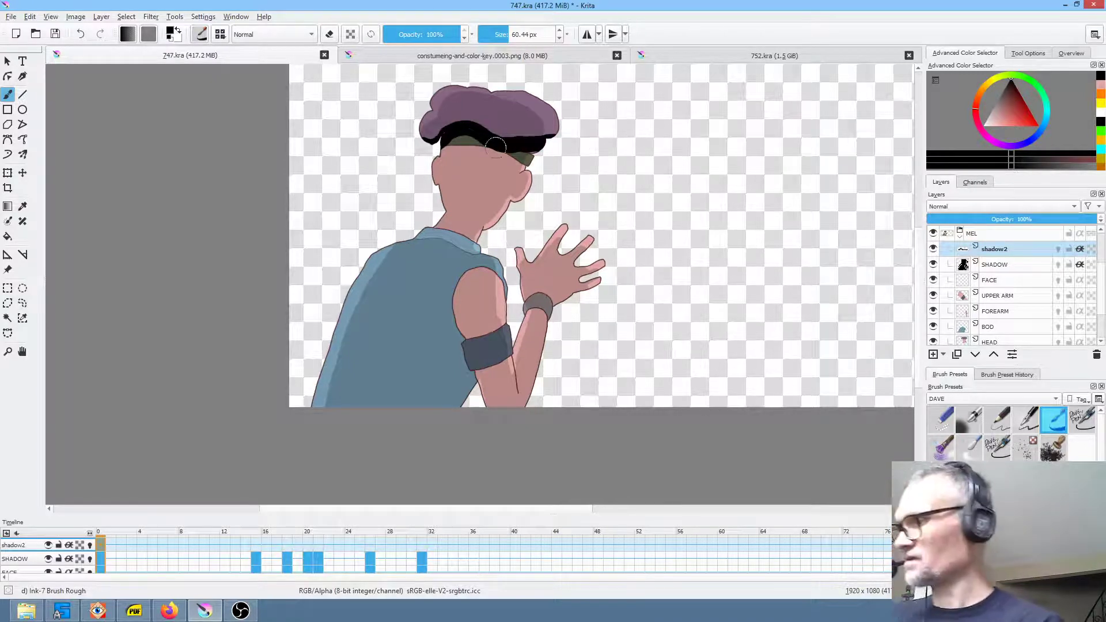
- Paint fresh black shadow bands under the hair on shadow2 at frames 15 and 18, matching each head pose
{"action": "left_click", "coordinate": [255, 543]}
{"action": "key", "text": "Delete"}
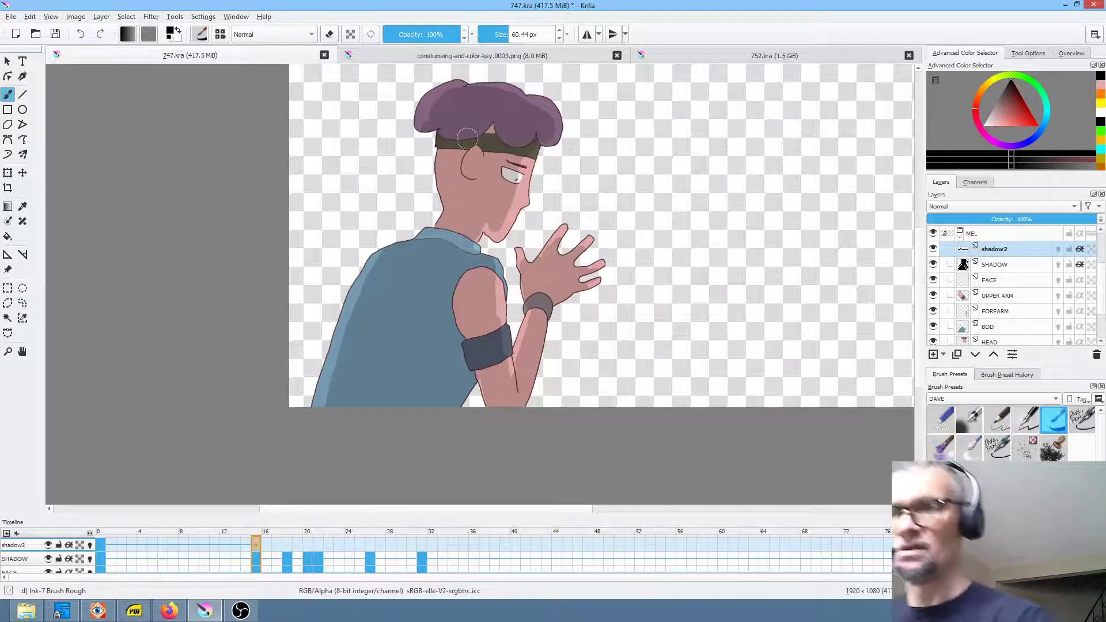
{"action": "mouse_move", "coordinate": [419, 131]}
{"action": "left_mouse_down"}
{"action": "mouse_move", "coordinate": [490, 127]}
{"action": "mouse_move", "coordinate": [543, 140]}
{"action": "left_mouse_up"}
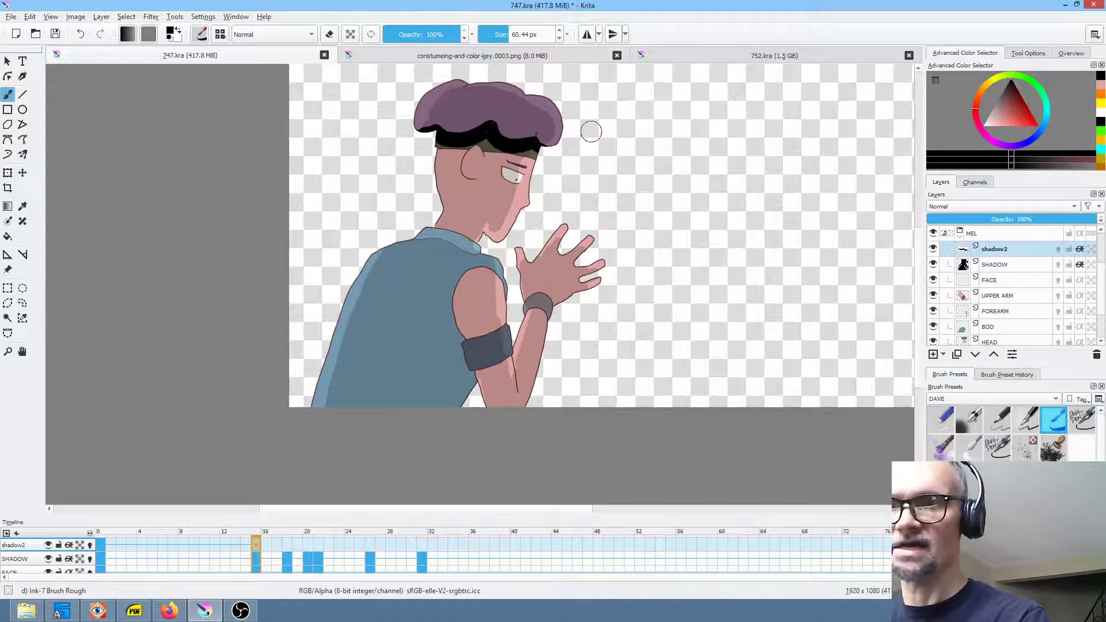
{"action": "left_click", "coordinate": [288, 544]}
{"action": "mouse_move", "coordinate": [425, 136]}
{"action": "left_mouse_down"}
{"action": "mouse_move", "coordinate": [463, 151]}
{"action": "mouse_move", "coordinate": [503, 136]}
{"action": "mouse_move", "coordinate": [518, 154]}
{"action": "mouse_move", "coordinate": [573, 153]}
{"action": "left_mouse_up"}
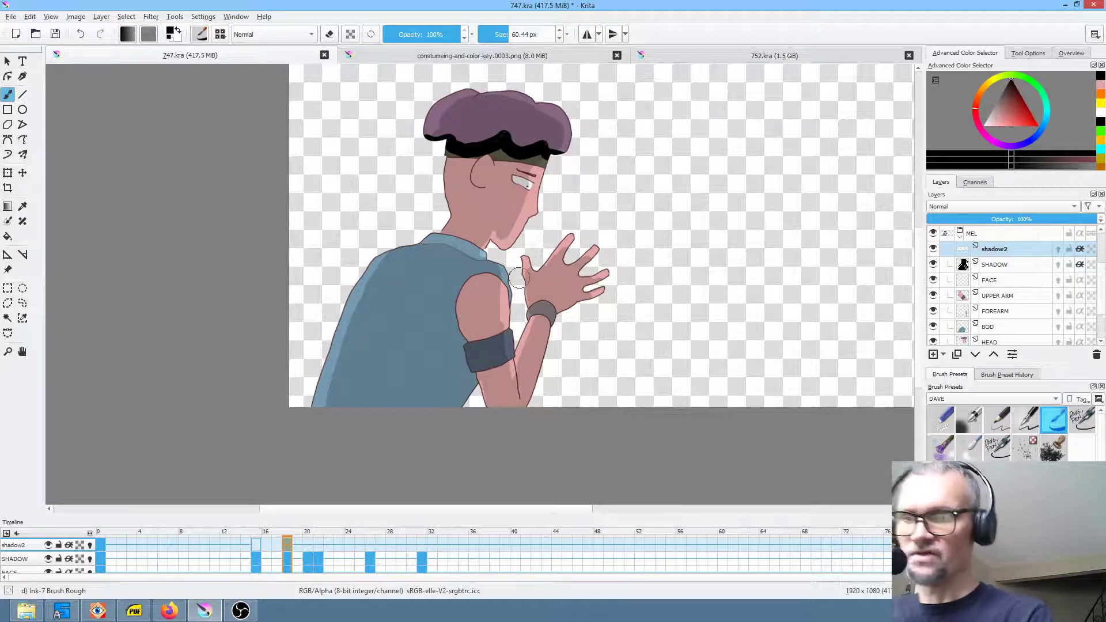
- Replace the hair shadow on shadow2 with a black band fitted to the head pose at frames 20, 21 and 26
{"action": "left_click", "coordinate": [310, 543]}
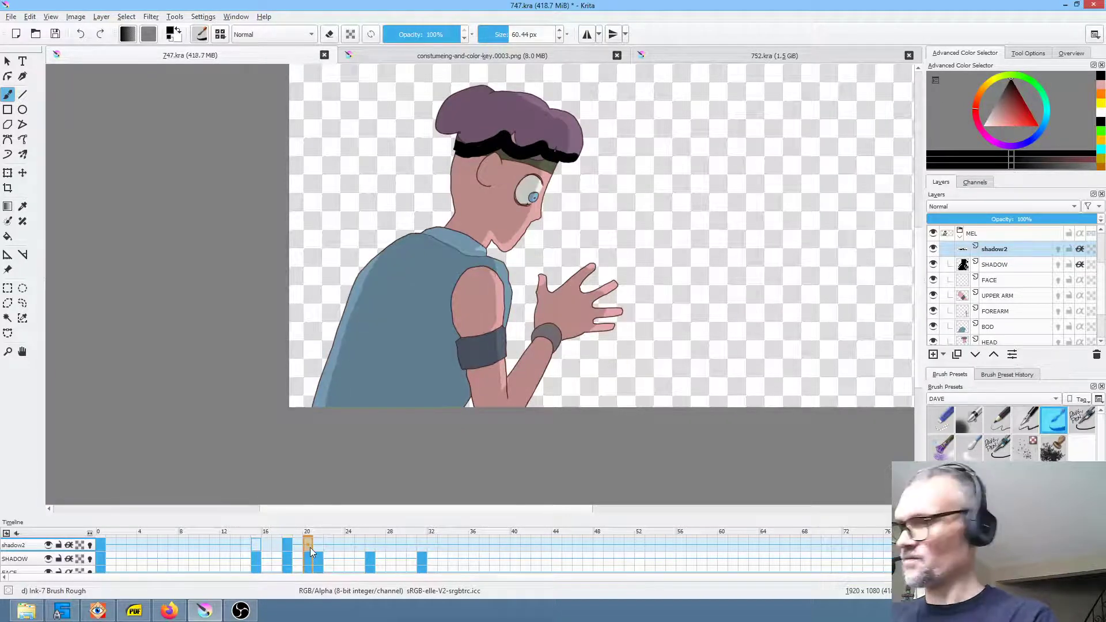
{"action": "key", "text": "Delete"}
{"action": "mouse_move", "coordinate": [435, 134]}
{"action": "left_mouse_down"}
{"action": "mouse_move", "coordinate": [510, 134]}
{"action": "mouse_move", "coordinate": [522, 151]}
{"action": "mouse_move", "coordinate": [579, 161]}
{"action": "left_mouse_up"}
{"action": "left_click", "coordinate": [321, 546]}
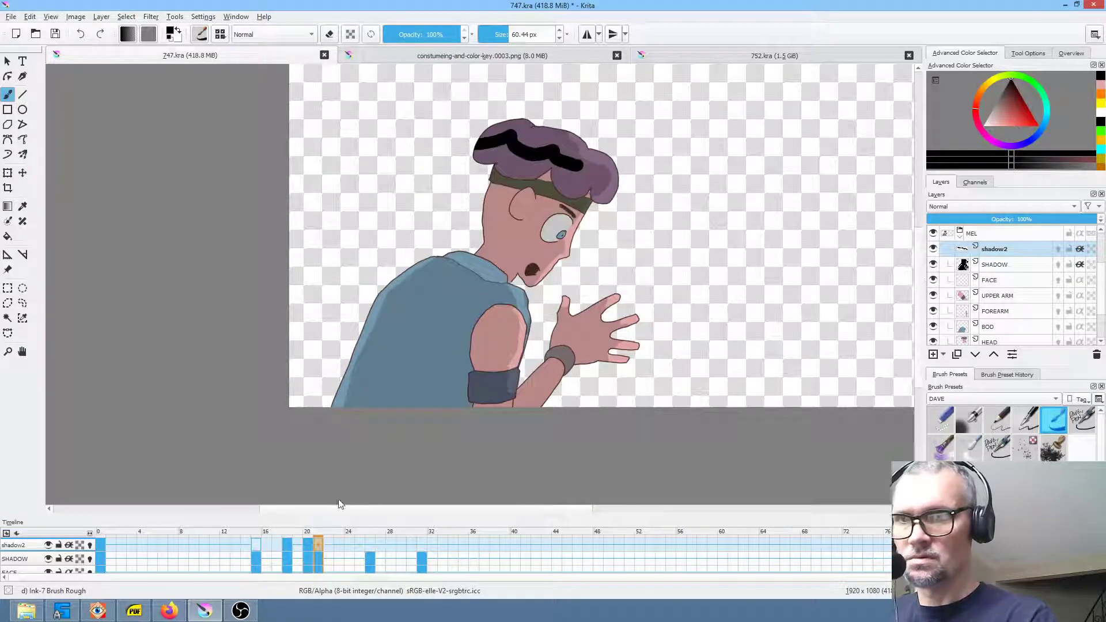
{"action": "mouse_move", "coordinate": [471, 162]}
{"action": "left_mouse_down"}
{"action": "mouse_move", "coordinate": [509, 176]}
{"action": "mouse_move", "coordinate": [549, 173]}
{"action": "mouse_move", "coordinate": [610, 202]}
{"action": "left_mouse_up"}
{"action": "left_click", "coordinate": [371, 548]}
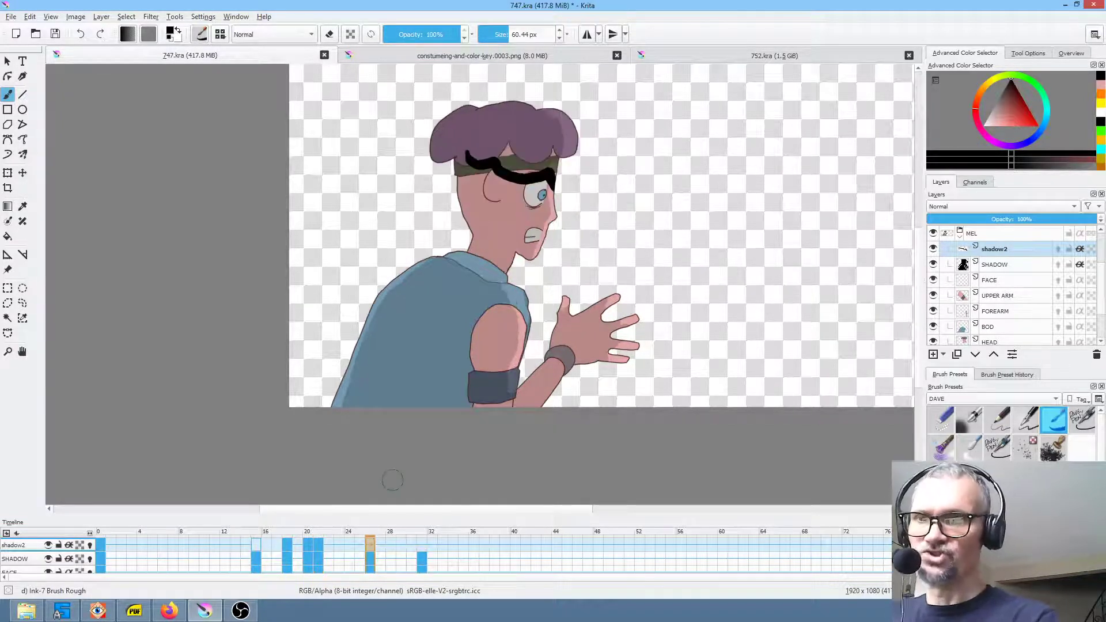
{"action": "left_click_drag", "start_coordinate": [432, 159], "coordinate": [567, 155]}
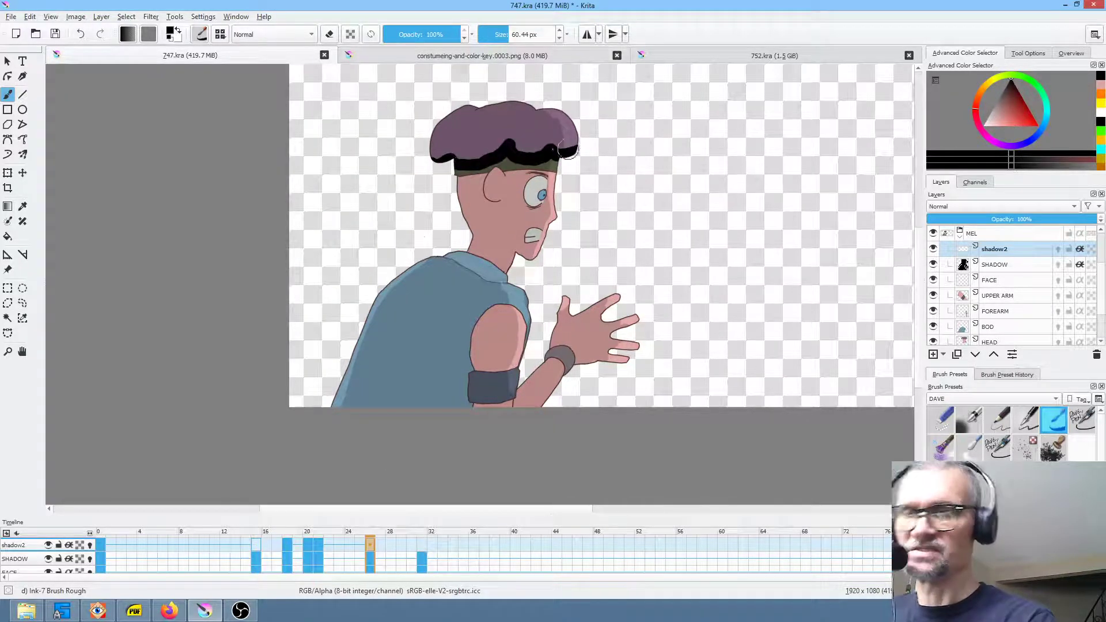
- Go to frame 31 and lower the shadow2 layer's opacity to 19%
{"action": "left_click", "coordinate": [422, 549]}
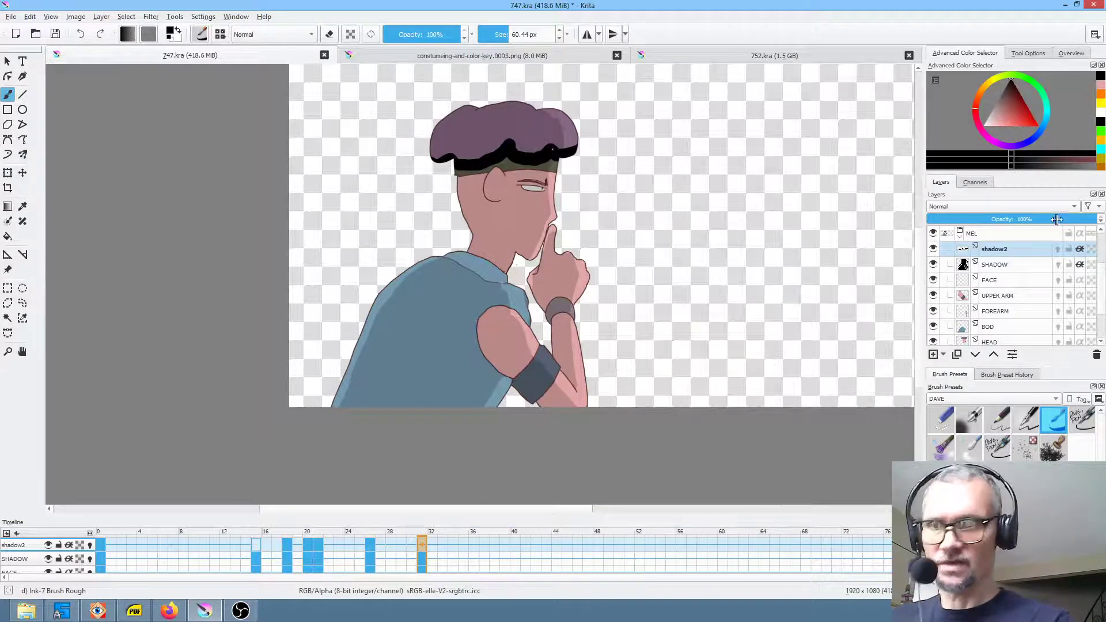
{"action": "left_click_drag", "start_coordinate": [1071, 218], "coordinate": [952, 221]}
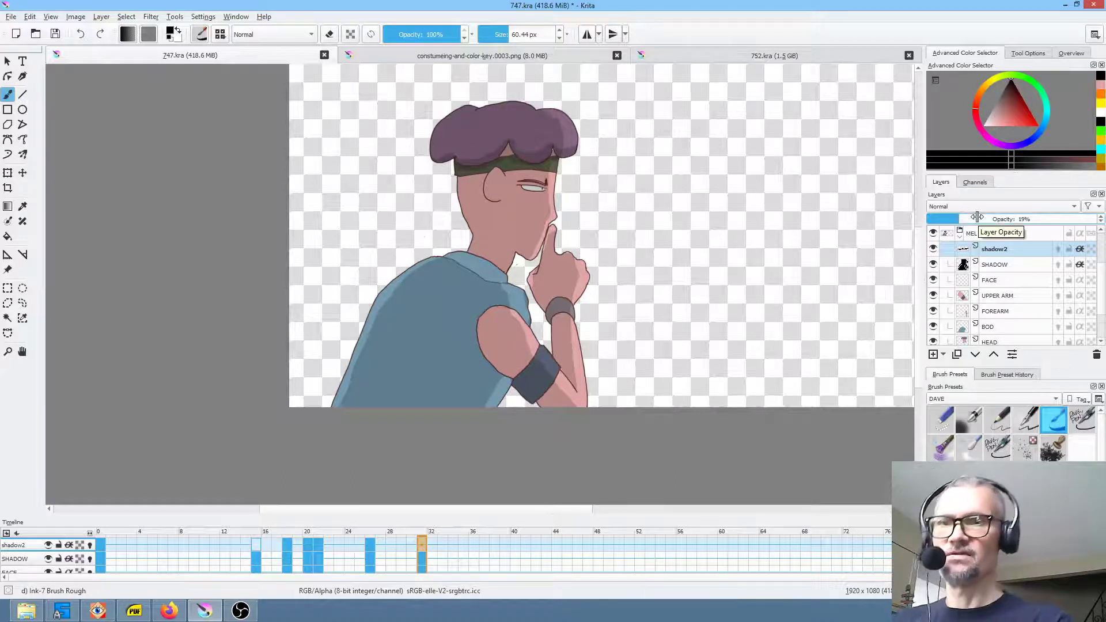
- At frame 0, paint a jagged black shadow on shadow2 over the shirt beside and below the upper arm
{"action": "left_click", "coordinate": [101, 544]}
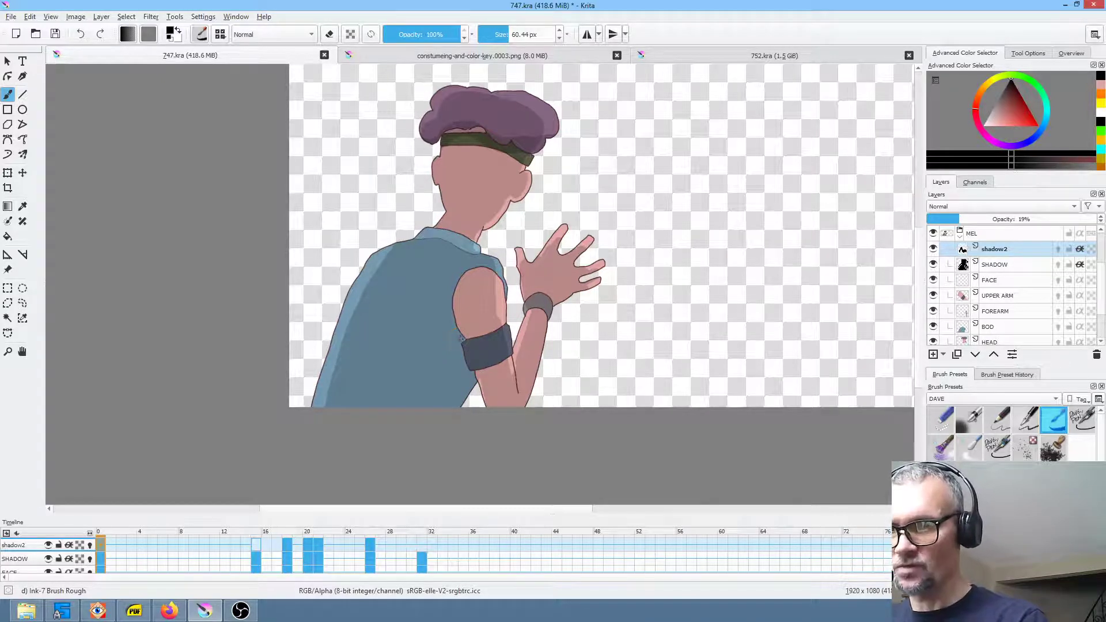
{"action": "left_click_drag", "start_coordinate": [458, 335], "coordinate": [445, 405]}
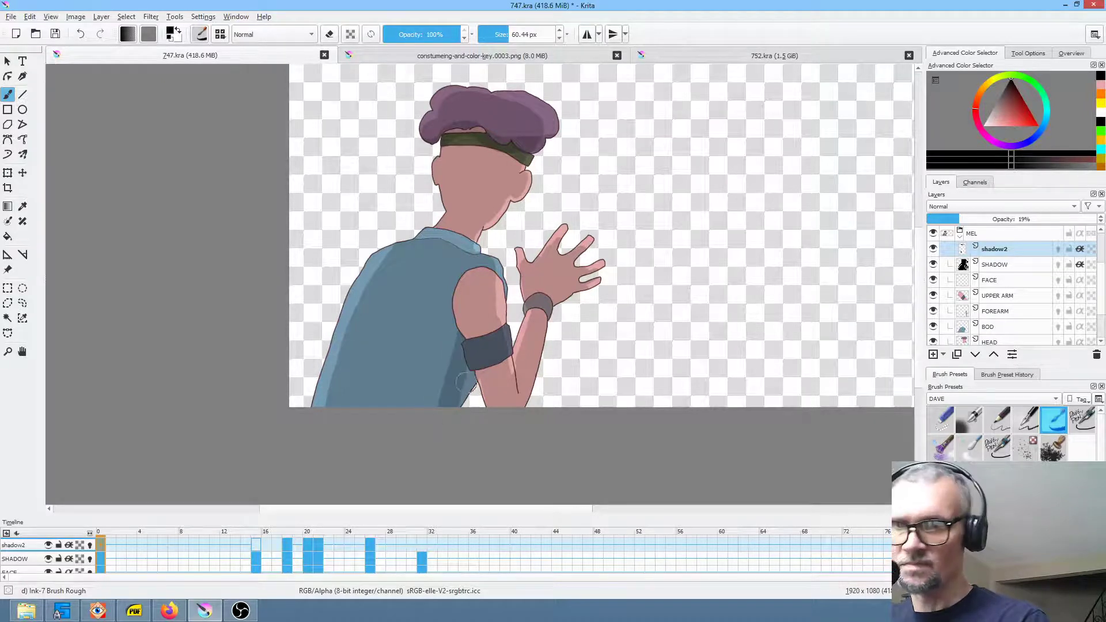
{"action": "left_click_drag", "start_coordinate": [454, 397], "coordinate": [464, 371]}
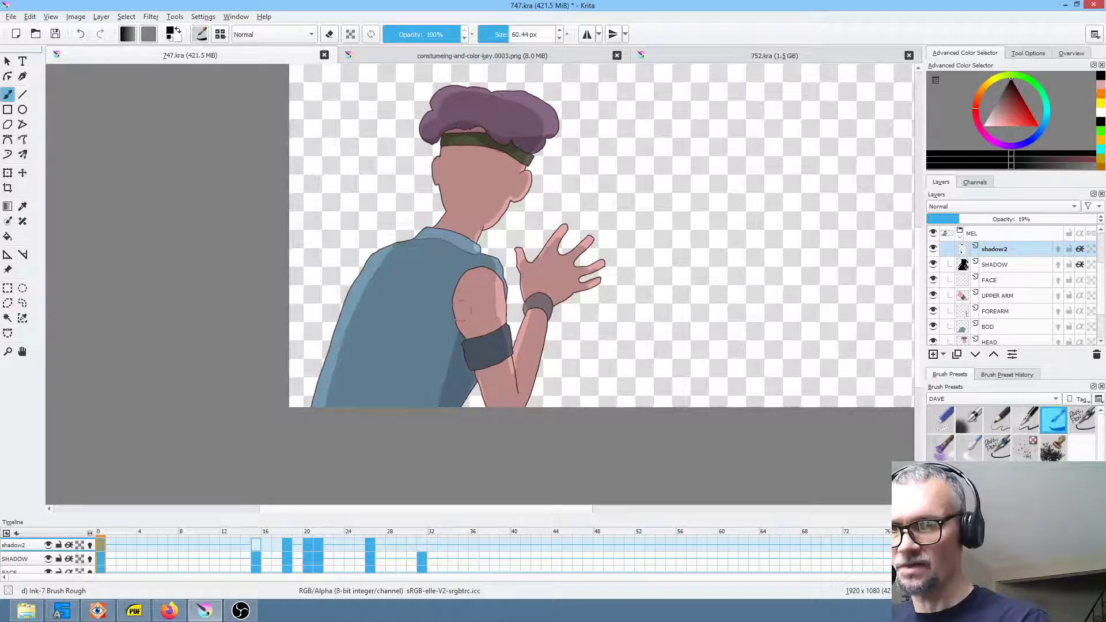
{"action": "left_click_drag", "start_coordinate": [468, 342], "coordinate": [501, 450]}
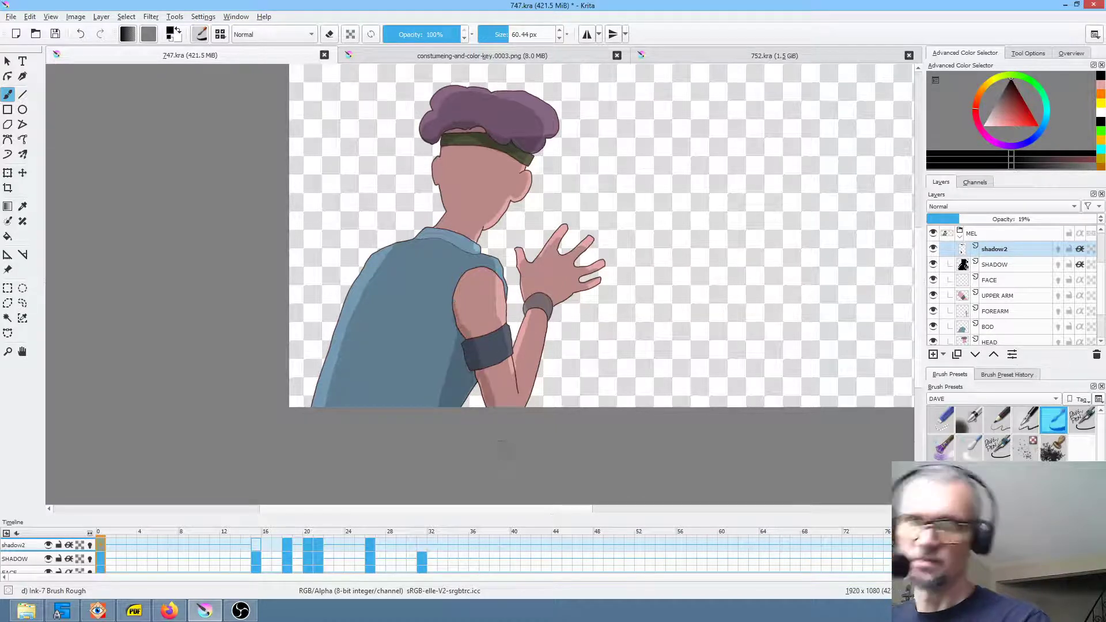
{"action": "left_click_drag", "start_coordinate": [457, 341], "coordinate": [441, 408]}
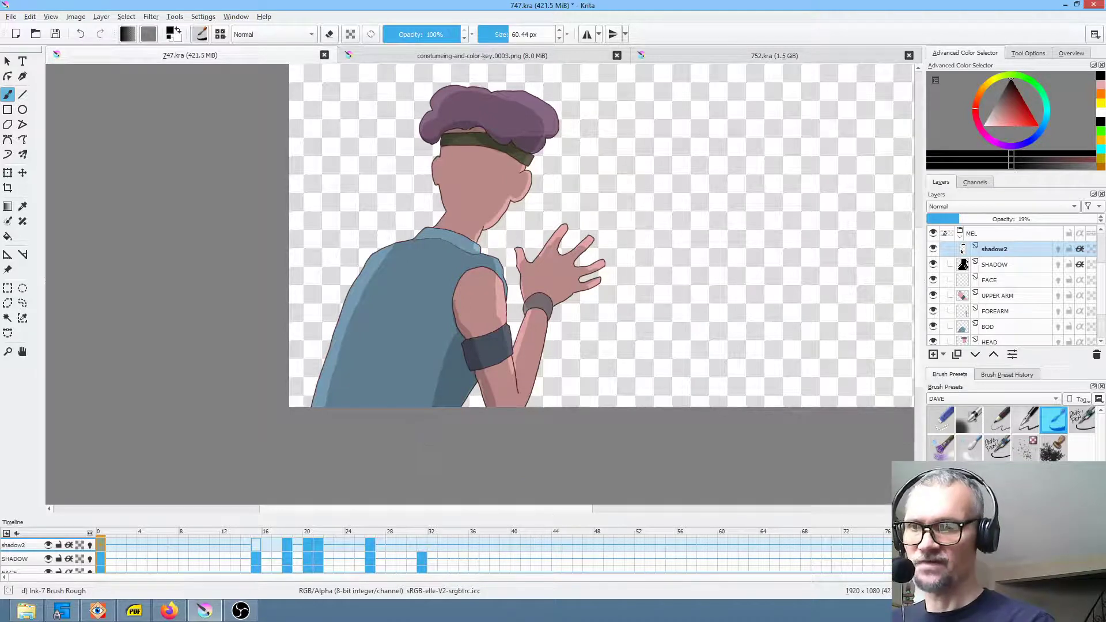
{"action": "left_click_drag", "start_coordinate": [454, 323], "coordinate": [419, 442]}
{"action": "left_click_drag", "start_coordinate": [449, 351], "coordinate": [429, 433]}
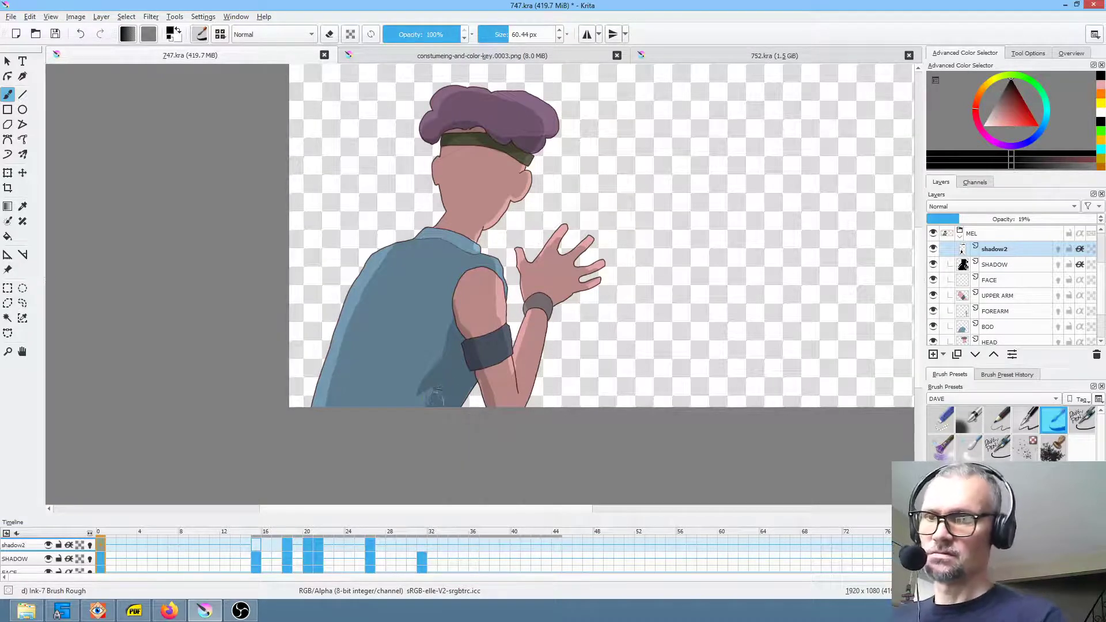
- Lasso the shirt-and-arm shadow on shadow2 at frame 0 and paste a copy as a new layer
{"action": "left_click", "coordinate": [257, 541]}
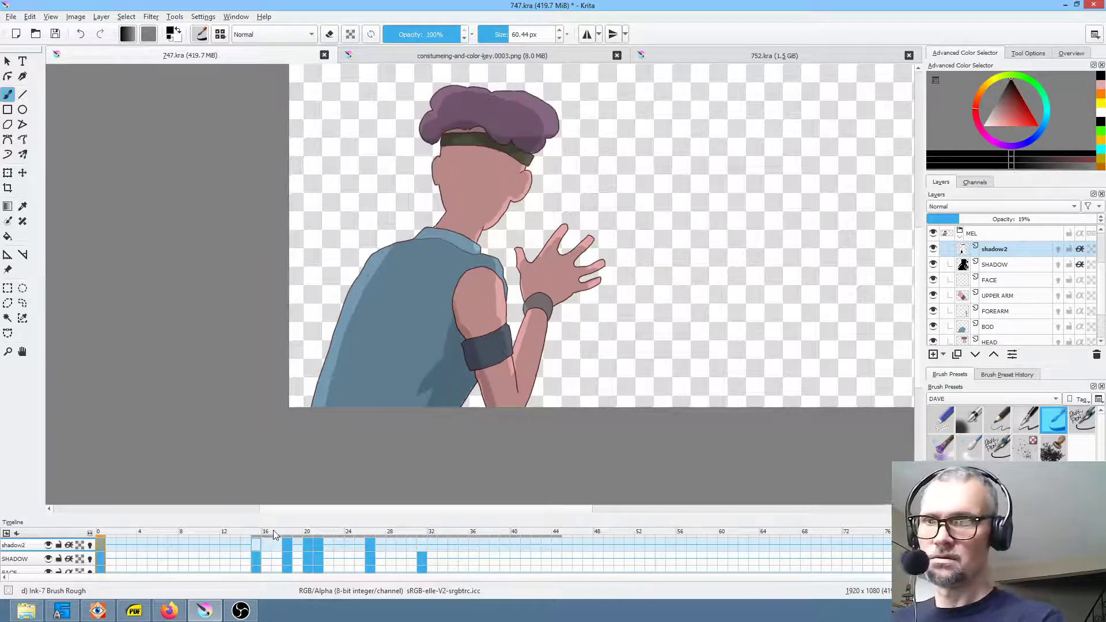
{"action": "key", "text": "comma"}
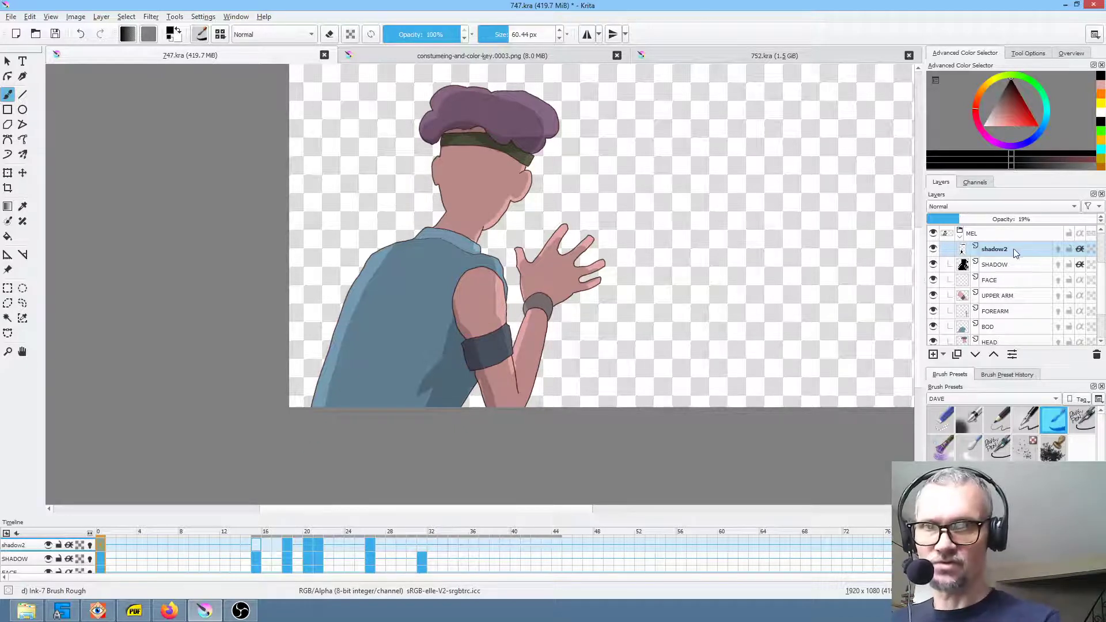
{"action": "key", "text": "l"}
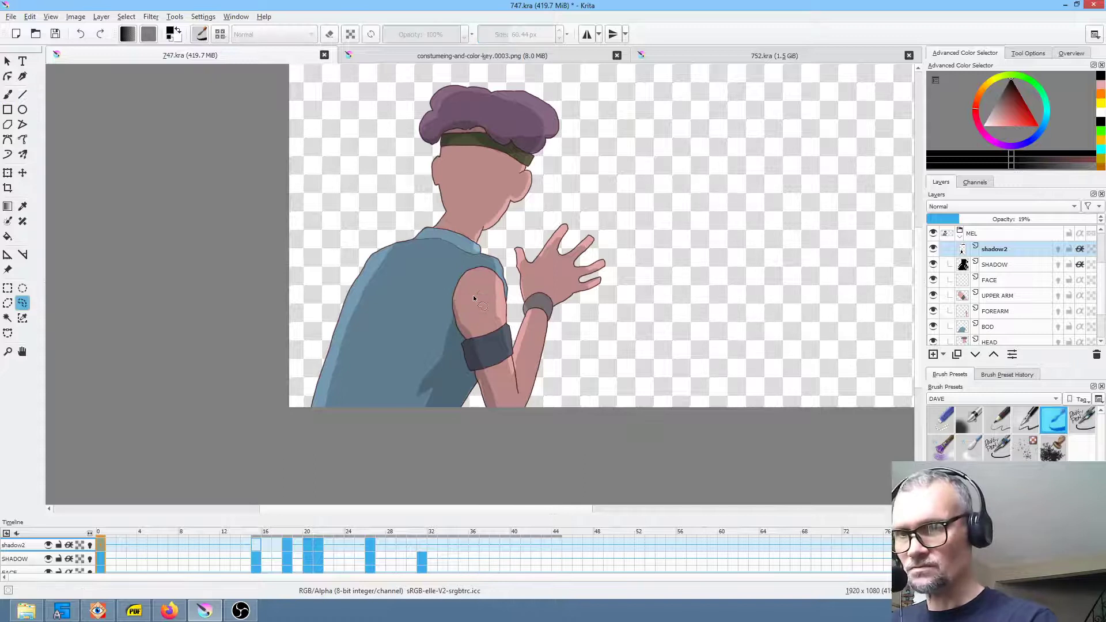
{"action": "left_click_drag", "start_coordinate": [510, 397], "coordinate": [500, 311]}
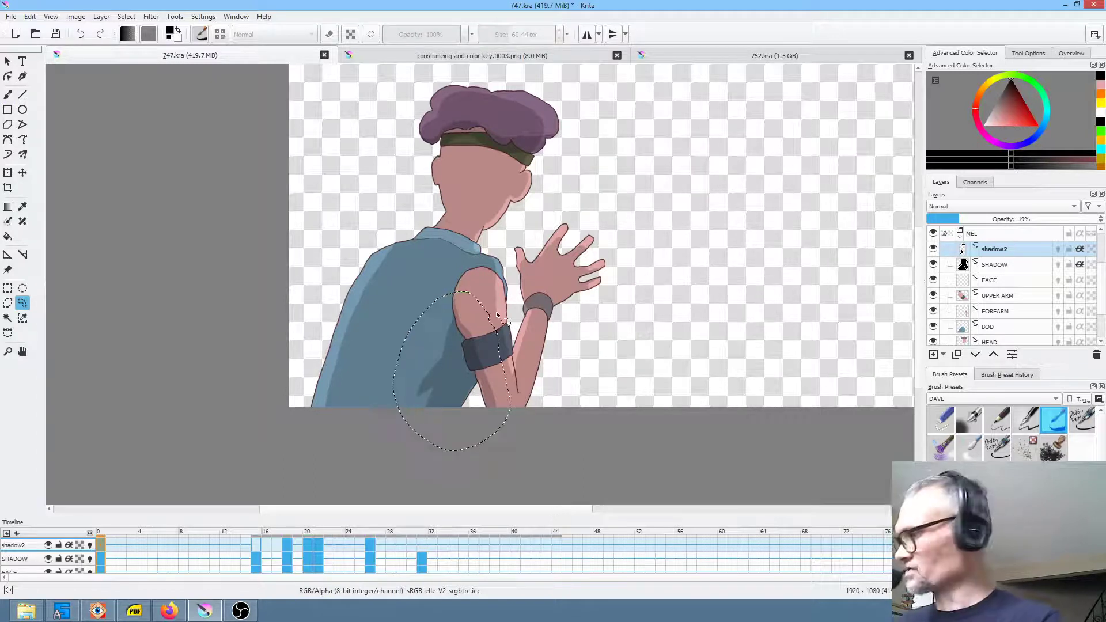
{"action": "key", "text": "ctrl+c"}
{"action": "key", "text": "ctrl+v"}
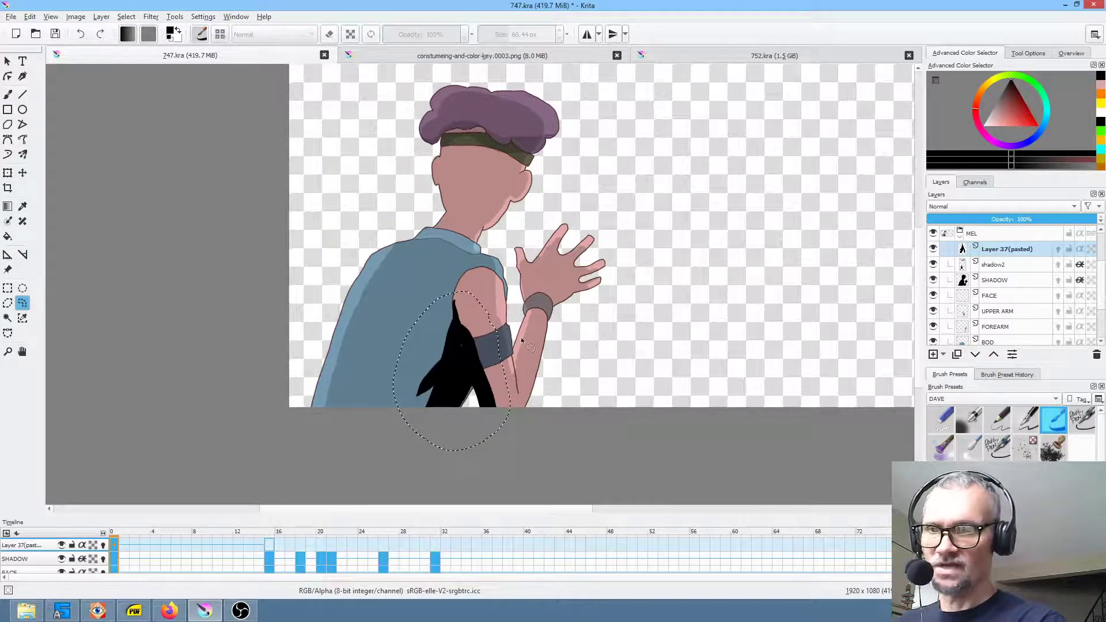
- Move the pasted shadow's keyframe from frame 0 to frame 15 and lower its layer opacity to 19%
{"action": "left_click", "coordinate": [268, 543]}
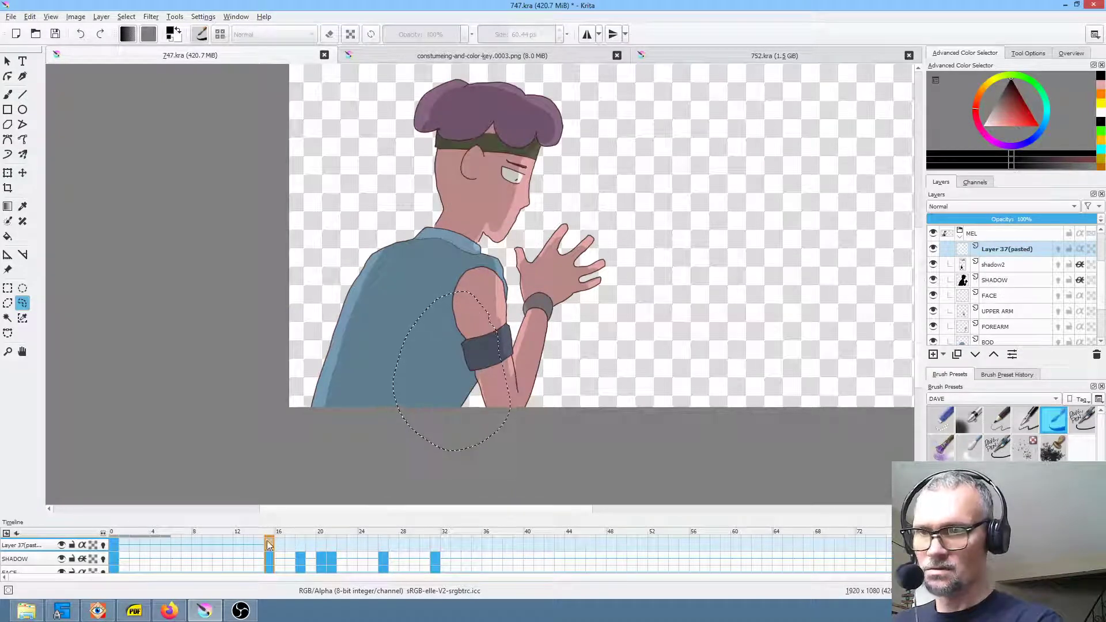
{"action": "left_click", "coordinate": [113, 543]}
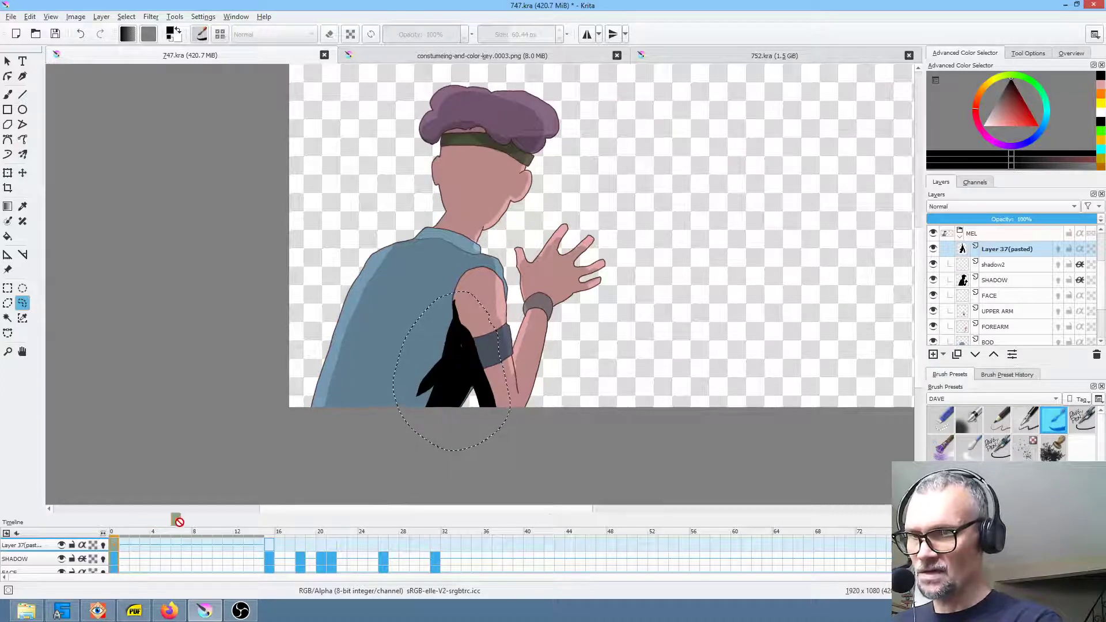
{"action": "left_click", "coordinate": [268, 544]}
{"action": "left_click_drag", "start_coordinate": [268, 544], "coordinate": [270, 544]}
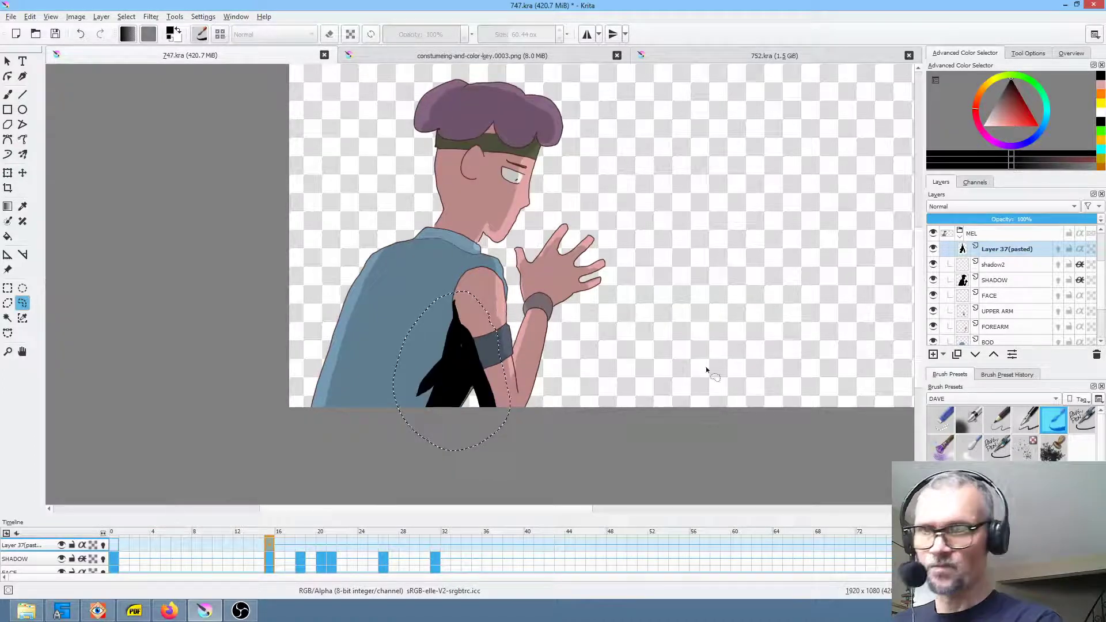
{"action": "left_click", "coordinate": [1035, 264]}
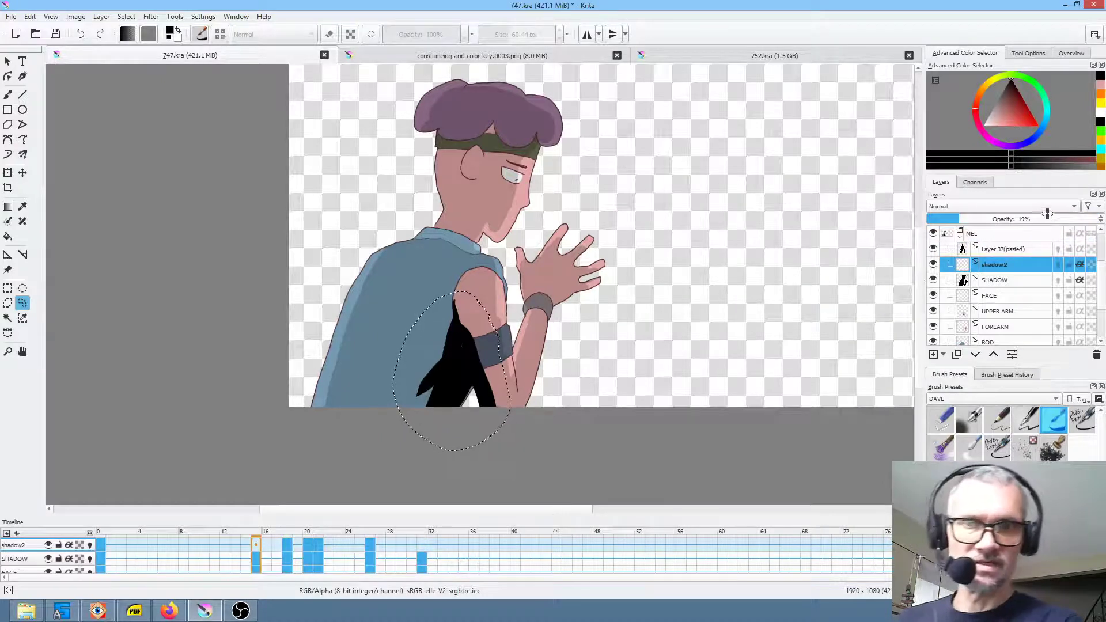
{"action": "left_click", "coordinate": [1014, 249]}
{"action": "left_click_drag", "start_coordinate": [1043, 220], "coordinate": [958, 219]}
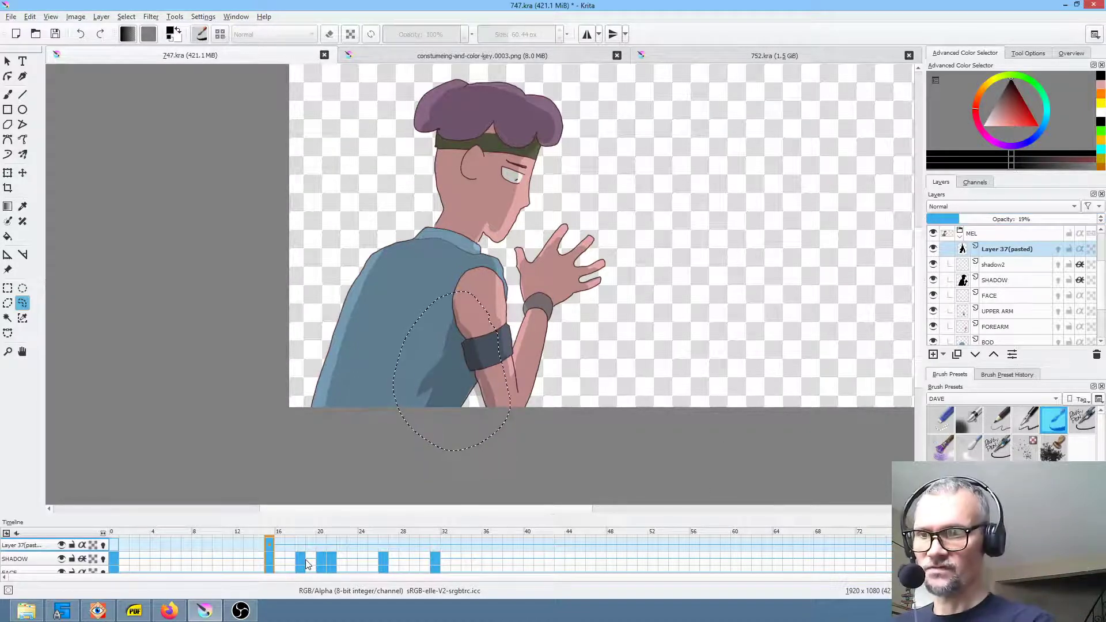
- At frame 18, transform the pasted shadow, shifting it slightly down to fit the shirt and arm pose
{"action": "left_click", "coordinate": [119, 543]}
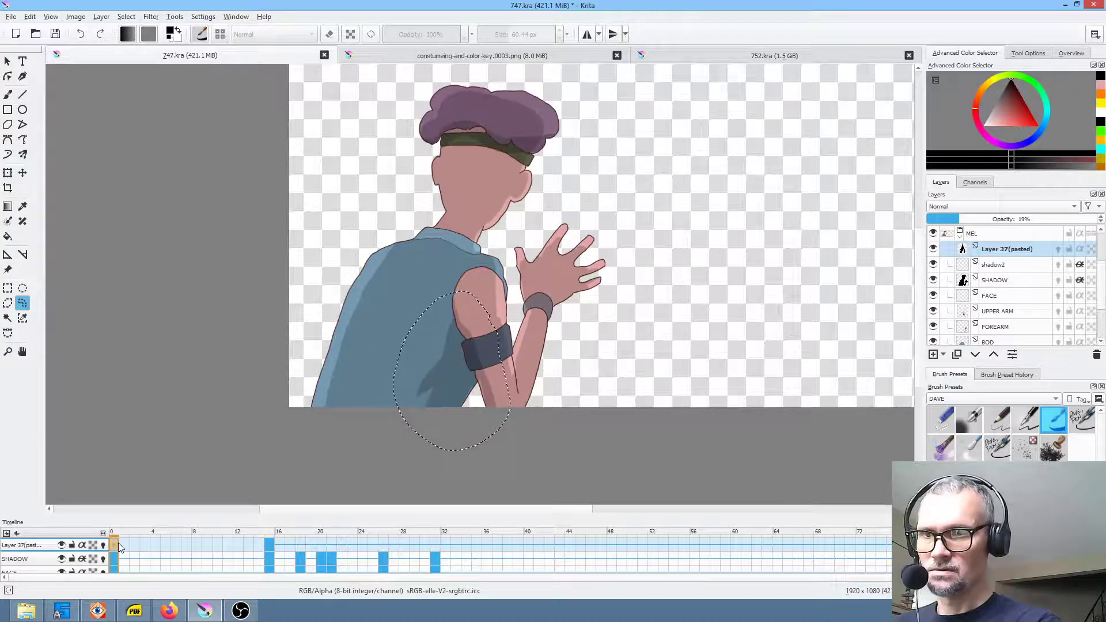
{"action": "left_click", "coordinate": [268, 541]}
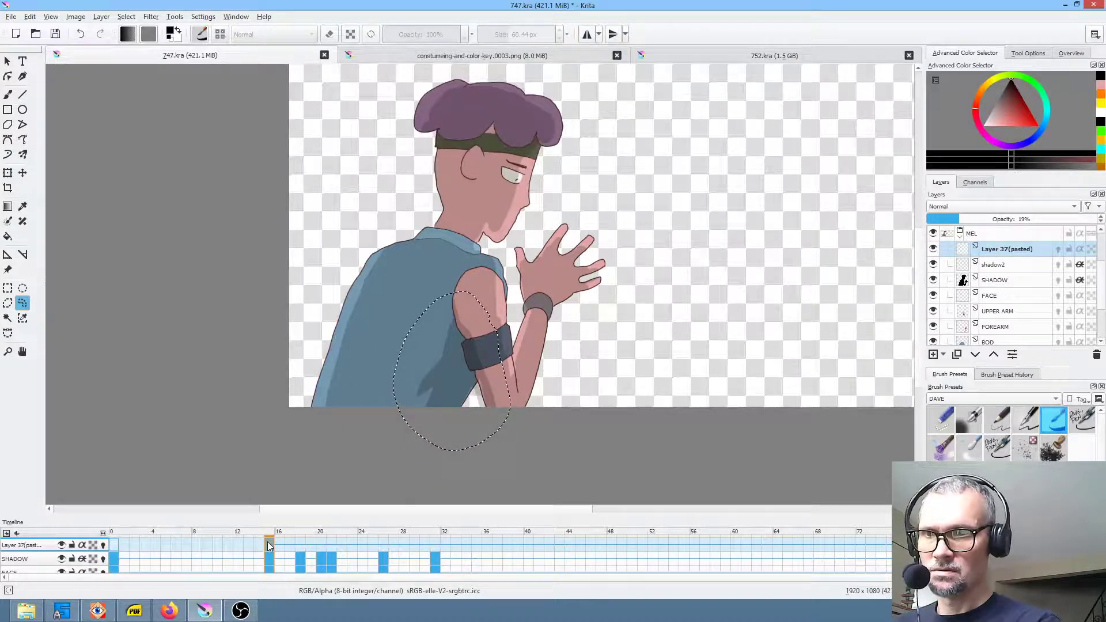
{"action": "left_click", "coordinate": [298, 543]}
{"action": "key", "text": "ctrl+z"}
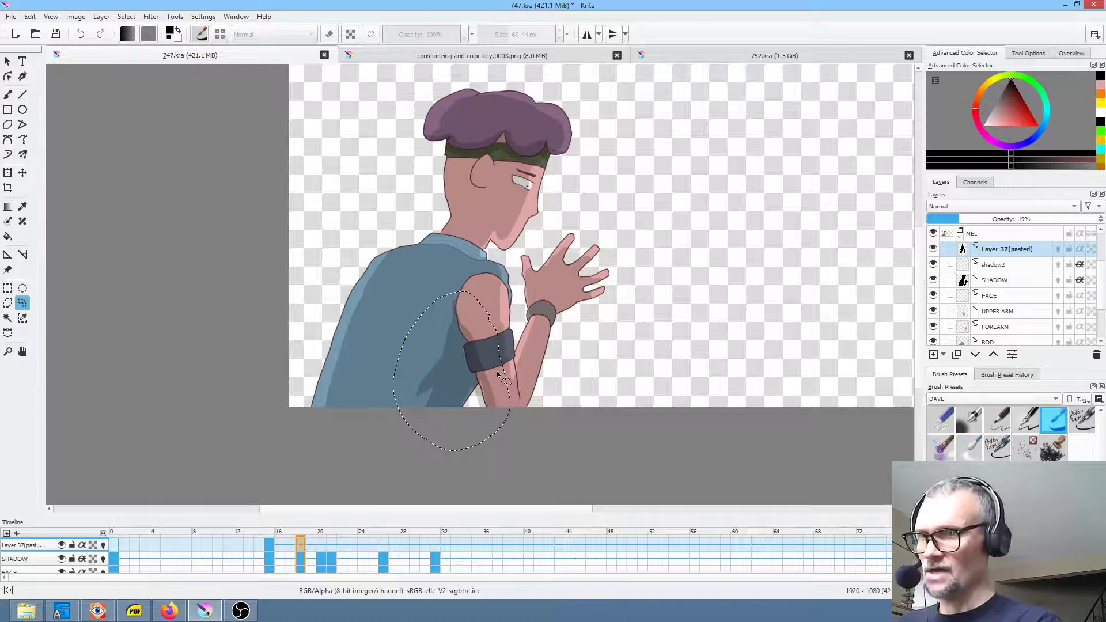
{"action": "key", "text": "ctrl+t"}
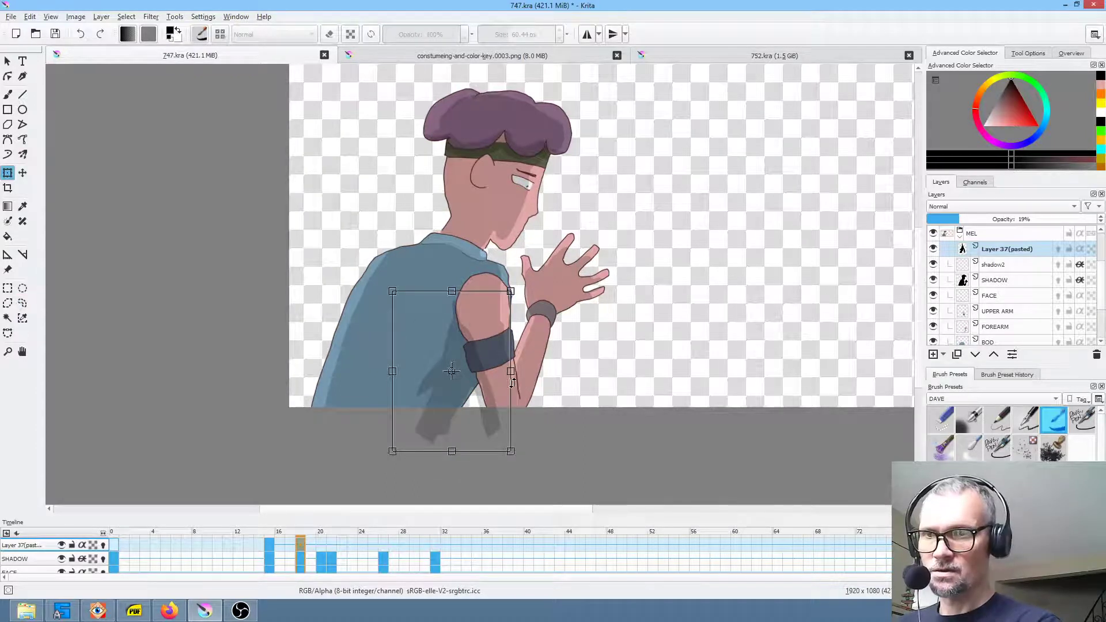
{"action": "left_click_drag", "start_coordinate": [492, 377], "coordinate": [494, 382]}
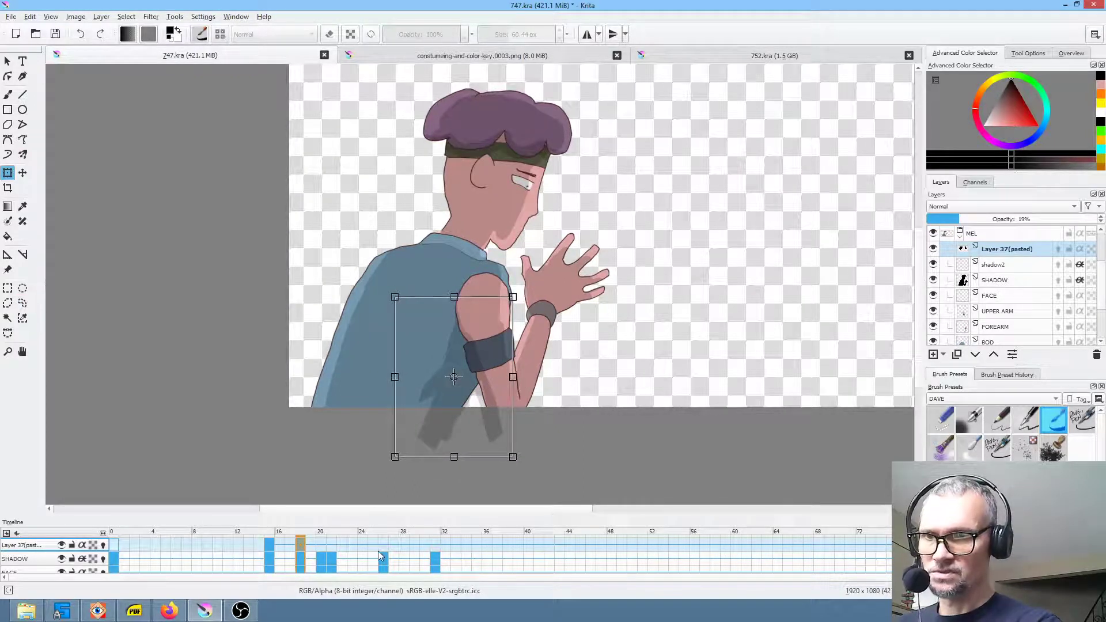
- Shift the pasted shadow slightly at frame 20, and rotate it clockwise and move it down at frame 21 to match the body
{"action": "left_click", "coordinate": [321, 545]}
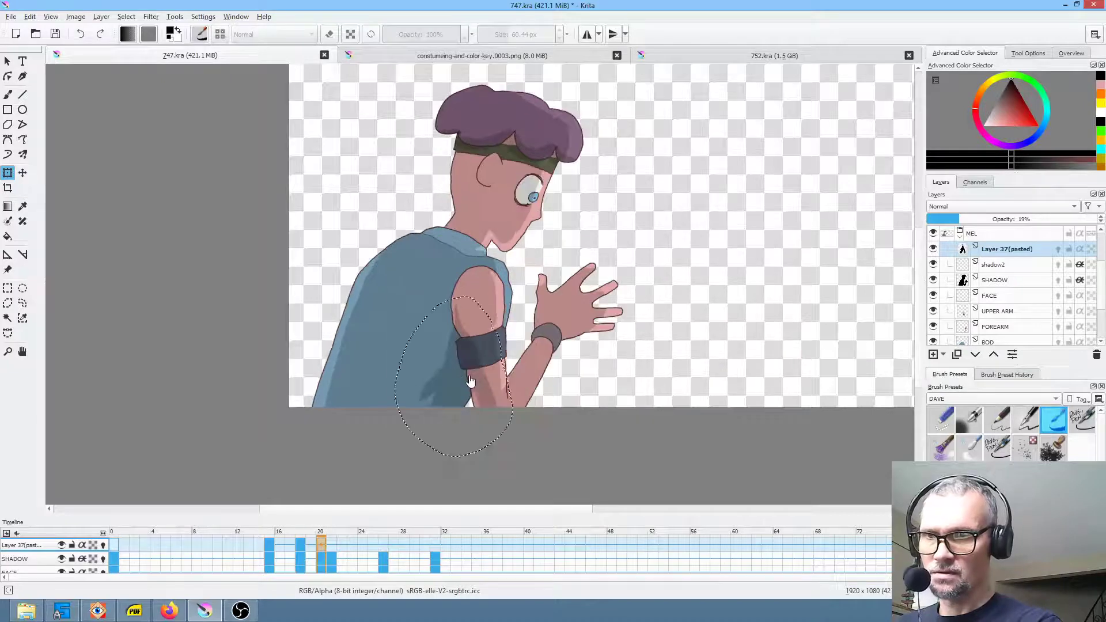
{"action": "left_click_drag", "start_coordinate": [478, 379], "coordinate": [475, 379]}
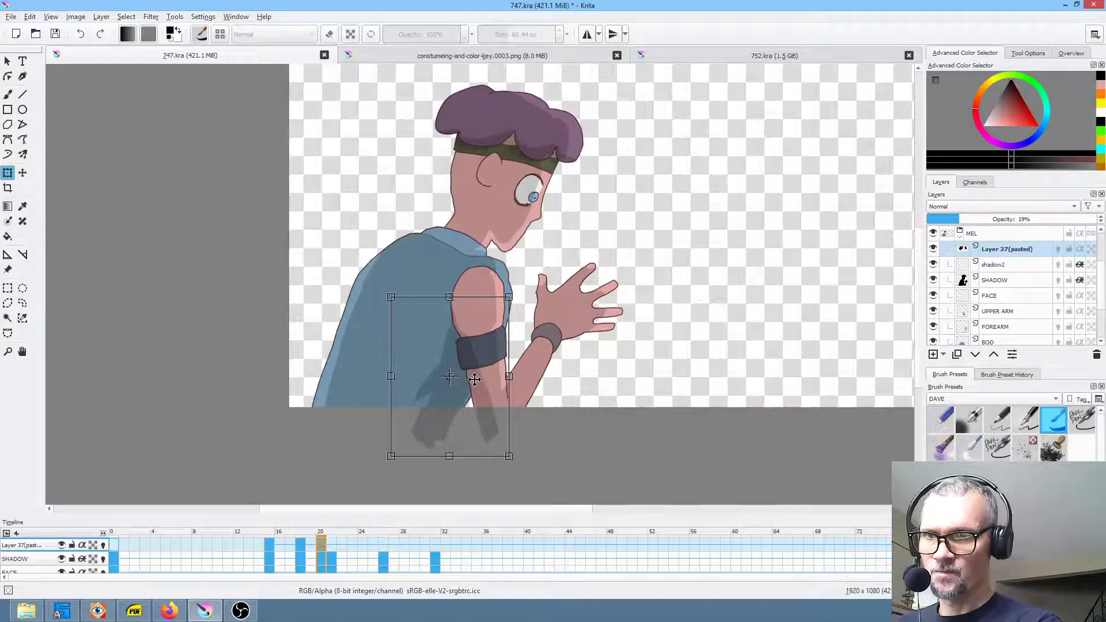
{"action": "left_click", "coordinate": [333, 541]}
{"action": "left_click_drag", "start_coordinate": [583, 391], "coordinate": [563, 421]}
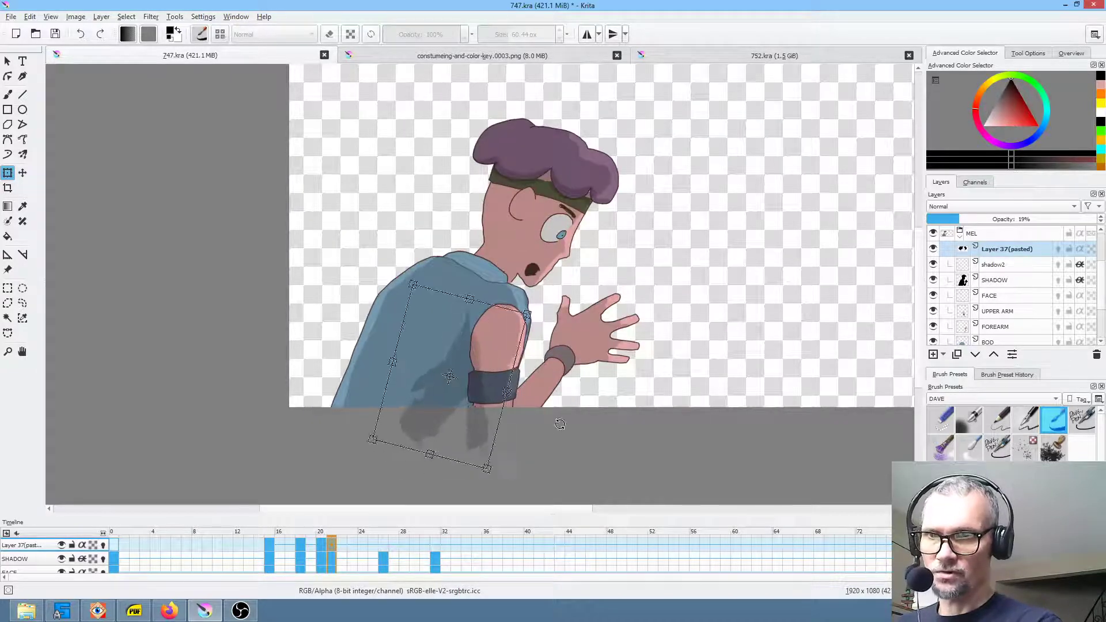
{"action": "left_click_drag", "start_coordinate": [431, 382], "coordinate": [431, 405]}
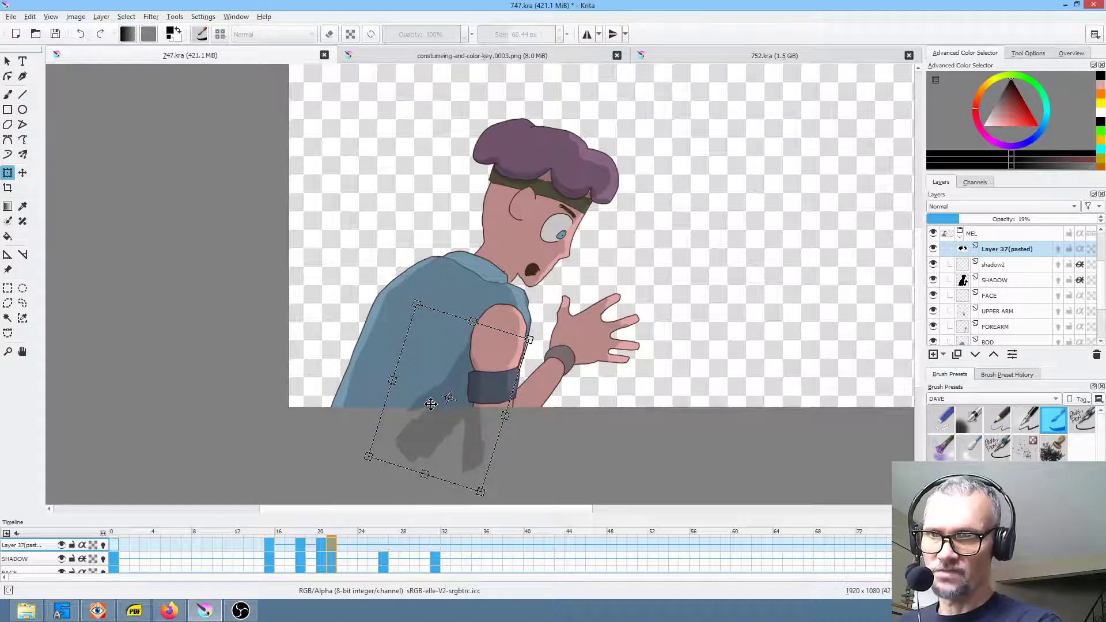
- At frame 31, clear the selection, erase the misfitting part of the pasted shadow and paint small shirt fold shadows near the arm
{"action": "left_click", "coordinate": [388, 543]}
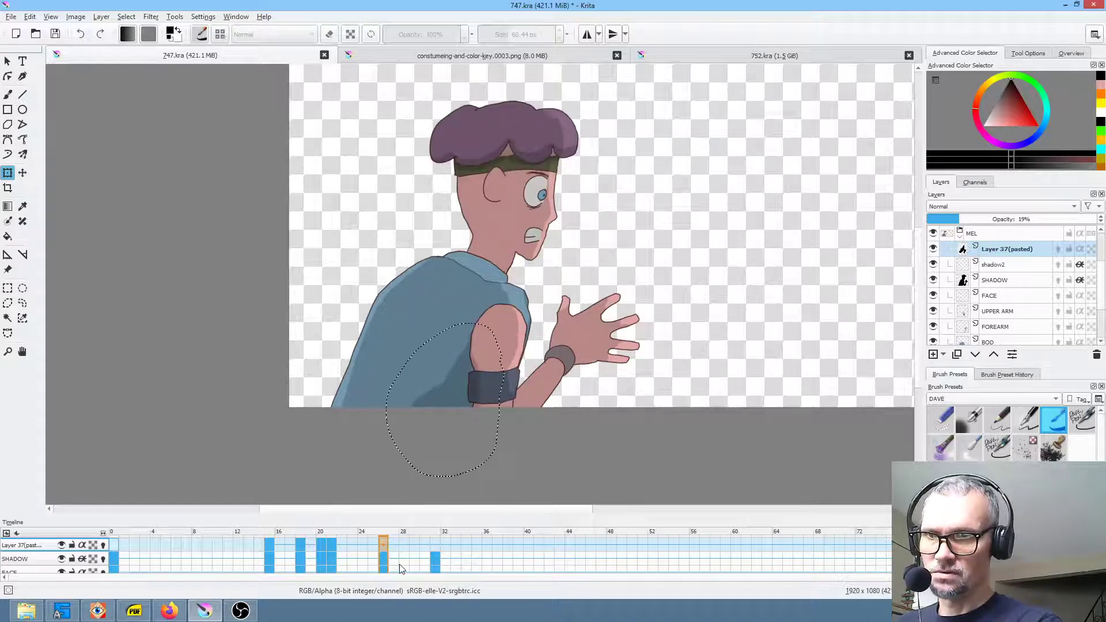
{"action": "left_click", "coordinate": [434, 546]}
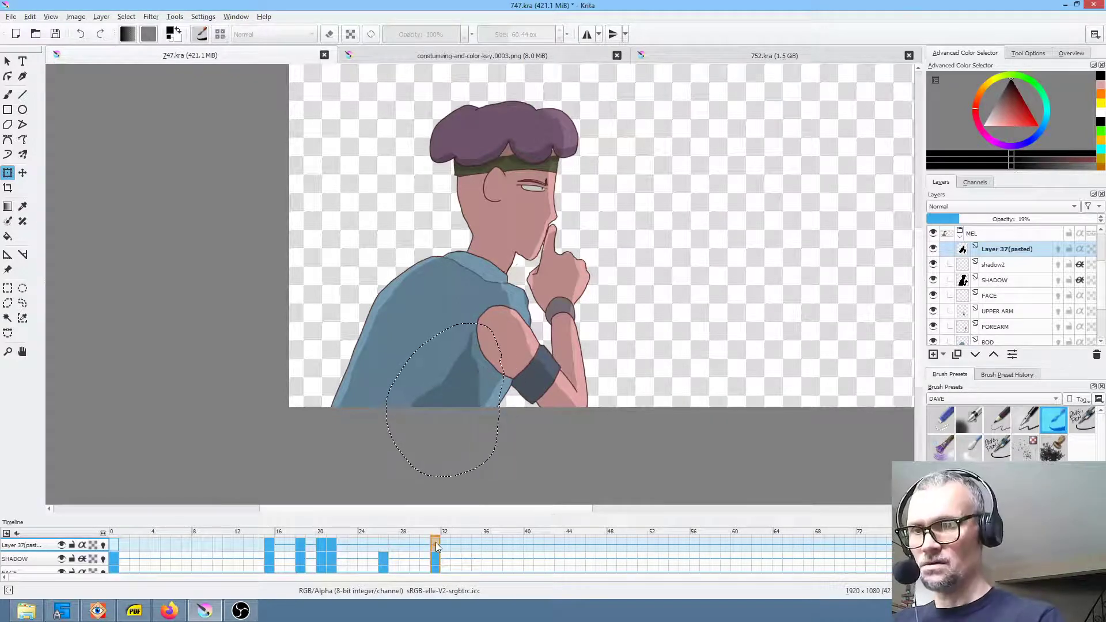
{"action": "key", "text": "ctrl+shift+a"}
{"action": "key", "text": "b"}
{"action": "key", "text": "e"}
{"action": "mouse_move", "coordinate": [472, 335]}
{"action": "left_mouse_down"}
{"action": "mouse_move", "coordinate": [454, 380]}
{"action": "mouse_move", "coordinate": [428, 399]}
{"action": "left_mouse_up"}
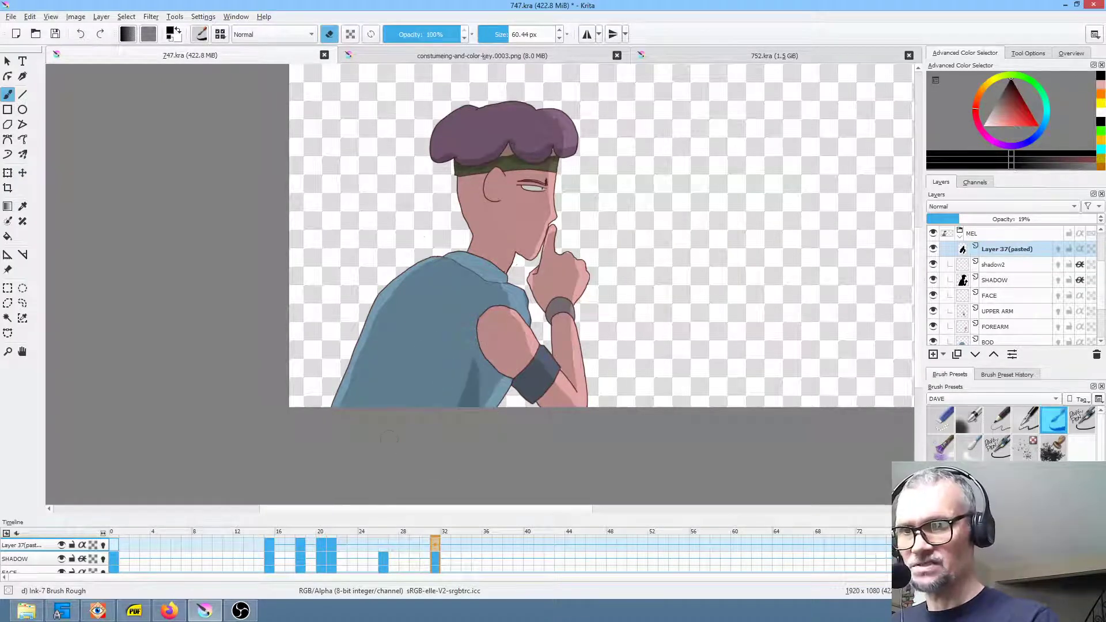
{"action": "key", "text": "e"}
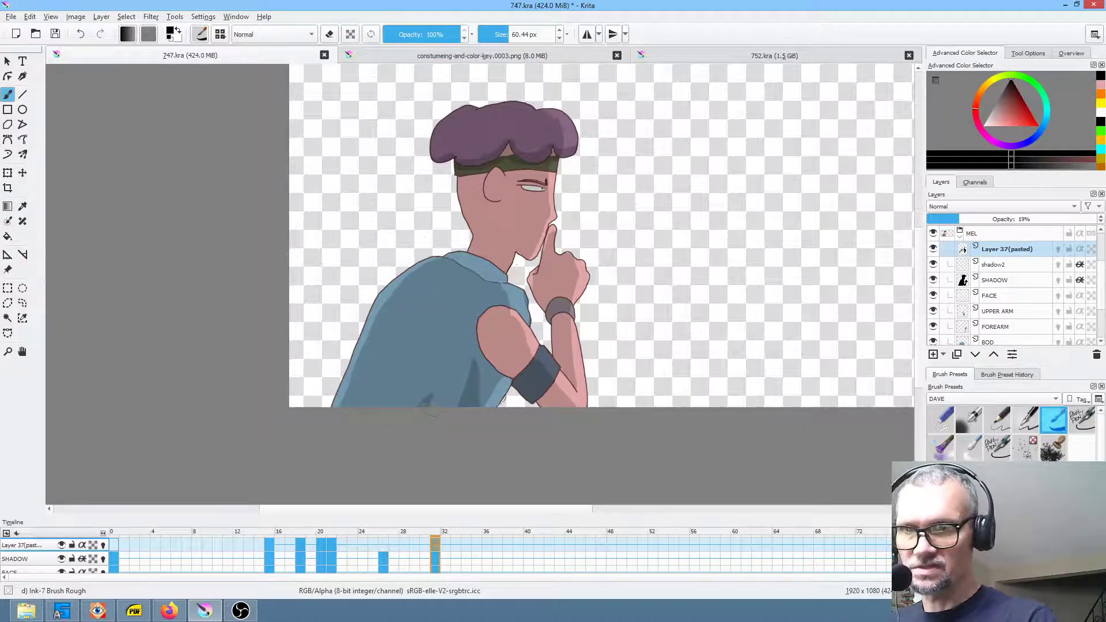
{"action": "left_click_drag", "start_coordinate": [483, 348], "coordinate": [481, 396]}
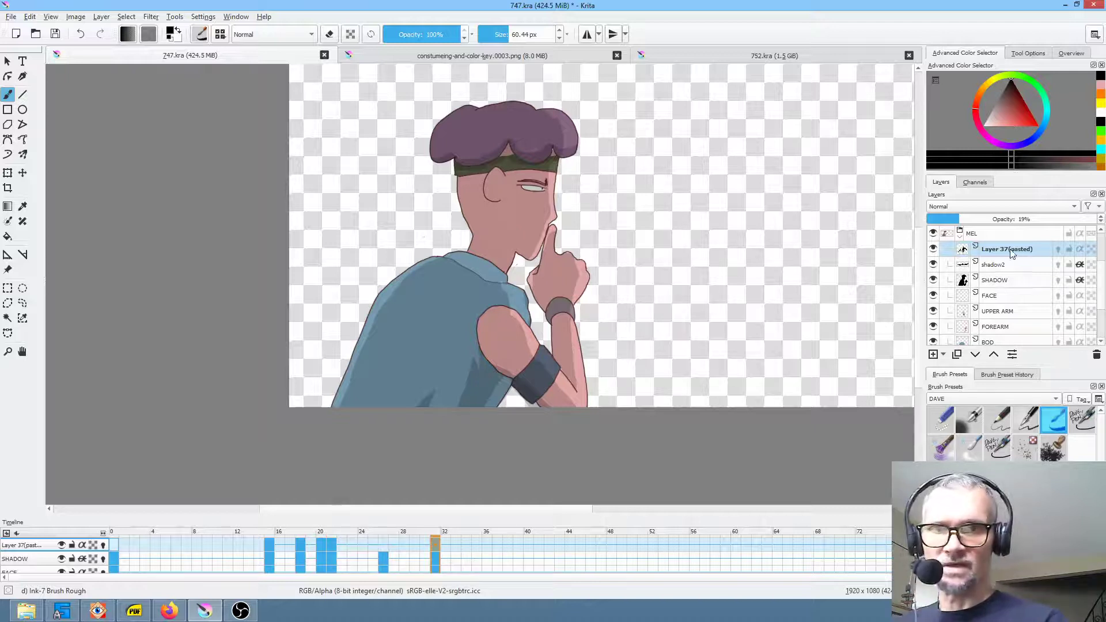
- Merge the pasted shadow layer down into shadow2 and turn on alpha inheritance for the merged layer
{"action": "left_click", "coordinate": [988, 253]}
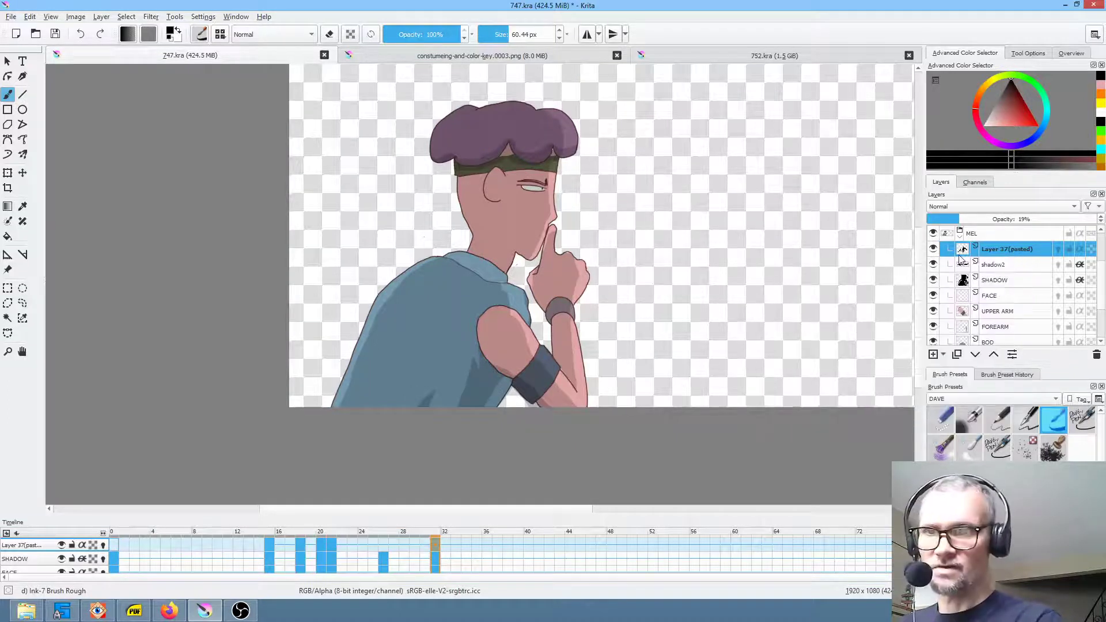
{"action": "key", "text": "shift+Delete"}
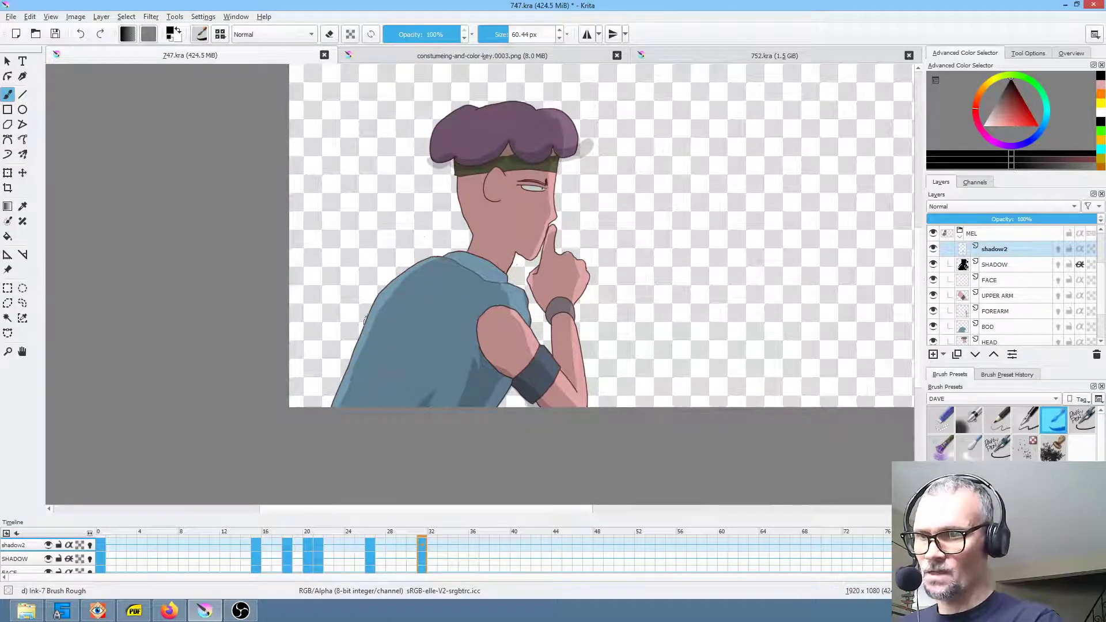
{"action": "left_click", "coordinate": [1079, 249]}
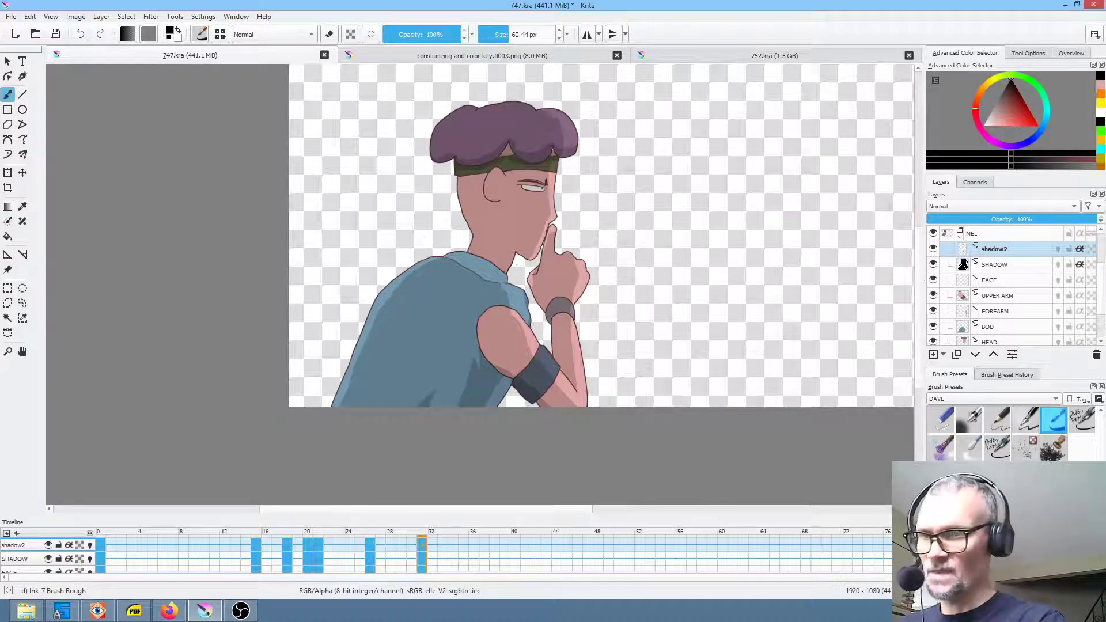
- Play the animation from frame 0 to check the shadows across the poses
{"action": "left_click", "coordinate": [99, 548]}
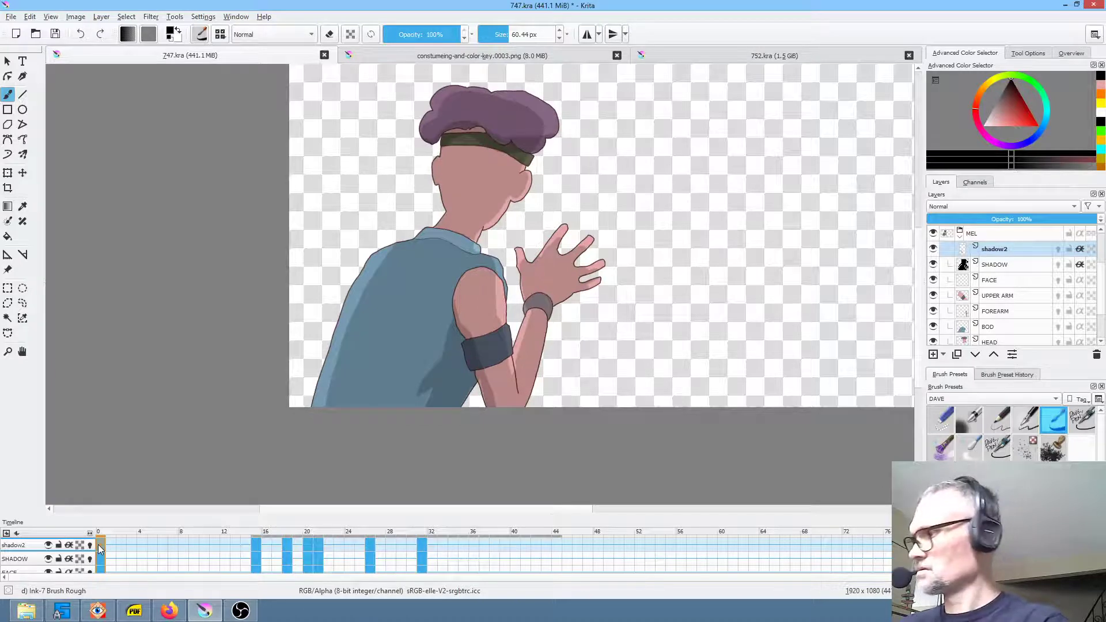
{"action": "key", "text": "space"}
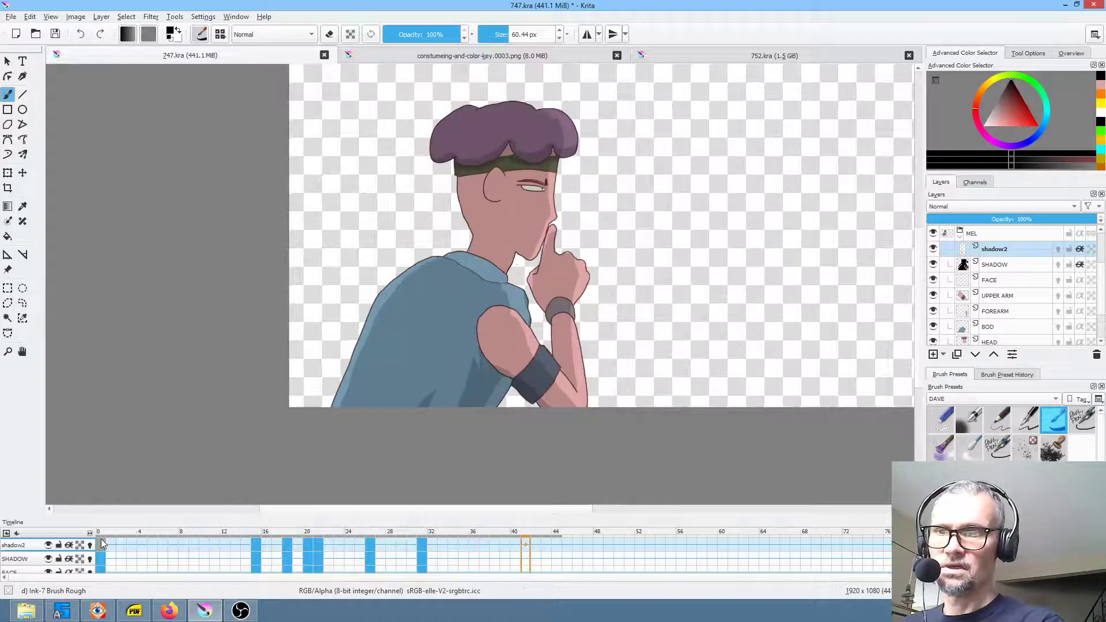
- Compare the shadow at frames 0 and 15, and reduce the shadow2 layer's opacity to 74%
{"action": "left_click", "coordinate": [101, 540]}
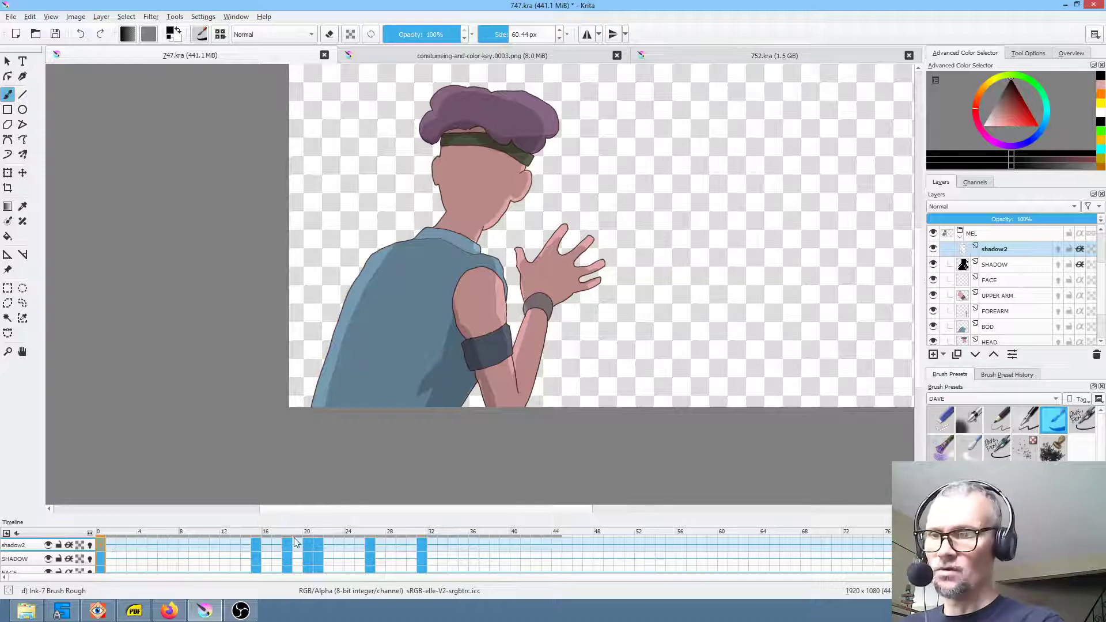
{"action": "left_click", "coordinate": [256, 547]}
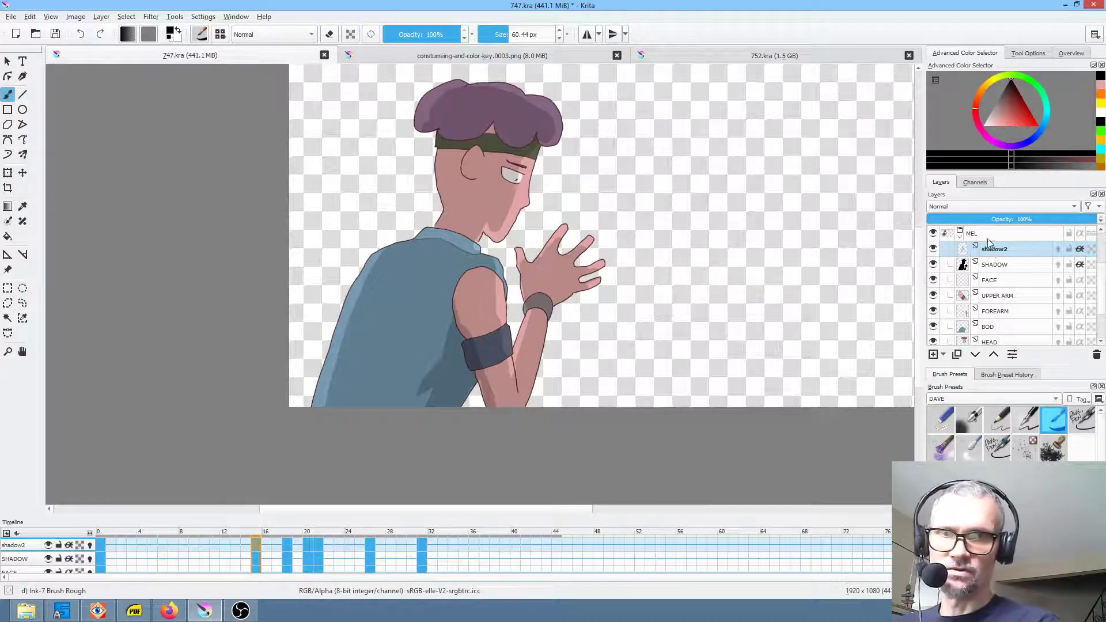
{"action": "mouse_move", "coordinate": [1017, 252]}
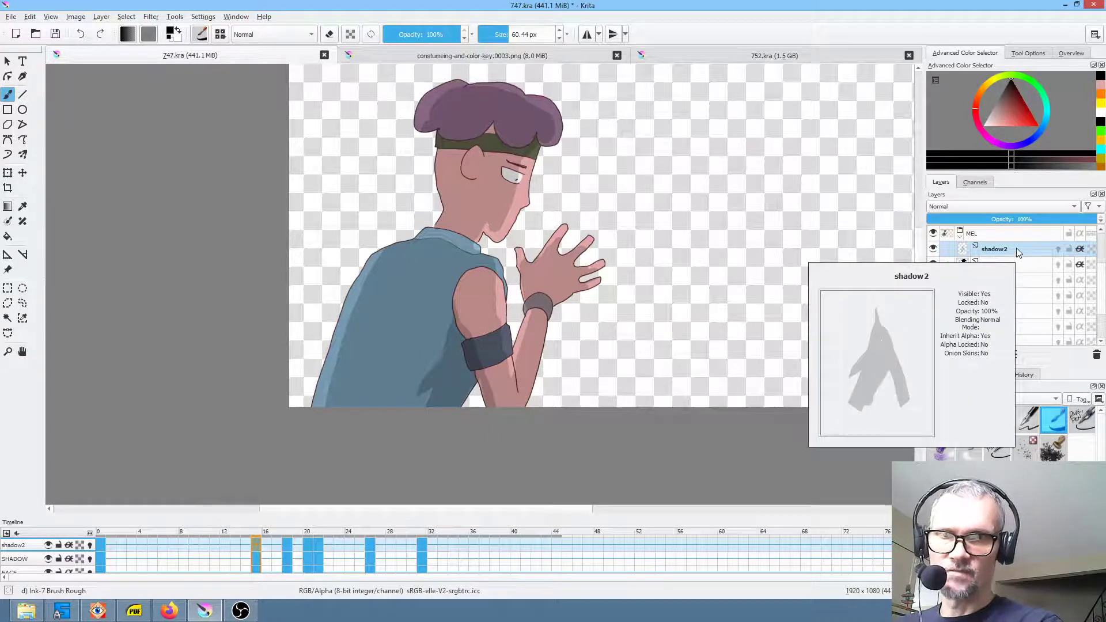
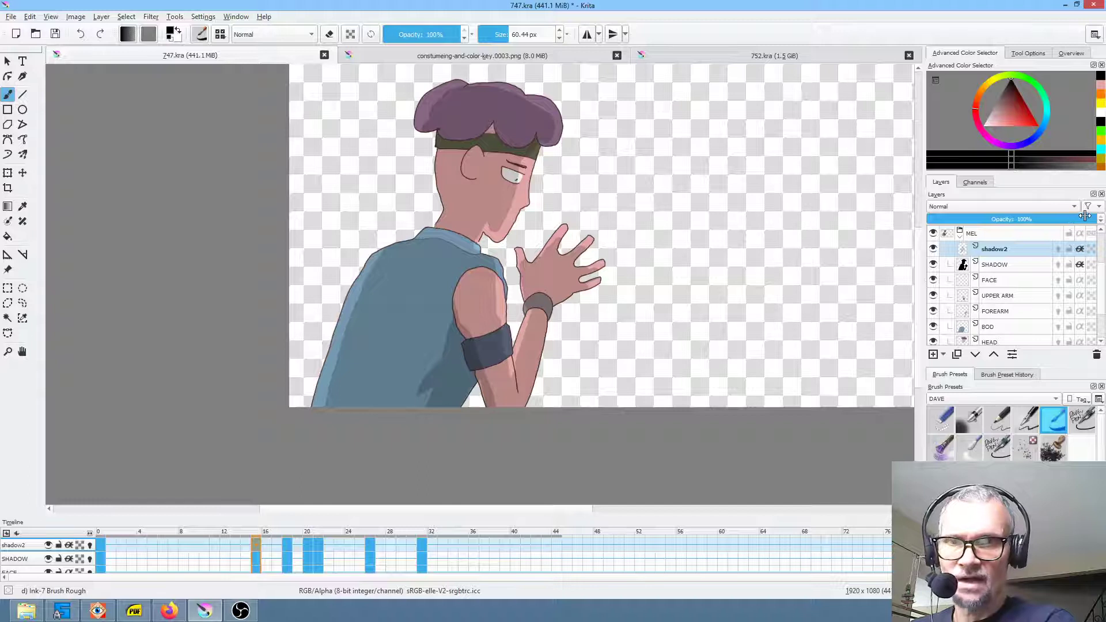
{"action": "left_click_drag", "start_coordinate": [1019, 216], "coordinate": [1053, 216]}
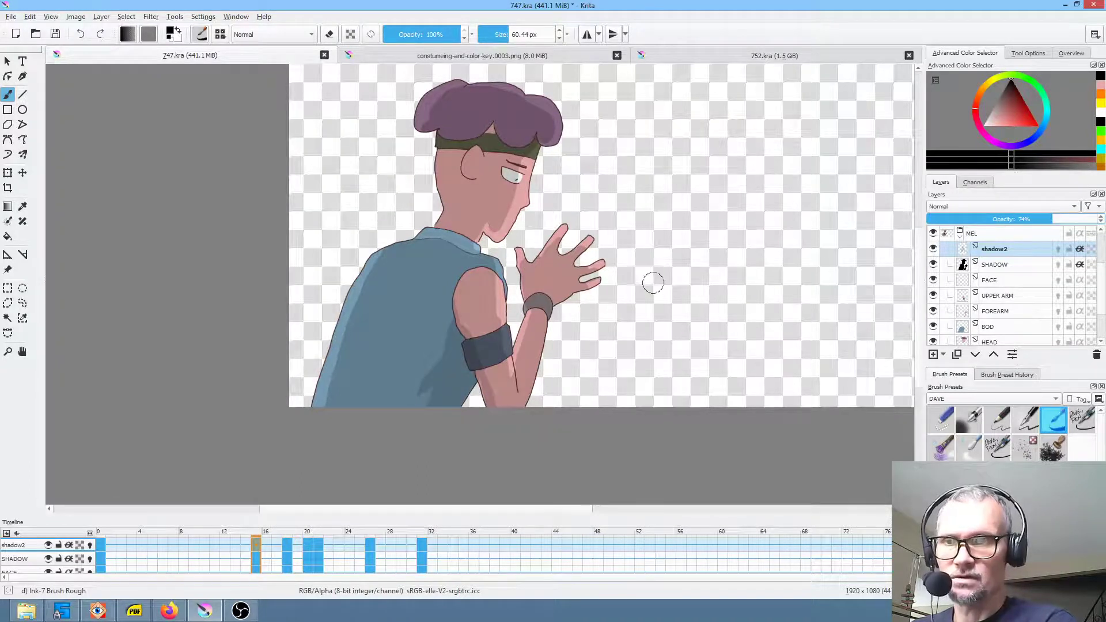
{"action": "scroll", "coordinate": [657, 282], "scroll_direction": "down", "scroll_amount": 2}
{"action": "scroll", "coordinate": [657, 283], "scroll_direction": "up", "scroll_amount": 3}
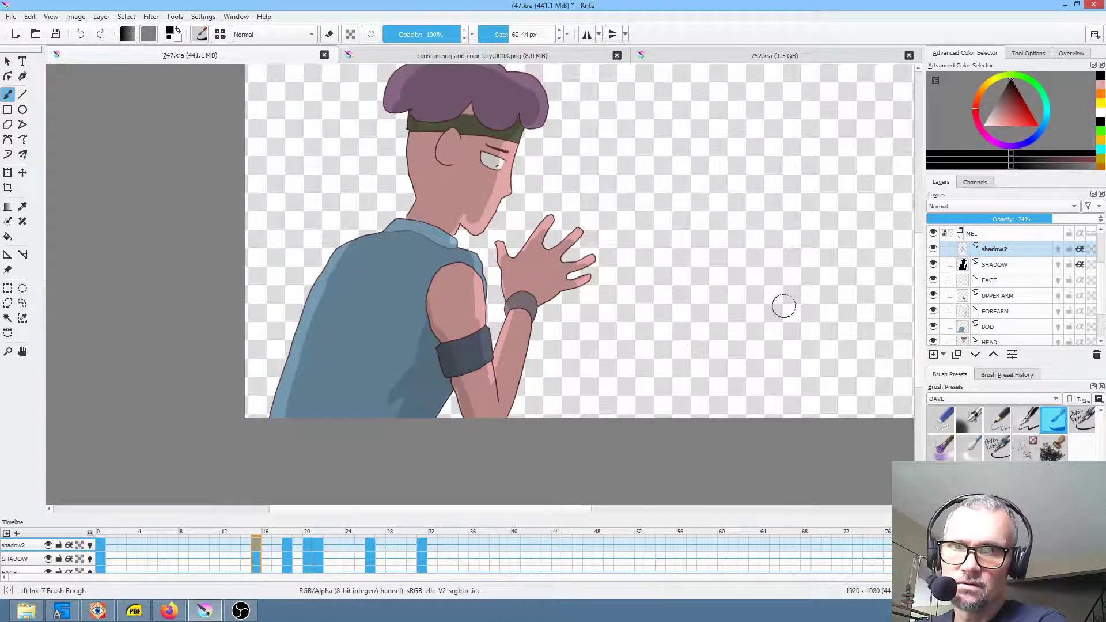
- On the FACE layer at frame 15, draw a short curved inner ear line in dark reddish brown with the 4 px Pencil-2 brush
{"action": "left_click", "coordinate": [1002, 280]}
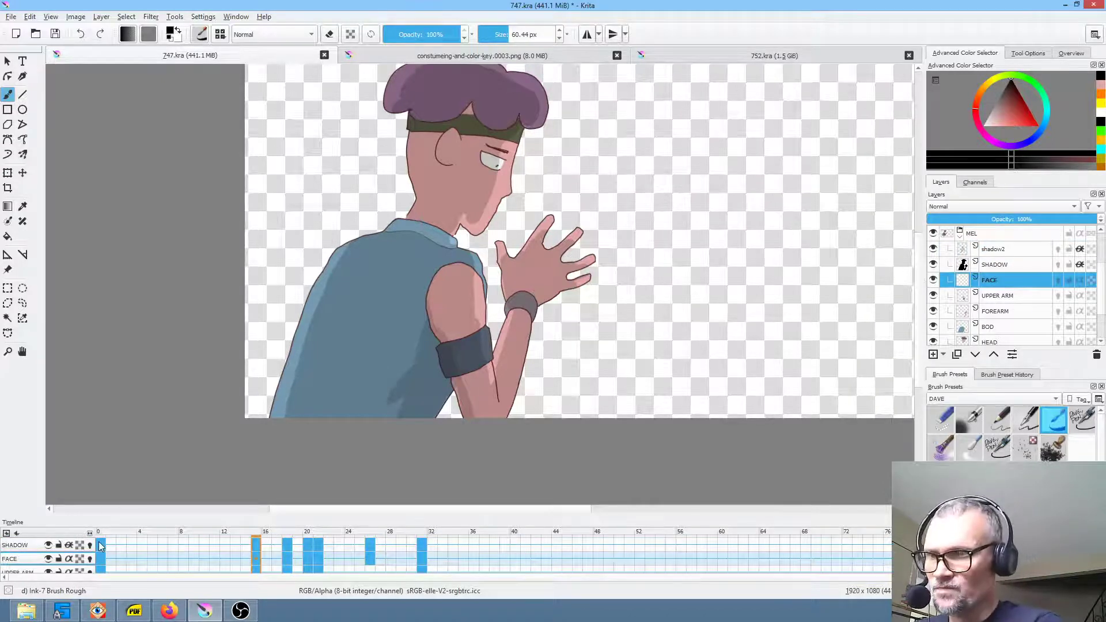
{"action": "left_click", "coordinate": [22, 561]}
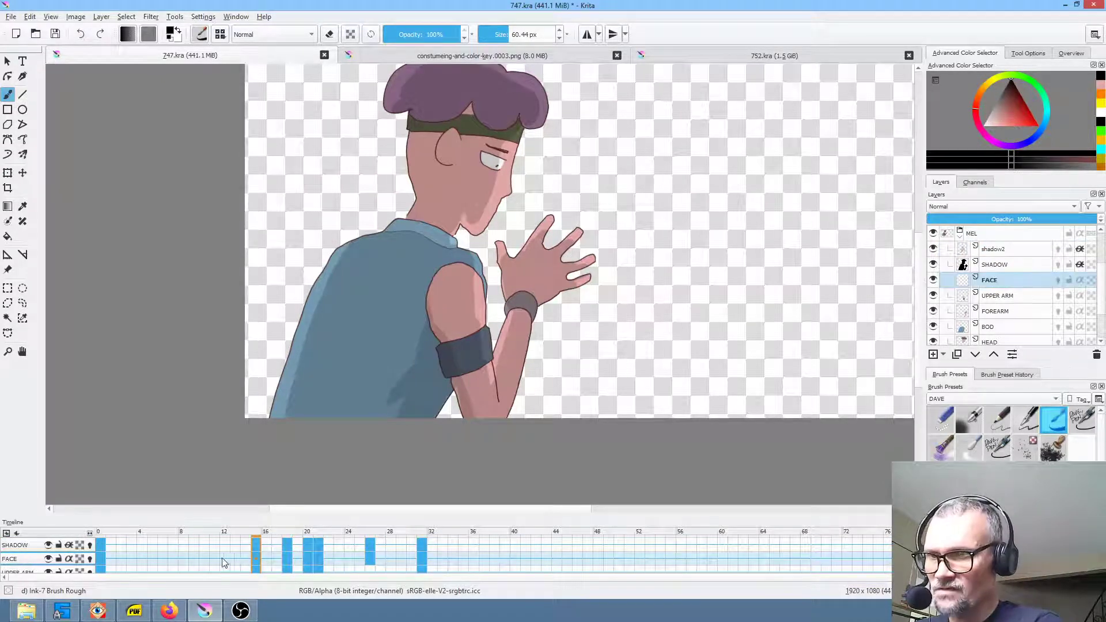
{"action": "left_click", "coordinate": [102, 558]}
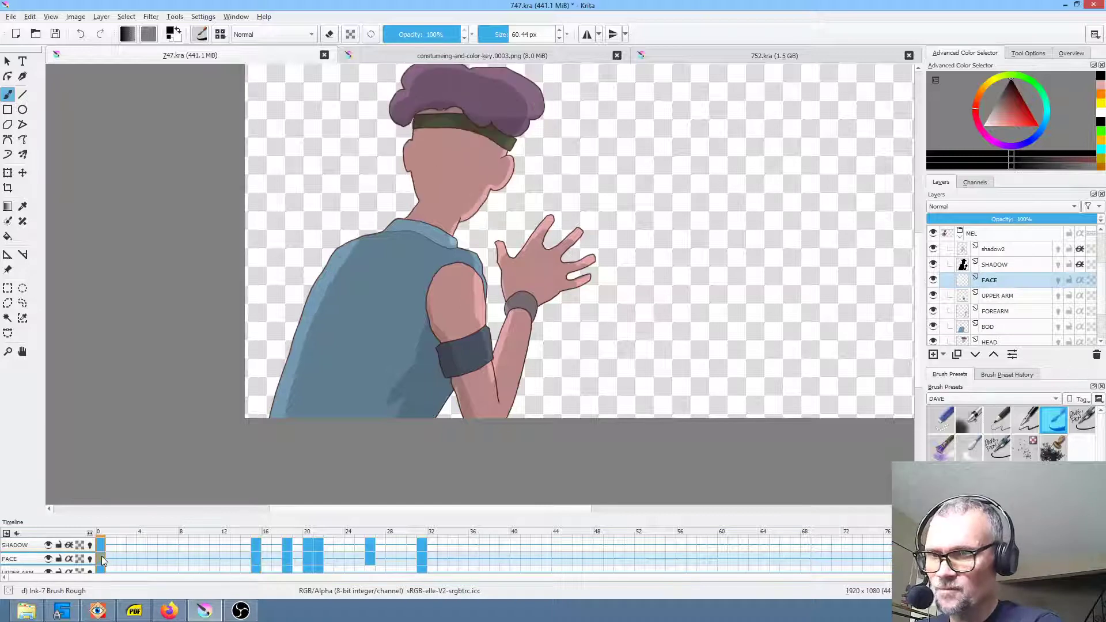
{"action": "left_click", "coordinate": [1002, 421]}
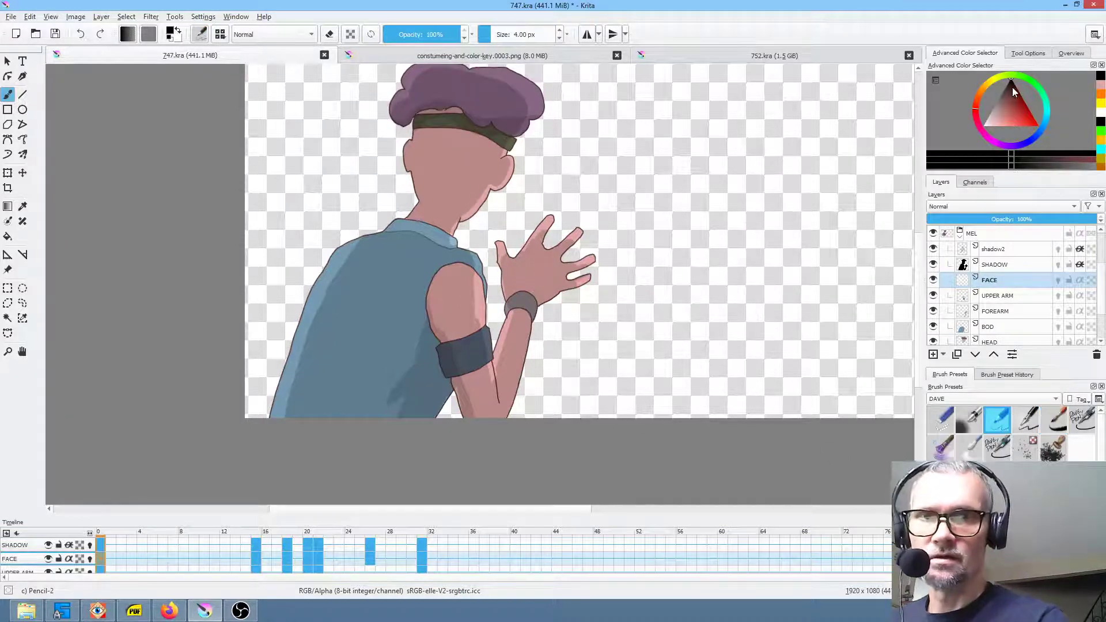
{"action": "key", "text": "period"}
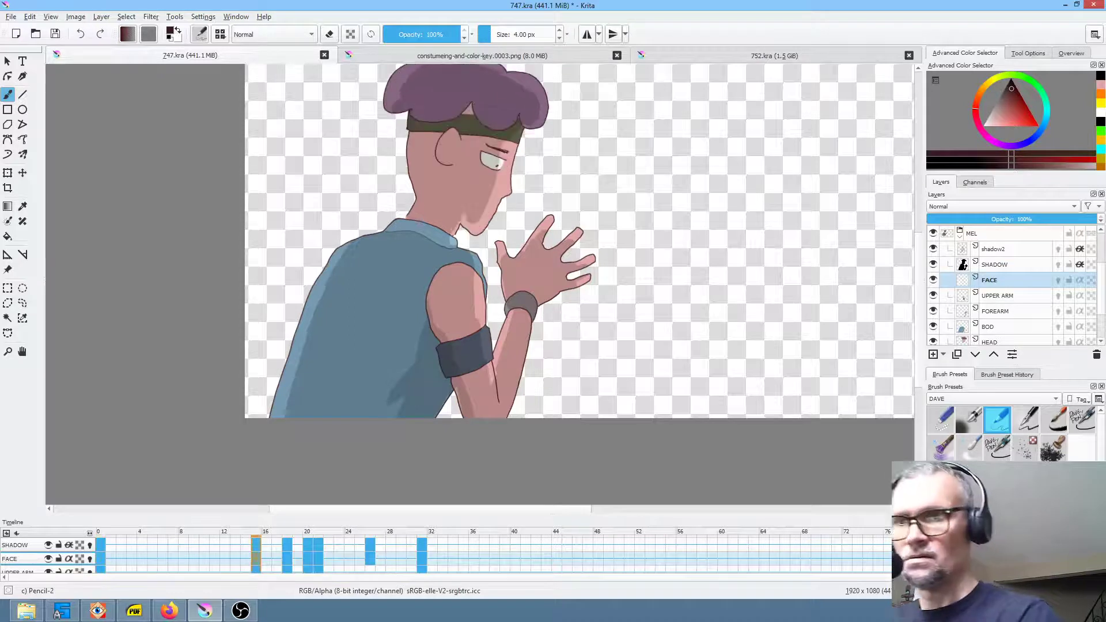
{"action": "scroll", "coordinate": [487, 155], "scroll_direction": "up", "scroll_amount": 5}
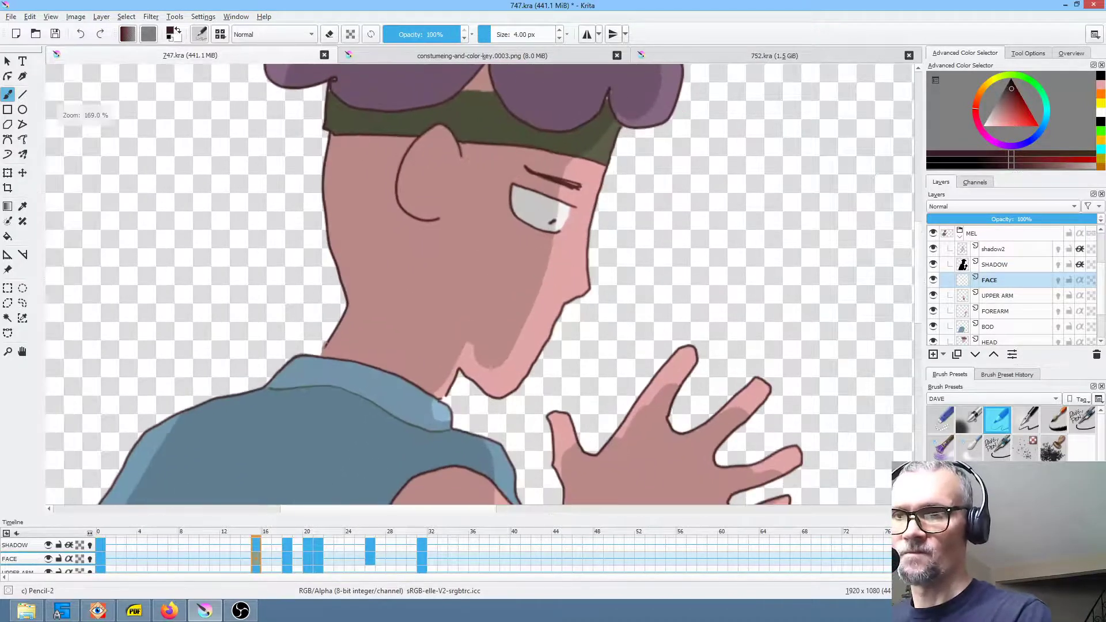
{"action": "left_click_drag", "start_coordinate": [435, 152], "coordinate": [447, 182]}
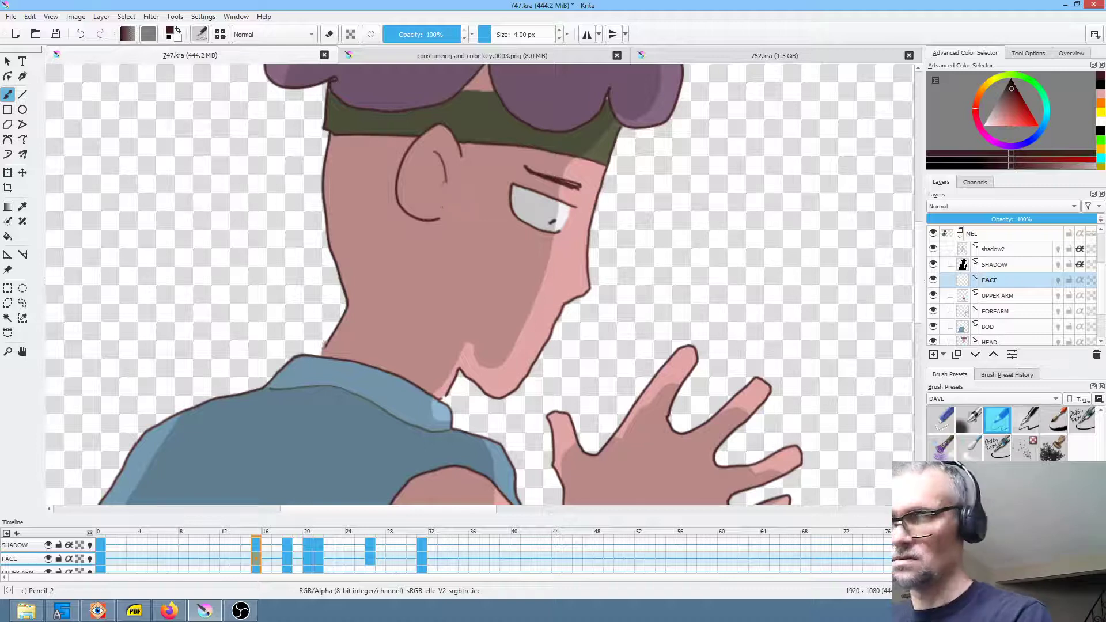
- Draw the same curved inner ear line on the FACE layer at frames 18 and 20, redoing the frame 18 stroke
{"action": "key", "text": "period"}
{"action": "left_click_drag", "start_coordinate": [464, 174], "coordinate": [476, 219]}
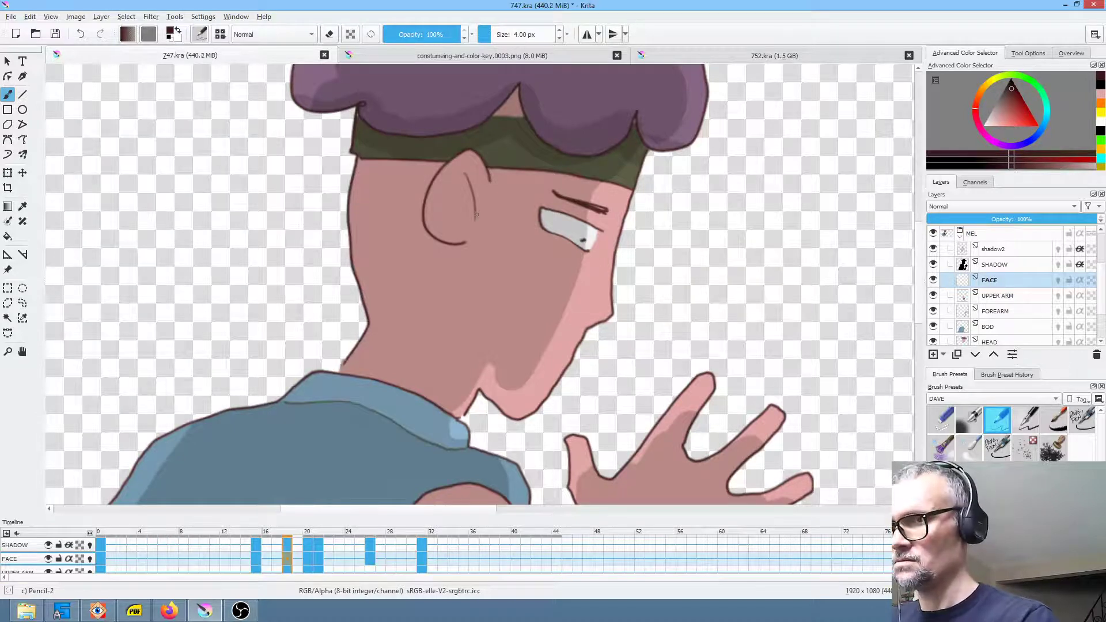
{"action": "key", "text": "ctrl+z"}
{"action": "left_click_drag", "start_coordinate": [466, 176], "coordinate": [476, 211]}
{"action": "key", "text": "period"}
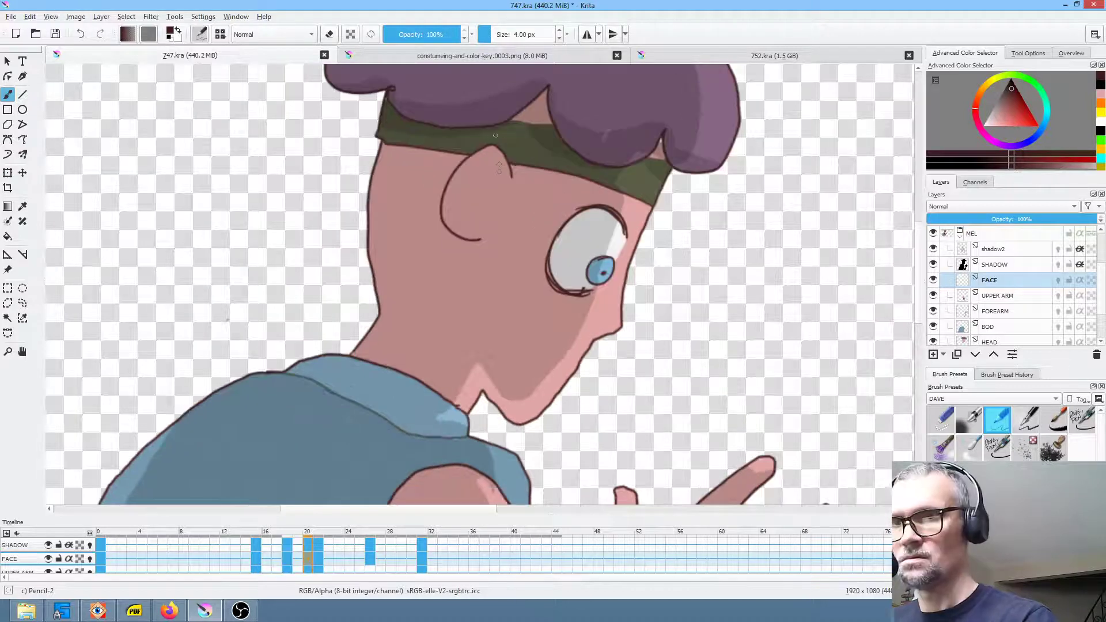
{"action": "left_click_drag", "start_coordinate": [484, 172], "coordinate": [495, 210]}
- Add the inner ear line to the FACE layer at frames 21 and 26
{"action": "key", "text": "period"}
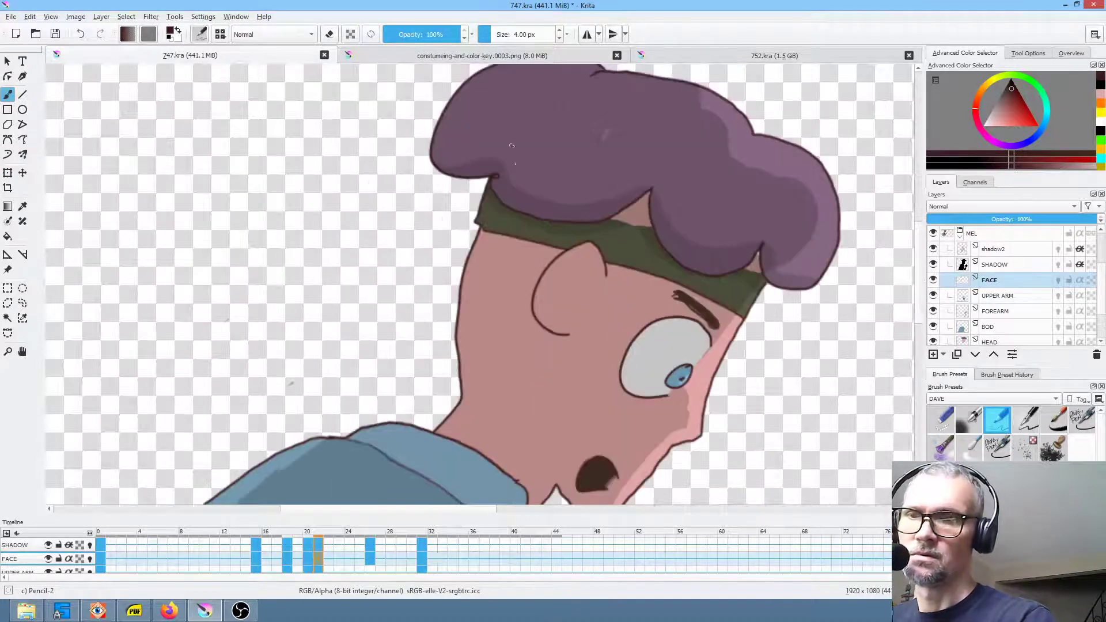
{"action": "left_click_drag", "start_coordinate": [582, 269], "coordinate": [588, 288]}
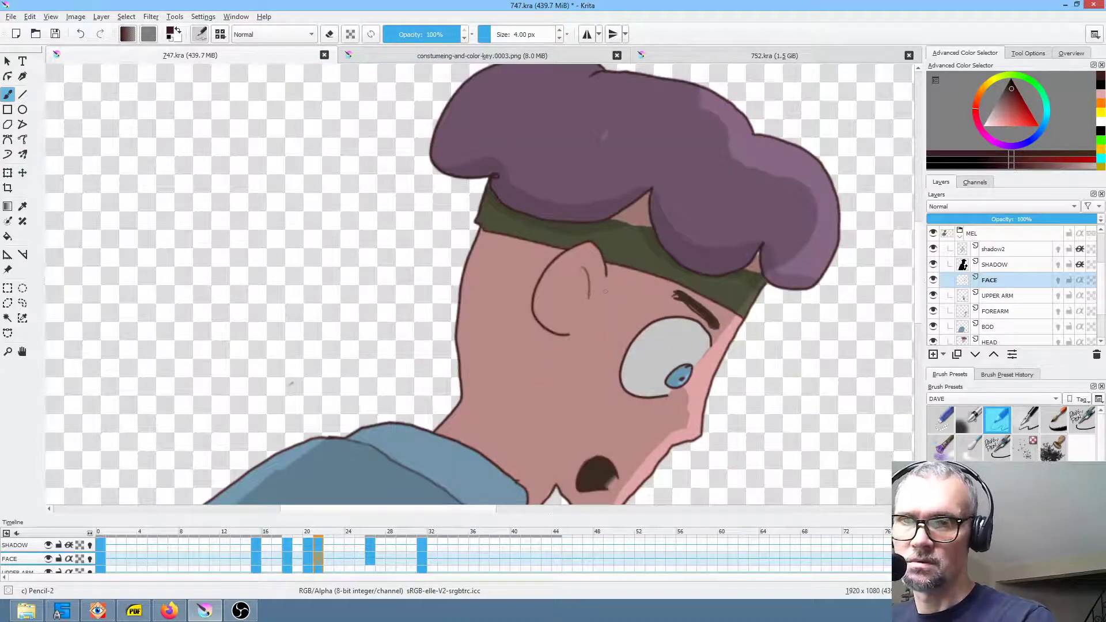
{"action": "key", "text": "period"}
{"action": "left_click_drag", "start_coordinate": [489, 214], "coordinate": [509, 244]}
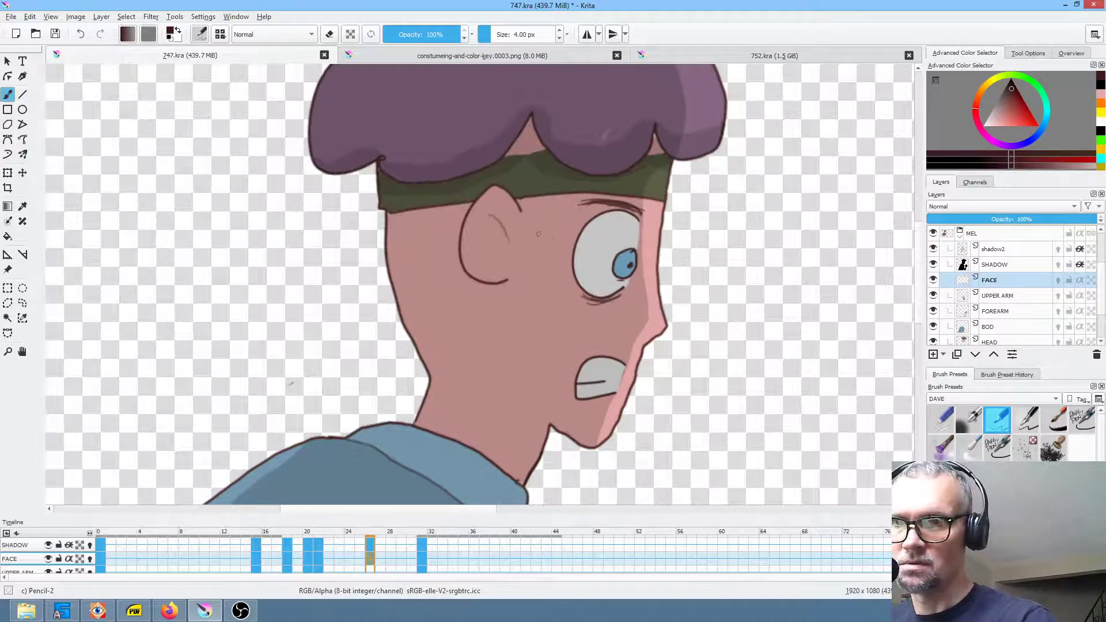
- Try to draw the inner ear line at frame 31 by flipping back and forth to the previous keyframe
{"action": "key", "text": "period"}
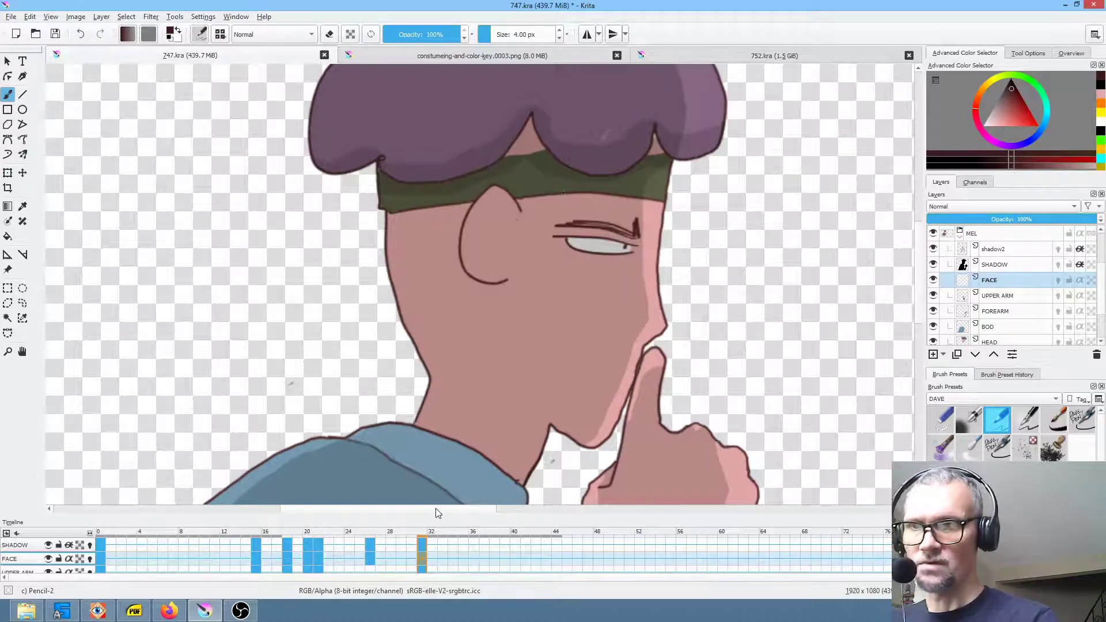
{"action": "key", "text": "comma"}
{"action": "key", "text": "period"}
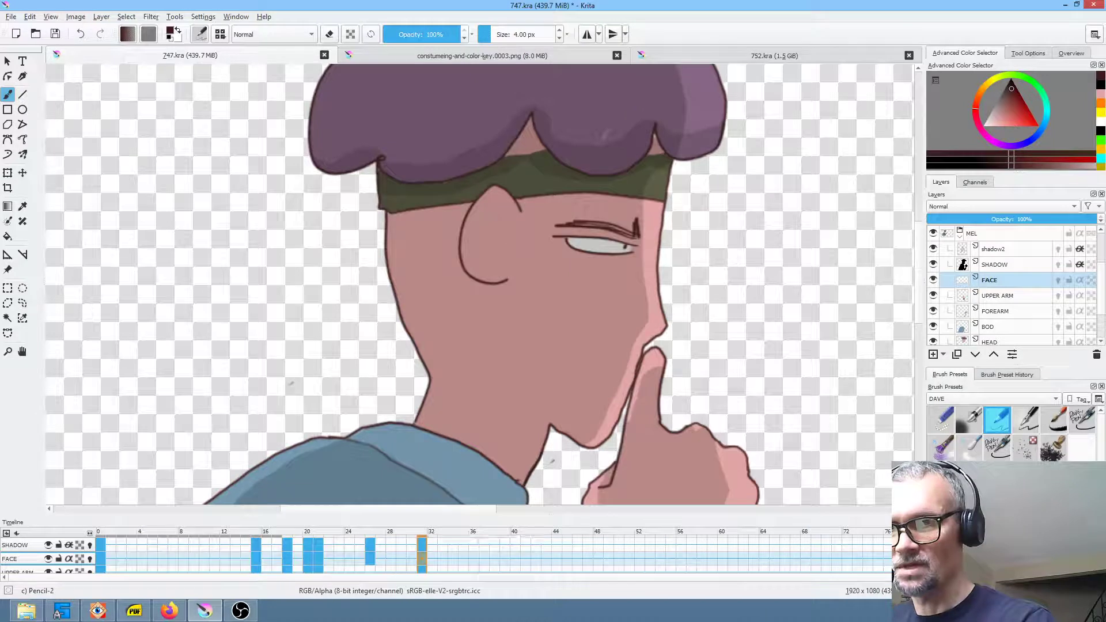
{"action": "left_click_drag", "start_coordinate": [506, 221], "coordinate": [514, 231]}
{"action": "key", "text": "comma"}
{"action": "key", "text": "period"}
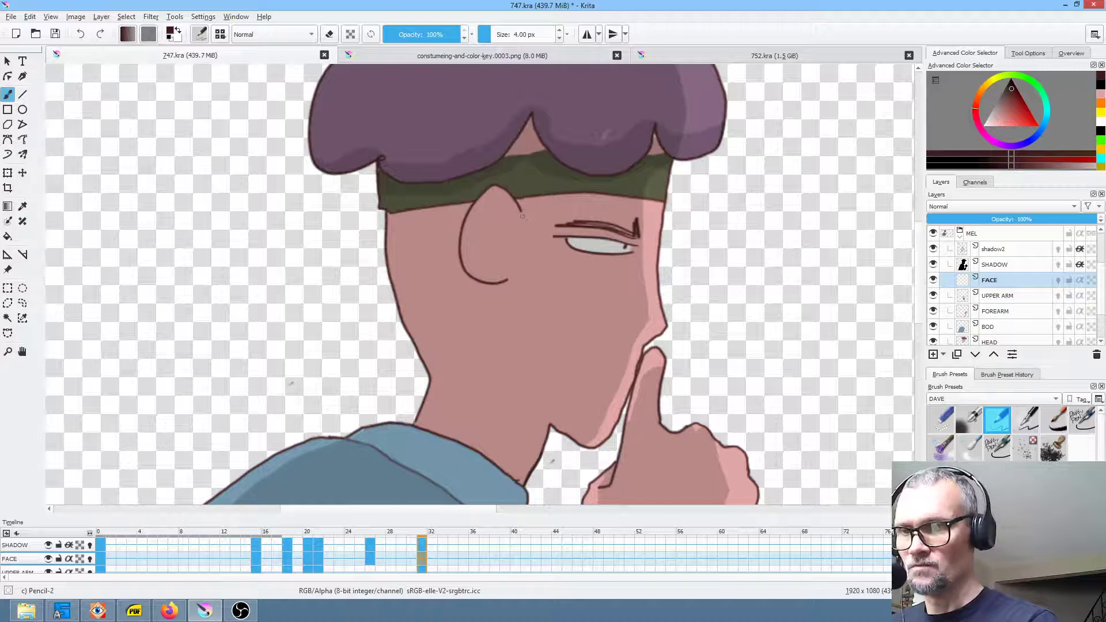
- Trace the previous keyframe's inner ear line at frame 31 using the FACE layer's onion skins, and turn the onion skins off again
{"action": "left_click", "coordinate": [90, 559]}
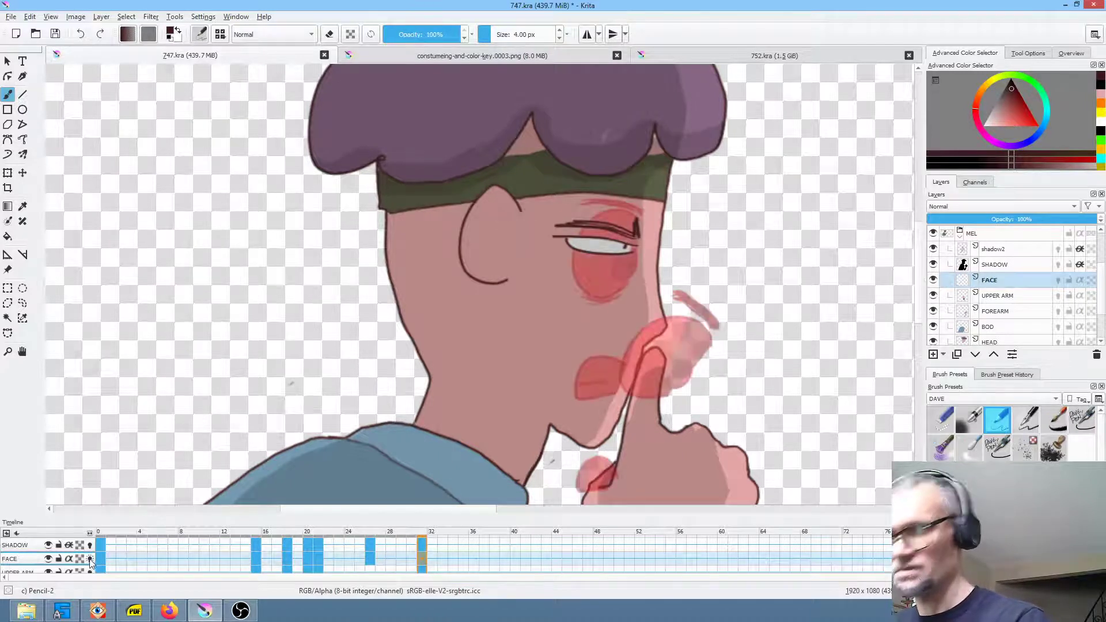
{"action": "scroll", "coordinate": [542, 196], "scroll_direction": "up", "scroll_amount": 6}
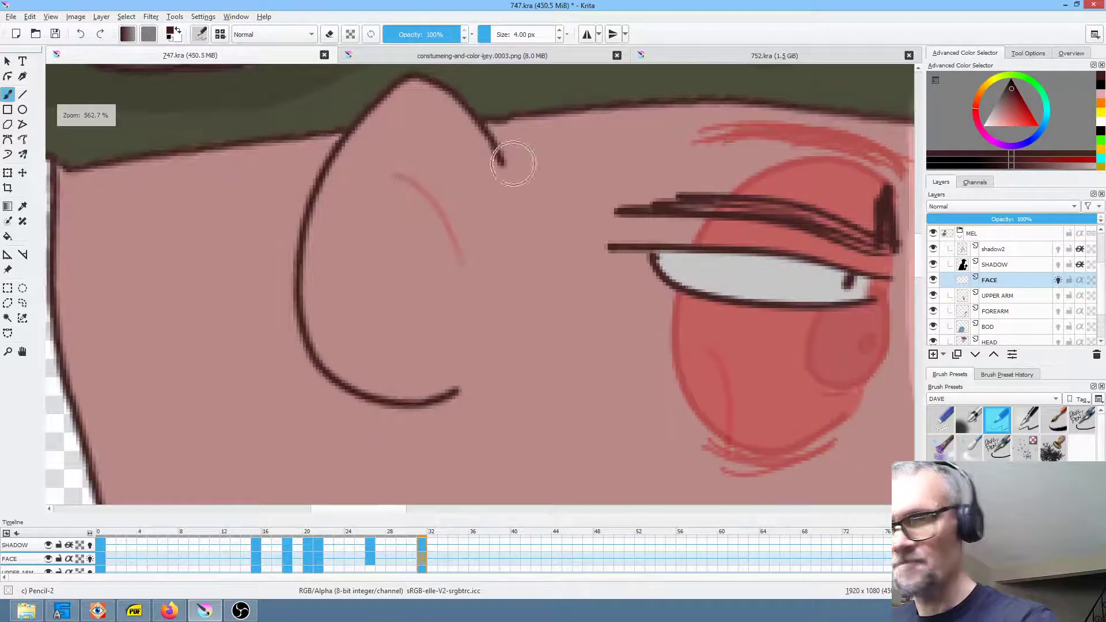
{"action": "left_click_drag", "start_coordinate": [406, 179], "coordinate": [458, 254]}
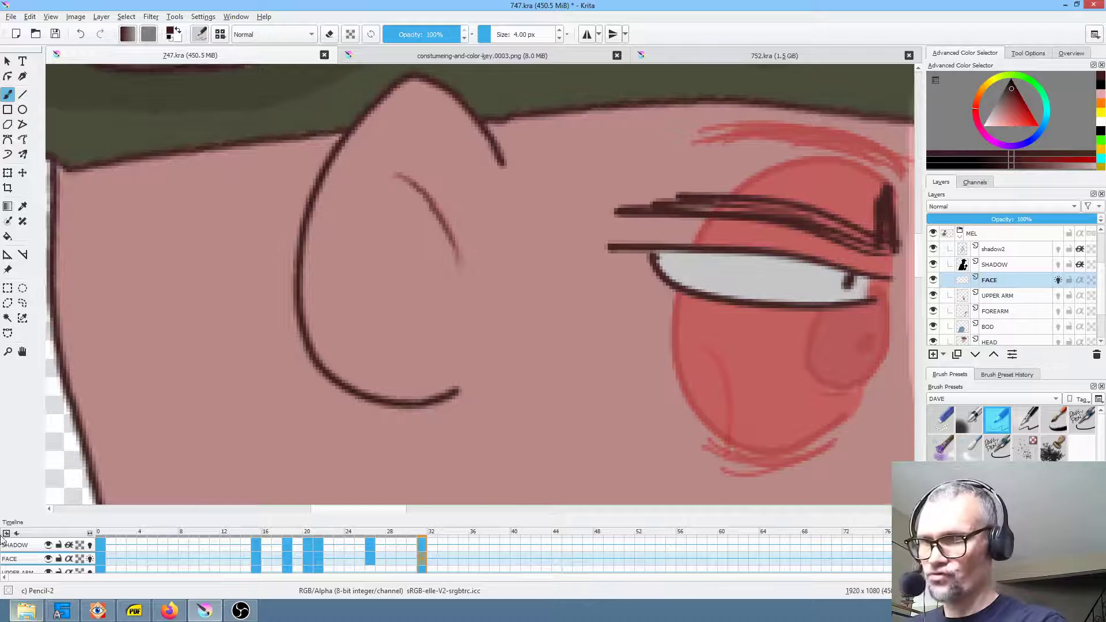
{"action": "left_click", "coordinate": [89, 558]}
{"action": "scroll", "coordinate": [701, 370], "scroll_direction": "down", "scroll_amount": 4}
{"action": "left_click_drag", "start_coordinate": [720, 392], "coordinate": [649, 340]}
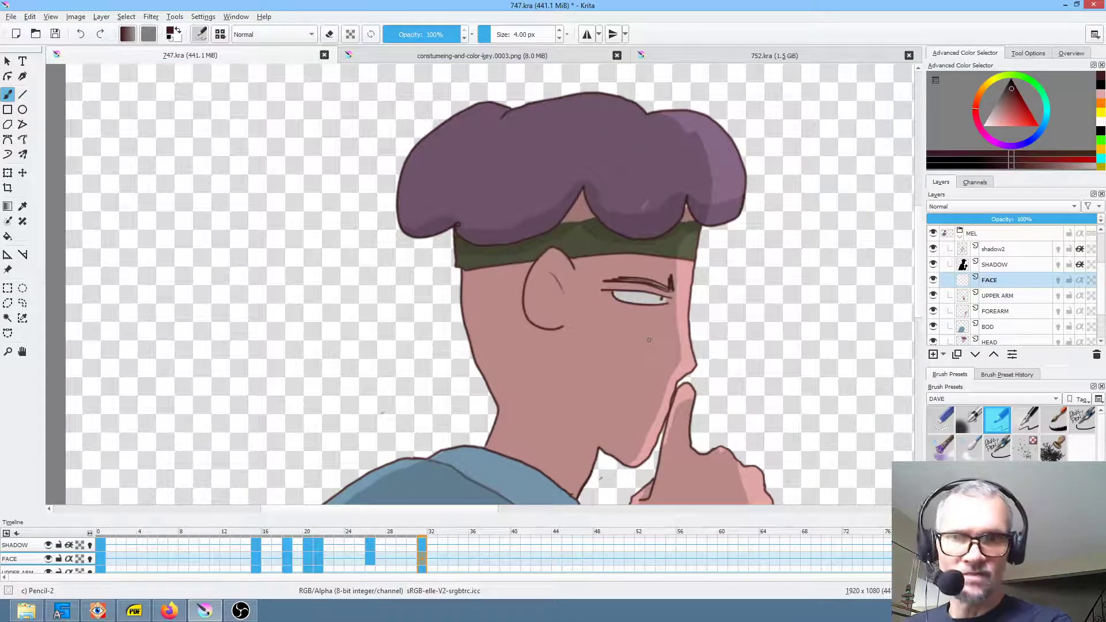
- Check the SHADOW layer, collapse the MEL group, and show the background, TIA, and LUKA AND FIRE groups
{"action": "left_click", "coordinate": [933, 265]}
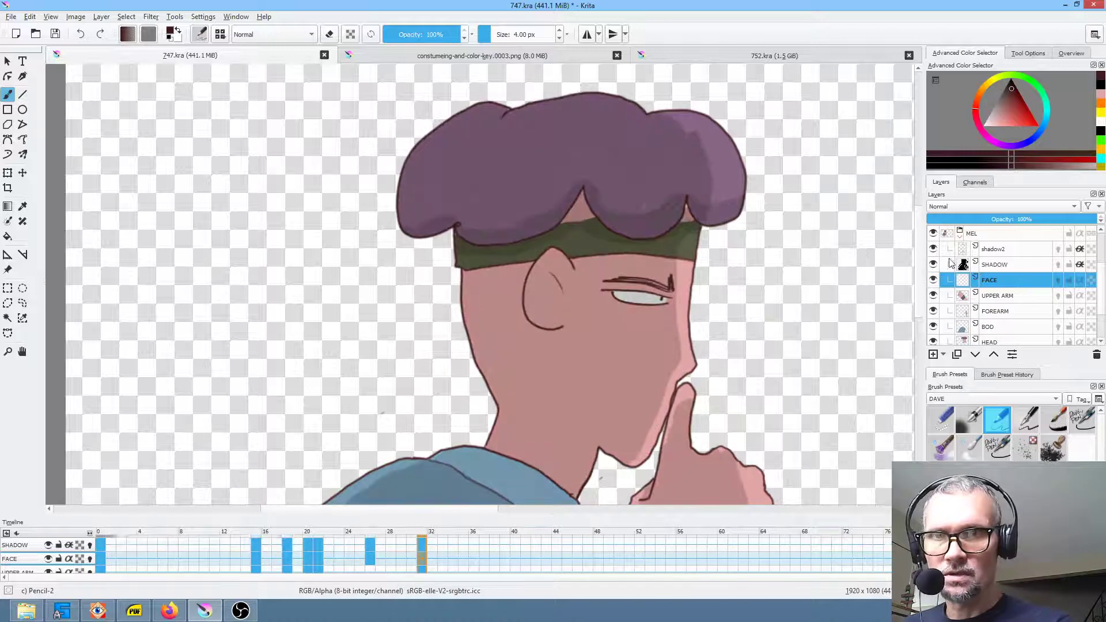
{"action": "left_click", "coordinate": [1000, 266]}
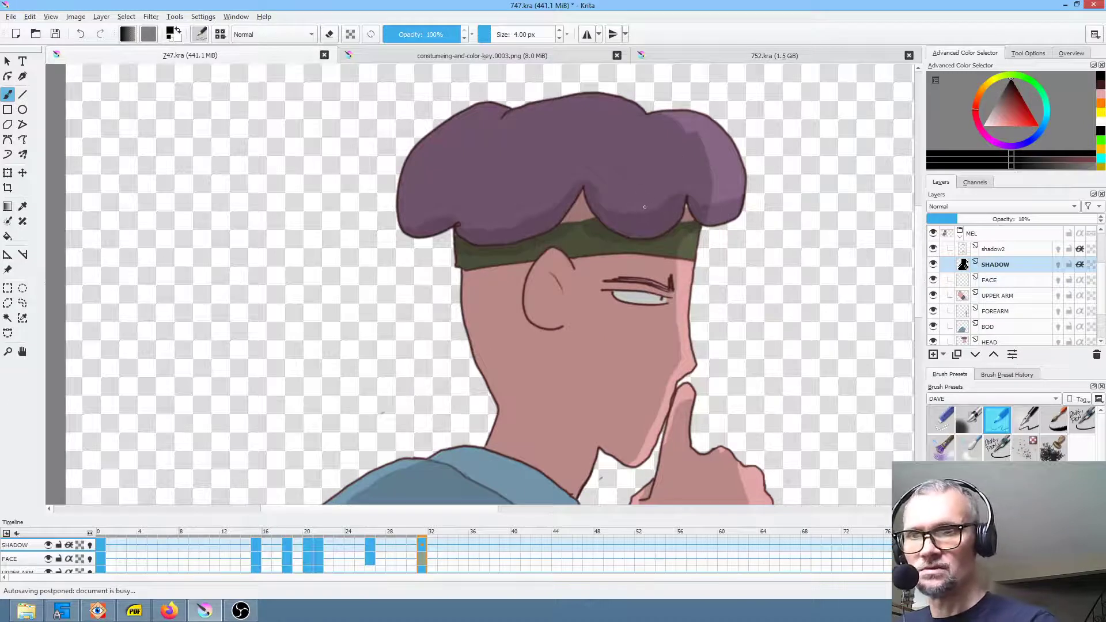
{"action": "scroll", "coordinate": [669, 193], "scroll_direction": "down", "scroll_amount": 3}
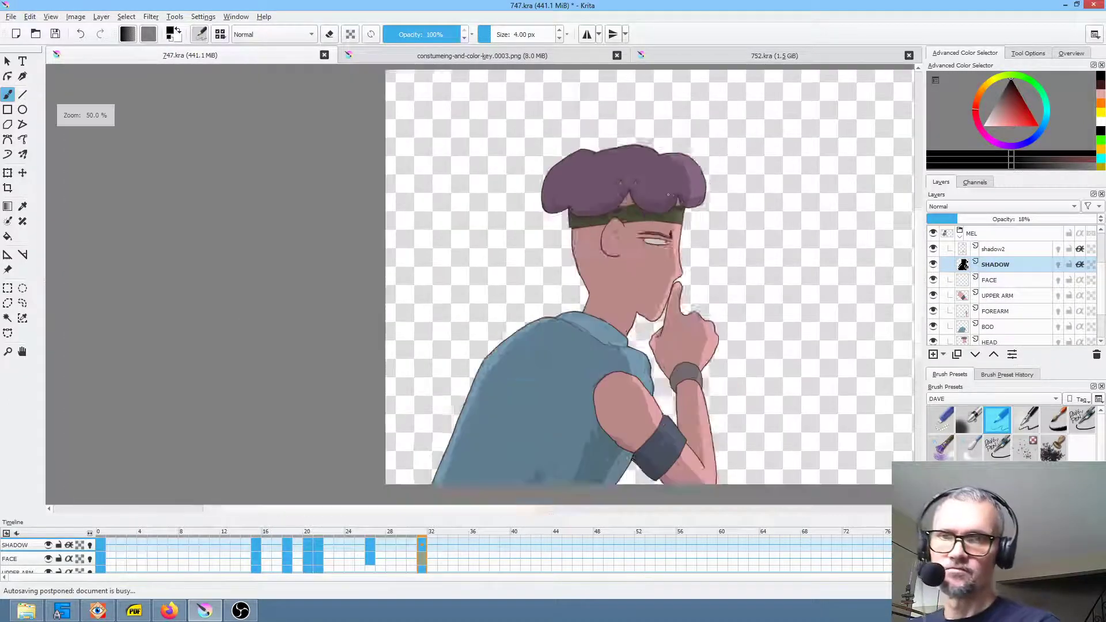
{"action": "left_click_drag", "start_coordinate": [670, 193], "coordinate": [390, 202]}
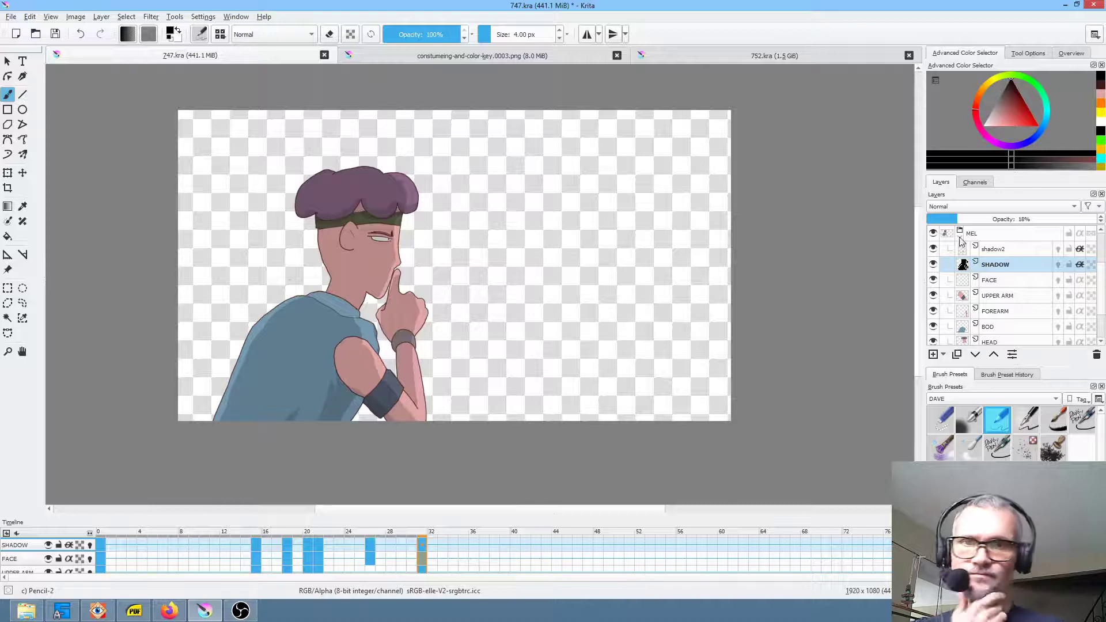
{"action": "left_click", "coordinate": [960, 237]}
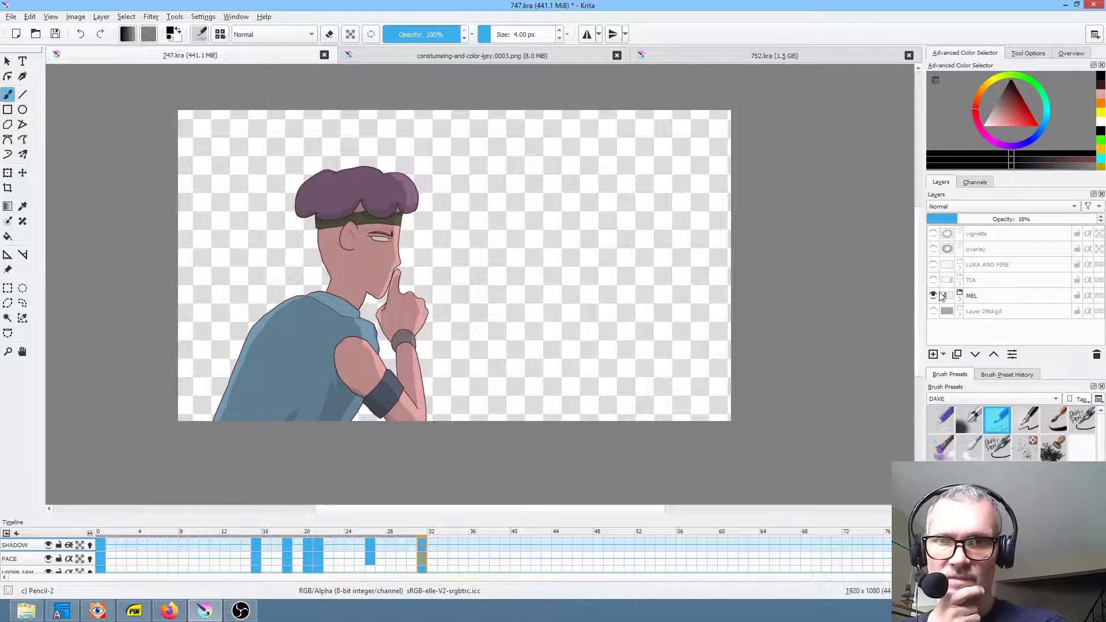
{"action": "left_click", "coordinate": [933, 311]}
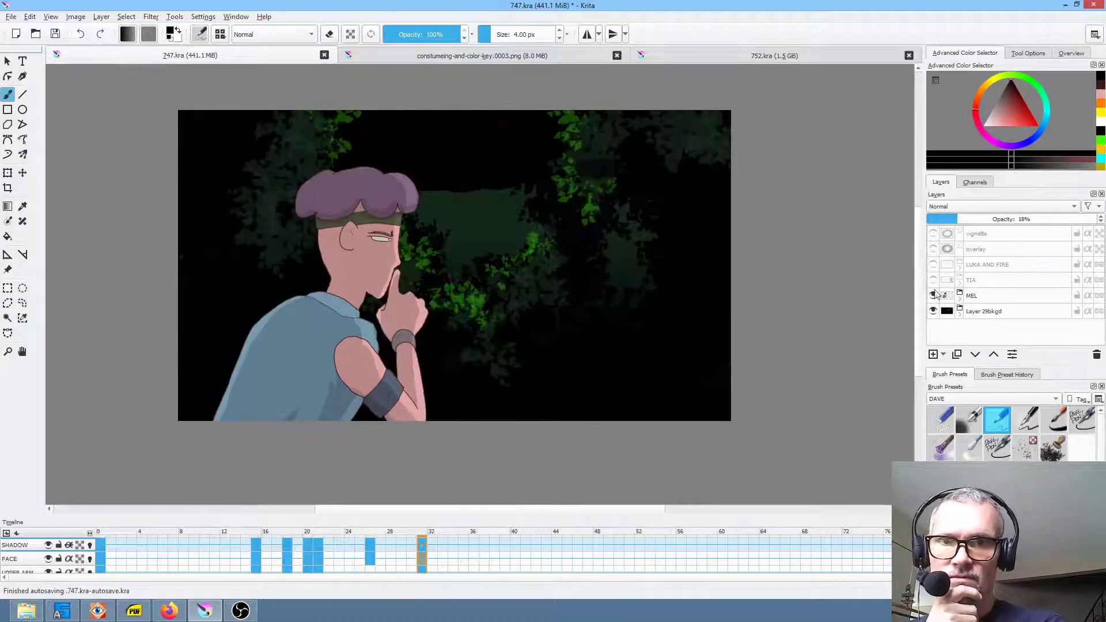
{"action": "left_click", "coordinate": [933, 280]}
{"action": "left_click", "coordinate": [933, 265]}
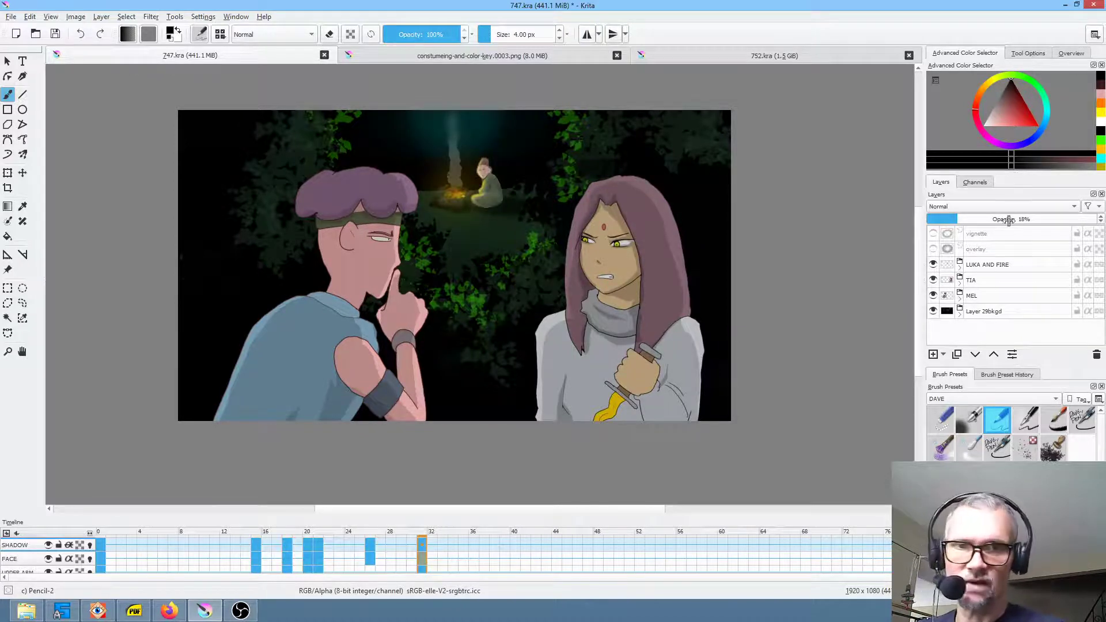
- Show the overlay layer and toggle its visibility to check its shading effect on the full scene
{"action": "left_click", "coordinate": [989, 249]}
{"action": "left_click", "coordinate": [934, 248]}
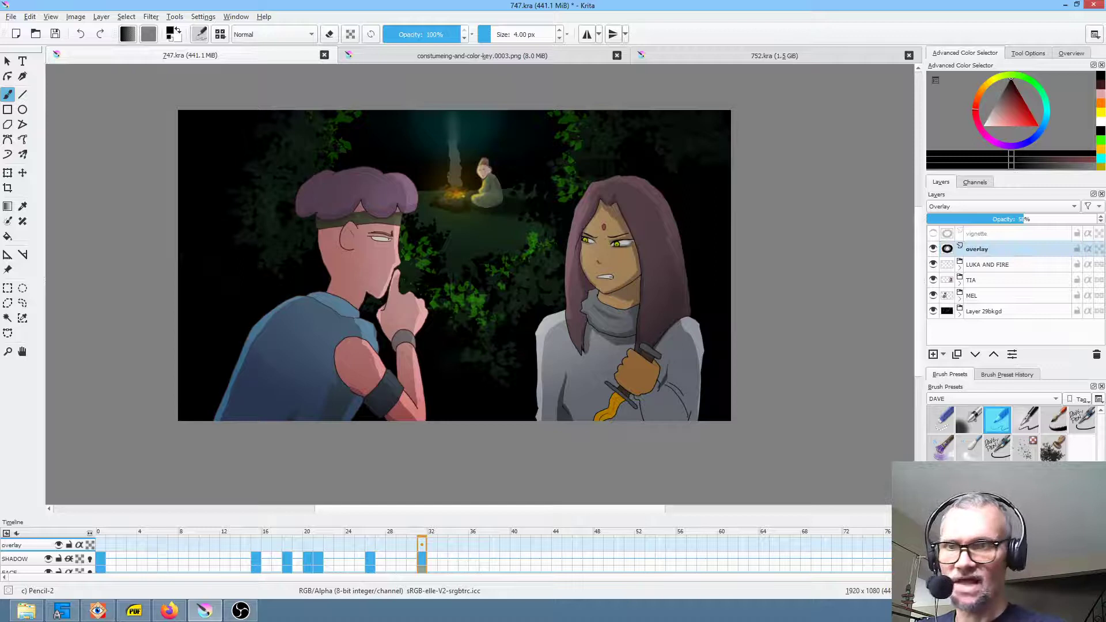
{"action": "left_click", "coordinate": [933, 250]}
{"action": "left_click", "coordinate": [933, 250]}
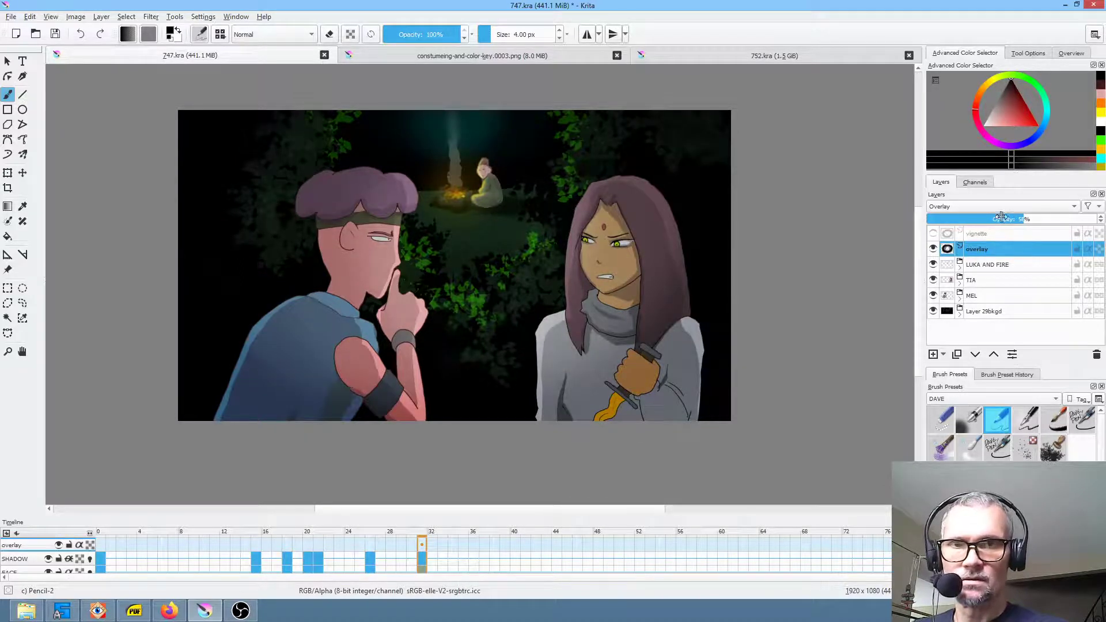
- Switch the overlay layer's blending mode to Normal for comparison, and set it back to Overlay
{"action": "left_click", "coordinate": [1005, 206]}
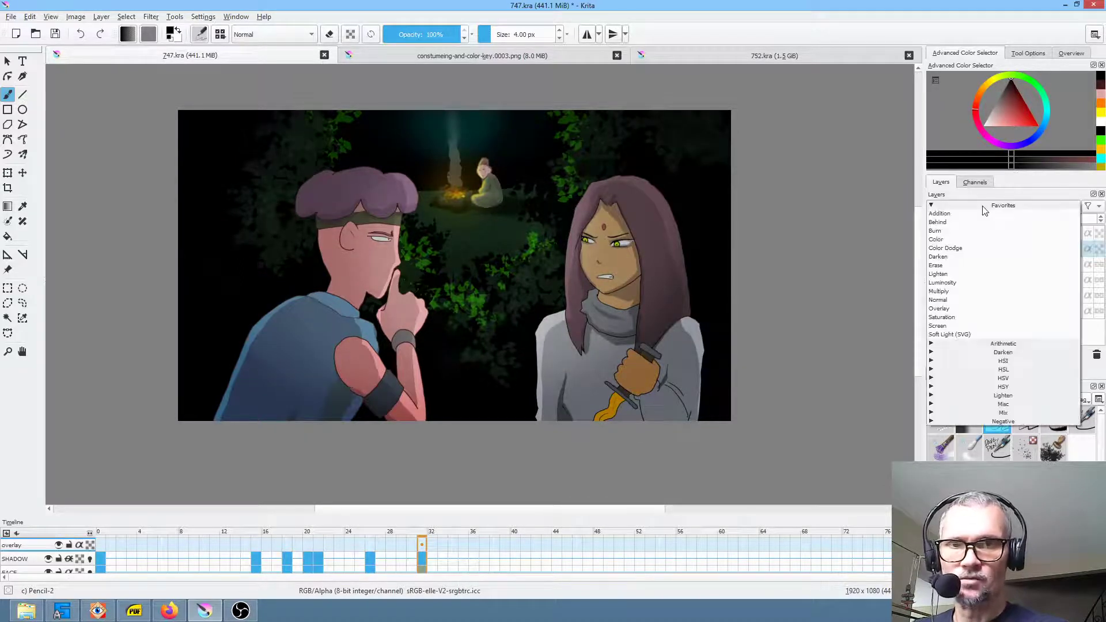
{"action": "left_click", "coordinate": [974, 299]}
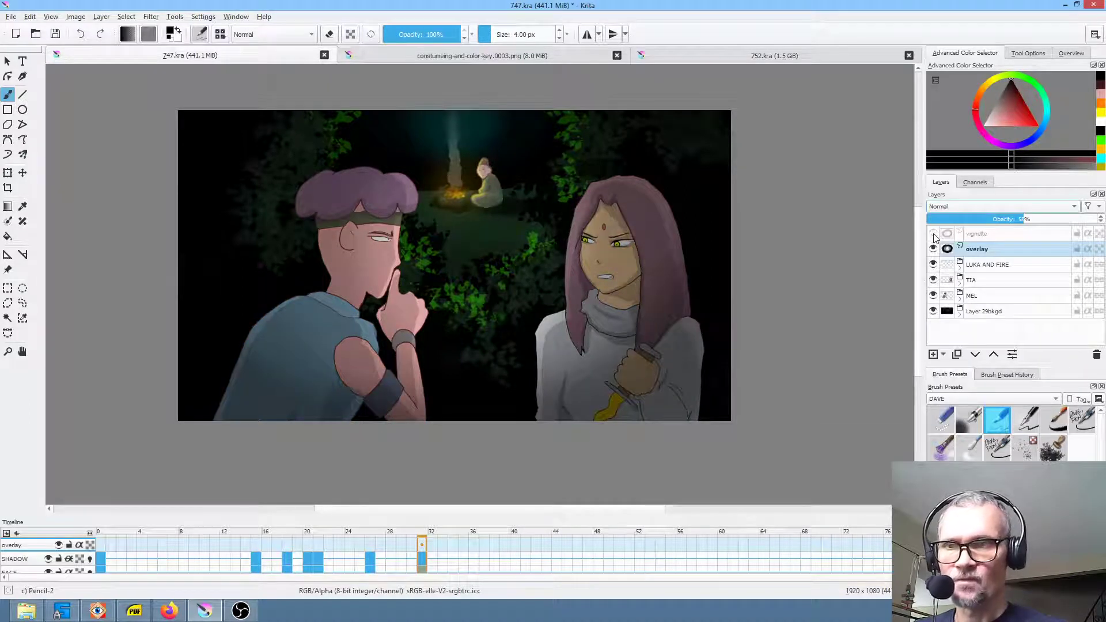
{"action": "left_click", "coordinate": [989, 207]}
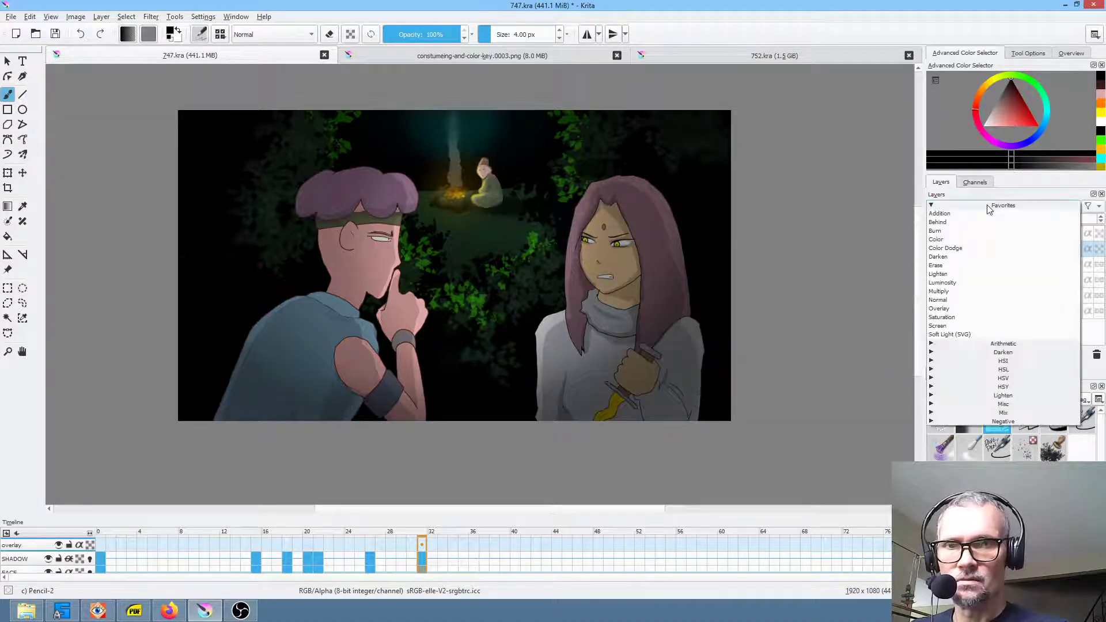
{"action": "left_click", "coordinate": [985, 309]}
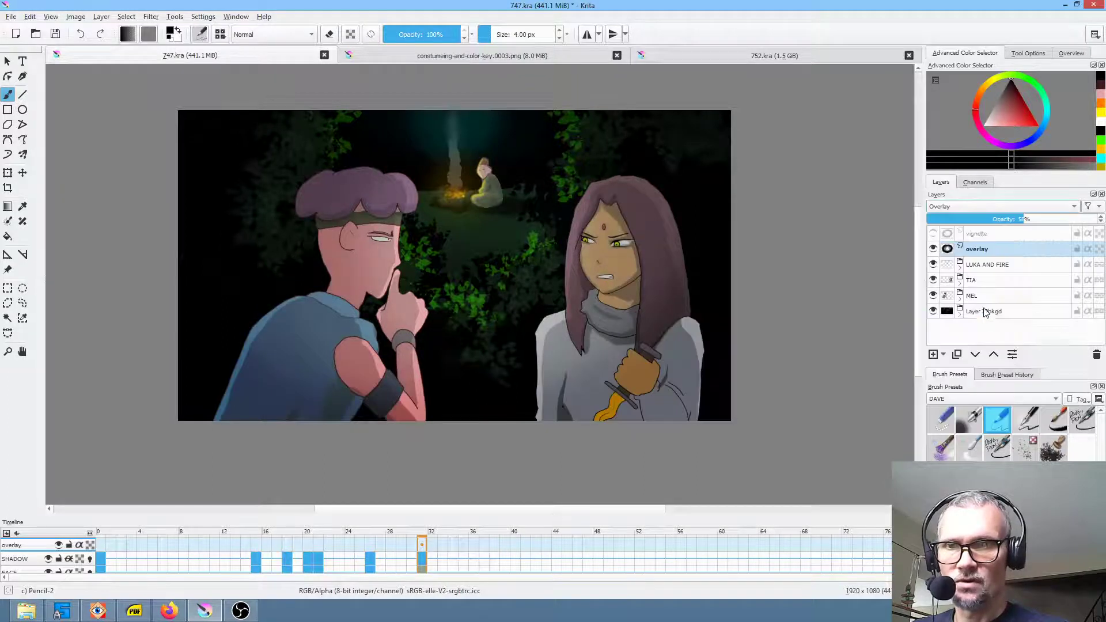
- Show the vignette layer and lower the overlay layer's opacity to 44%
{"action": "mouse_move", "coordinate": [1021, 220]}
{"action": "left_mouse_down"}
{"action": "mouse_move", "coordinate": [985, 220]}
{"action": "mouse_move", "coordinate": [1012, 219]}
{"action": "left_mouse_up"}
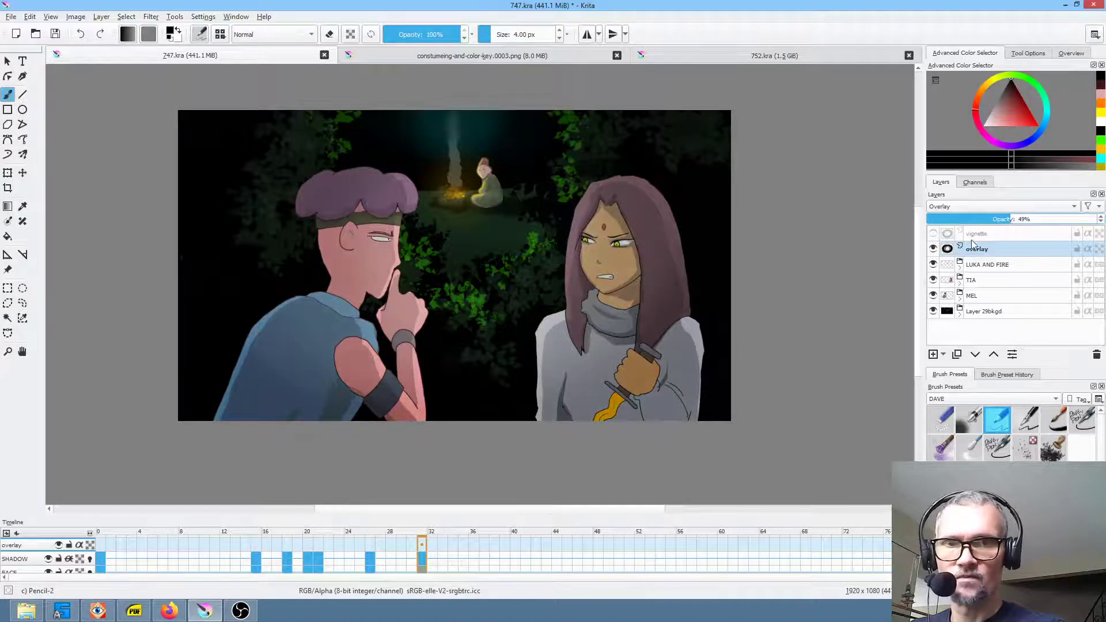
{"action": "left_click", "coordinate": [933, 234]}
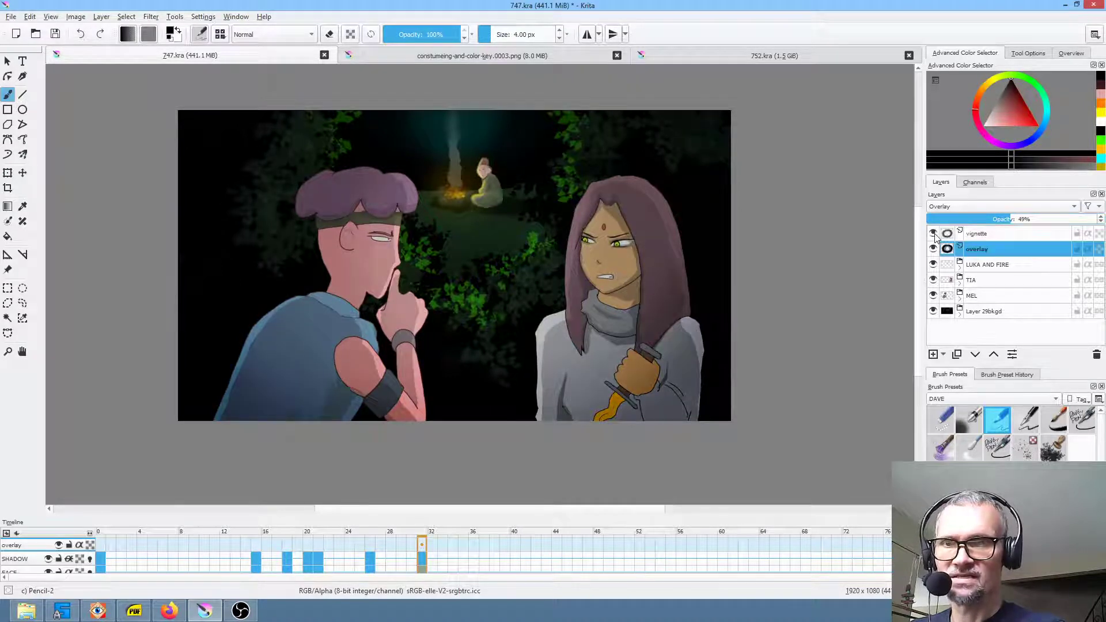
{"action": "left_click", "coordinate": [995, 236]}
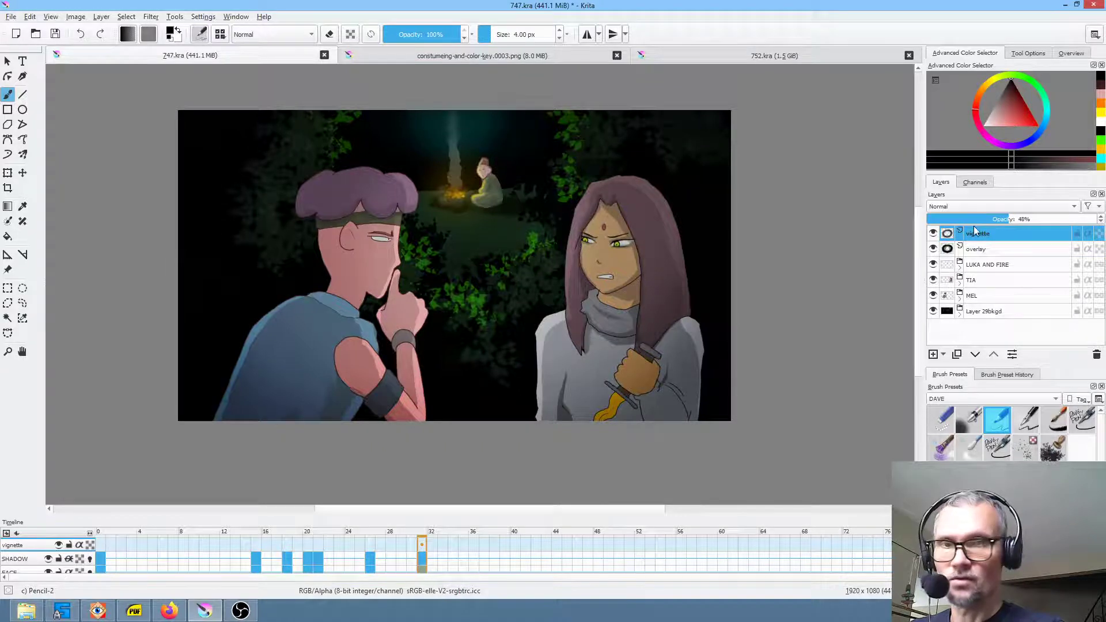
{"action": "left_click", "coordinate": [995, 249]}
{"action": "left_click", "coordinate": [1001, 220]}
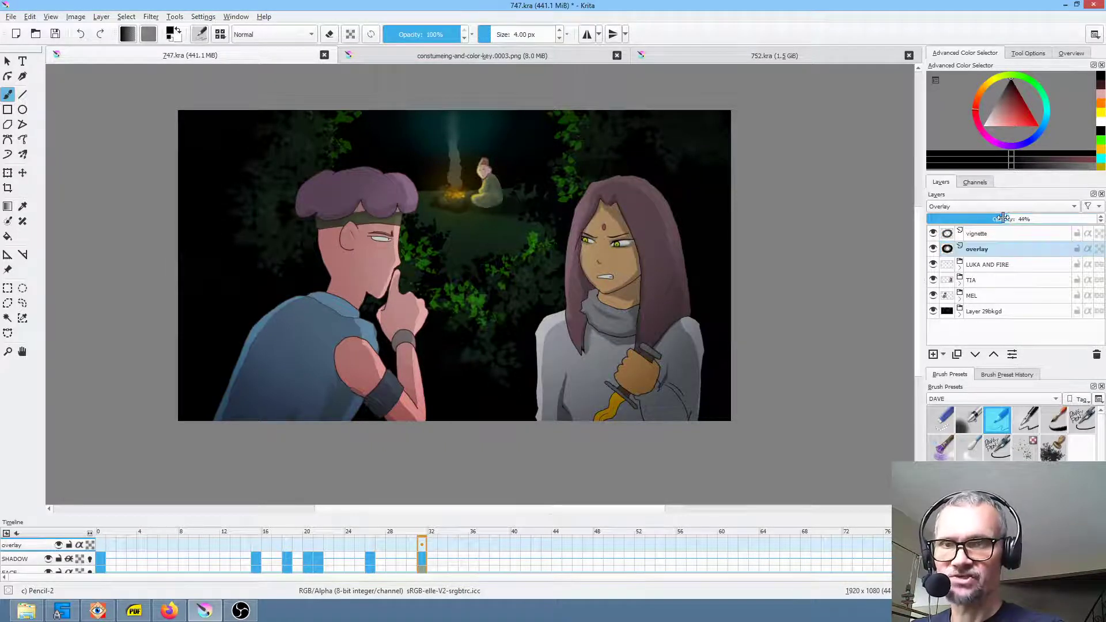
- Set the vignette layer's opacity to 52%
{"action": "left_click", "coordinate": [1012, 235]}
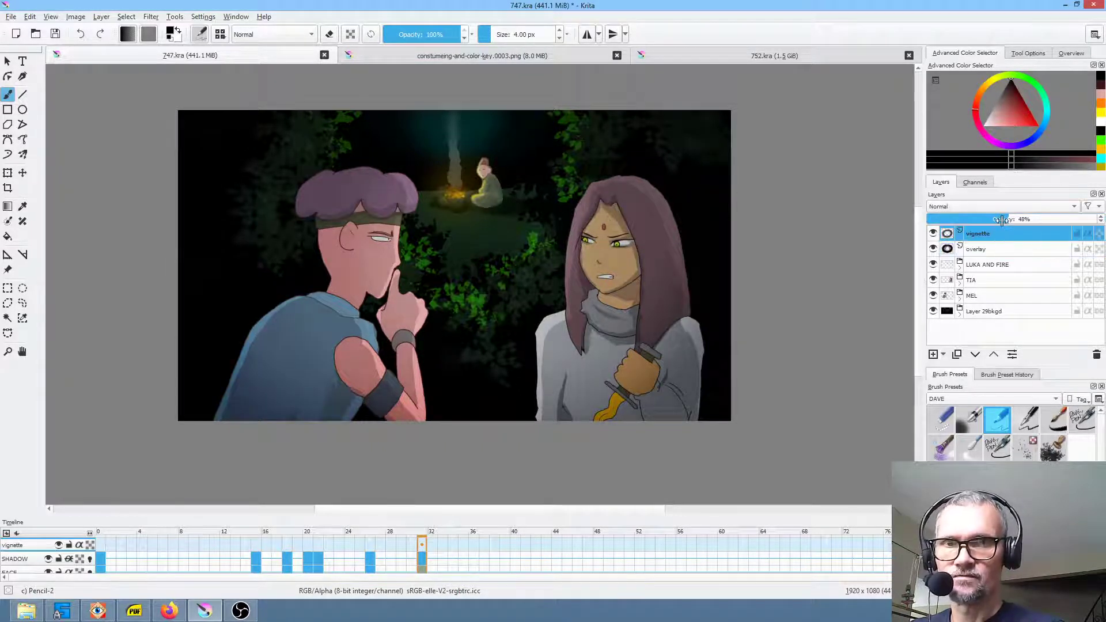
{"action": "left_click", "coordinate": [1040, 219]}
{"action": "left_click", "coordinate": [1015, 220]}
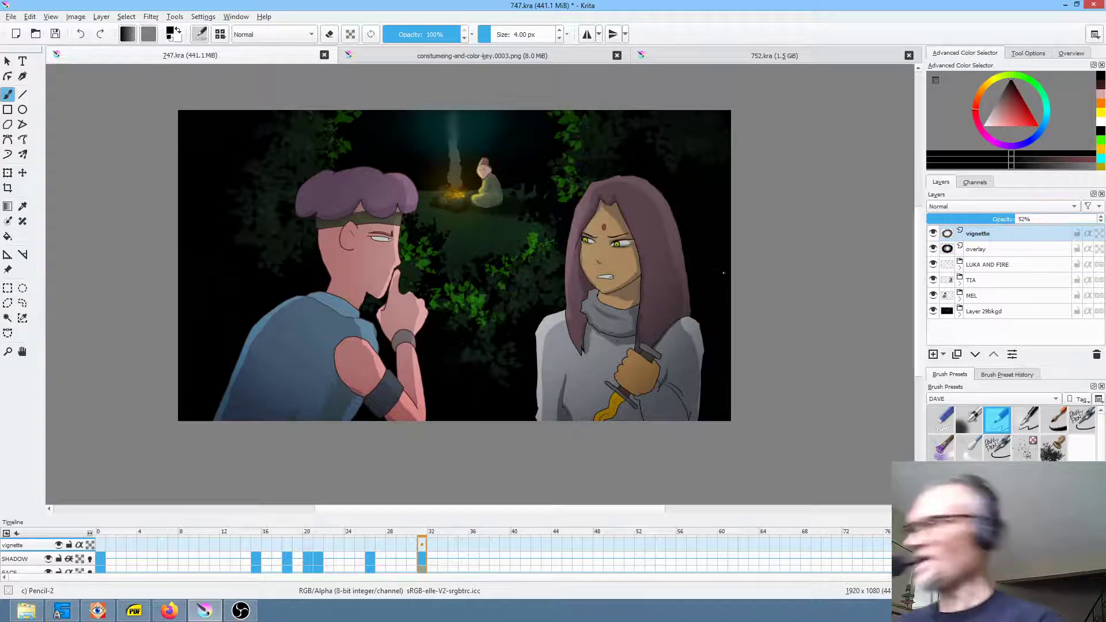
- Go back to frame 0, save the file, and play the full scene's animation
{"action": "scroll", "coordinate": [724, 271], "scroll_direction": "up", "scroll_amount": 1}
{"action": "scroll", "coordinate": [726, 272], "scroll_direction": "down", "scroll_amount": 2}
{"action": "scroll", "coordinate": [732, 272], "scroll_direction": "up", "scroll_amount": 1}
{"action": "left_click_drag", "start_coordinate": [732, 272], "coordinate": [781, 273]}
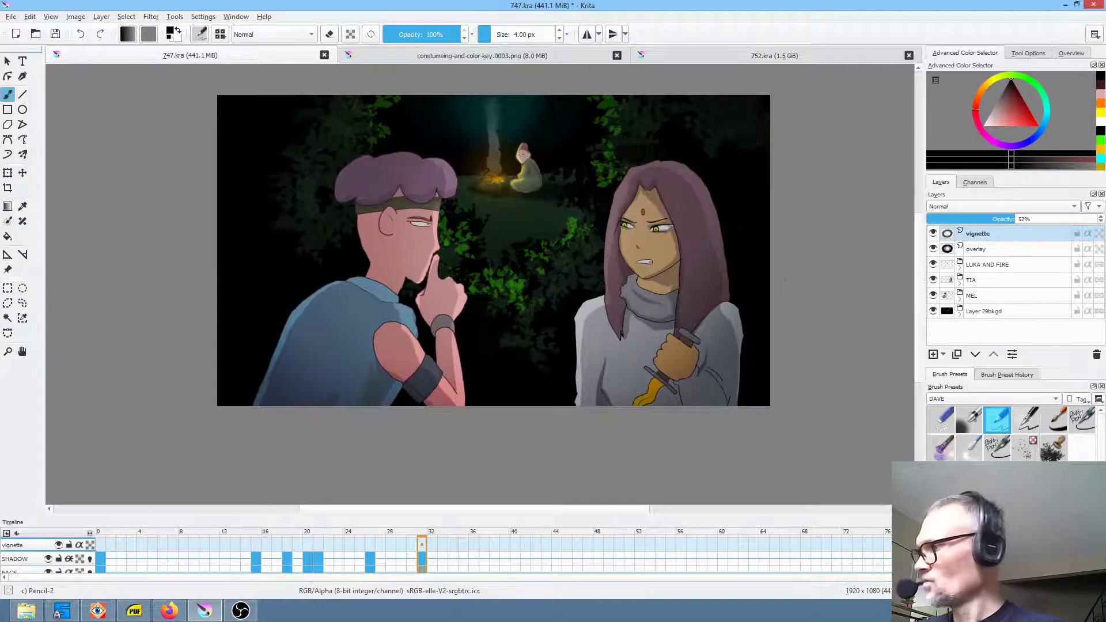
{"action": "key", "text": "Home"}
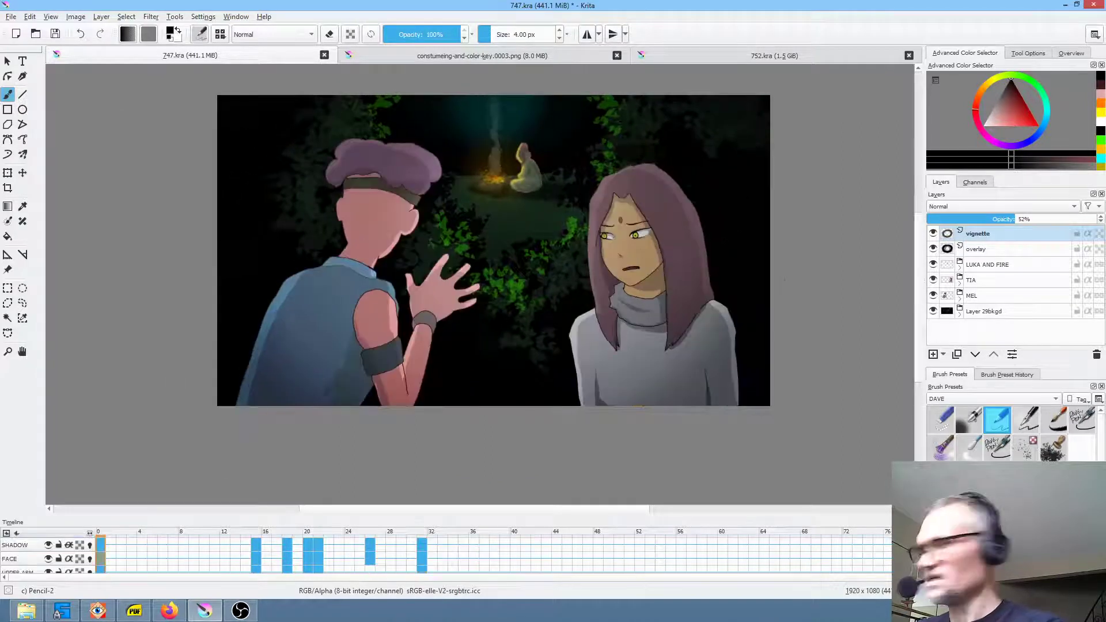
{"action": "left_click", "coordinate": [56, 34]}
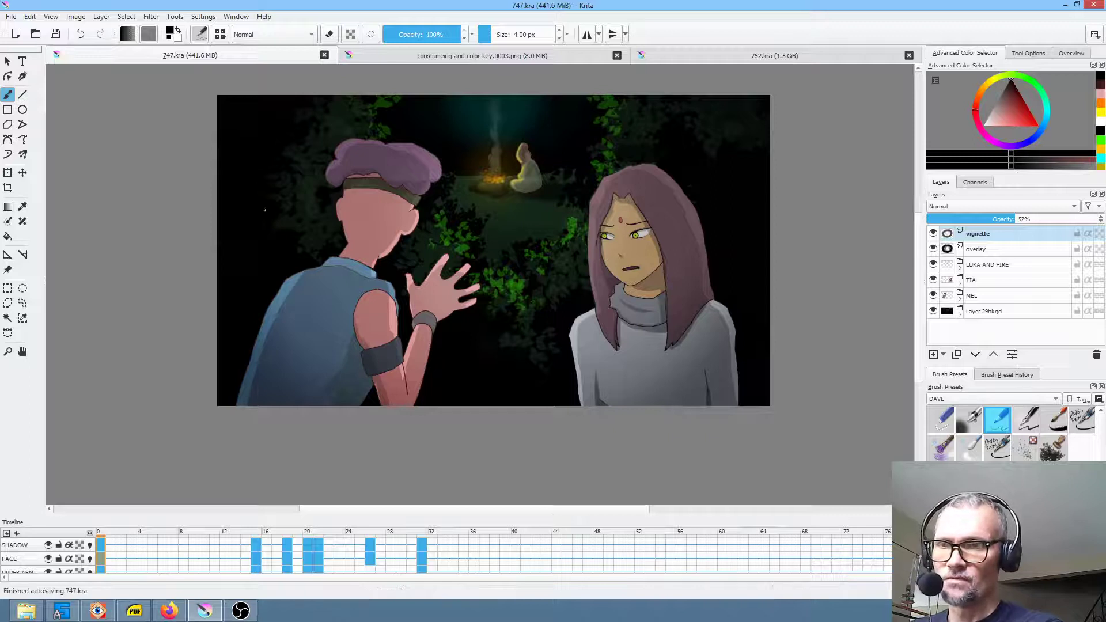
{"action": "key", "text": "space"}
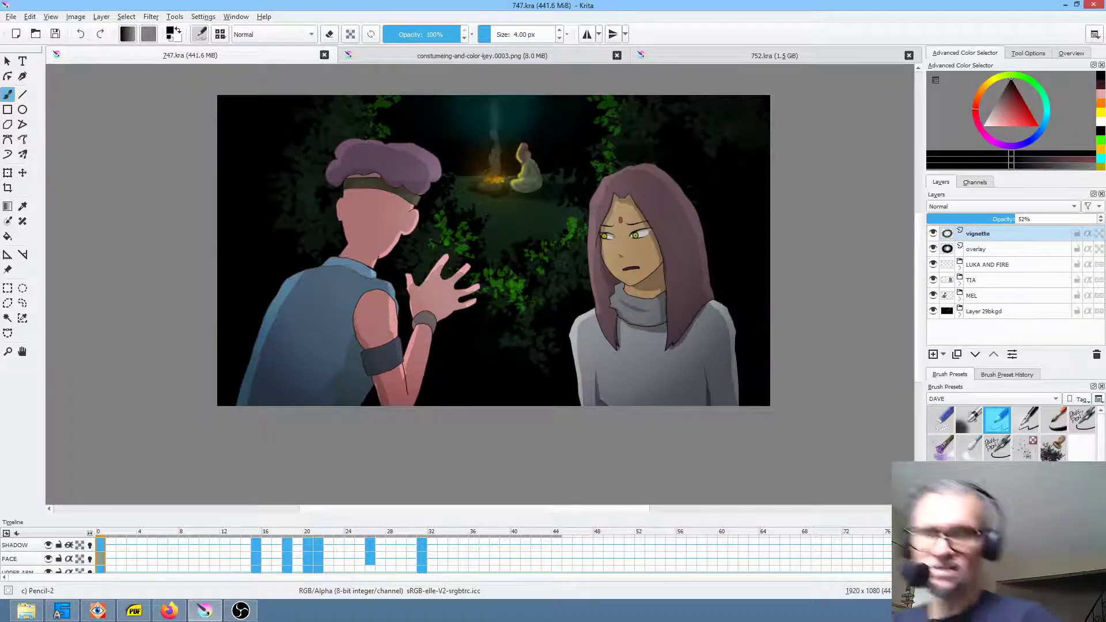
- Expand the background group, enlarge the timeline, and create a keyframe at frame 0 on Layer 32
{"action": "left_click", "coordinate": [960, 315]}
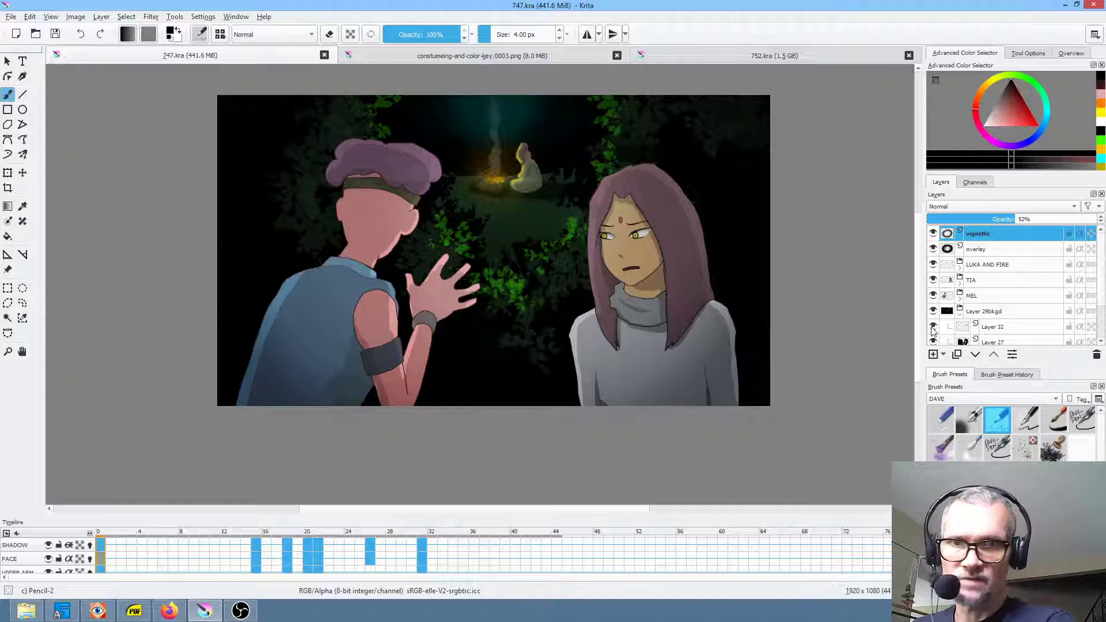
{"action": "left_click", "coordinate": [1005, 328]}
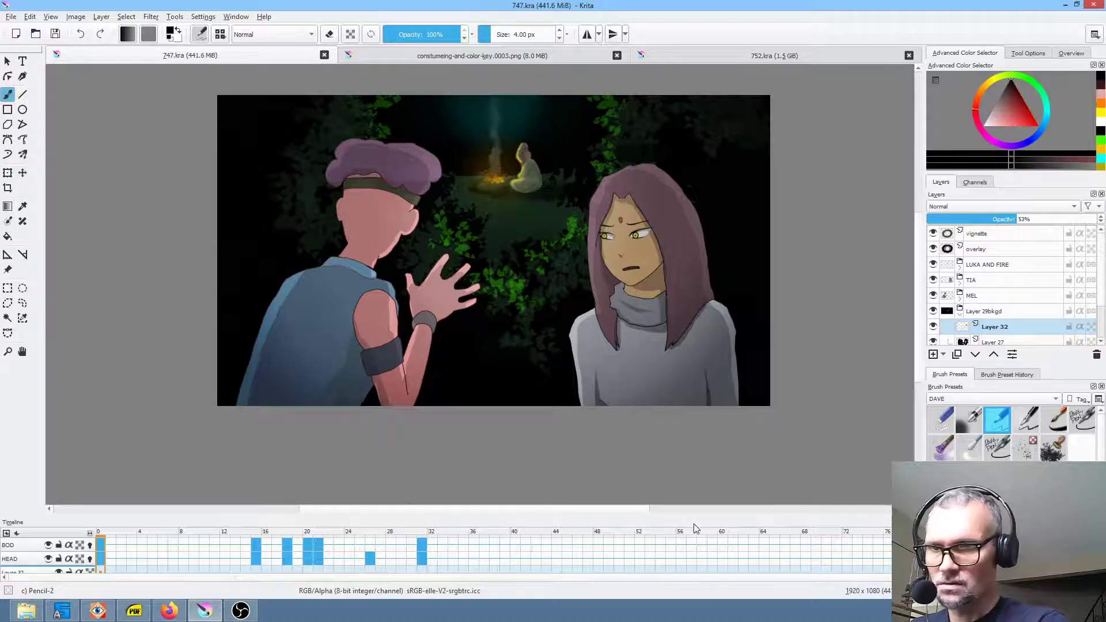
{"action": "left_click_drag", "start_coordinate": [585, 513], "coordinate": [590, 489]}
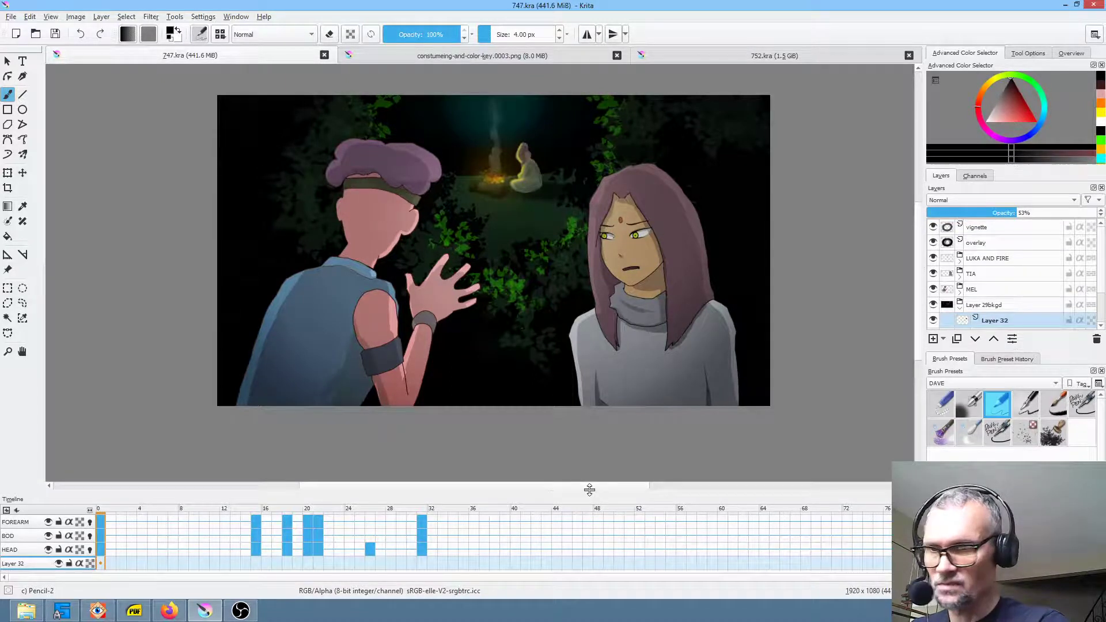
{"action": "left_click", "coordinate": [102, 565]}
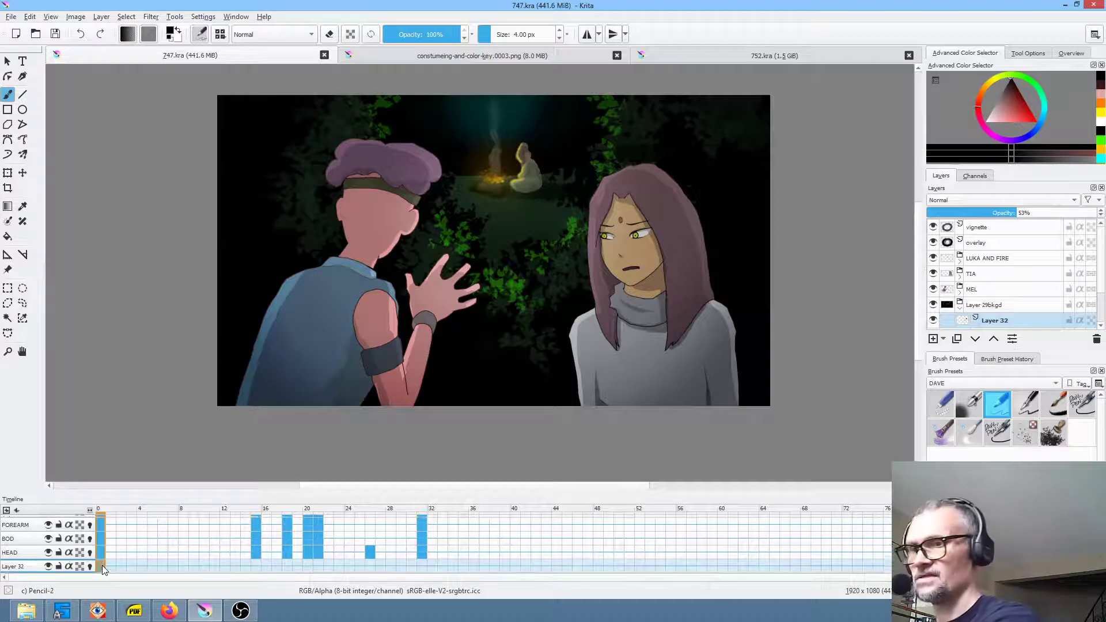
- At frame 18 of Layer 32, nudge the leaves with the Liquify transform at a brush size of about 689 px
{"action": "mouse_move", "coordinate": [168, 569]}
{"action": "left_mouse_down"}
{"action": "mouse_move", "coordinate": [292, 574]}
{"action": "mouse_move", "coordinate": [257, 565]}
{"action": "mouse_move", "coordinate": [276, 569]}
{"action": "left_mouse_up"}
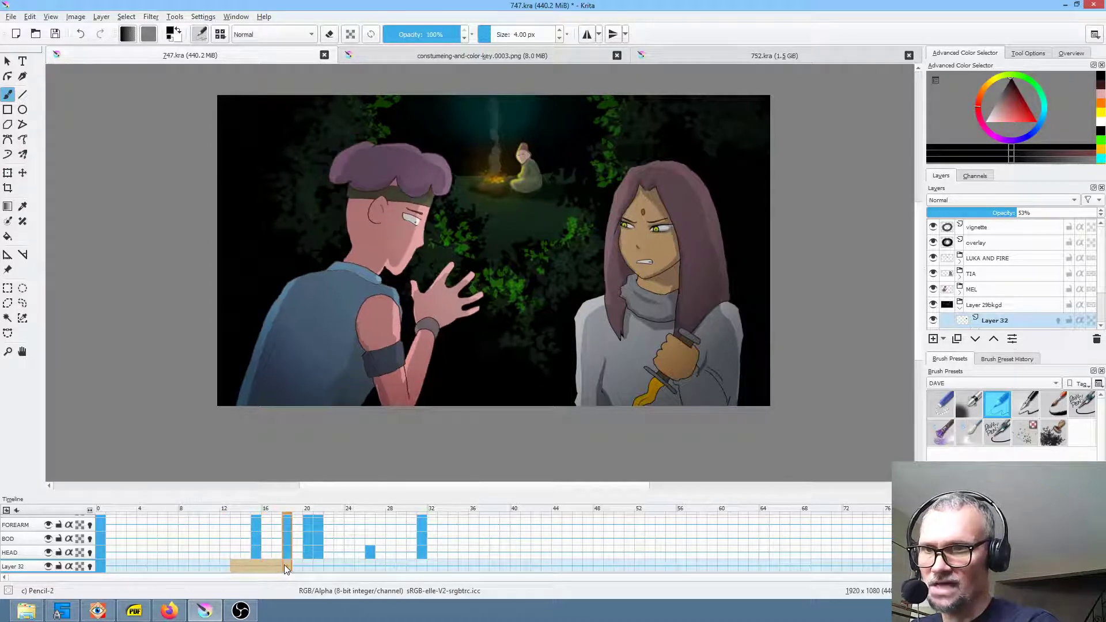
{"action": "left_click", "coordinate": [285, 566]}
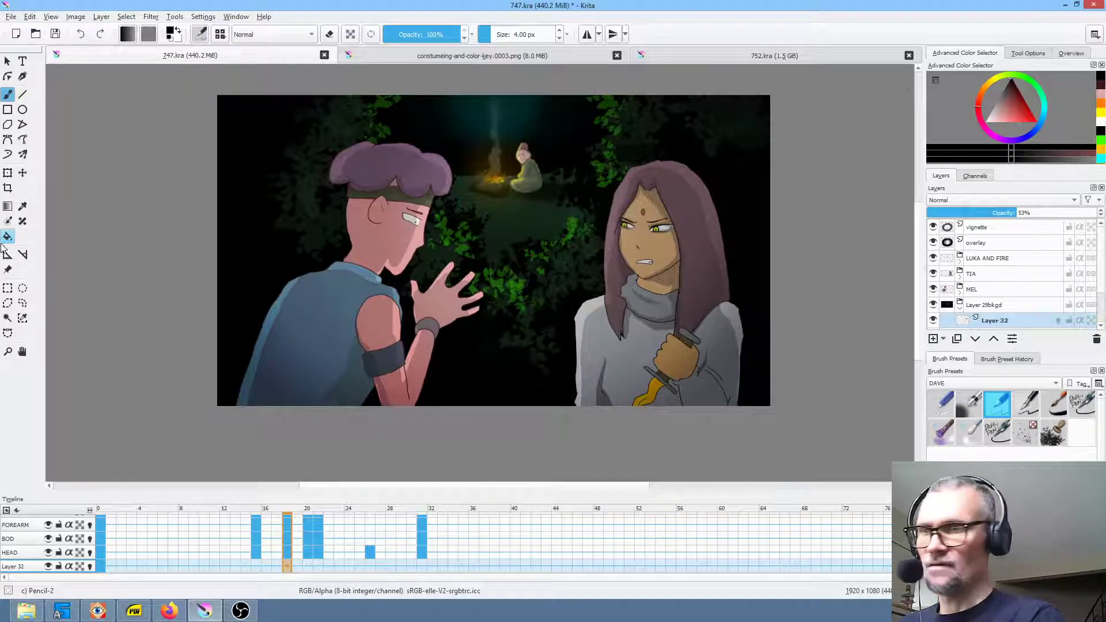
{"action": "left_click", "coordinate": [8, 173]}
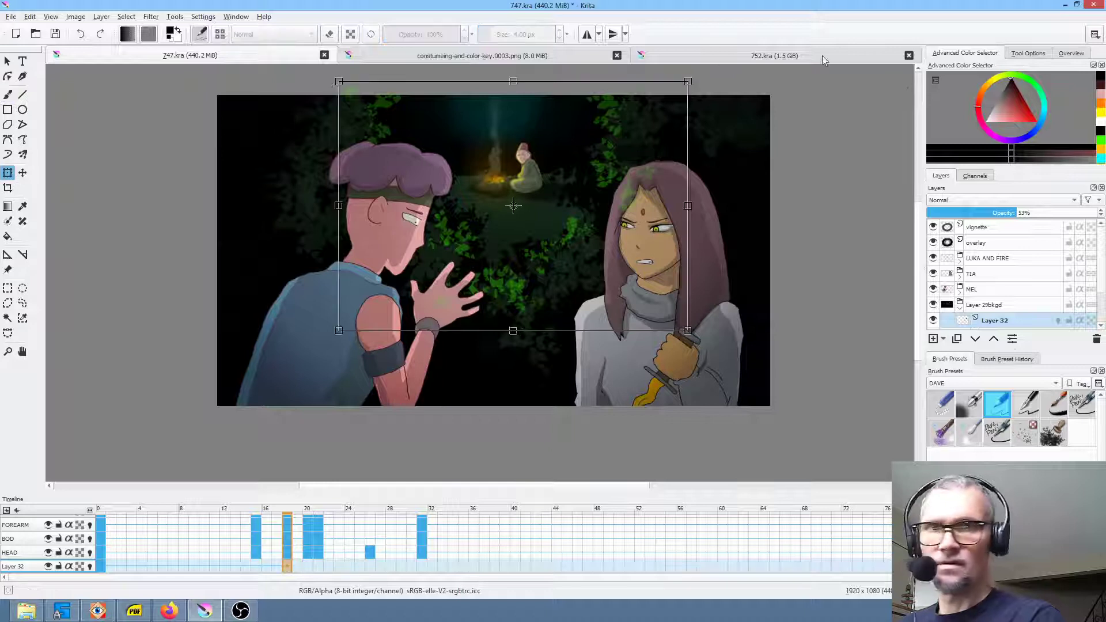
{"action": "left_click", "coordinate": [1028, 53]}
{"action": "left_click", "coordinate": [1002, 80]}
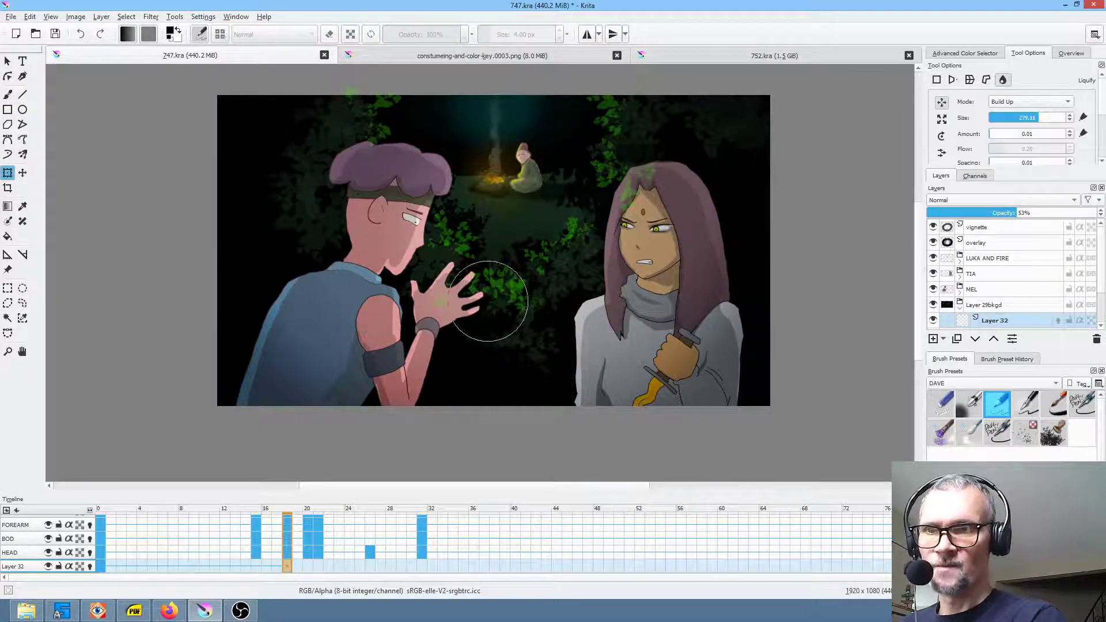
{"action": "left_click_drag", "start_coordinate": [478, 301], "coordinate": [596, 301], "text": "shift"}
{"action": "left_click_drag", "start_coordinate": [476, 277], "coordinate": [476, 283]}
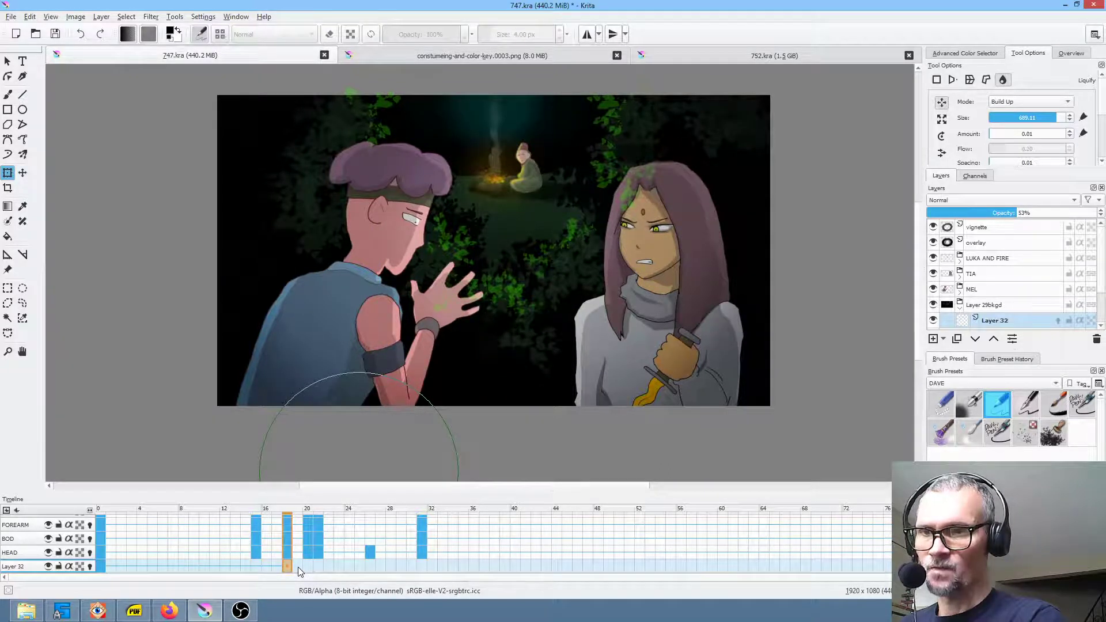
- Copy Layer 32's frame 0 keyframe to frame 19 and play the animation from the start
{"action": "mouse_move", "coordinate": [298, 566]}
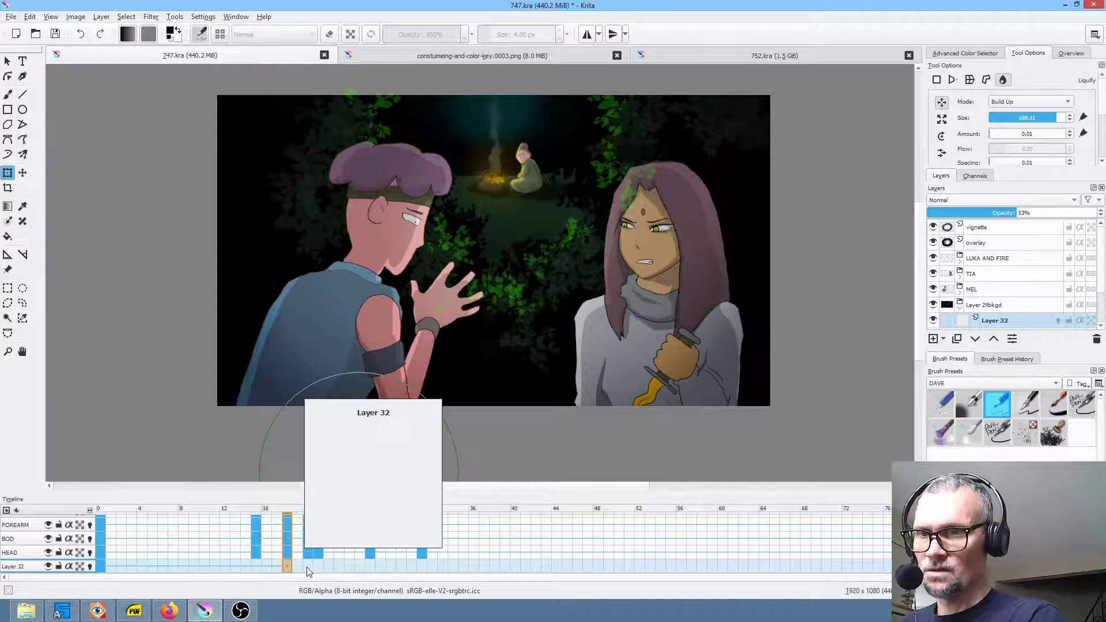
{"action": "left_click", "coordinate": [307, 566]}
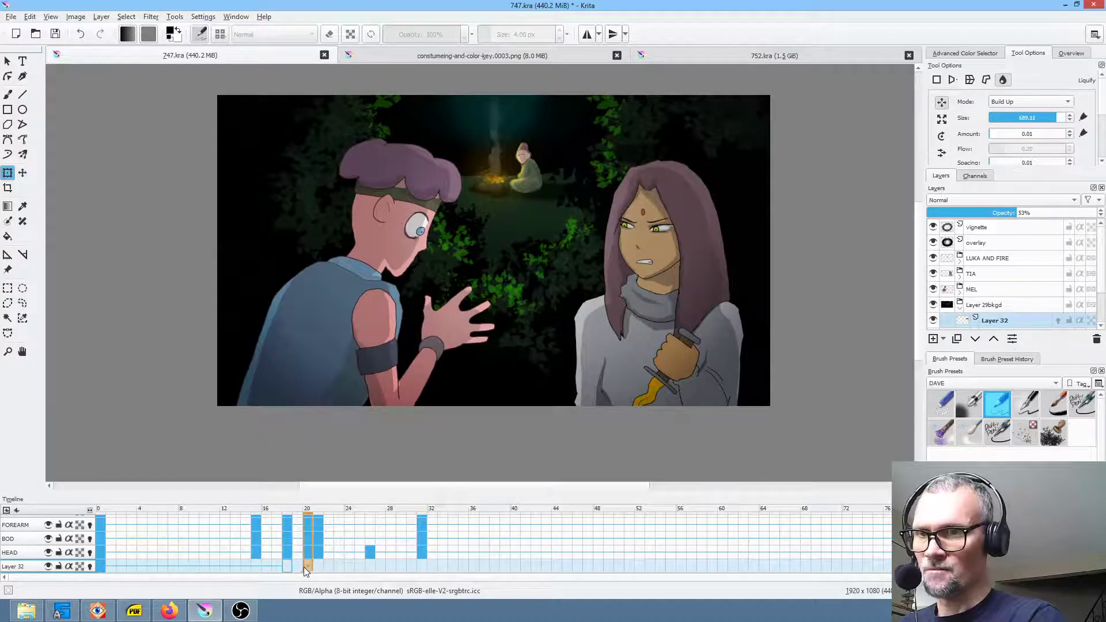
{"action": "left_click", "coordinate": [290, 566]}
{"action": "left_click_drag", "start_coordinate": [102, 568], "coordinate": [299, 565]}
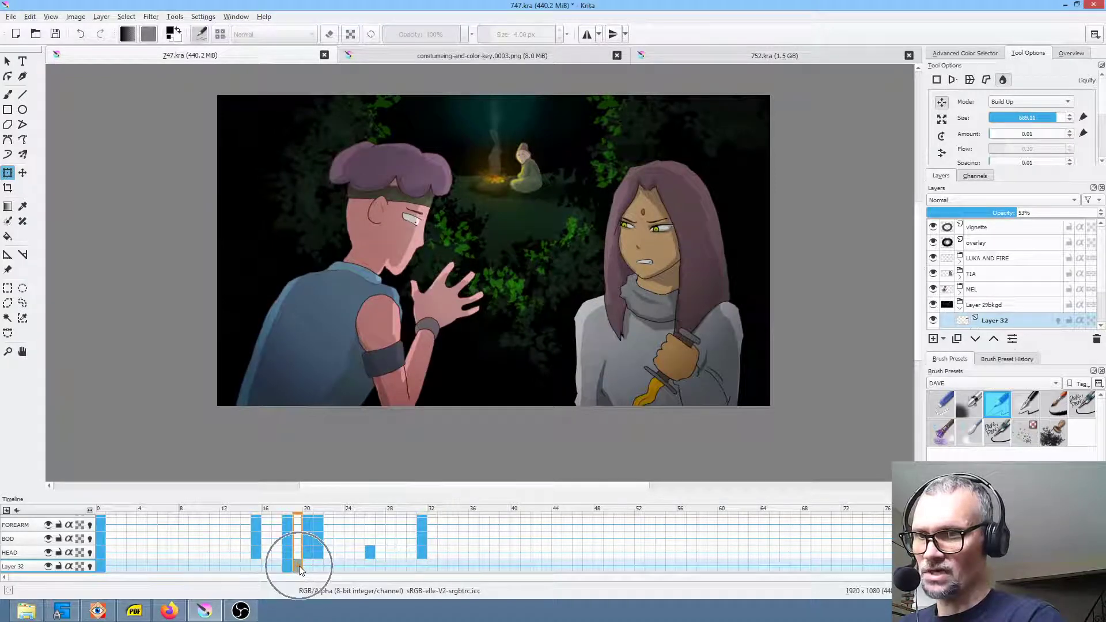
{"action": "left_click", "coordinate": [100, 566]}
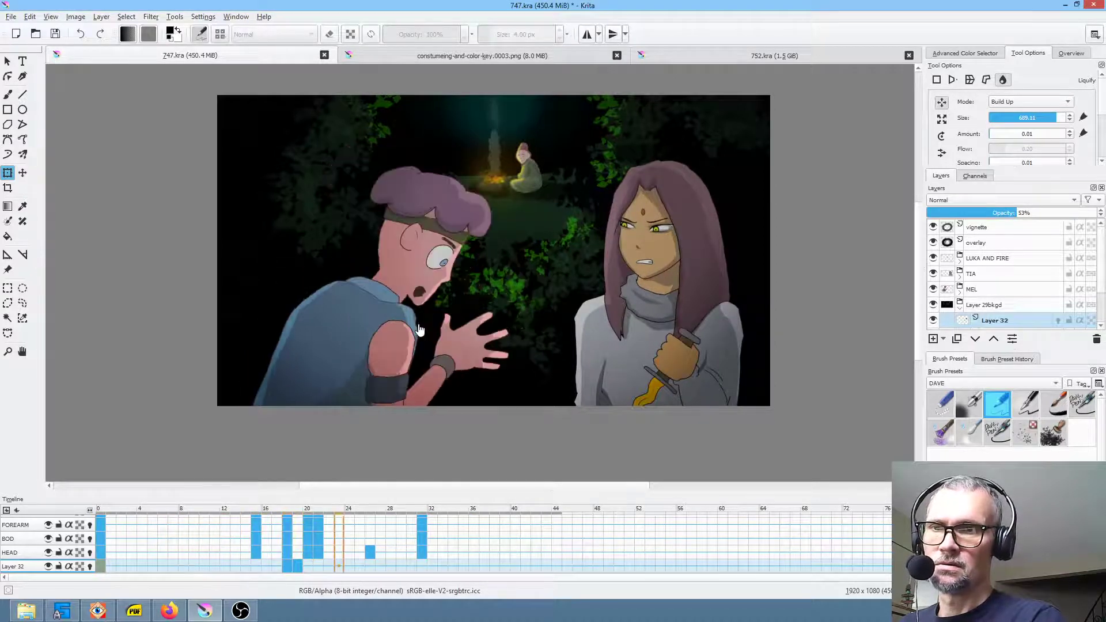
- Replace Layer 32's frame 18 keyframe with a copy of frame 19, and liquify its leaves with a brush of about 333 px
{"action": "left_click", "coordinate": [298, 566]}
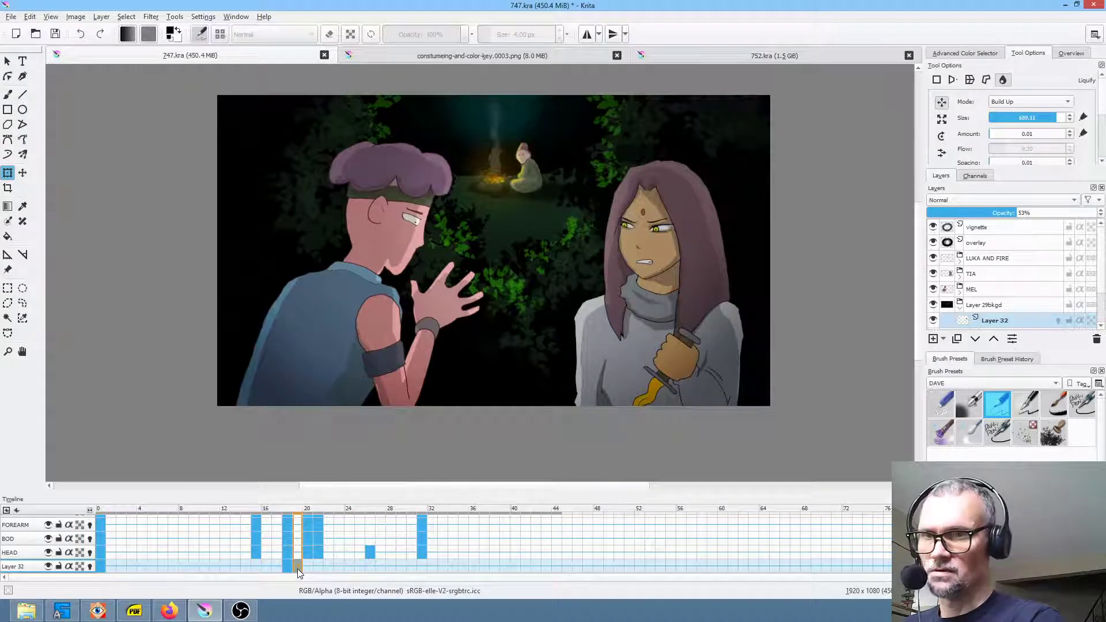
{"action": "left_click", "coordinate": [289, 567]}
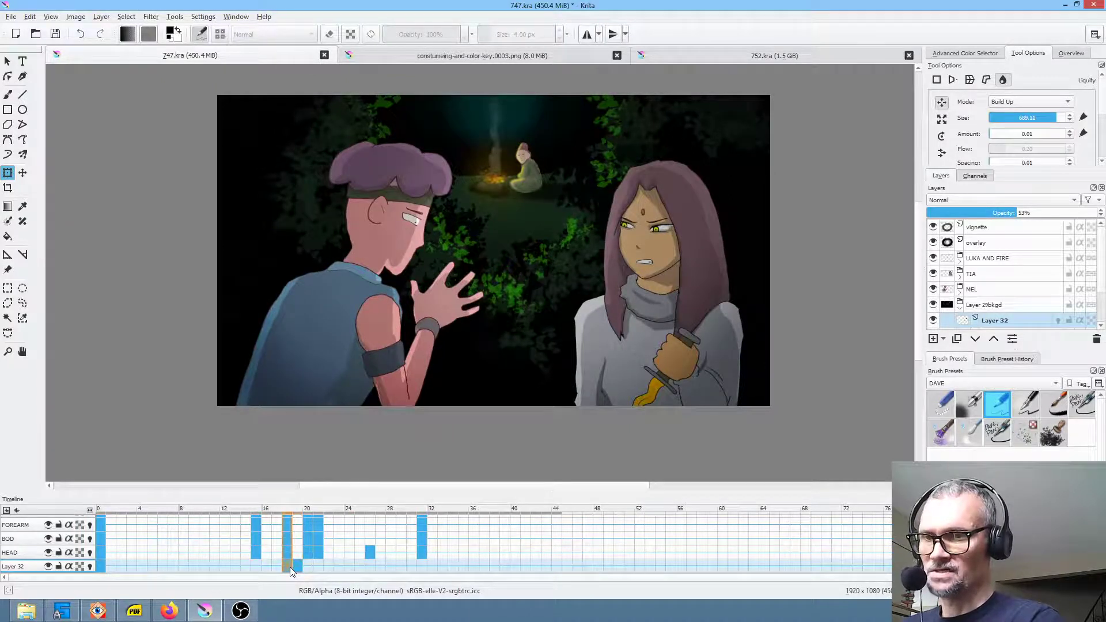
{"action": "left_click", "coordinate": [300, 569]}
{"action": "left_click", "coordinate": [286, 563]}
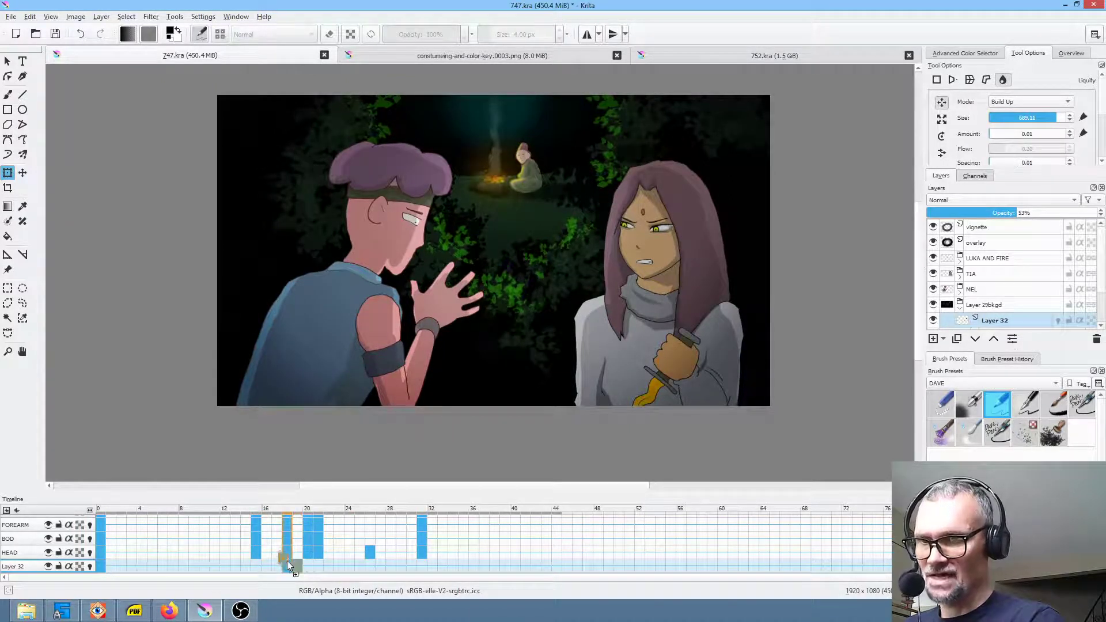
{"action": "left_click", "coordinate": [478, 281]}
{"action": "mouse_move", "coordinate": [483, 262]}
{"action": "left_mouse_down", "text": "shift"}
{"action": "mouse_move", "coordinate": [379, 262]}
{"action": "mouse_move", "coordinate": [484, 263]}
{"action": "left_mouse_up", "text": "shift"}
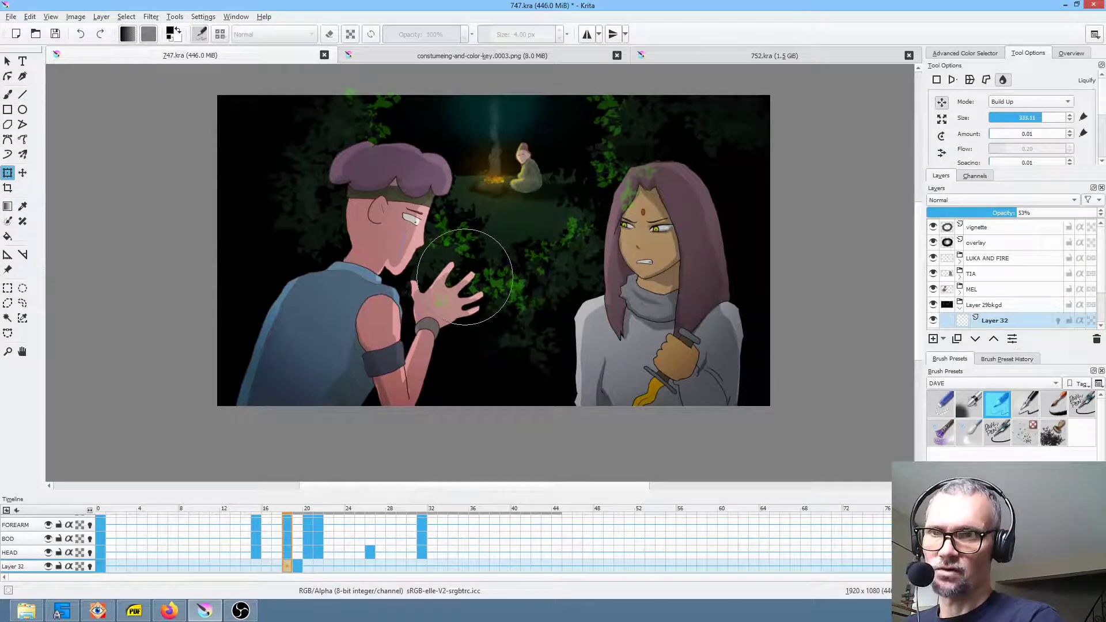
- Play the animation from frame 12 to check the leaf movement, and go to frame 20 on Layer 32
{"action": "left_click", "coordinate": [226, 568]}
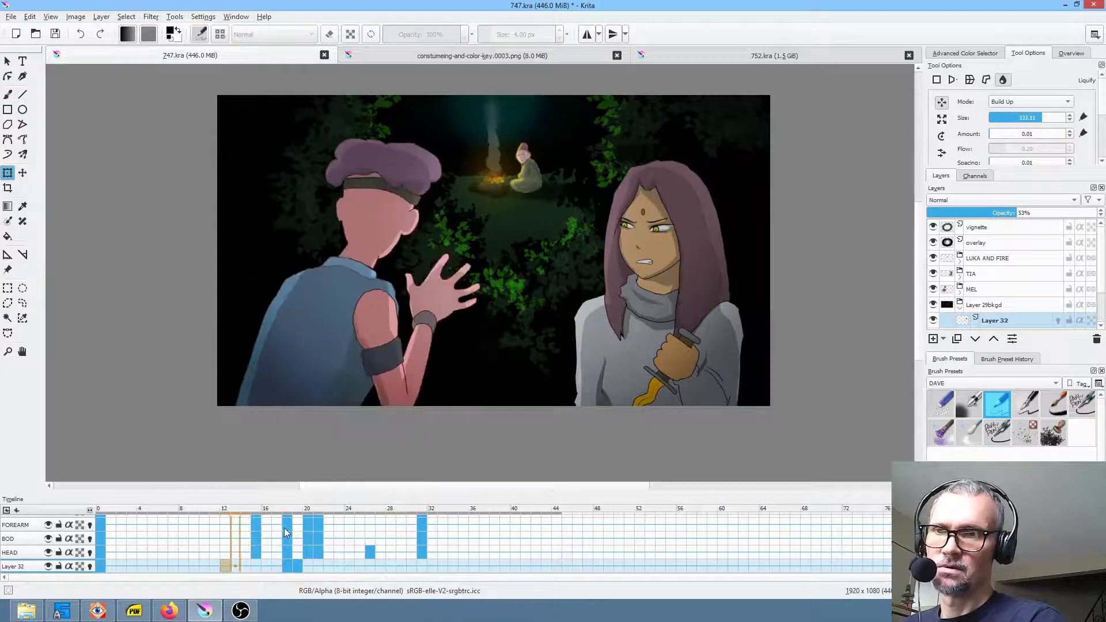
{"action": "left_click", "coordinate": [306, 566]}
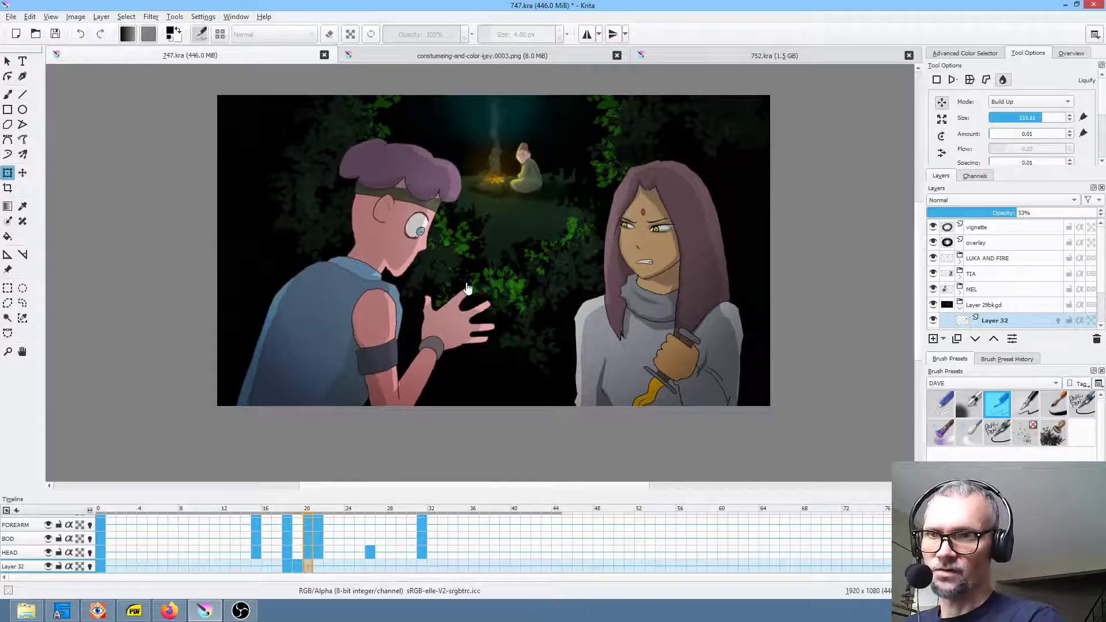
- Place copies of Layer 32's leaf keyframe on frames 19 and 20, and play the animation from frame 0
{"action": "left_click", "coordinate": [307, 568]}
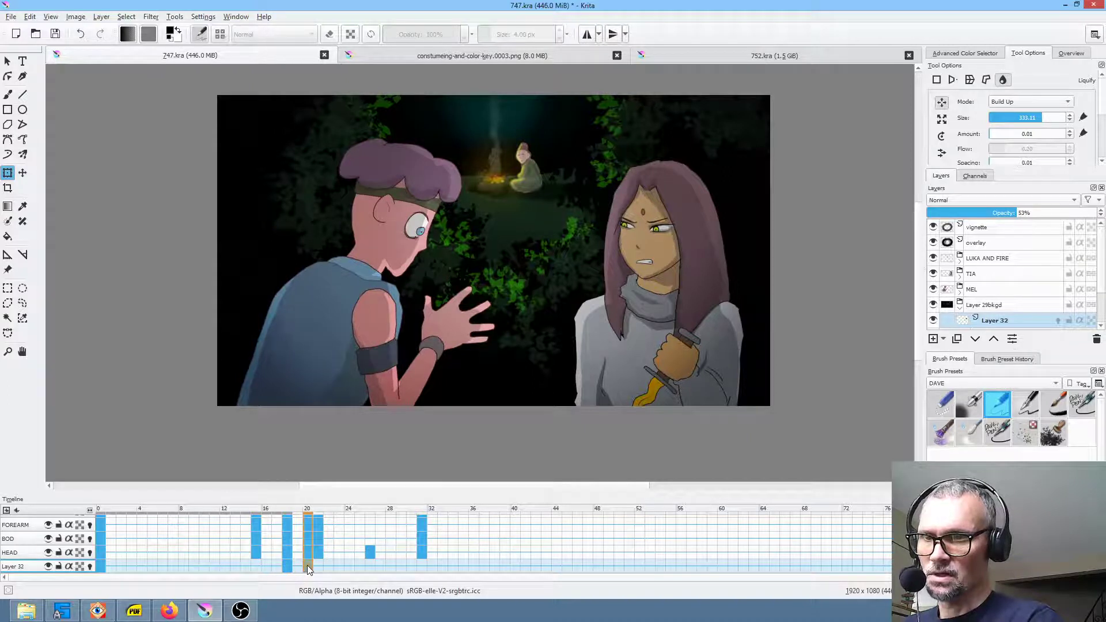
{"action": "left_click_drag", "start_coordinate": [307, 567], "coordinate": [296, 566]}
{"action": "left_click", "coordinate": [308, 566]}
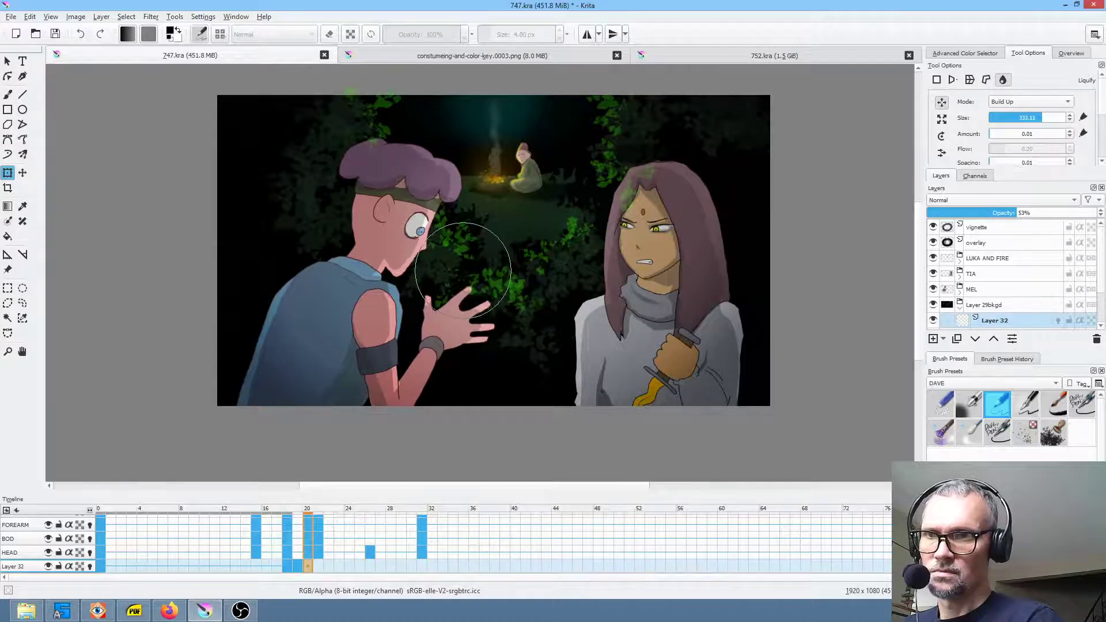
{"action": "left_click", "coordinate": [319, 566]}
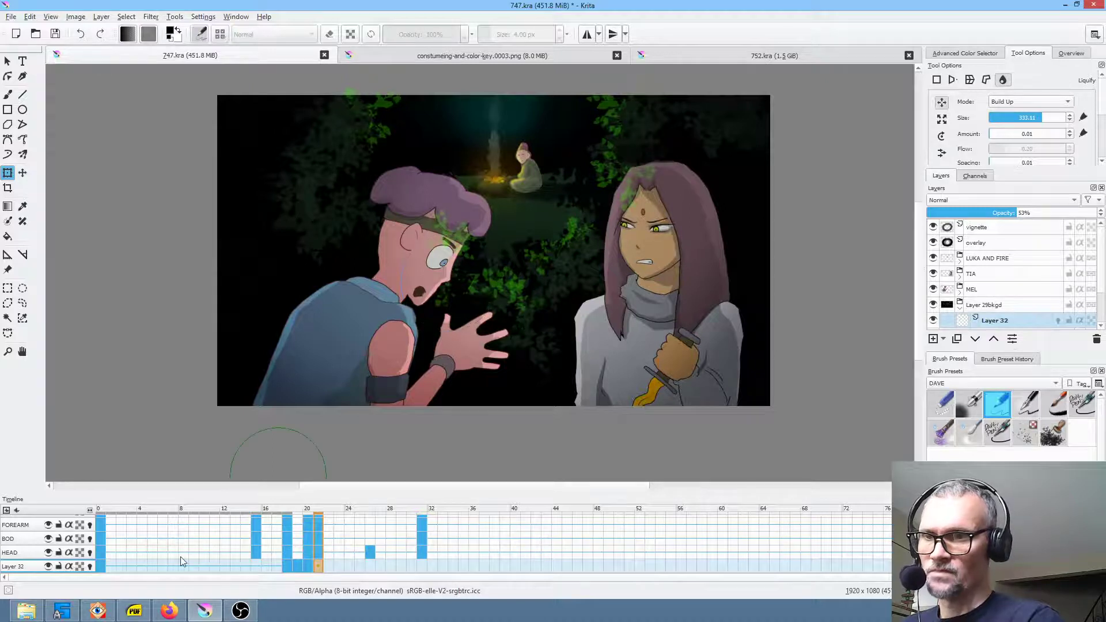
{"action": "left_click", "coordinate": [103, 567]}
{"action": "key", "text": "space"}
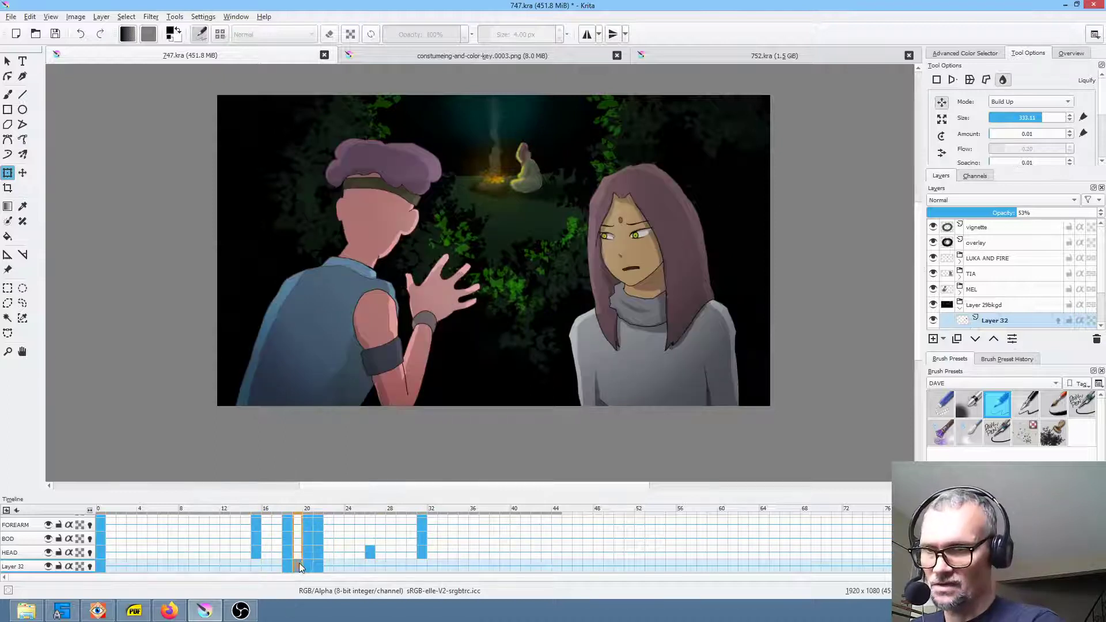
- Remove Layer 32's keyframes from frames 19 to 21 and play the animation from frame 0
{"action": "left_click", "coordinate": [320, 567]}
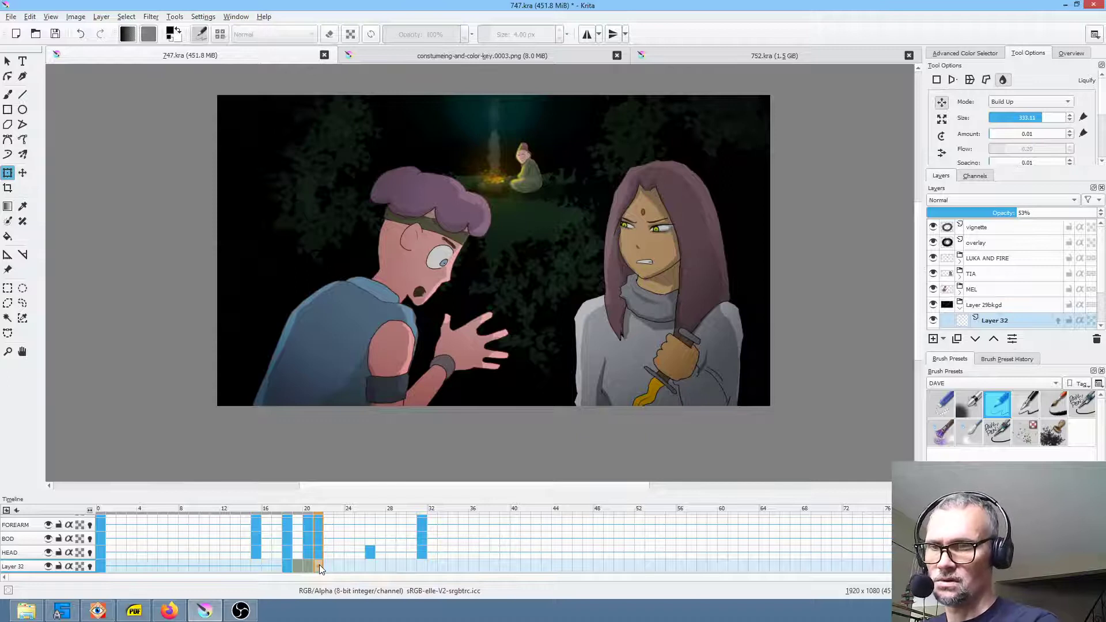
{"action": "left_click", "coordinate": [288, 566]}
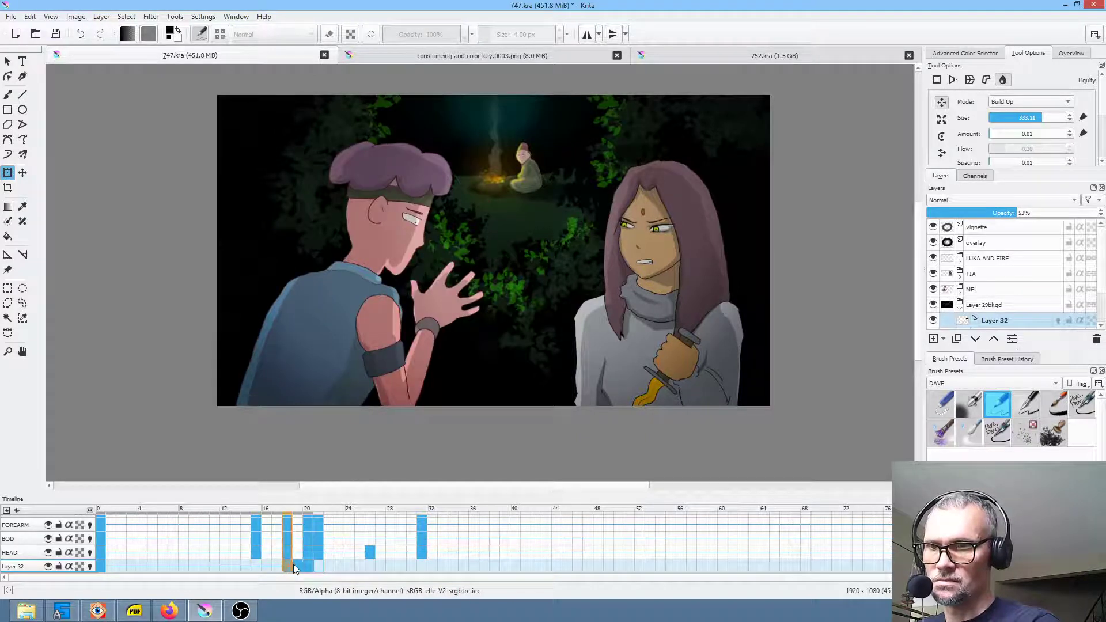
{"action": "left_click_drag", "start_coordinate": [297, 565], "coordinate": [316, 565]}
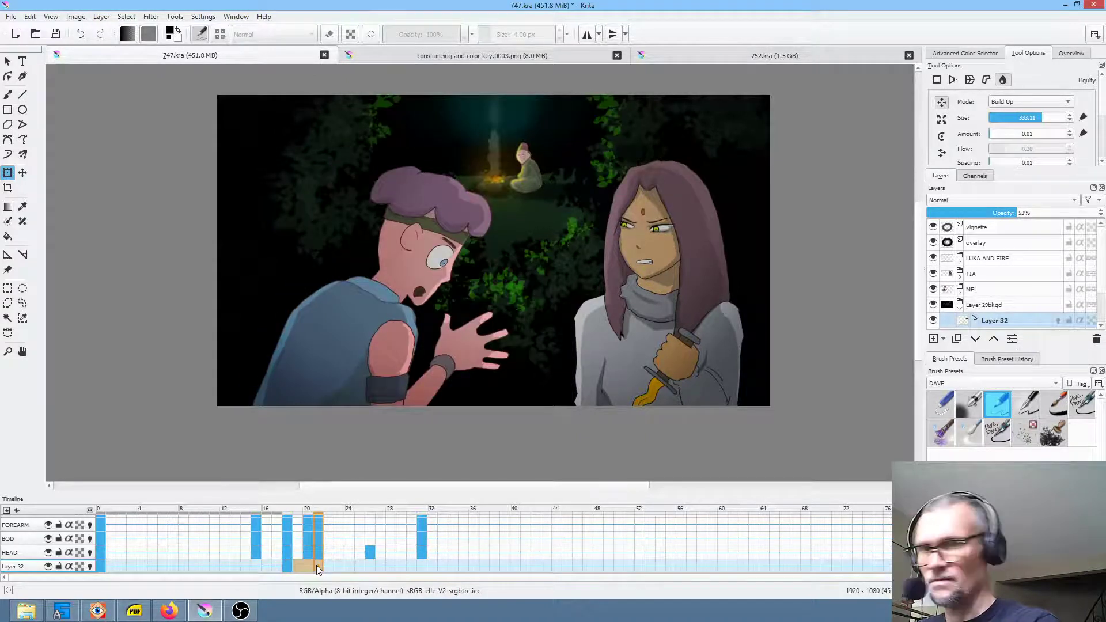
{"action": "left_click", "coordinate": [285, 566]}
{"action": "left_click", "coordinate": [117, 567]}
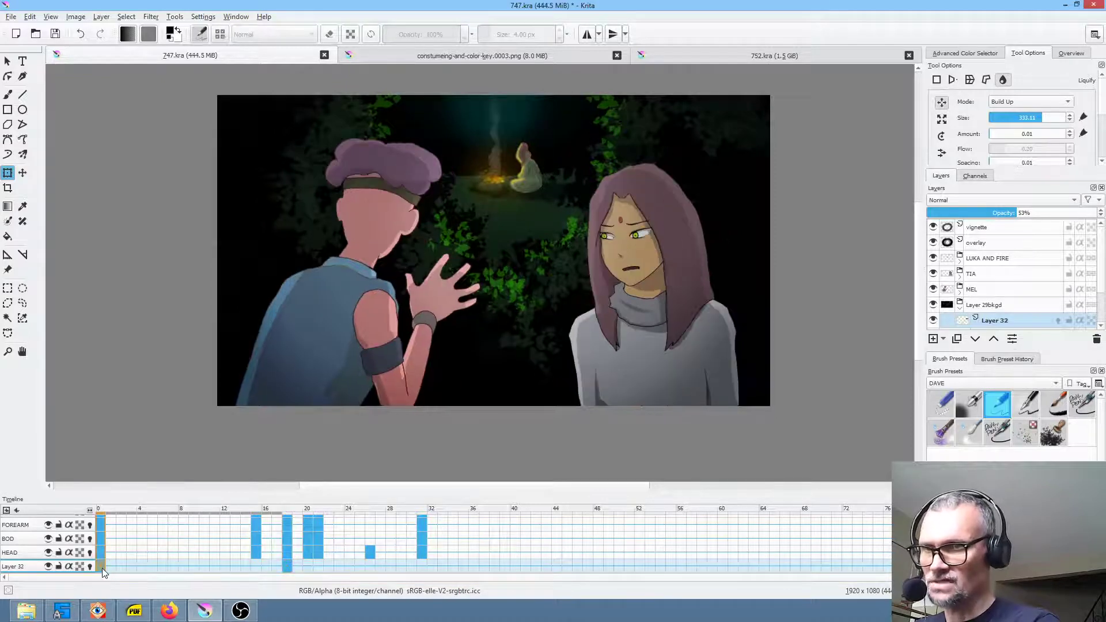
{"action": "key", "text": "space"}
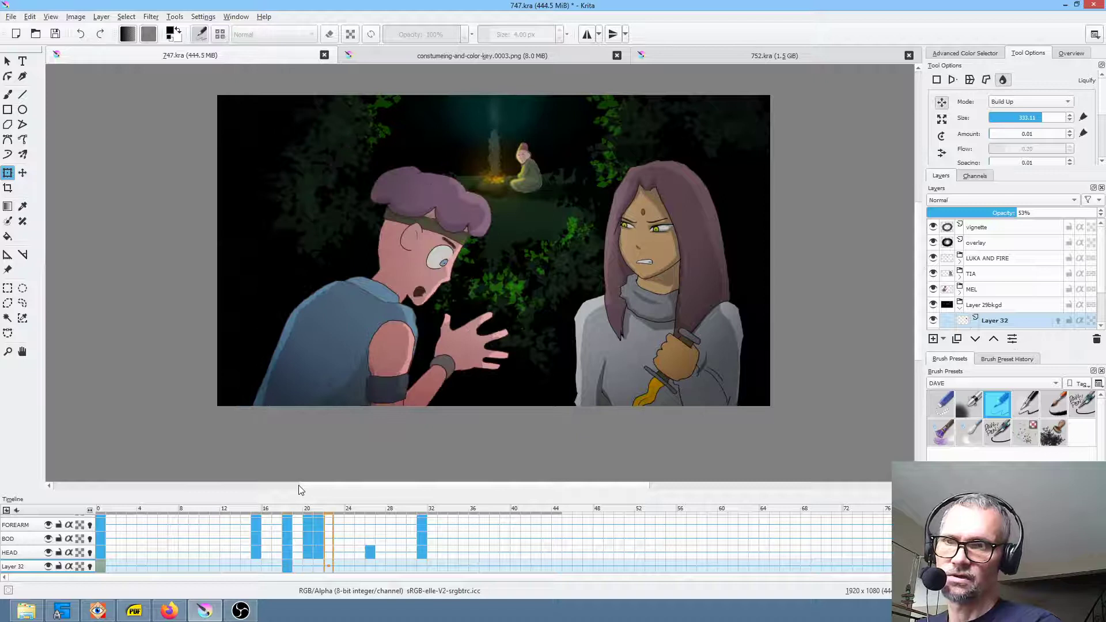
- Go to frame 18 on Layer 32 and rename the layer "leaves hilite"
{"action": "left_click", "coordinate": [289, 568]}
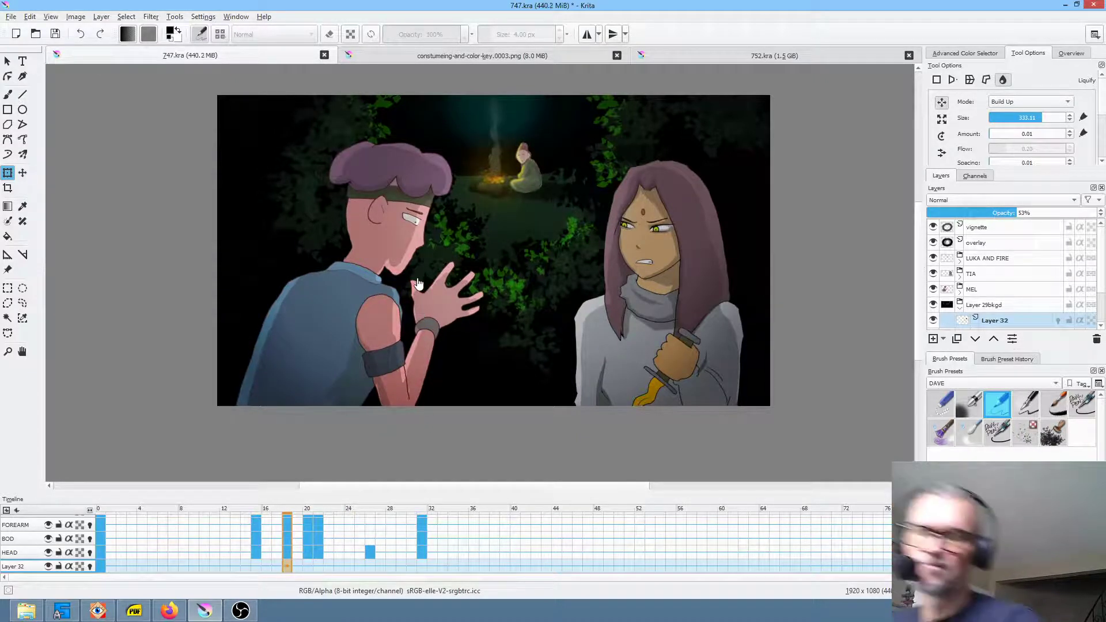
{"action": "scroll", "coordinate": [523, 295], "scroll_direction": "down", "scroll_amount": 1}
{"action": "scroll", "coordinate": [527, 294], "scroll_direction": "up", "scroll_amount": 2}
{"action": "left_click_drag", "start_coordinate": [527, 293], "coordinate": [529, 339]}
{"action": "scroll", "coordinate": [530, 343], "scroll_direction": "down", "scroll_amount": 1}
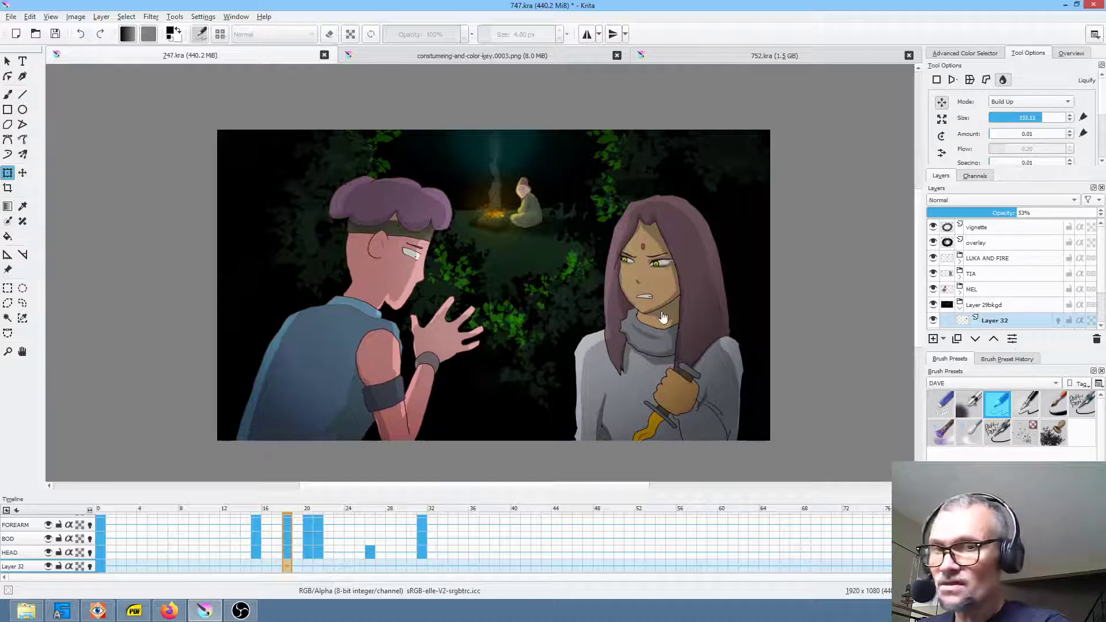
{"action": "left_click", "coordinate": [995, 320]}
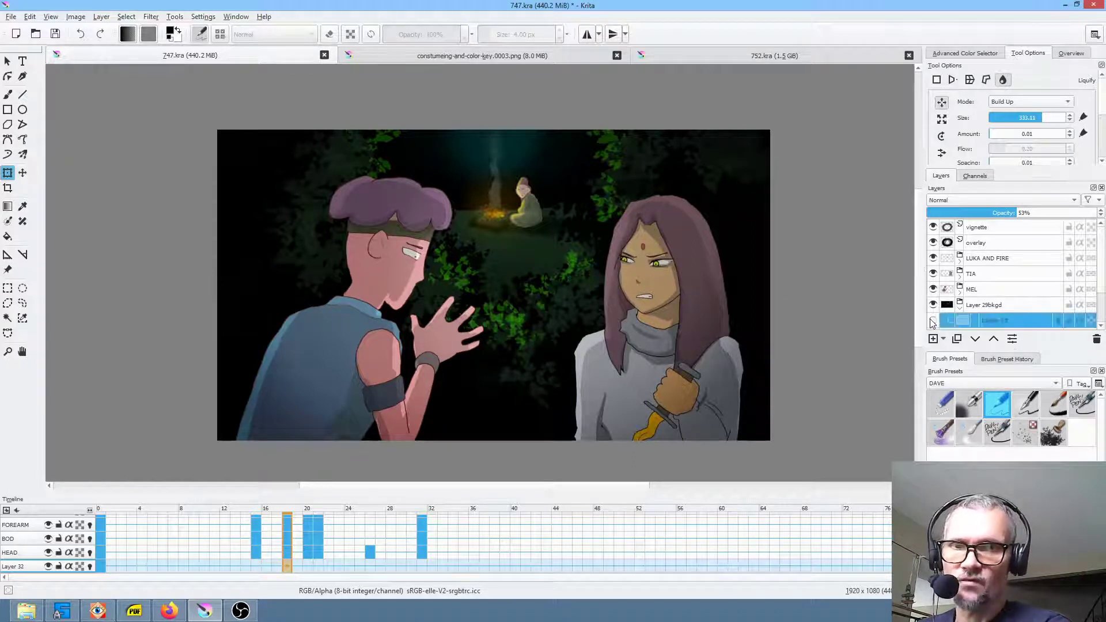
{"action": "double_click", "coordinate": [1018, 322]}
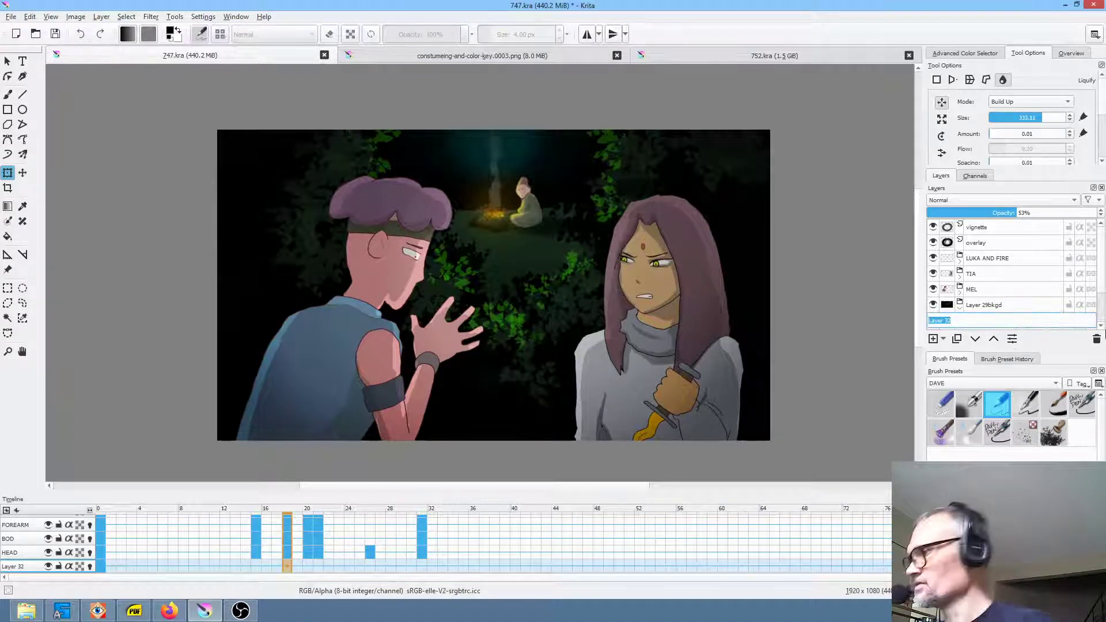
{"action": "type", "text": "leaves hilite"}
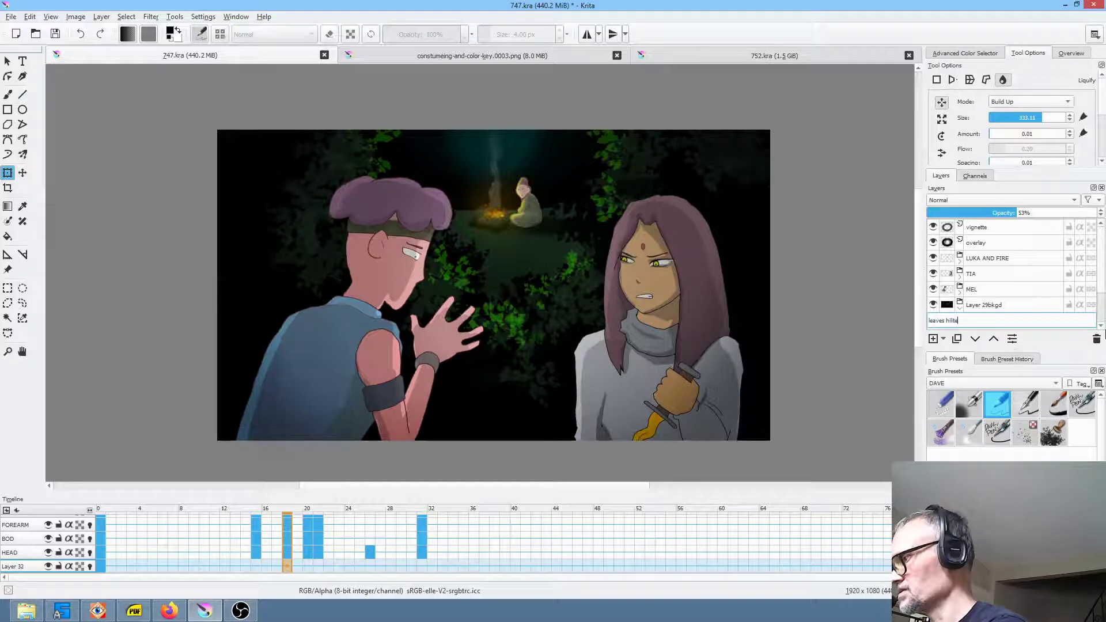
{"action": "key", "text": "Return"}
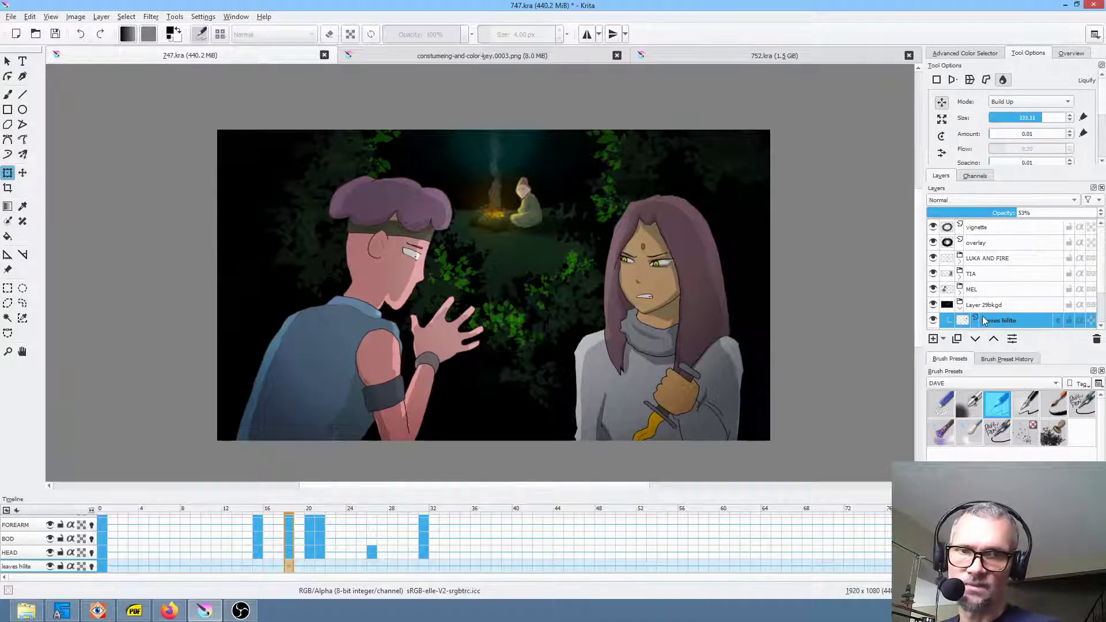
- Put the leaves hilite layer in a new group named "leaves hilite grp"
{"action": "key", "text": "ctrl+g"}
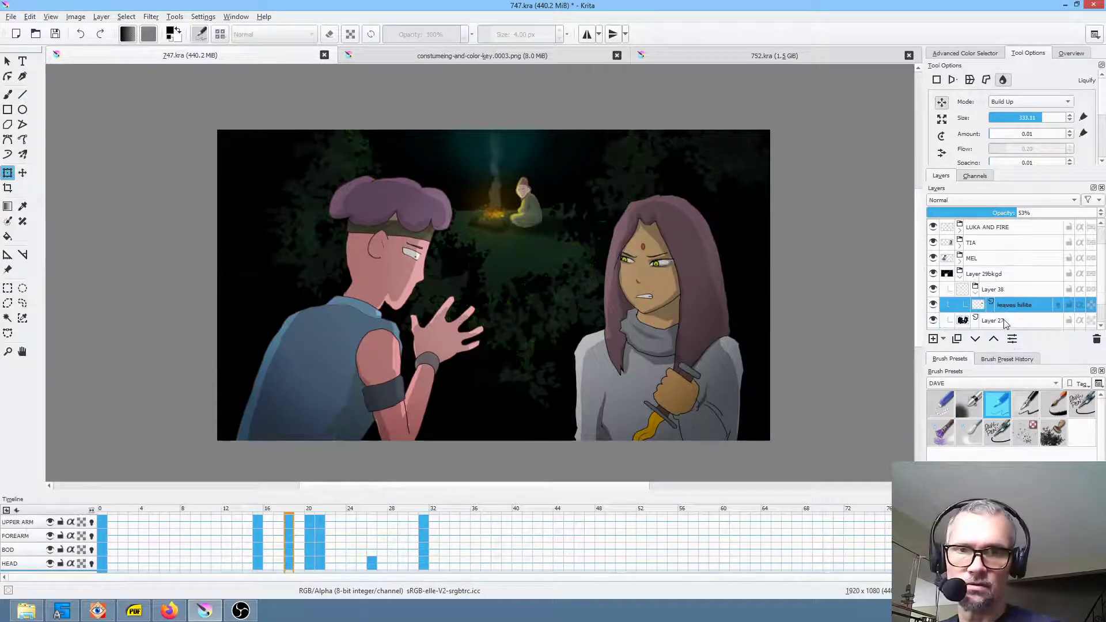
{"action": "double_click", "coordinate": [1007, 288]}
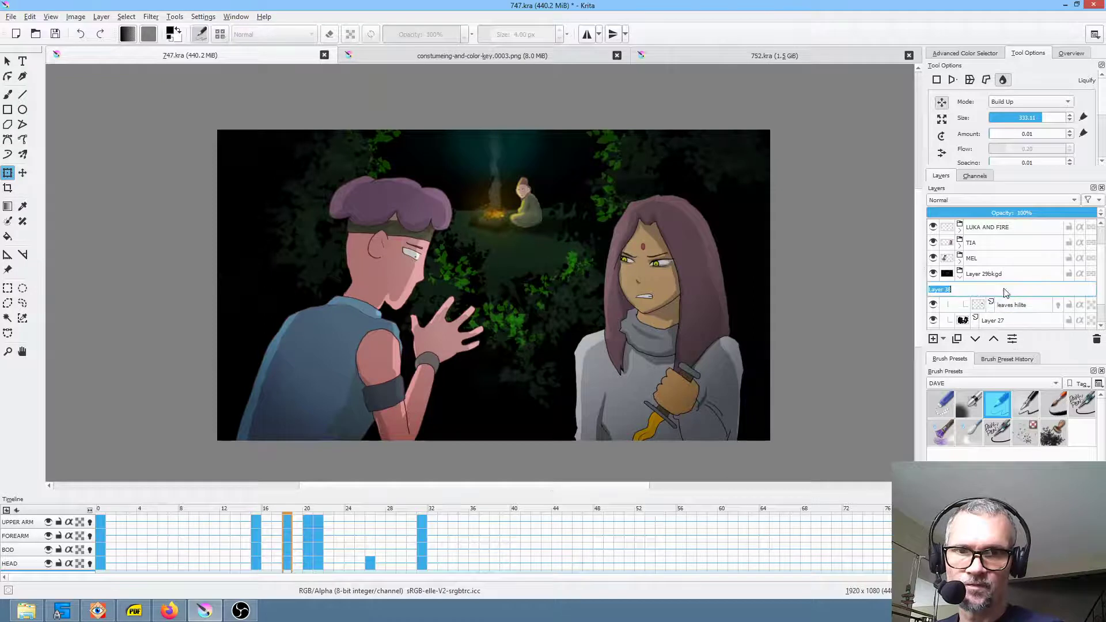
{"action": "type", "text": "leaves hilite"}
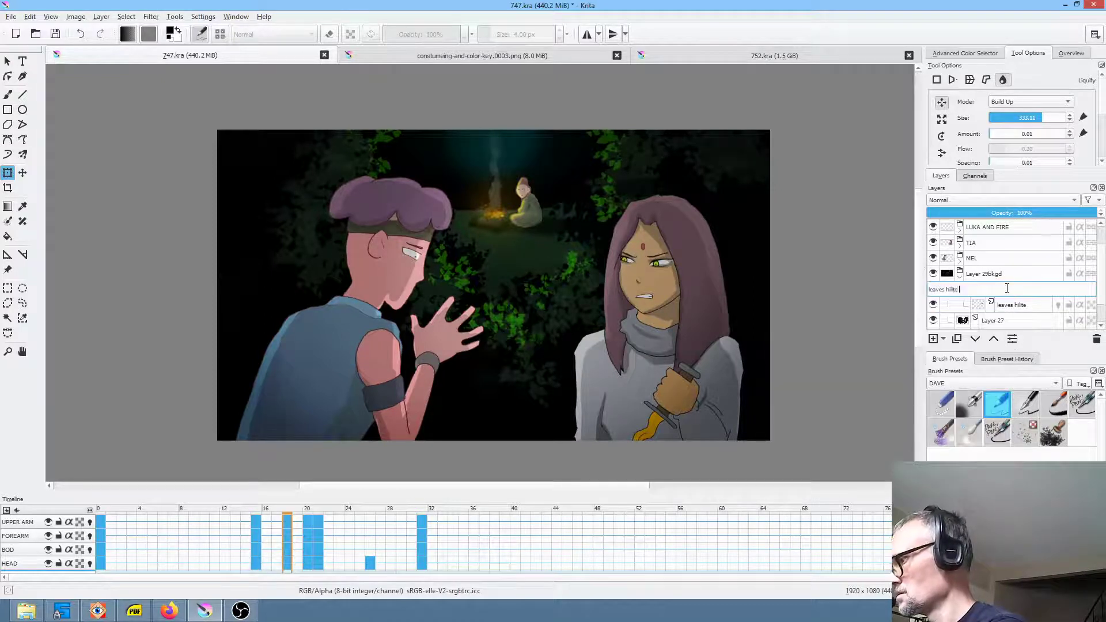
{"action": "type", "text": " grp"}
{"action": "key", "text": "Return"}
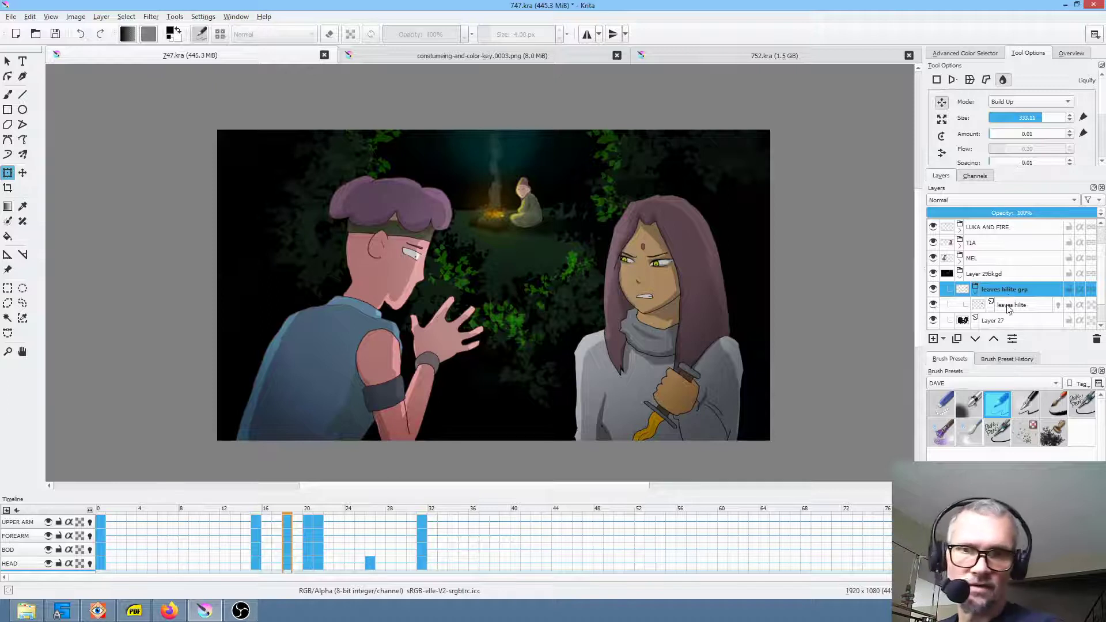
- Add a new paint layer above leaves hilite inside the group and set its blending mode to Overlay
{"action": "left_click", "coordinate": [1009, 305]}
{"action": "left_click", "coordinate": [933, 339]}
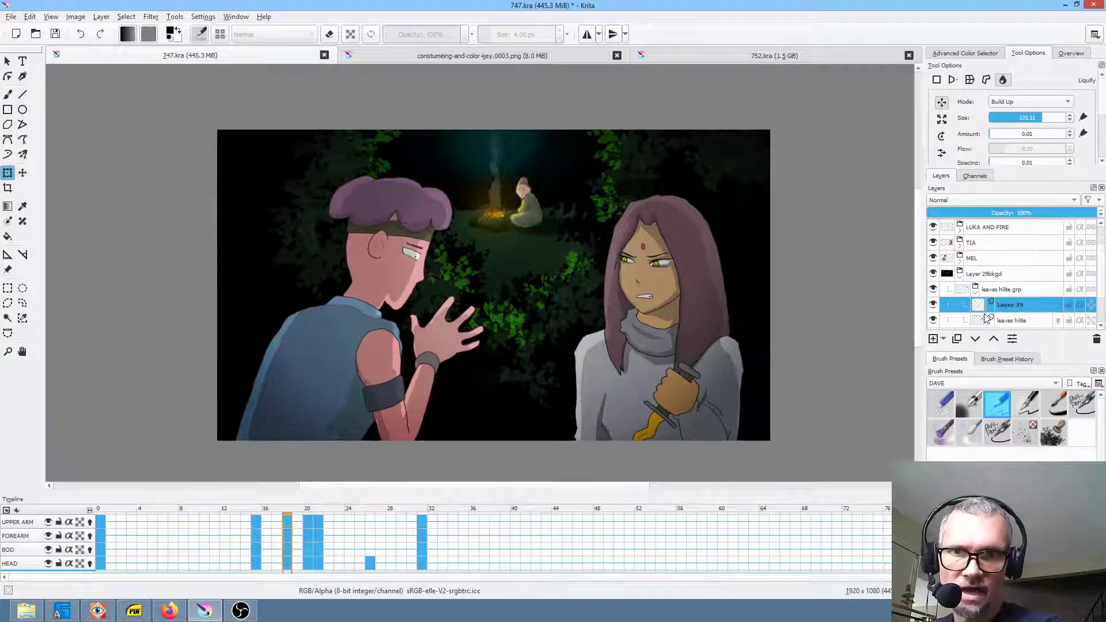
{"action": "left_click", "coordinate": [992, 201]}
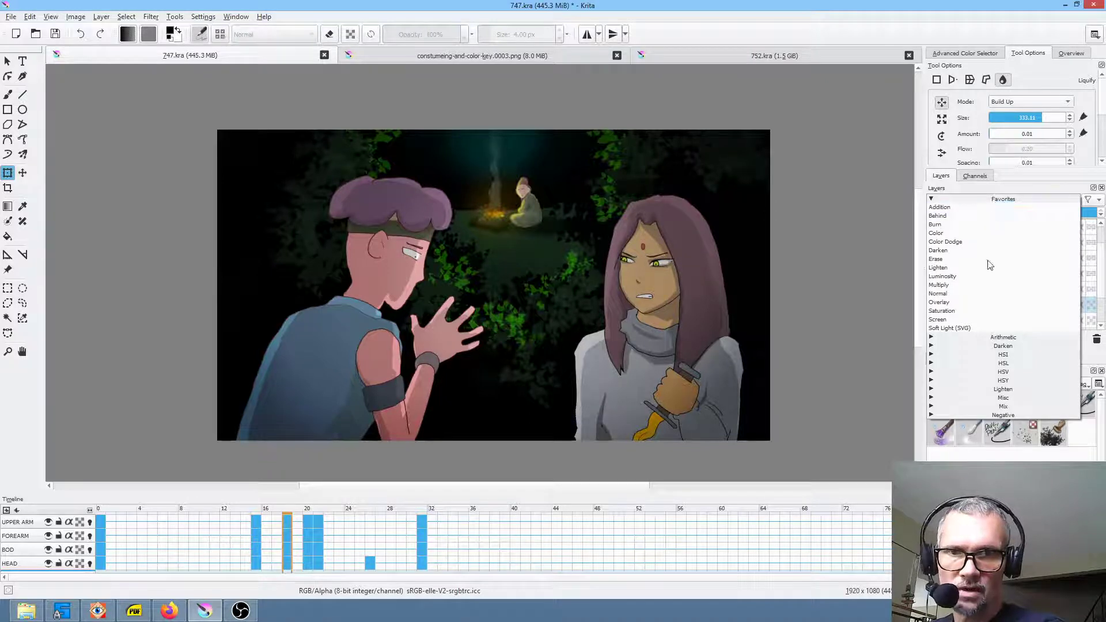
{"action": "left_click", "coordinate": [1014, 302]}
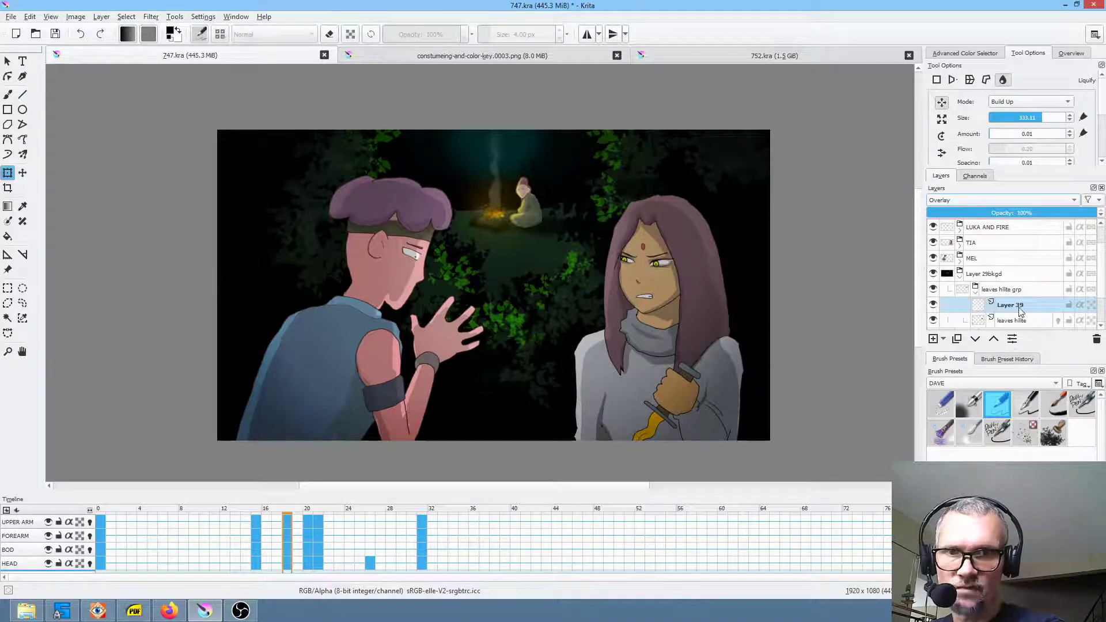
- Paint a yellow glow over the leaves between the characters with the 600 px Airbrush Soft, and make Layer 39 inherit alpha
{"action": "left_click", "coordinate": [970, 403]}
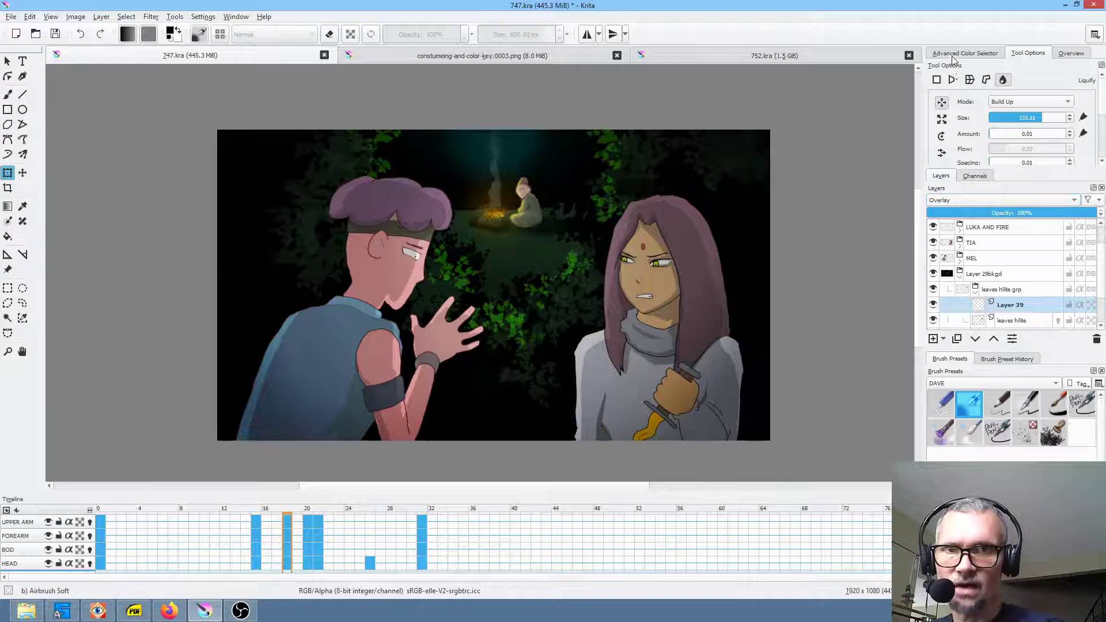
{"action": "left_click", "coordinate": [980, 53]}
{"action": "left_click", "coordinate": [1036, 120]}
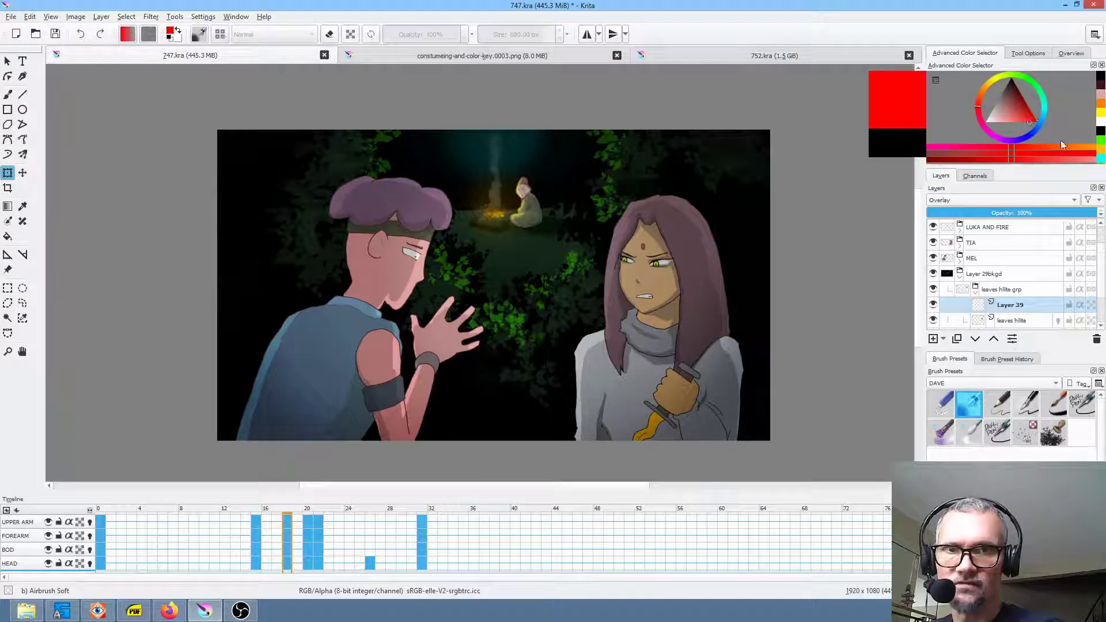
{"action": "left_click", "coordinate": [995, 84]}
{"action": "key", "text": "b"}
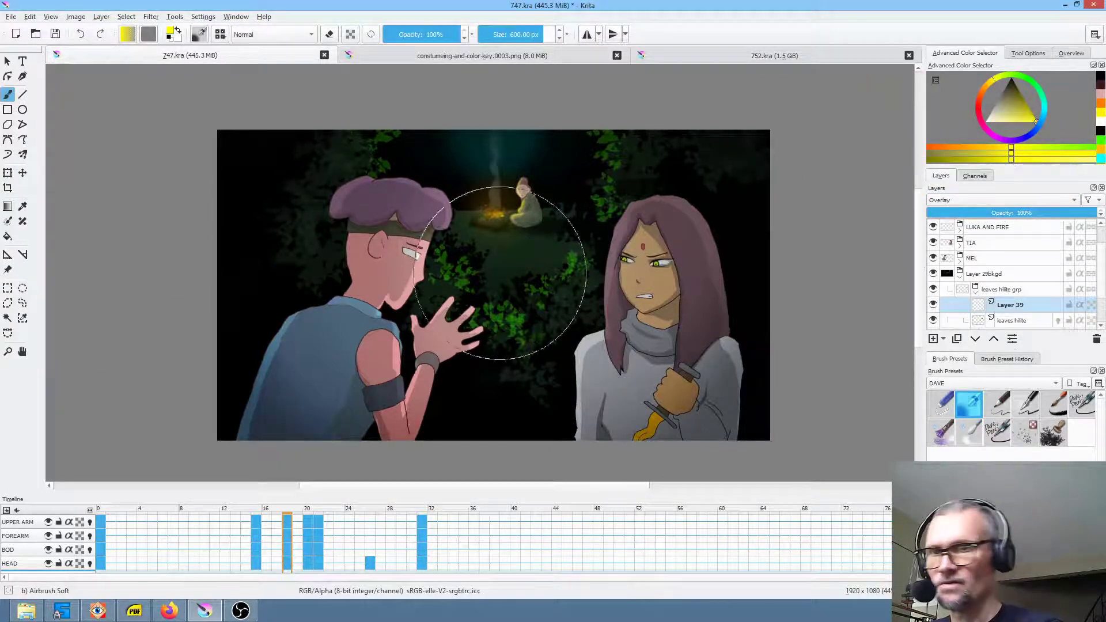
{"action": "left_click", "coordinate": [470, 246]}
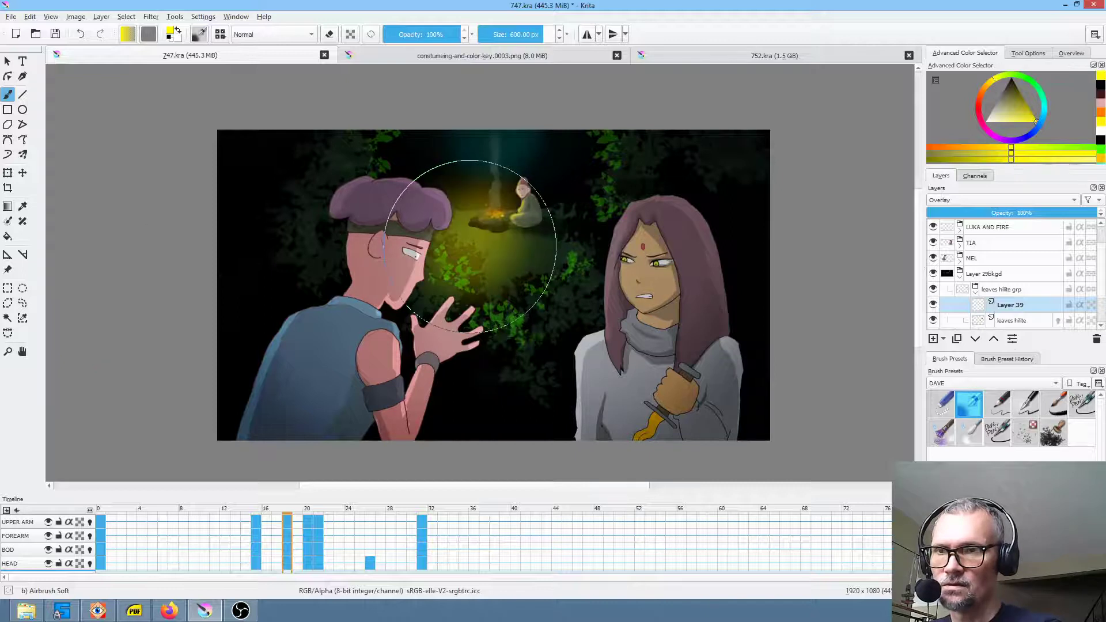
{"action": "left_click", "coordinate": [520, 291]}
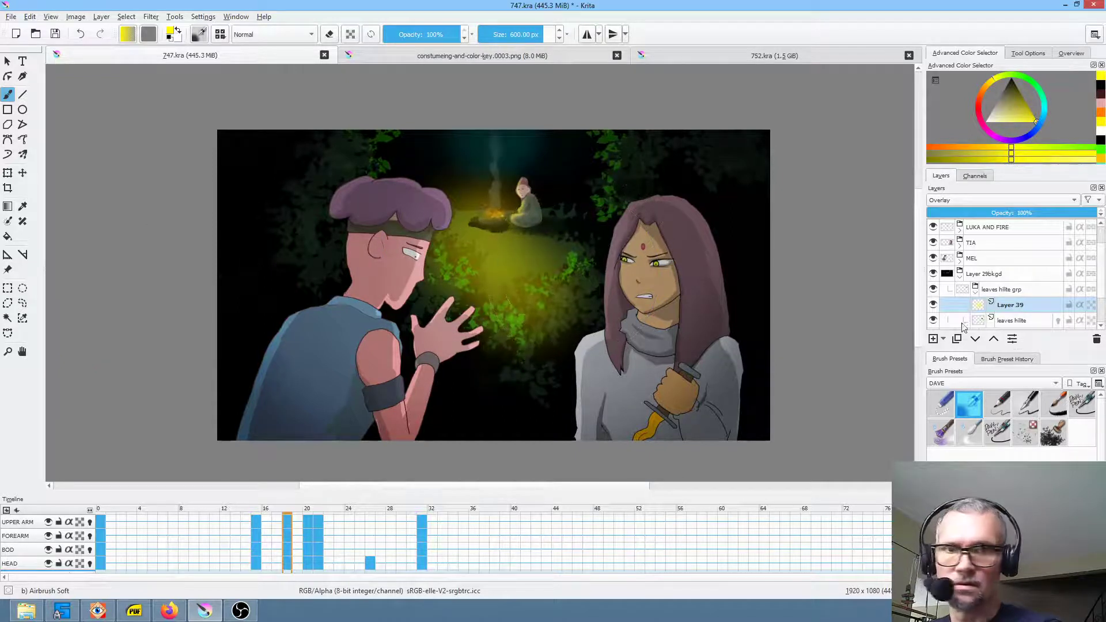
{"action": "left_click", "coordinate": [1079, 307]}
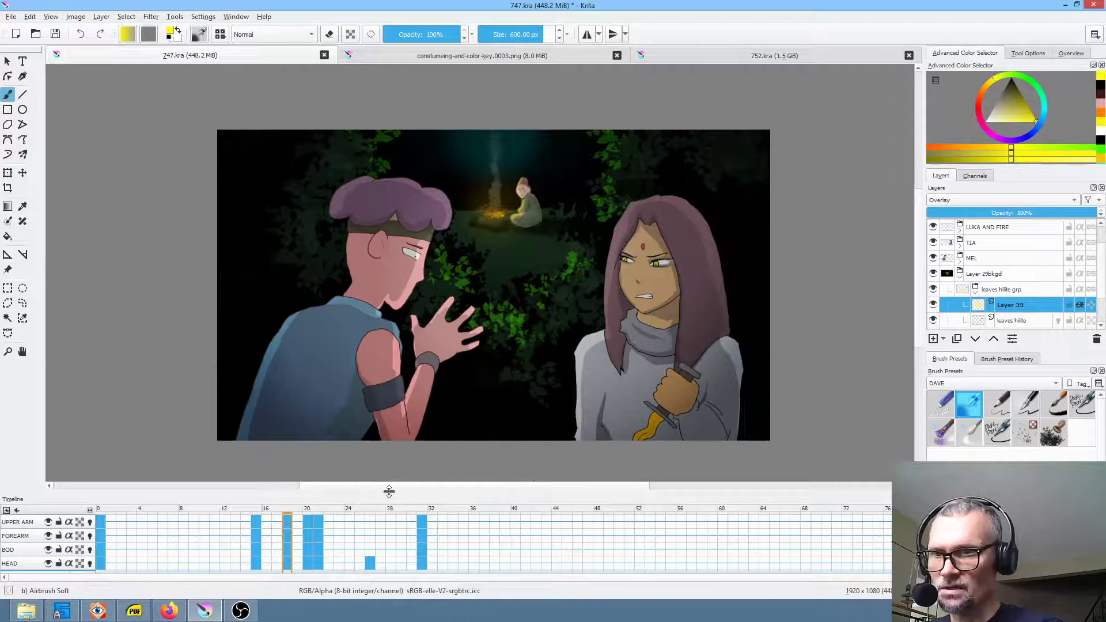
- Enlarge the timeline and set up Layer 39 keyframes at frames 0 and 2
{"action": "left_click_drag", "start_coordinate": [388, 493], "coordinate": [389, 429]}
{"action": "left_click", "coordinate": [102, 541]}
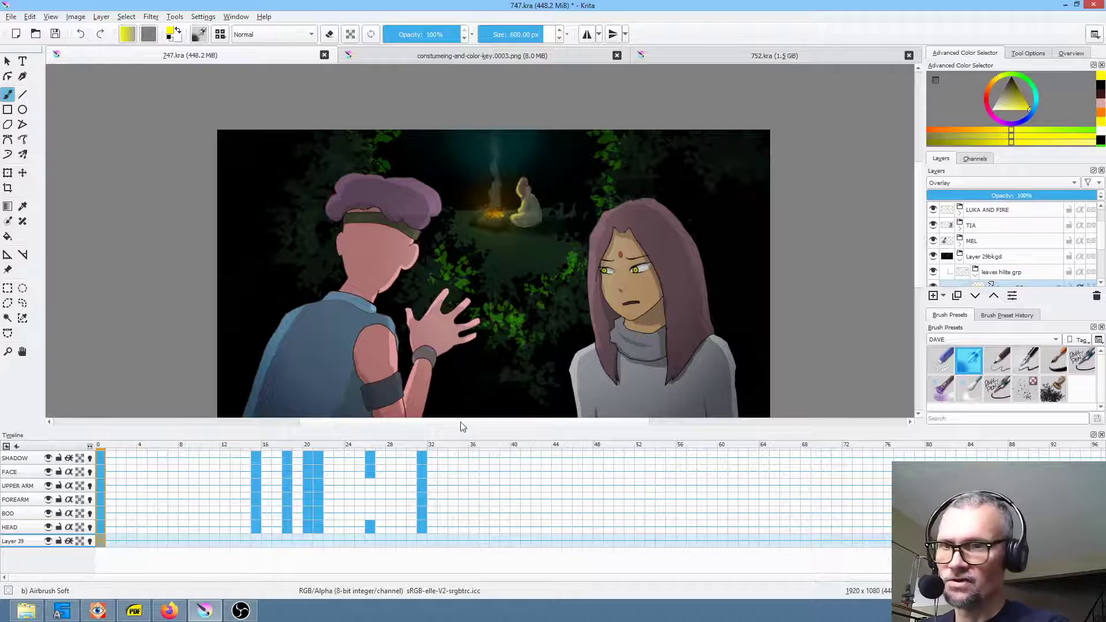
{"action": "key", "text": "period"}
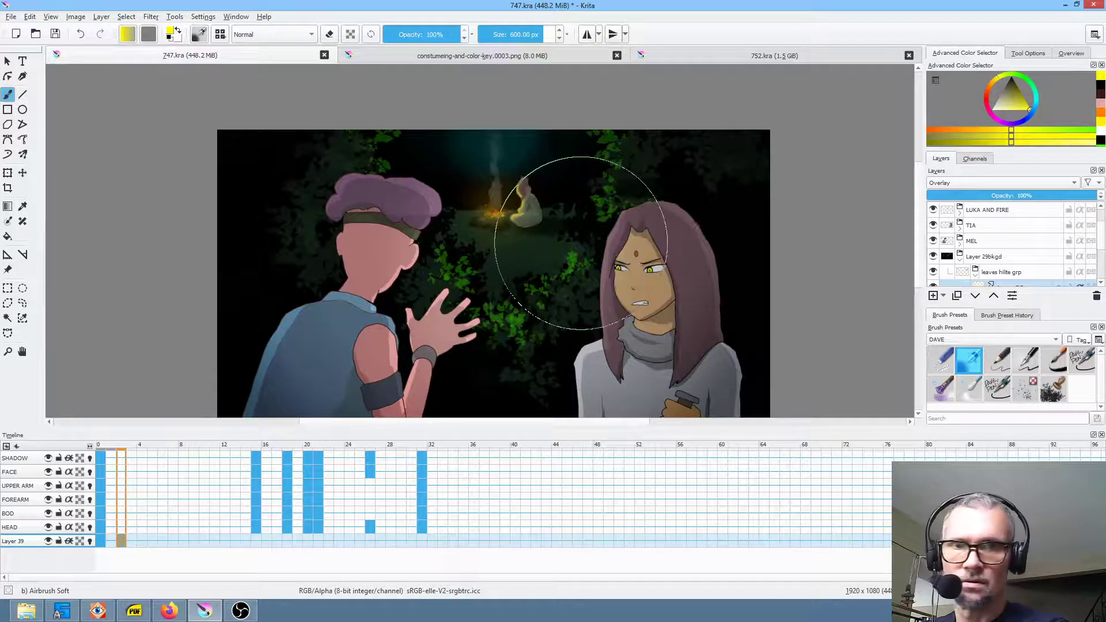
- Set Layer 39's blending mode to Addition, toggle its visibility to compare the glow, and return to frame 0
{"action": "left_click", "coordinate": [992, 183]}
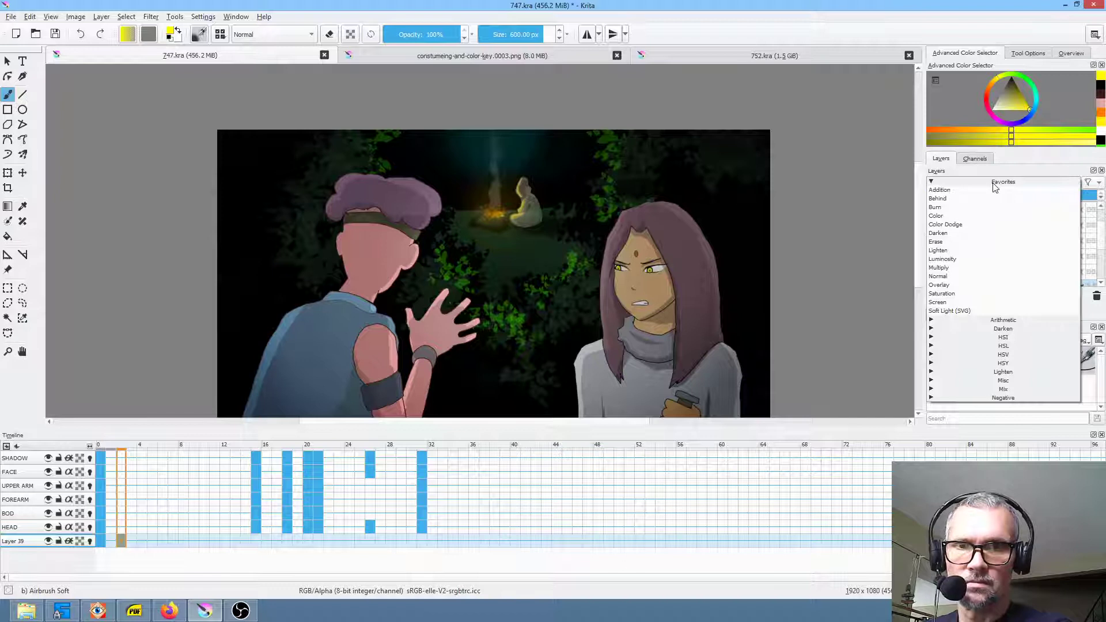
{"action": "left_click", "coordinate": [995, 195]}
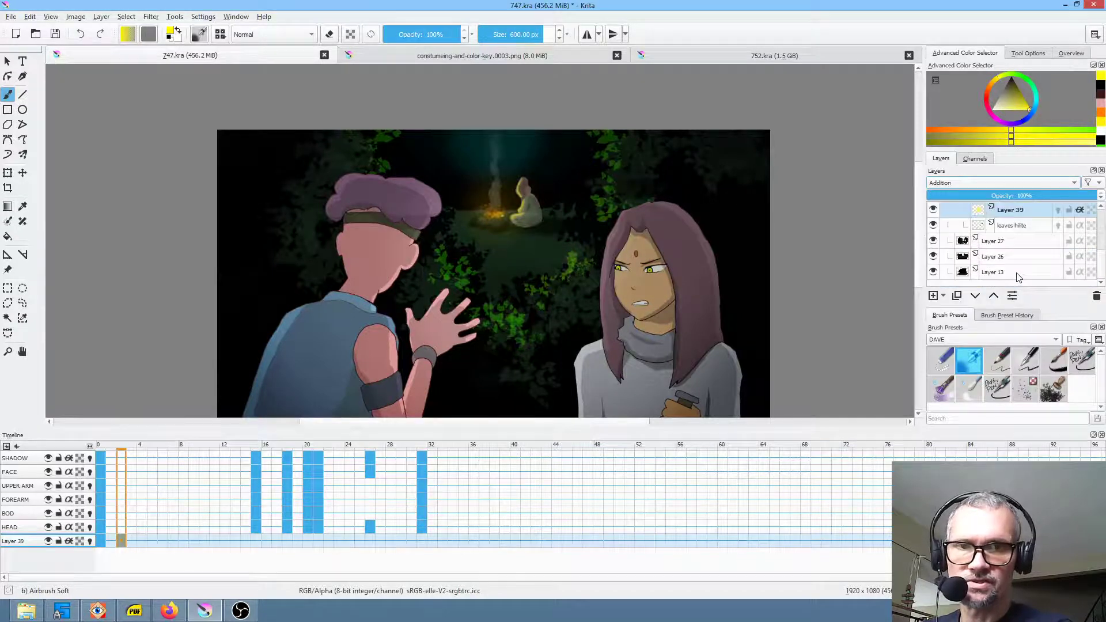
{"action": "left_click", "coordinate": [1016, 263]}
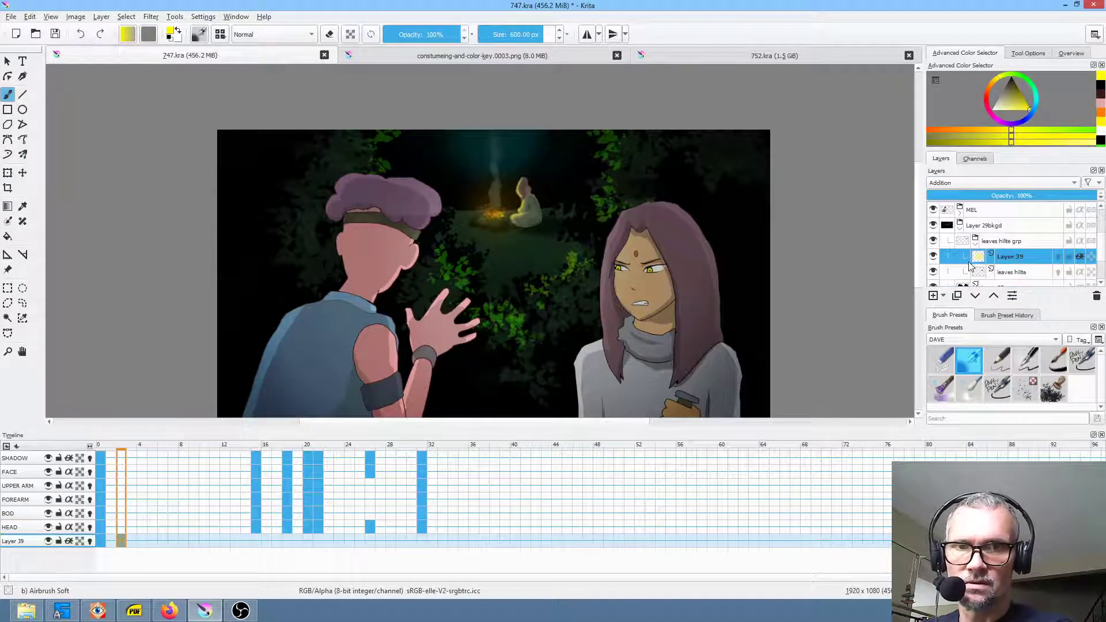
{"action": "left_click", "coordinate": [933, 257]}
{"action": "left_click", "coordinate": [933, 257]}
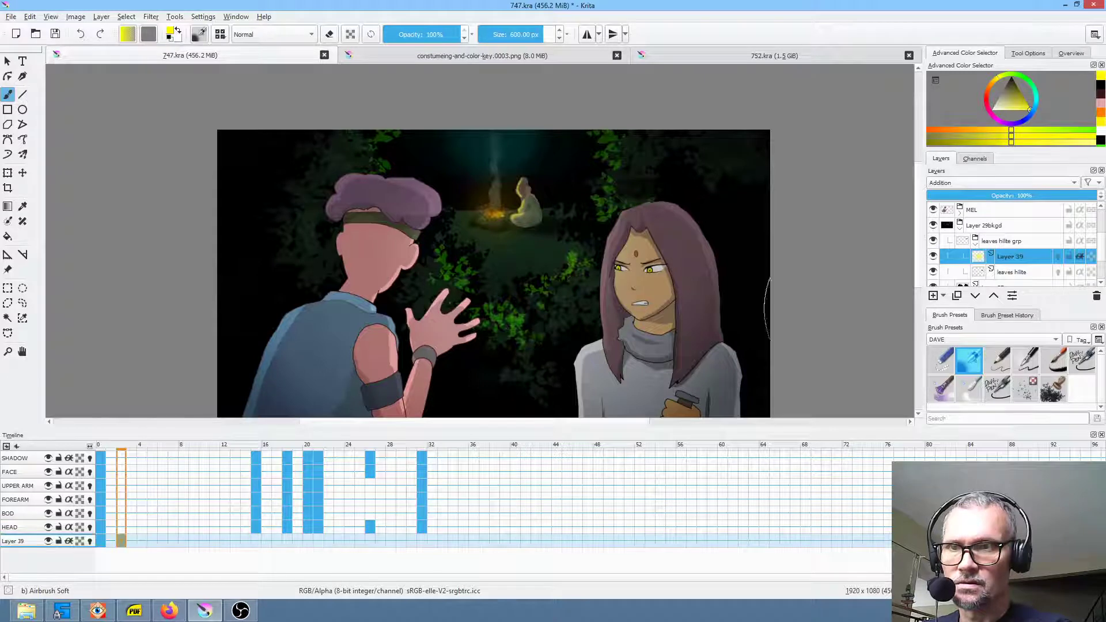
{"action": "left_click", "coordinate": [102, 542]}
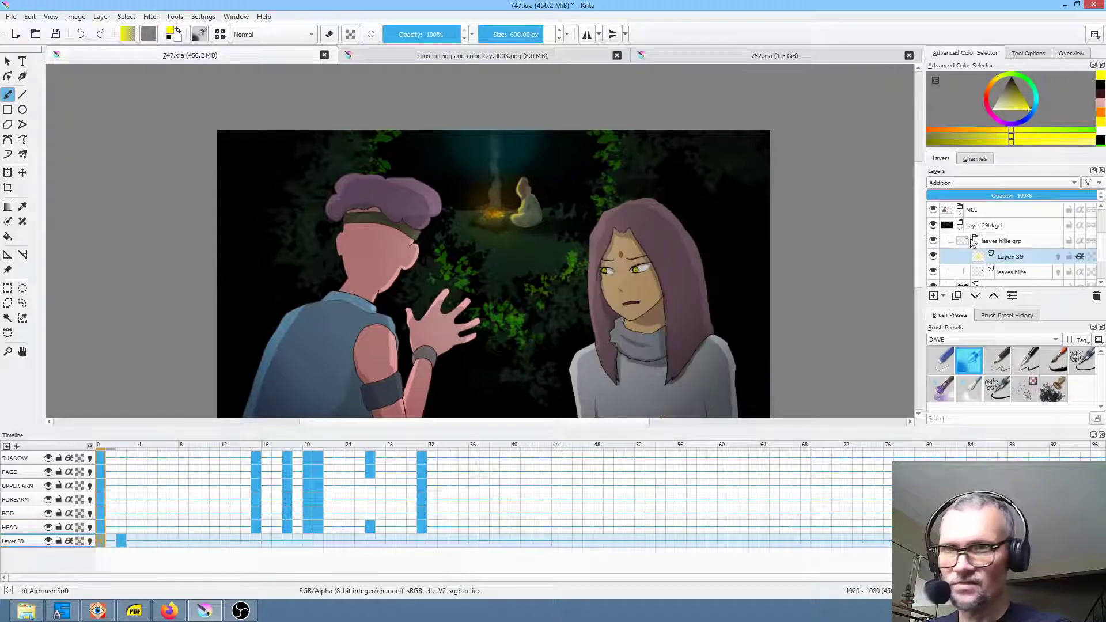
- Toggle the leaves hilite layer's visibility to check its effect, and strengthen the yellow glow on Layer 39 at frame 0
{"action": "left_click", "coordinate": [1016, 260]}
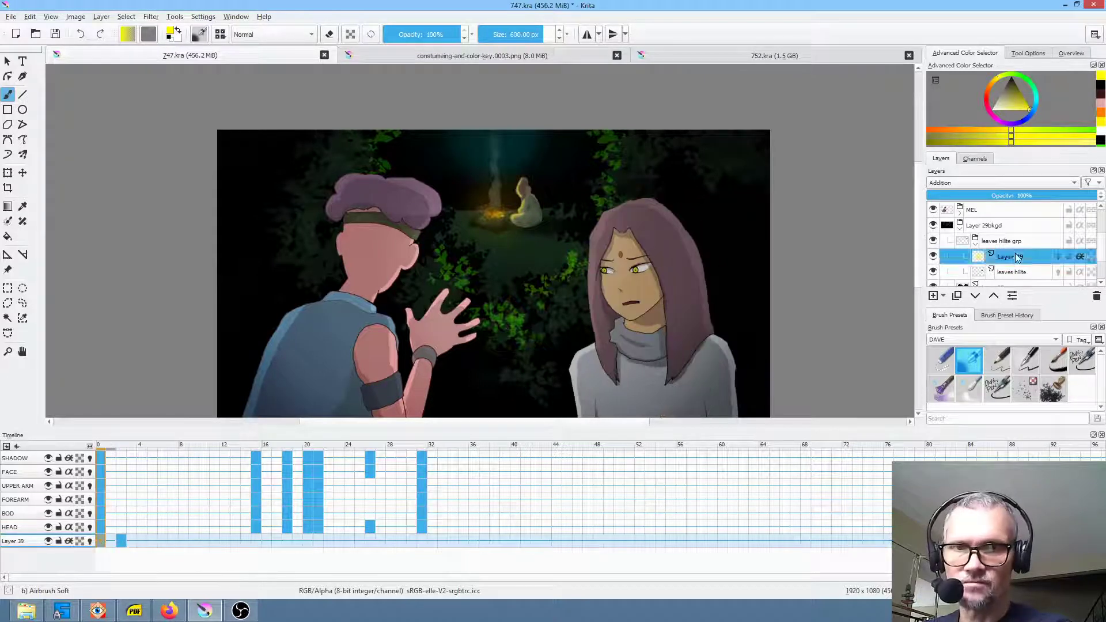
{"action": "left_click", "coordinate": [933, 271]}
{"action": "left_click", "coordinate": [934, 272]}
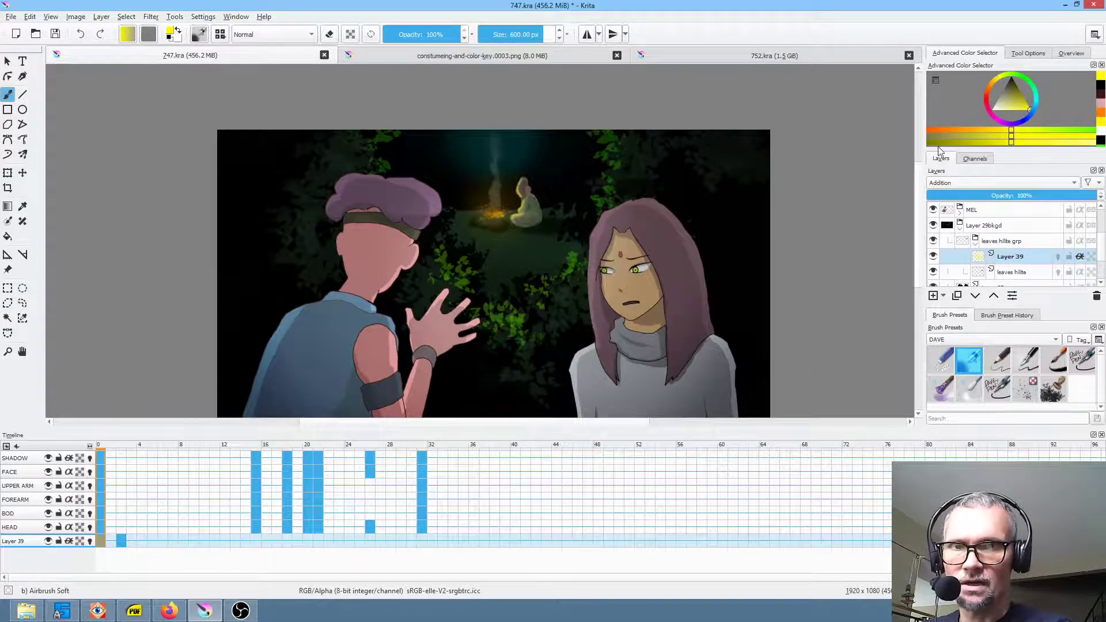
{"action": "mouse_move", "coordinate": [1012, 103]}
{"action": "left_mouse_down"}
{"action": "mouse_move", "coordinate": [974, 122]}
{"action": "mouse_move", "coordinate": [1052, 123]}
{"action": "left_mouse_up"}
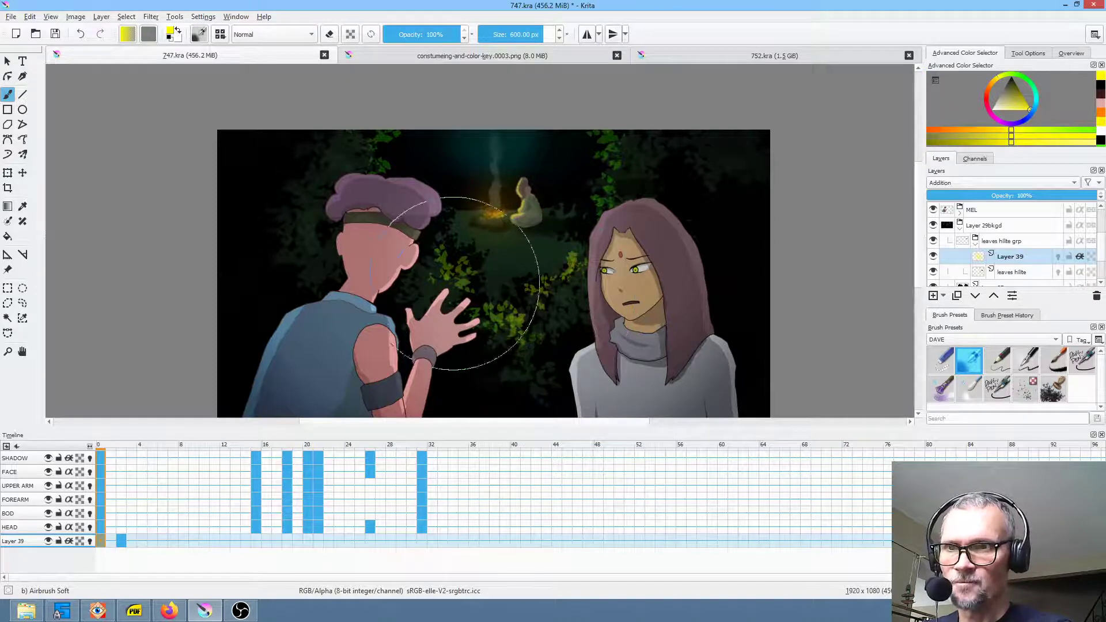
- Paint varied yellow glow over the leaves between the characters on Layer 39 at frames 2, 4, 6 and 8
{"action": "left_click", "coordinate": [121, 542]}
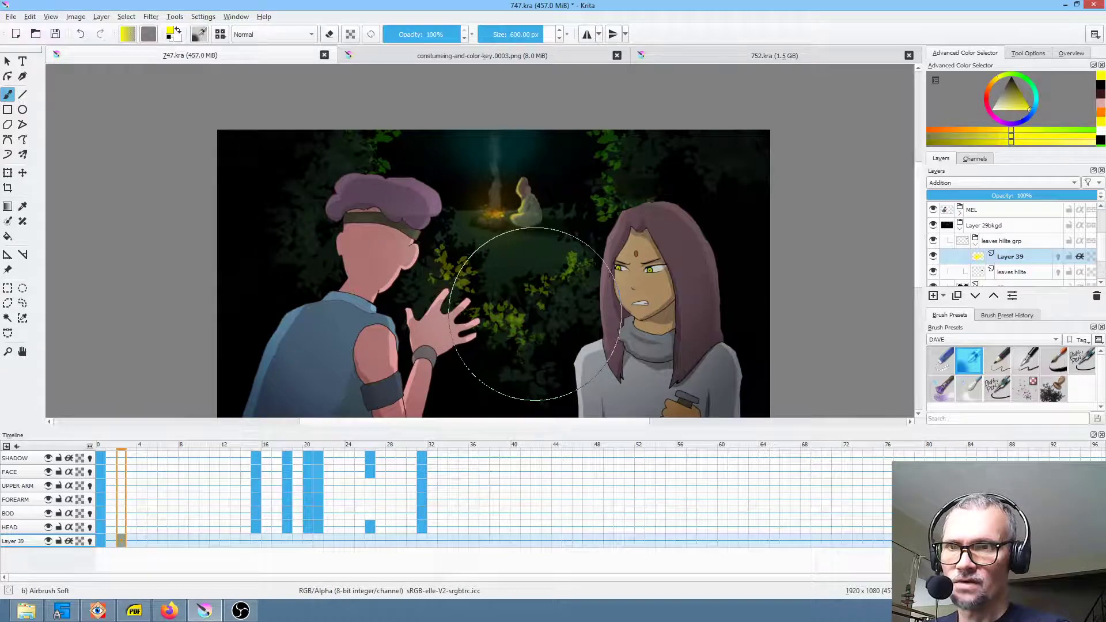
{"action": "left_click", "coordinate": [141, 541]}
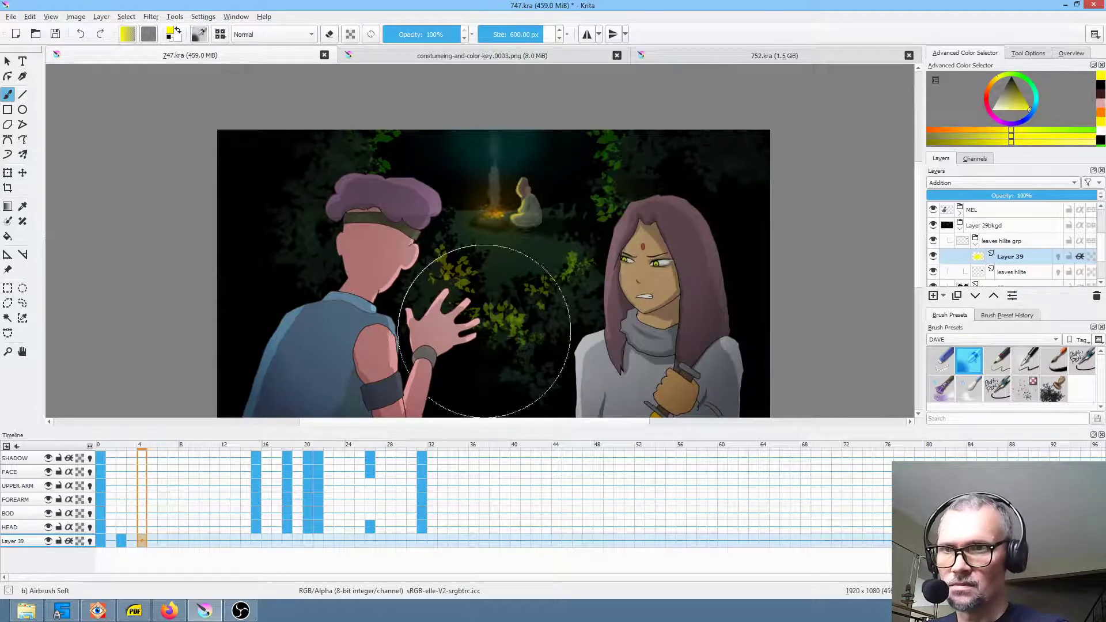
{"action": "left_click_drag", "start_coordinate": [564, 284], "coordinate": [541, 291]}
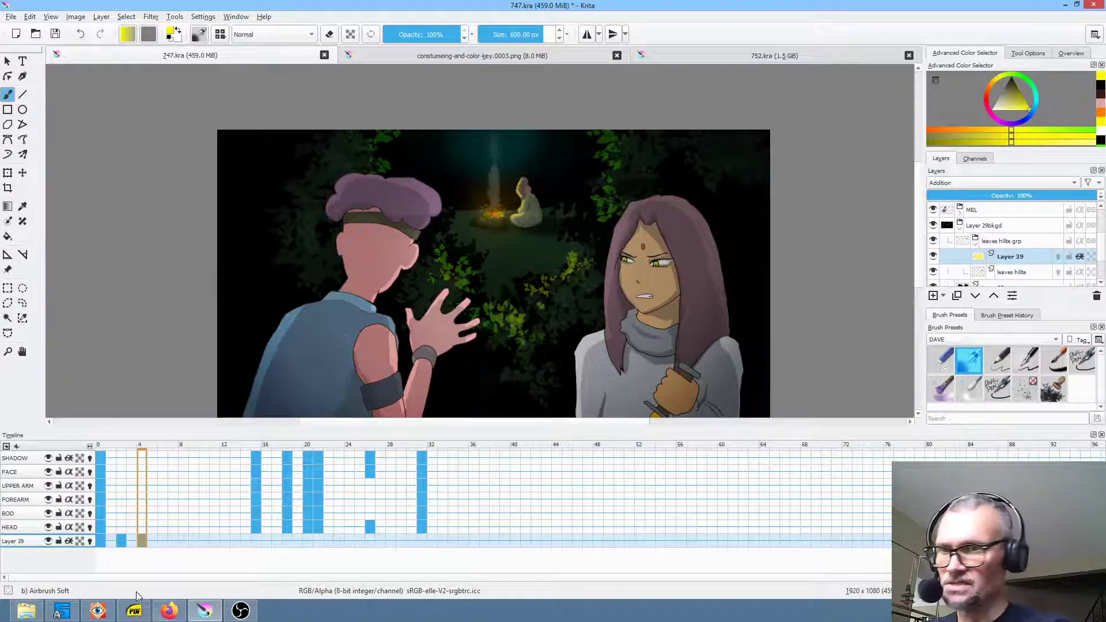
{"action": "left_click", "coordinate": [162, 544]}
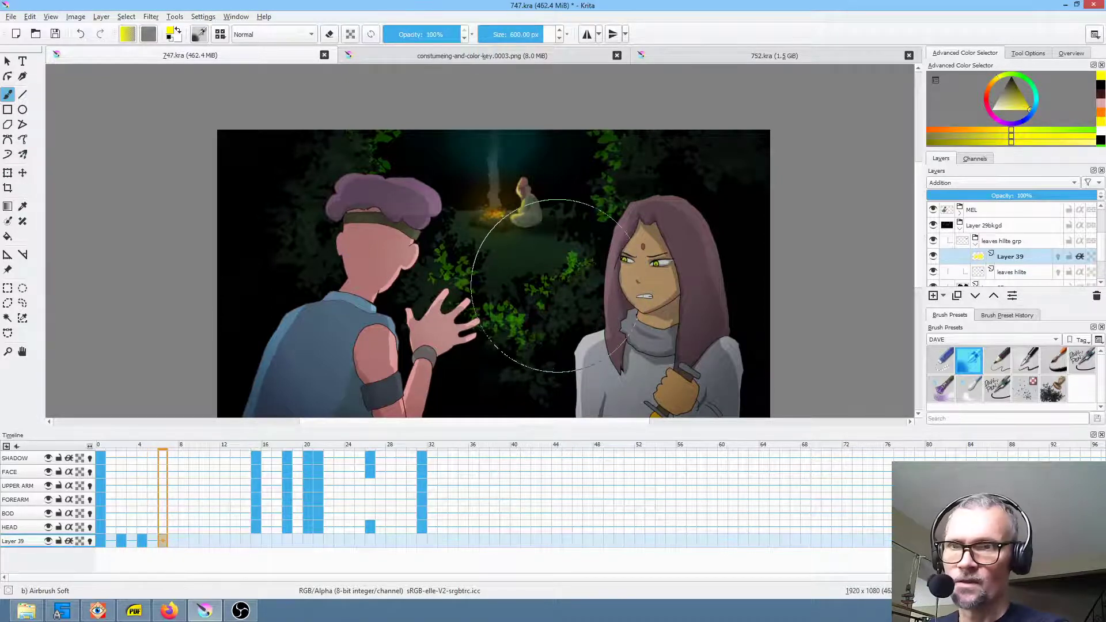
{"action": "mouse_move", "coordinate": [556, 267]}
{"action": "left_mouse_down"}
{"action": "mouse_move", "coordinate": [472, 274]}
{"action": "mouse_move", "coordinate": [469, 299]}
{"action": "mouse_move", "coordinate": [507, 308]}
{"action": "mouse_move", "coordinate": [535, 370]}
{"action": "left_mouse_up"}
{"action": "left_click", "coordinate": [183, 544]}
{"action": "mouse_move", "coordinate": [504, 320]}
{"action": "left_mouse_down"}
{"action": "mouse_move", "coordinate": [547, 319]}
{"action": "mouse_move", "coordinate": [493, 321]}
{"action": "mouse_move", "coordinate": [440, 291]}
{"action": "mouse_move", "coordinate": [476, 346]}
{"action": "left_mouse_up"}
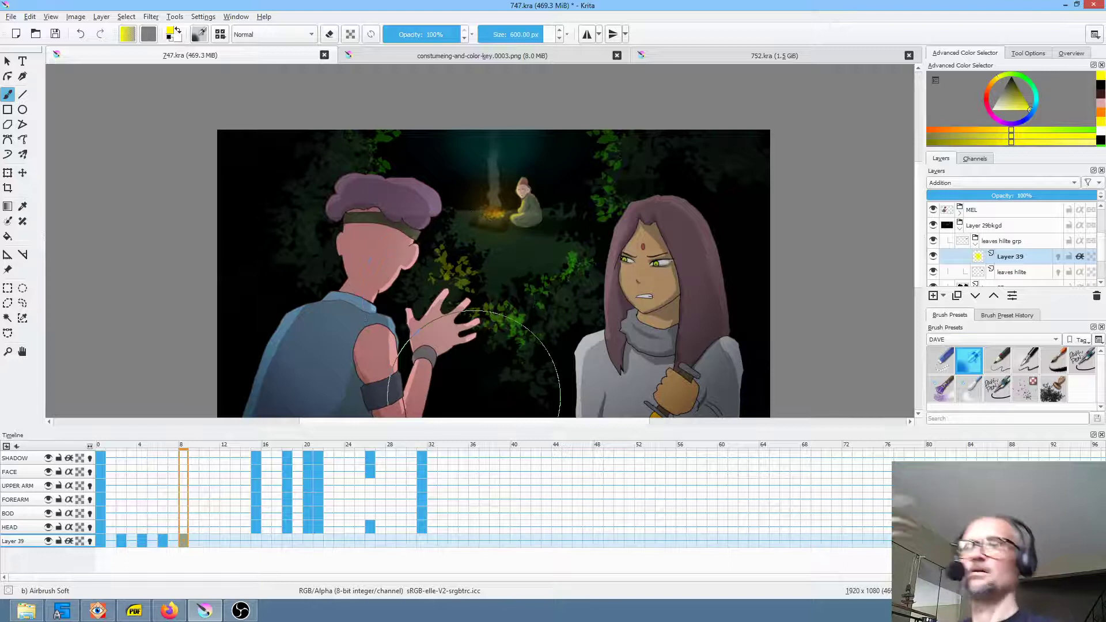
- Play back Layer 39's frames 0 to 9 and paste copies of them repeatedly along the layer through frame 49
{"action": "left_click_drag", "start_coordinate": [197, 545], "coordinate": [86, 546]}
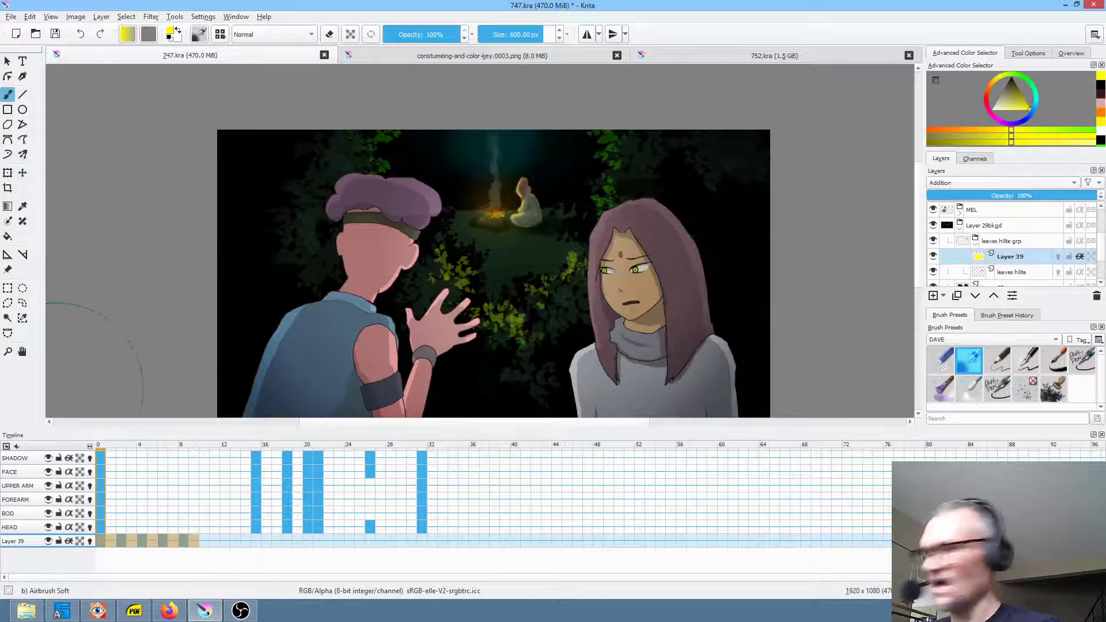
{"action": "key", "text": "space"}
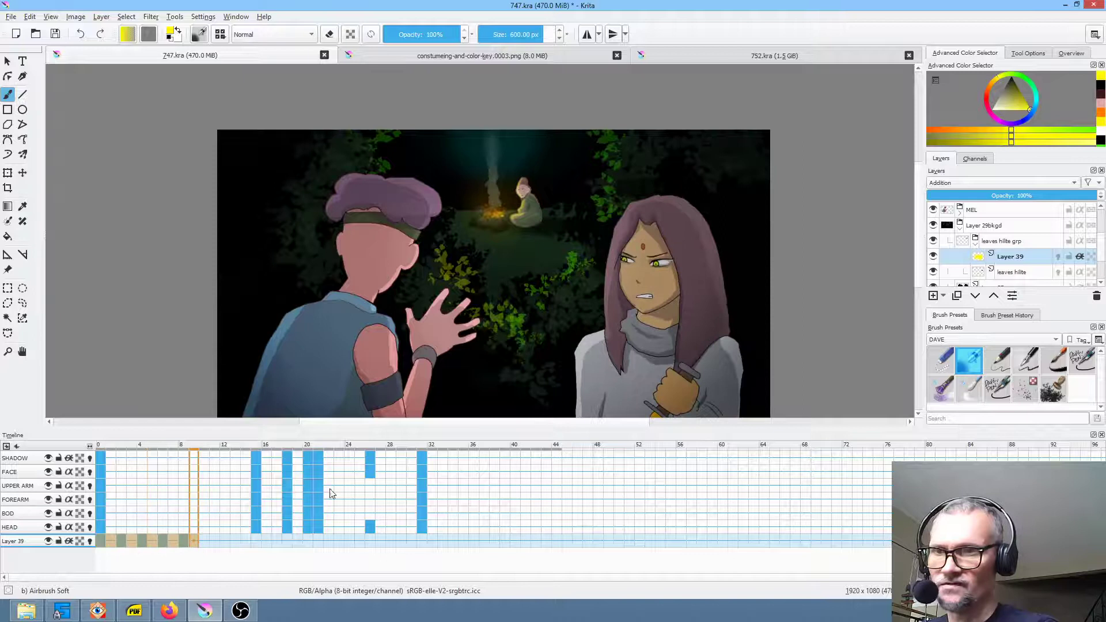
{"action": "left_click", "coordinate": [100, 542]}
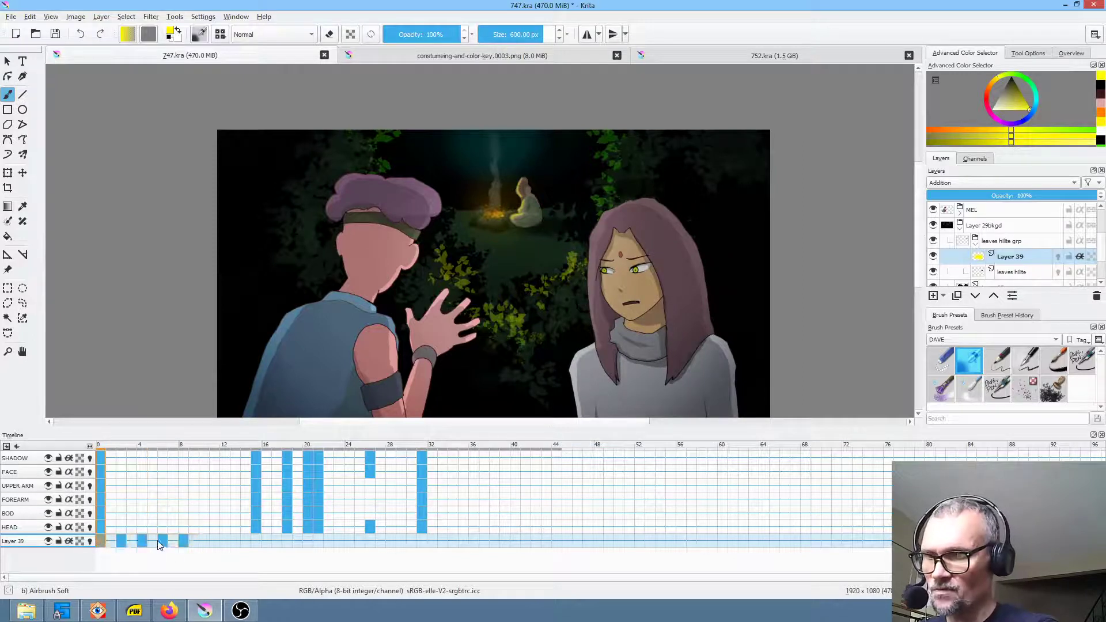
{"action": "left_click", "coordinate": [194, 544], "text": "shift"}
{"action": "left_click_drag", "start_coordinate": [96, 537], "coordinate": [414, 538]}
{"action": "left_click", "coordinate": [509, 538]}
{"action": "left_click_drag", "start_coordinate": [509, 538], "coordinate": [524, 540]}
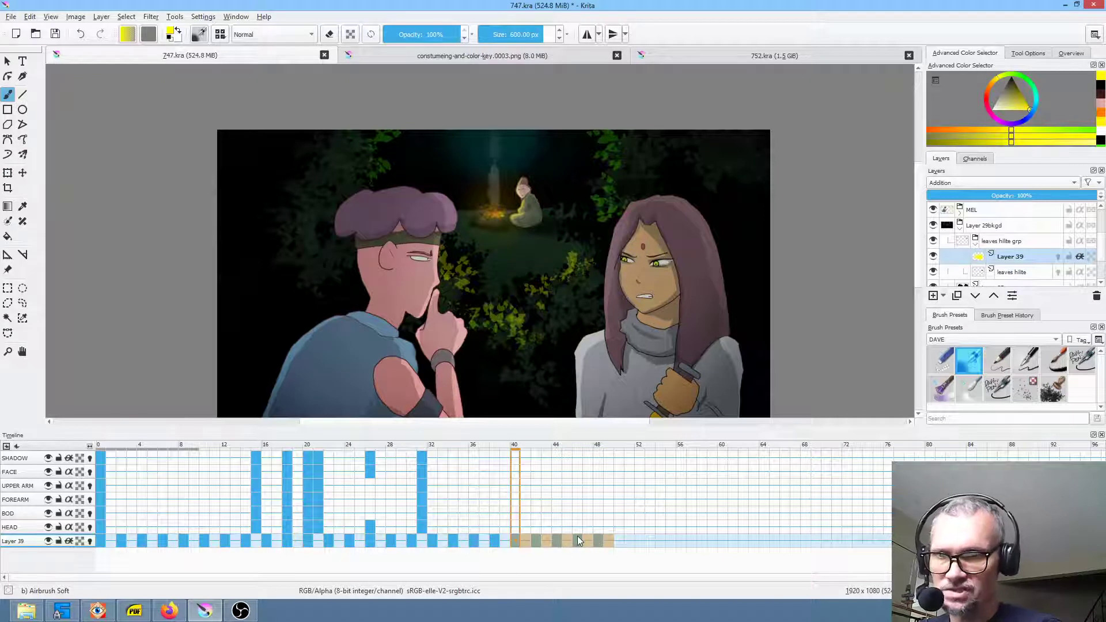
{"action": "left_click", "coordinate": [607, 540]}
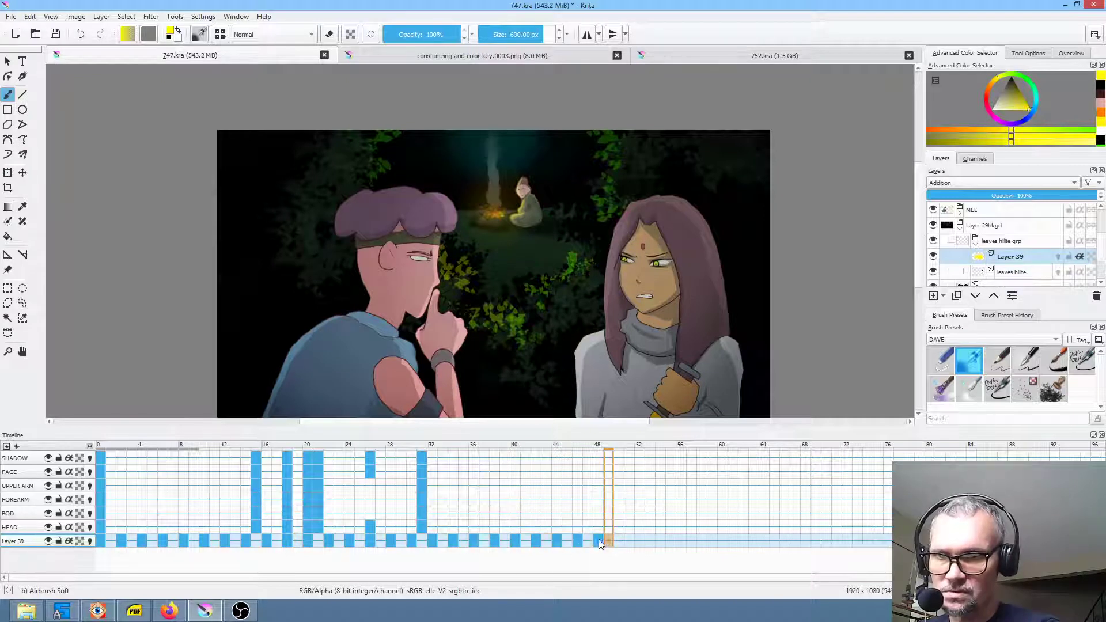
- Copy Layer 39's frames 0 to 49, paste them from frame 50 onward, and return to frame 0
{"action": "left_click_drag", "start_coordinate": [98, 539], "coordinate": [608, 541]}
{"action": "left_click", "coordinate": [98, 540], "text": "shift"}
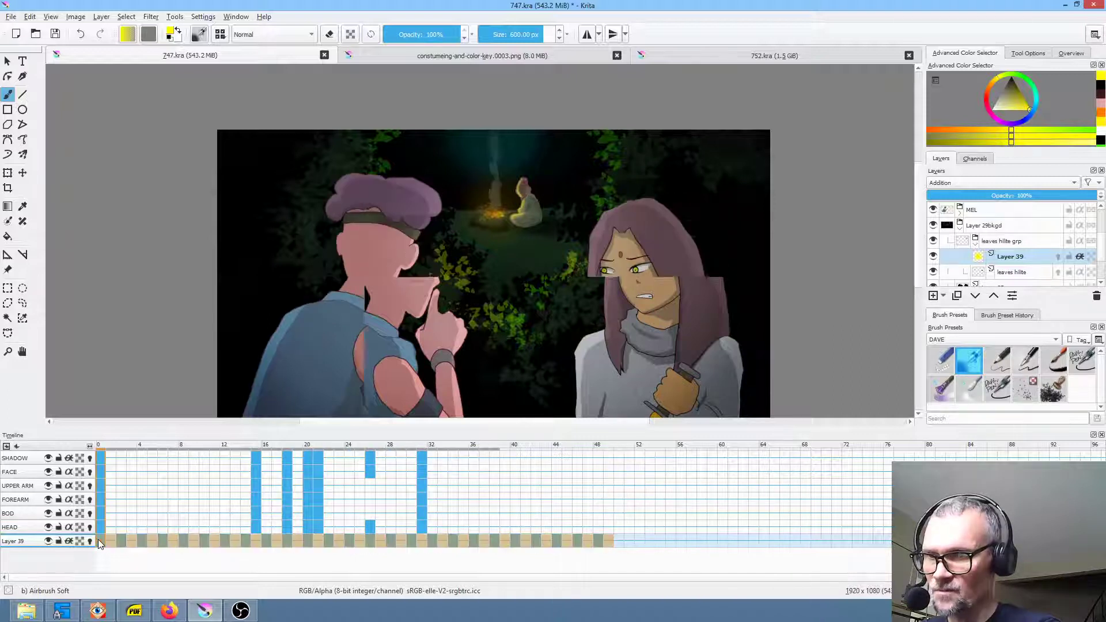
{"action": "left_click_drag", "start_coordinate": [107, 539], "coordinate": [618, 538]}
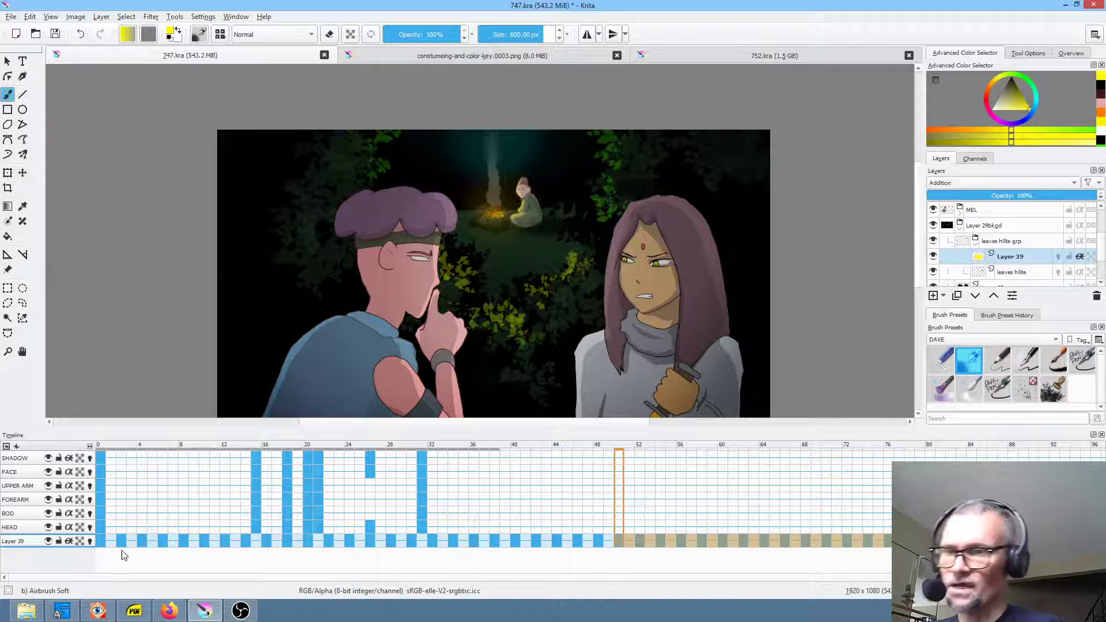
{"action": "left_click", "coordinate": [98, 540]}
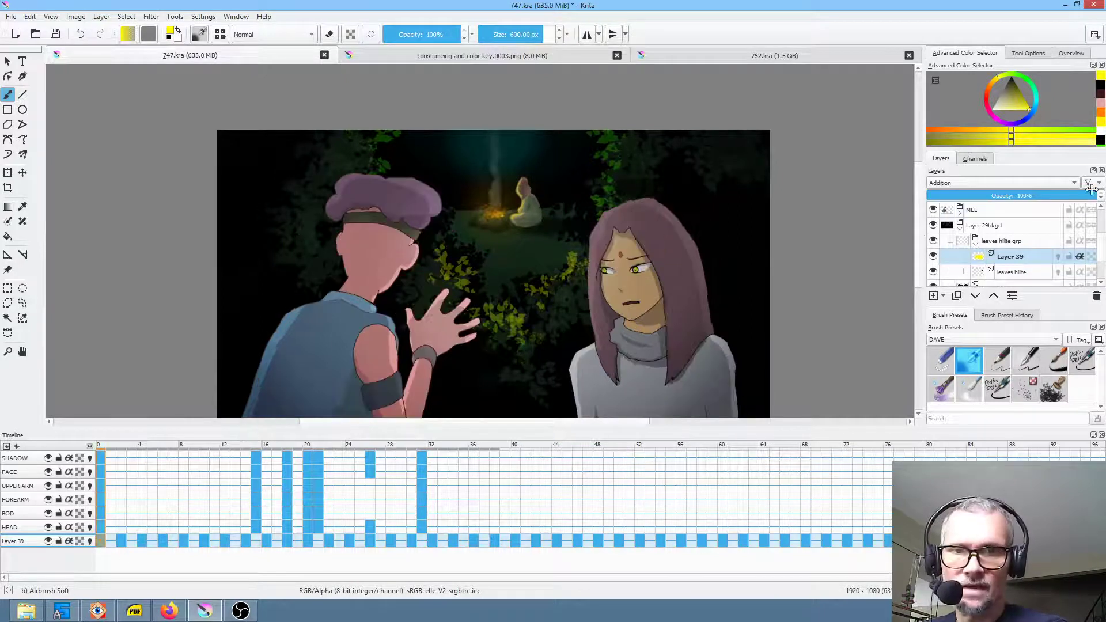
- Lower Layer 39's opacity to 48% and check the softened glow in canvas-only view
{"action": "left_click_drag", "start_coordinate": [1076, 194], "coordinate": [1008, 195]}
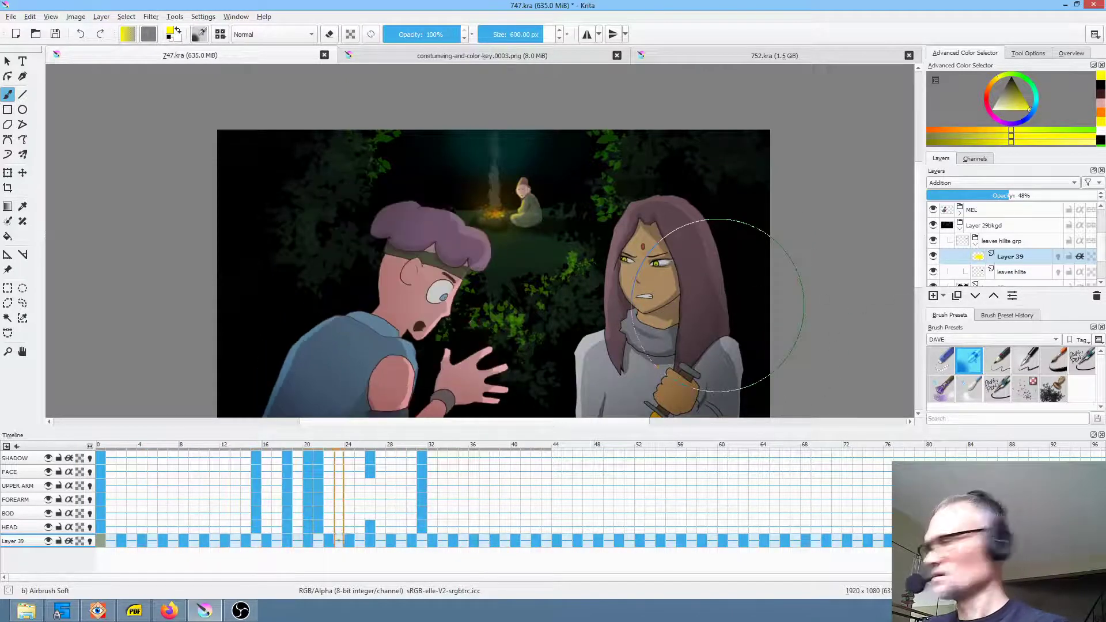
{"action": "key", "text": "Tab"}
{"action": "key", "text": "1"}
{"action": "left_click_drag", "start_coordinate": [702, 353], "coordinate": [896, 312]}
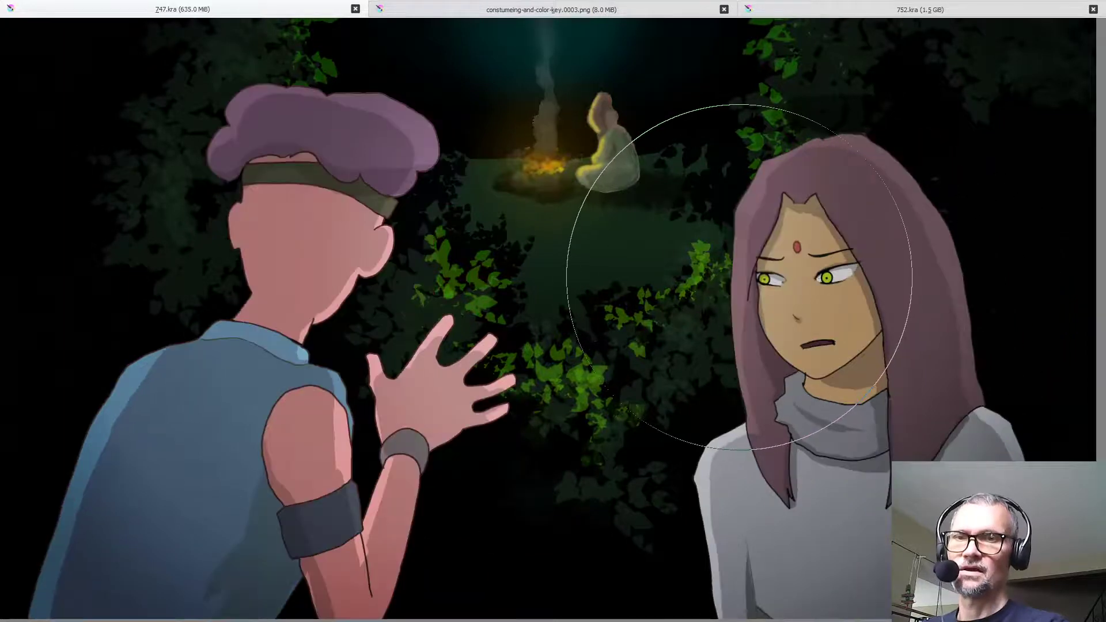
{"action": "key", "text": "Tab"}
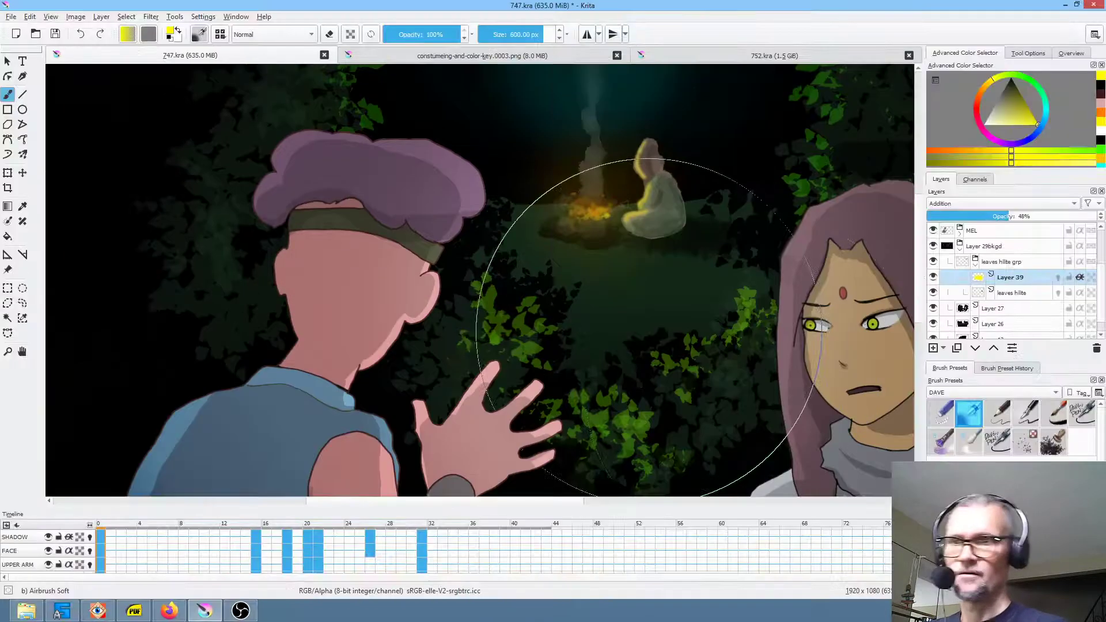
- Fit the whole scene in view and save the document
{"action": "scroll", "coordinate": [663, 323], "scroll_direction": "down", "scroll_amount": 3}
{"action": "scroll", "coordinate": [641, 312], "scroll_direction": "up", "scroll_amount": 2}
{"action": "left_click_drag", "start_coordinate": [671, 318], "coordinate": [559, 350]}
{"action": "left_click", "coordinate": [56, 35]}
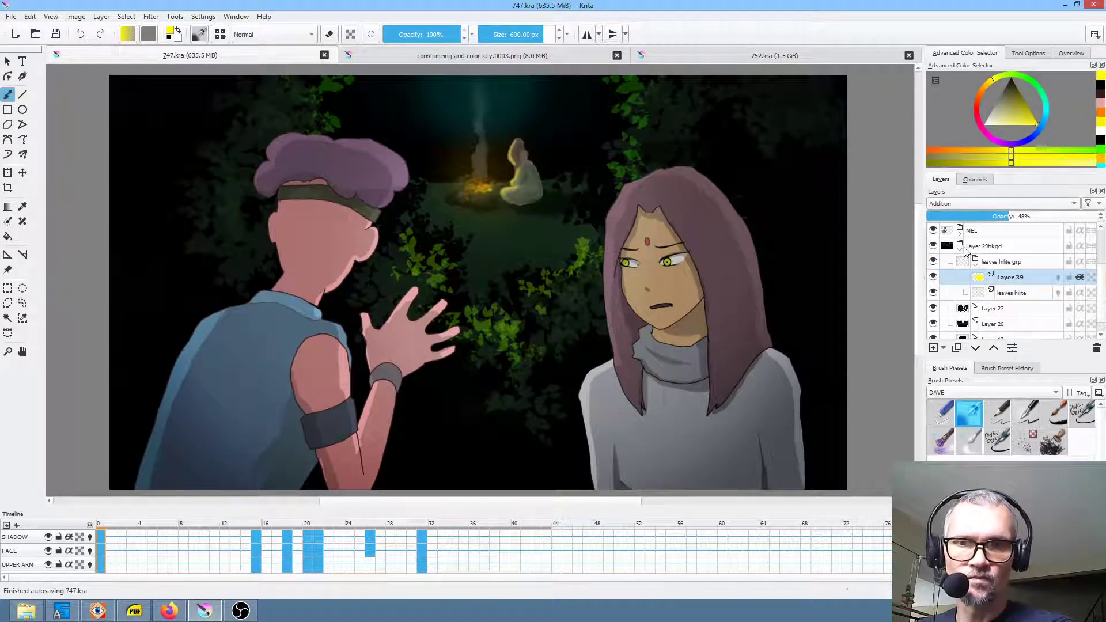
- Merge the leaves hilite grp group into a single layer and enlarge the timeline to show its keyframes
{"action": "left_click", "coordinate": [1000, 263]}
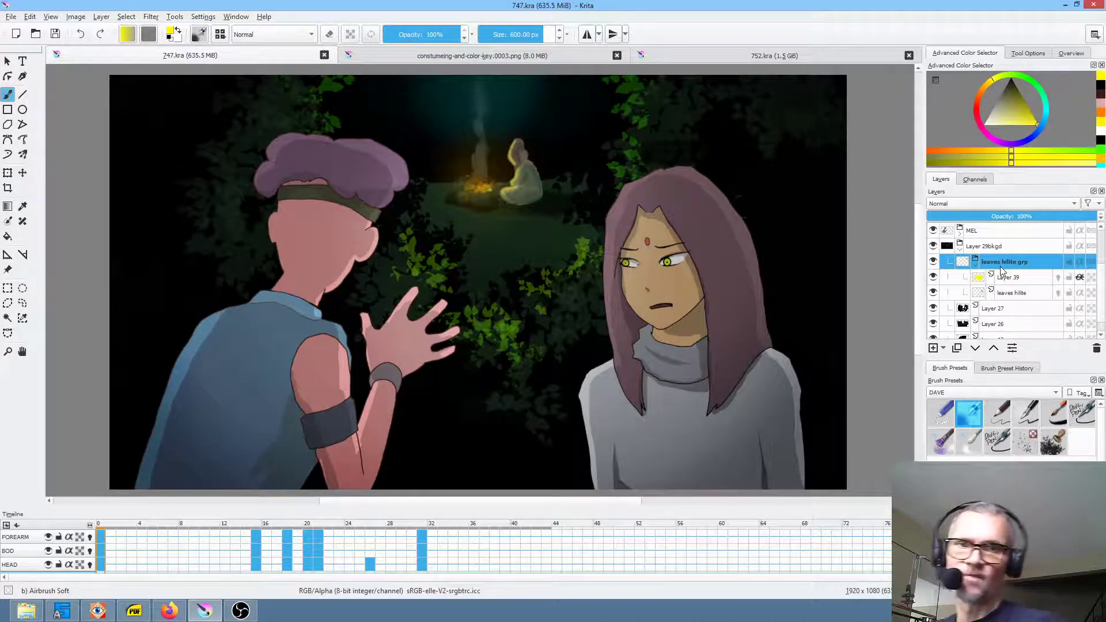
{"action": "key", "text": "ctrl+e"}
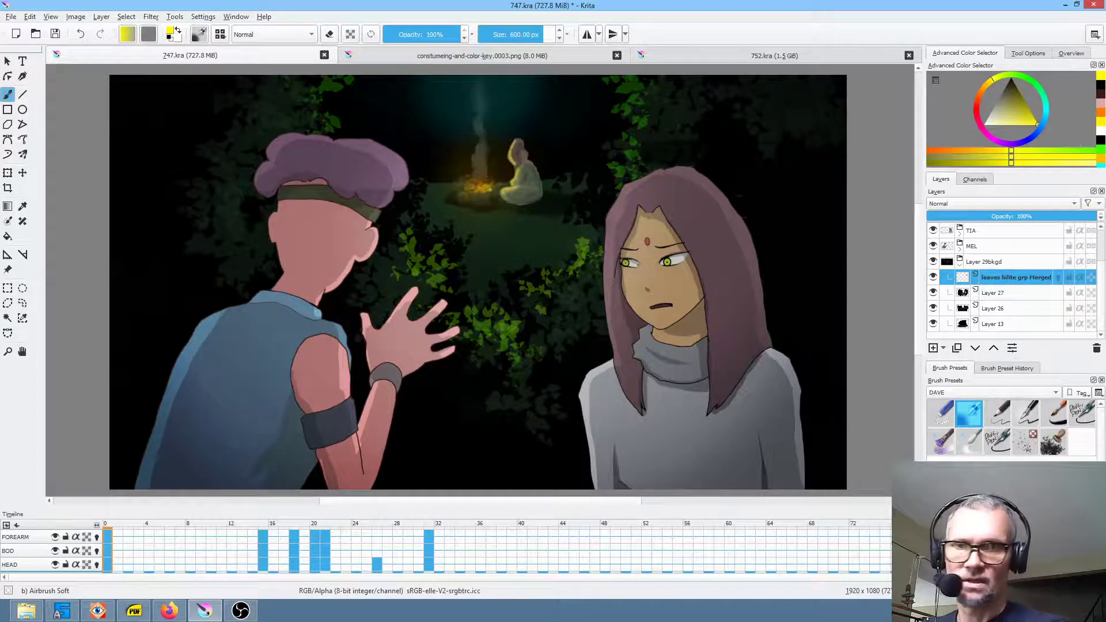
{"action": "key", "text": "ctrl+shift+s"}
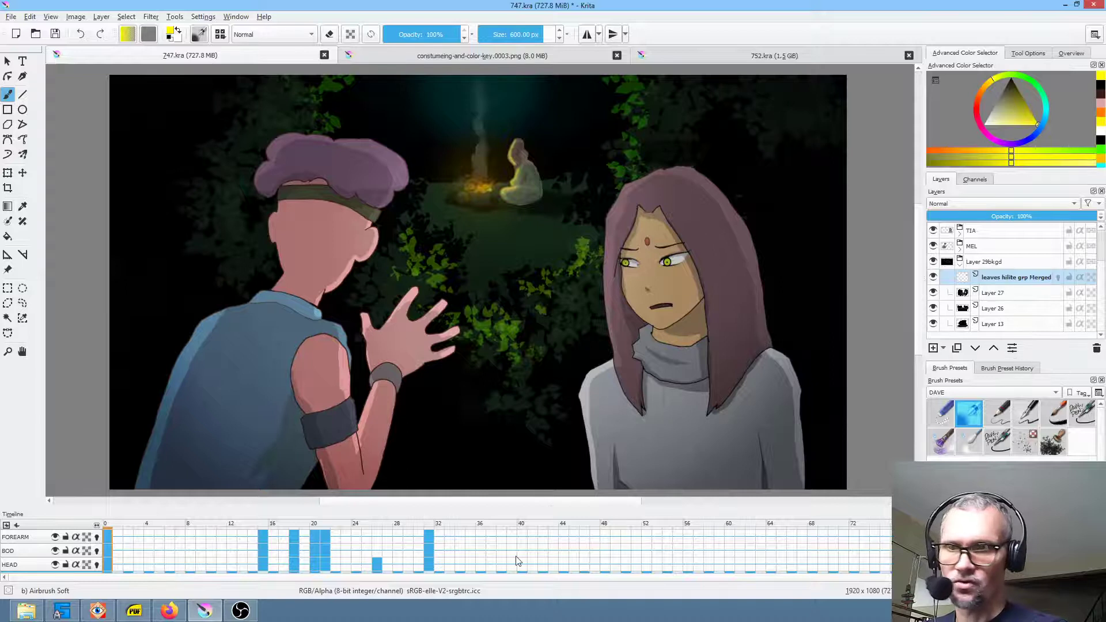
{"action": "left_click_drag", "start_coordinate": [566, 507], "coordinate": [566, 458]}
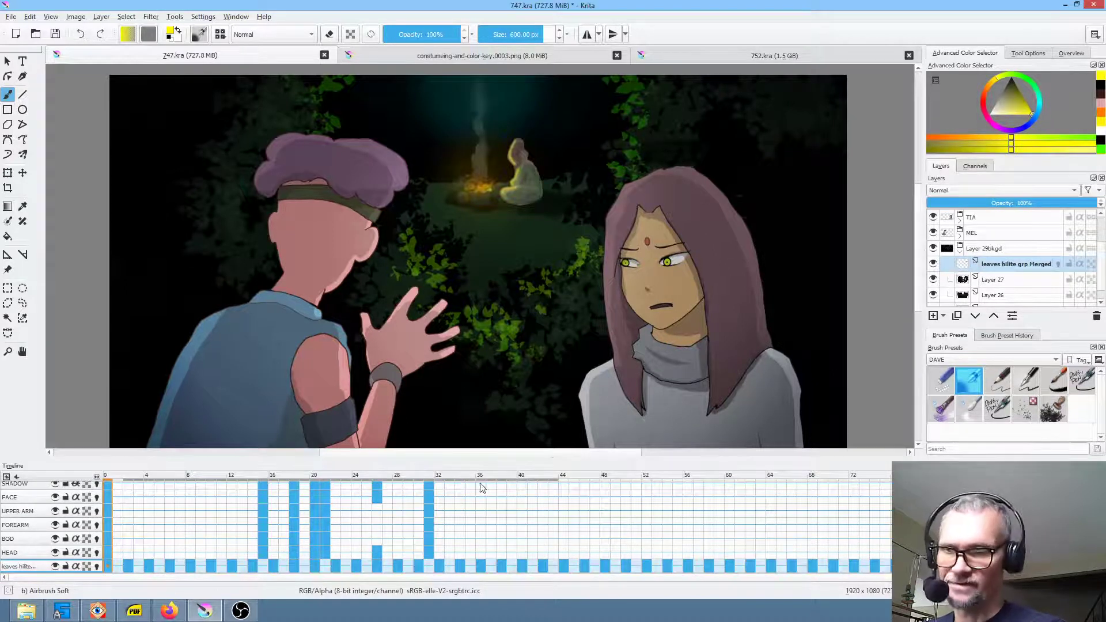
- Play the animation to check the merged leaf flicker, stop playback, and save the document
{"action": "key", "text": "space"}
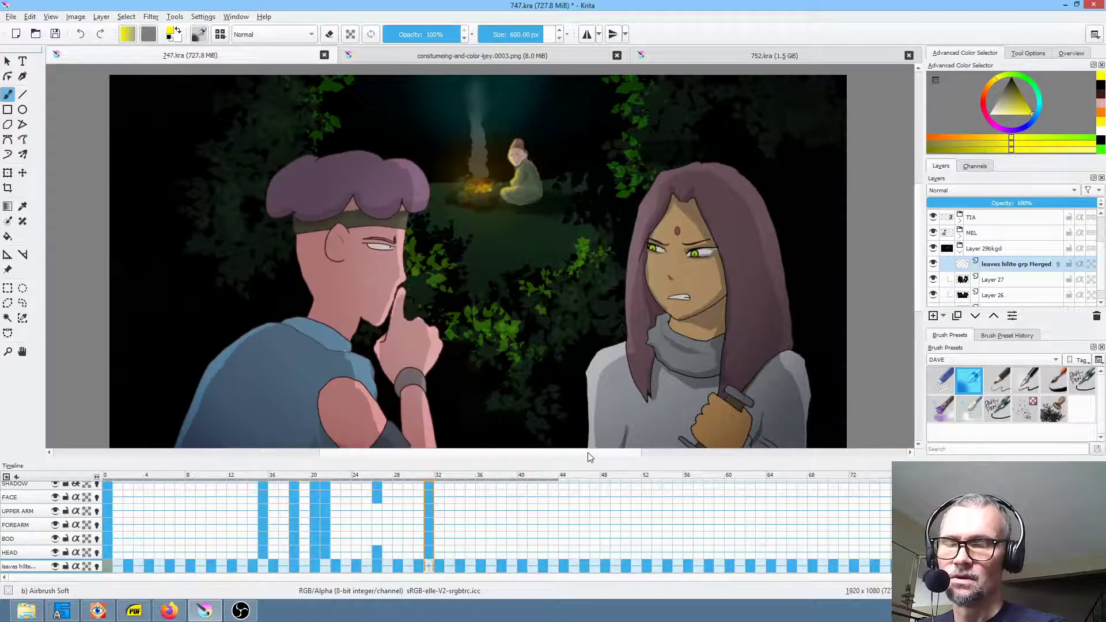
{"action": "scroll", "coordinate": [686, 300], "scroll_direction": "down", "scroll_amount": 1}
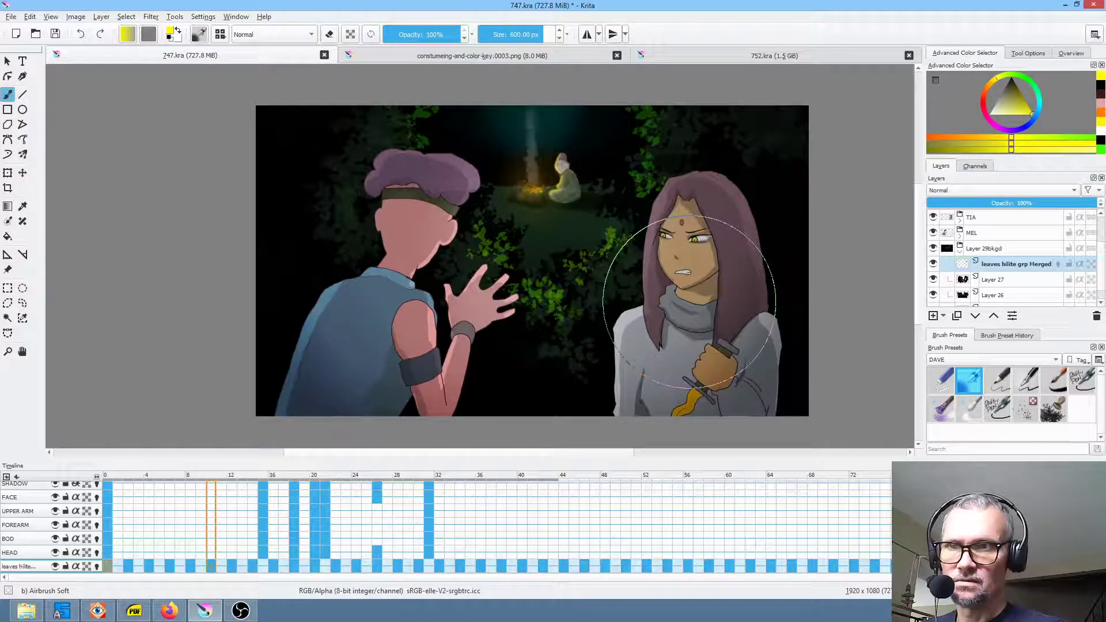
{"action": "key", "text": "space"}
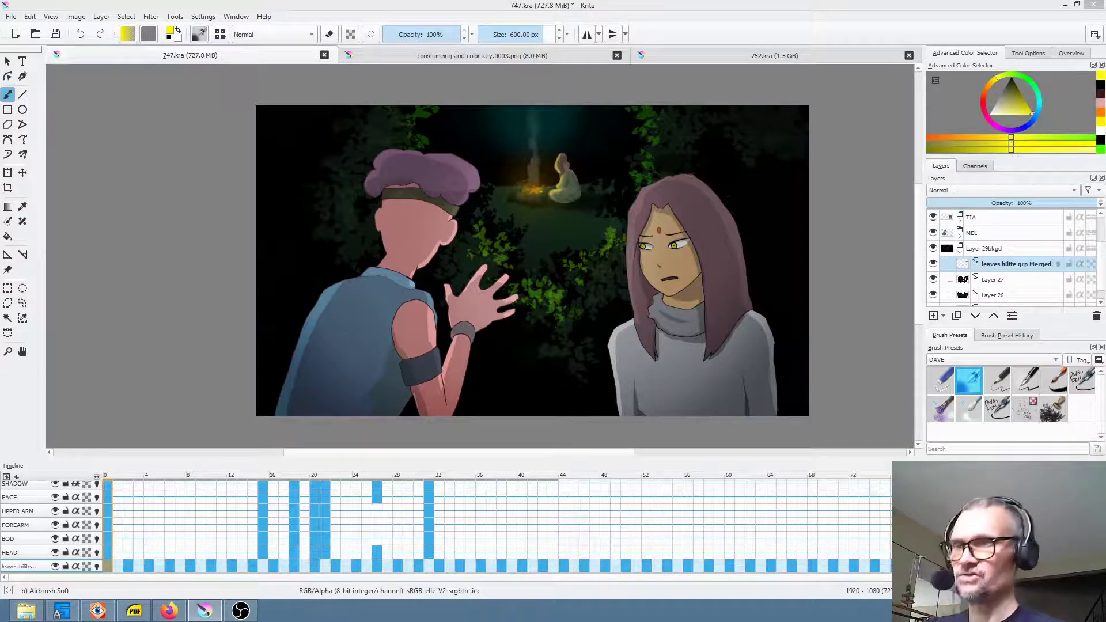
{"action": "left_click", "coordinate": [56, 34]}
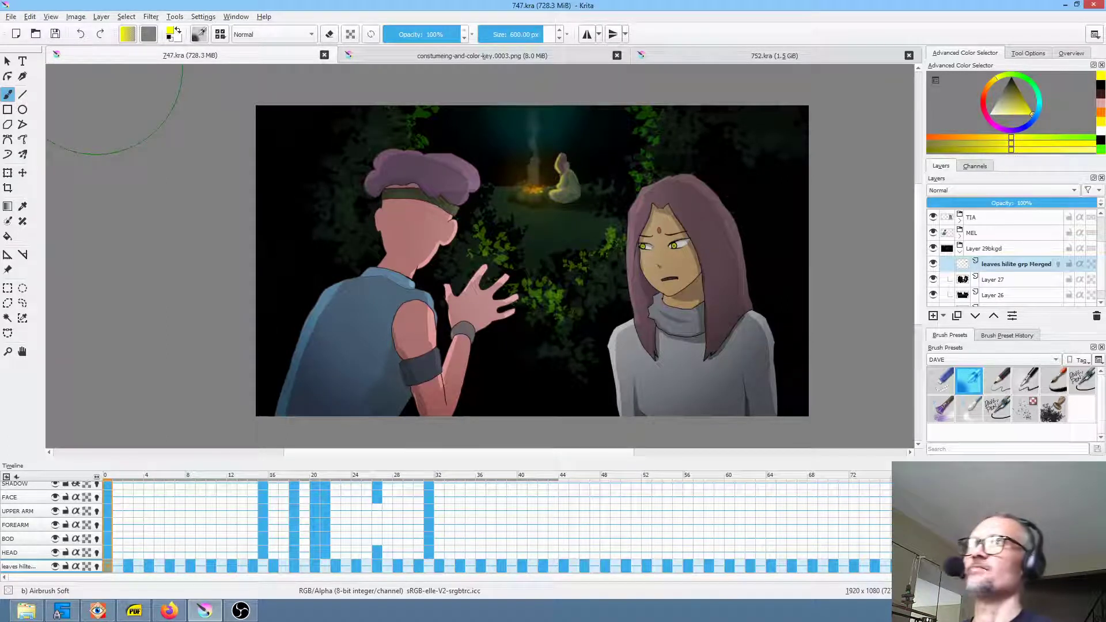
- Bring the Animation docker over the canvas to examine its frame rate and range settings, and move it away
{"action": "left_click_drag", "start_coordinate": [290, 0], "coordinate": [291, 217]}
{"action": "double_click", "coordinate": [319, 328]}
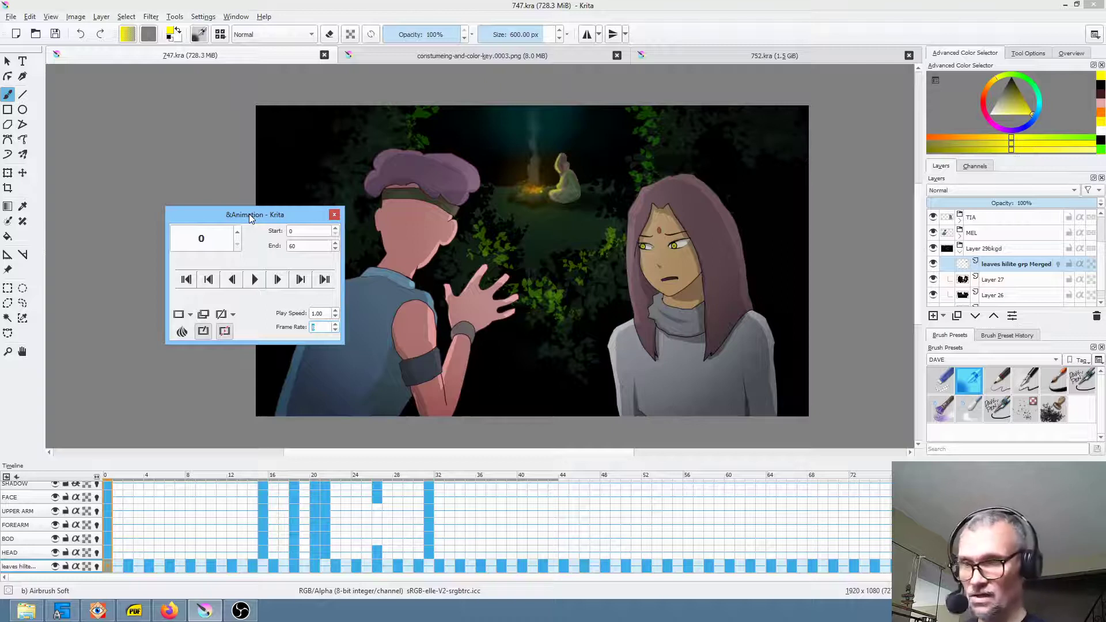
{"action": "left_click_drag", "start_coordinate": [250, 213], "coordinate": [244, 0]}
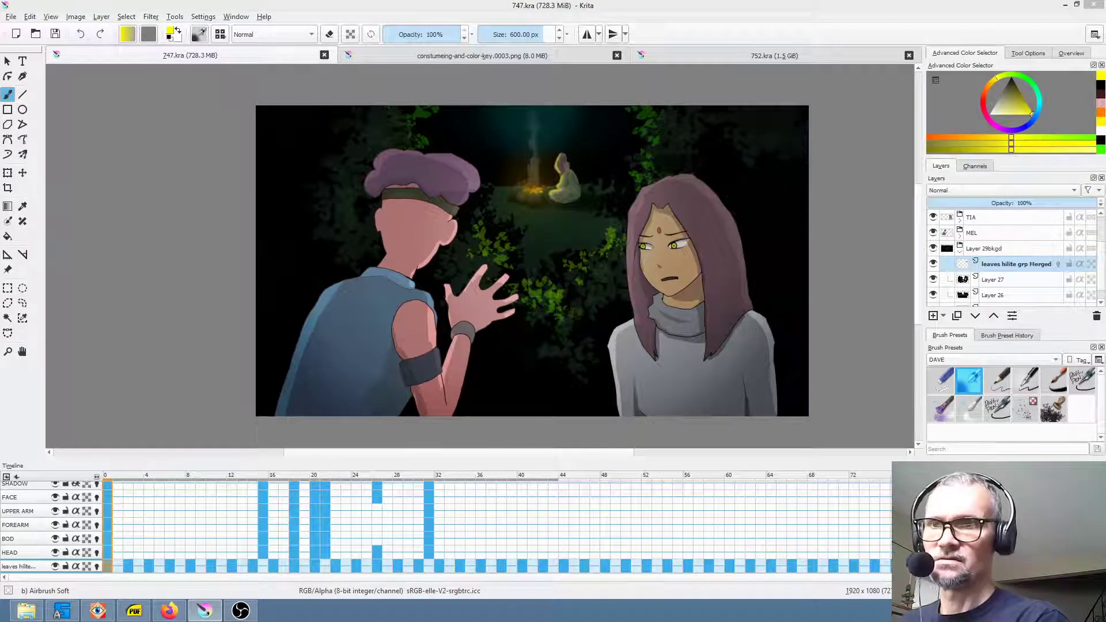
- Shrink the timeline to enlarge the canvas area and frame the whole scene in it
{"action": "left_click", "coordinate": [513, 10]}
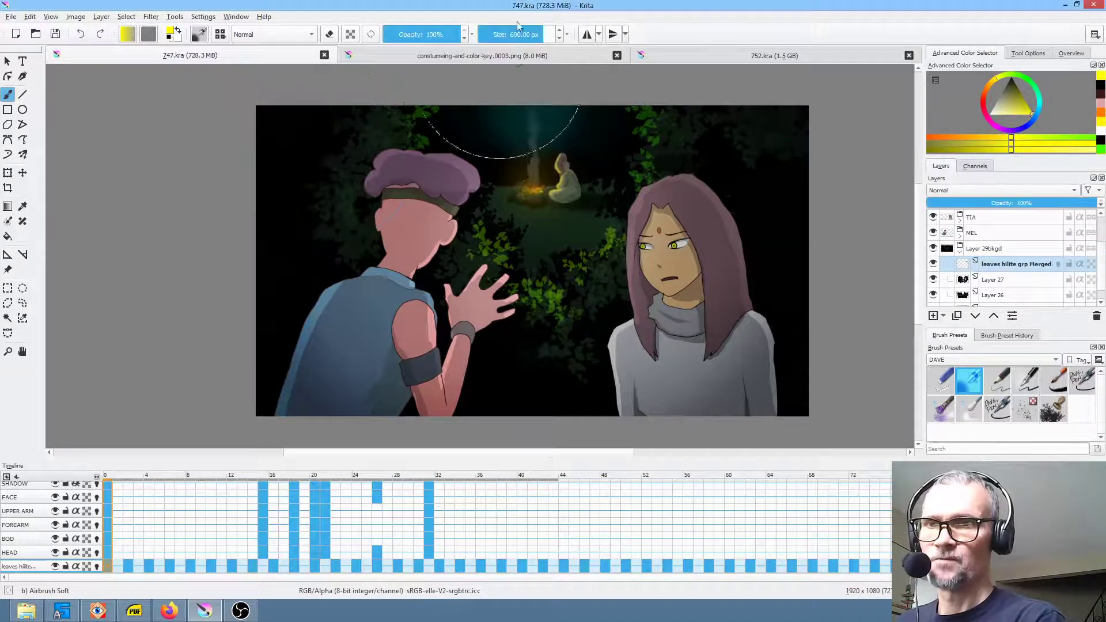
{"action": "scroll", "coordinate": [674, 190], "scroll_direction": "up", "scroll_amount": 2}
{"action": "scroll", "coordinate": [679, 190], "scroll_direction": "down", "scroll_amount": 2}
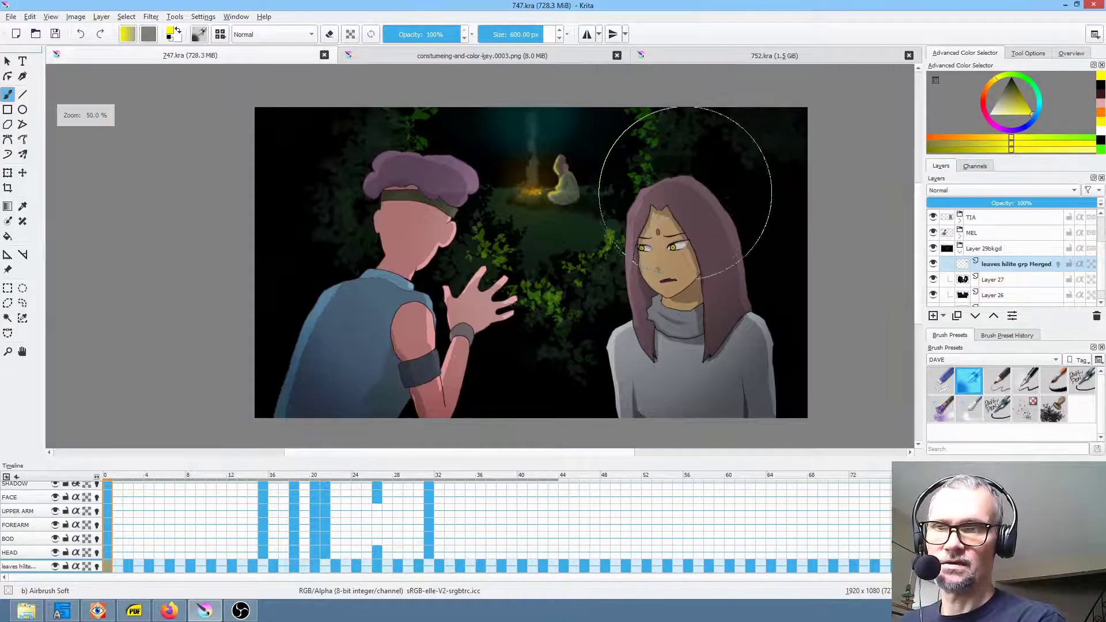
{"action": "left_click_drag", "start_coordinate": [686, 199], "coordinate": [647, 208]}
{"action": "scroll", "coordinate": [651, 208], "scroll_direction": "up", "scroll_amount": 2}
{"action": "scroll", "coordinate": [680, 210], "scroll_direction": "down", "scroll_amount": 1}
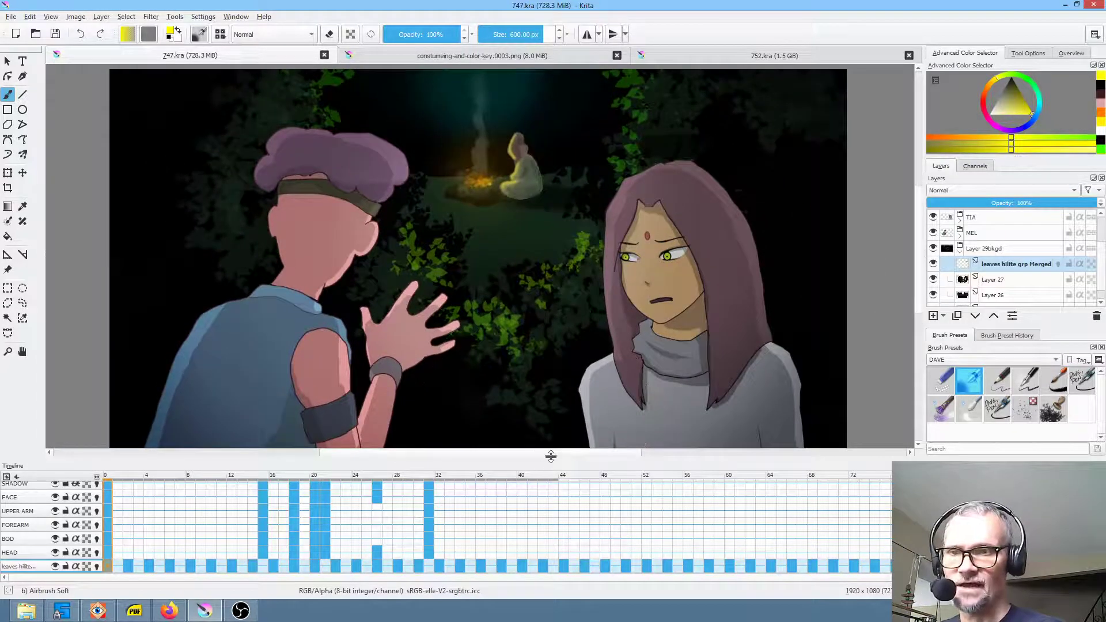
{"action": "left_click_drag", "start_coordinate": [553, 461], "coordinate": [550, 518]}
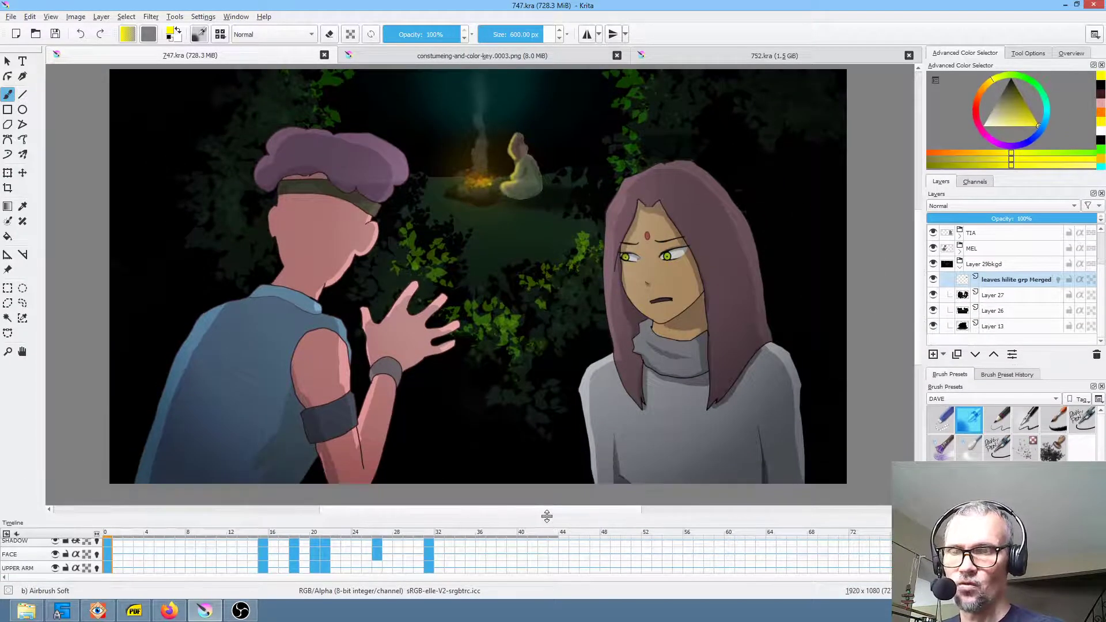
{"action": "left_click_drag", "start_coordinate": [563, 374], "coordinate": [572, 348]}
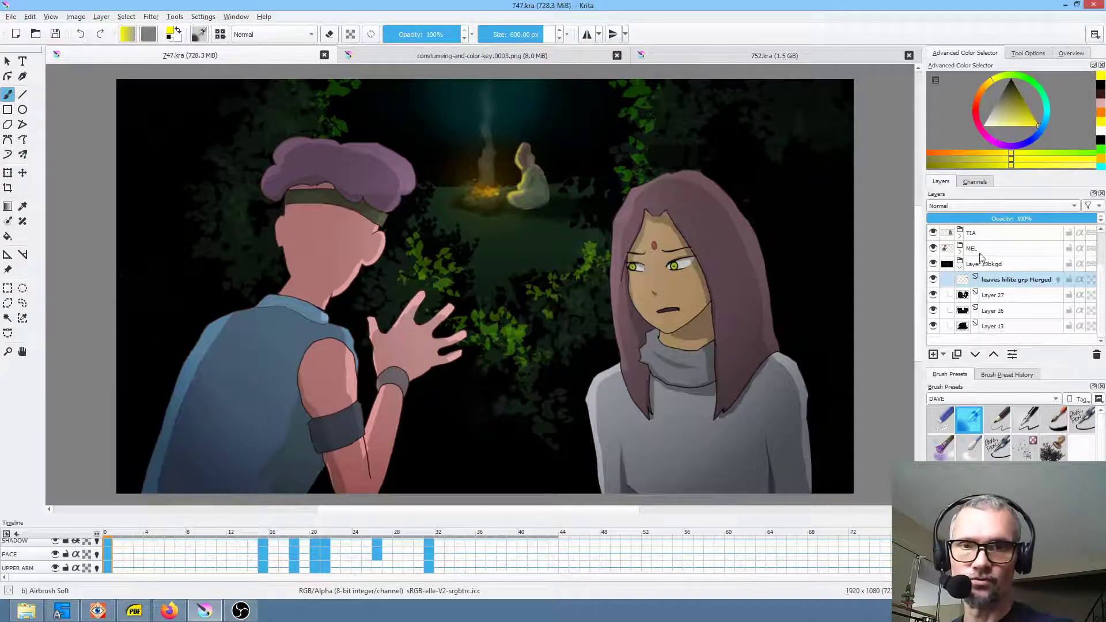
- Collapse the background layer group, expand the MEL group and make it the active layer
{"action": "left_click", "coordinate": [959, 269]}
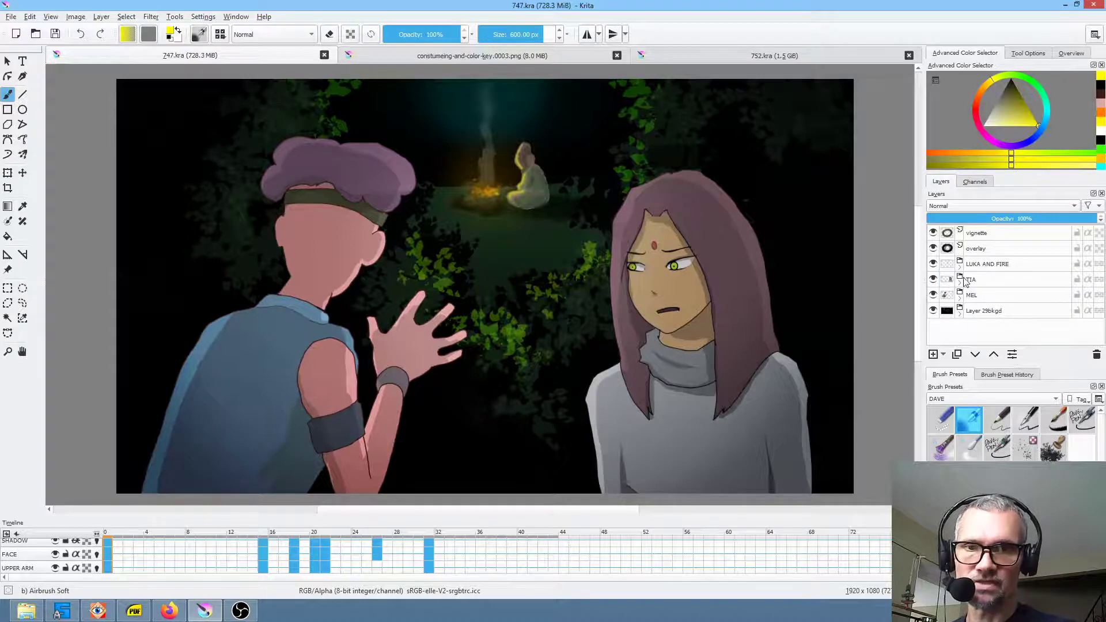
{"action": "left_click", "coordinate": [960, 299]}
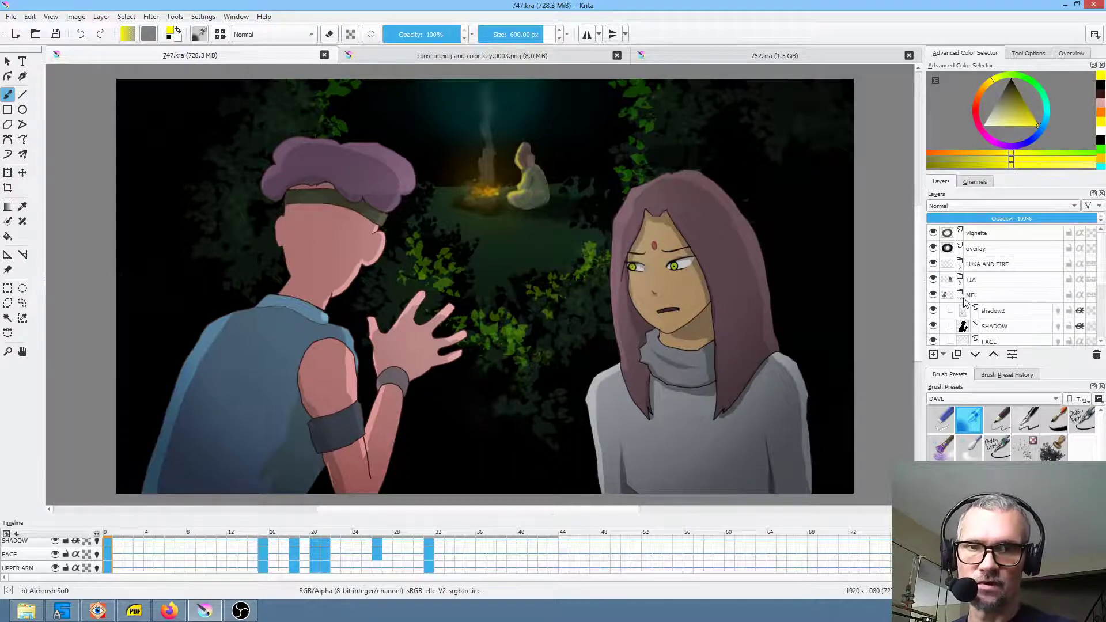
{"action": "left_click", "coordinate": [982, 297]}
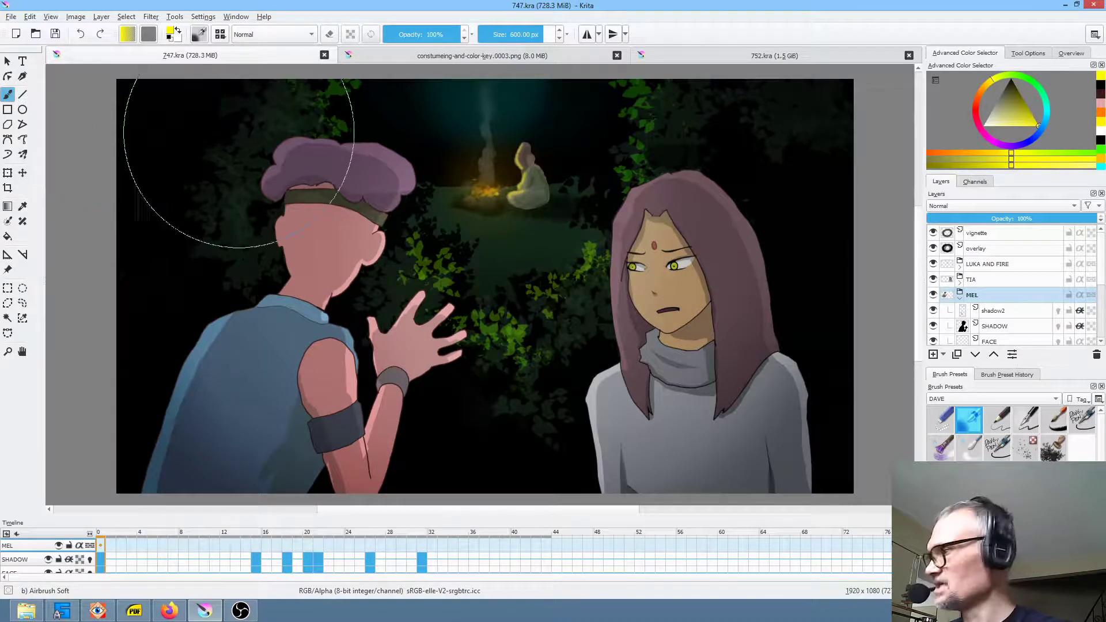
- Liquify the MEL group to slim the man's purple hair on the first frame, check the shape in mirrored view, and apply the transform
{"action": "key", "text": "ctrl+t"}
{"action": "left_click", "coordinate": [1028, 53]}
{"action": "left_click", "coordinate": [1002, 80]}
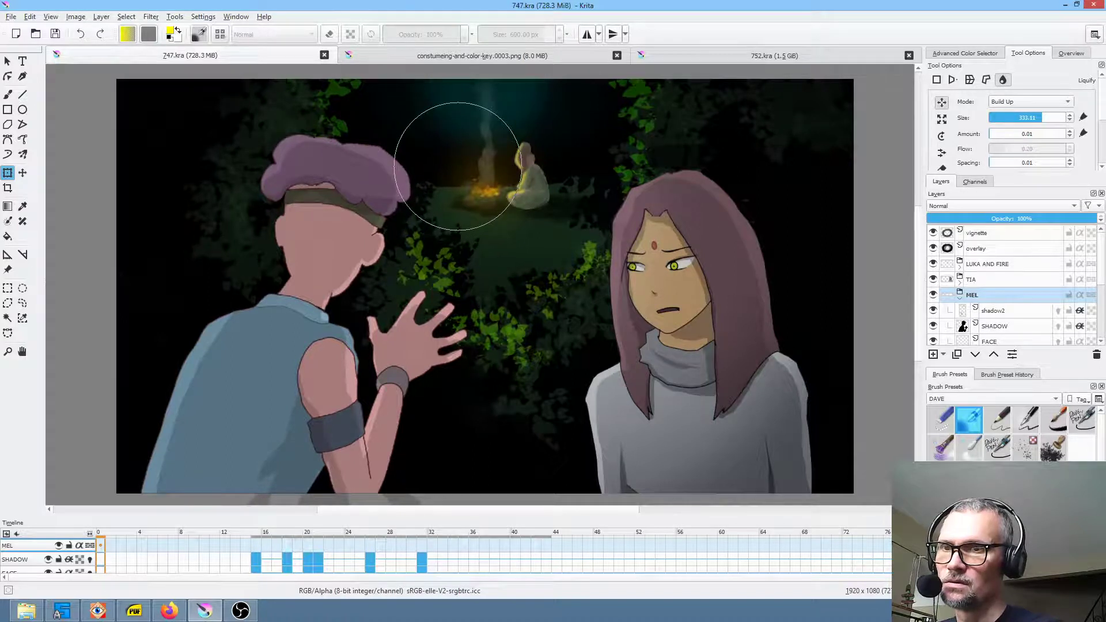
{"action": "key", "text": "m"}
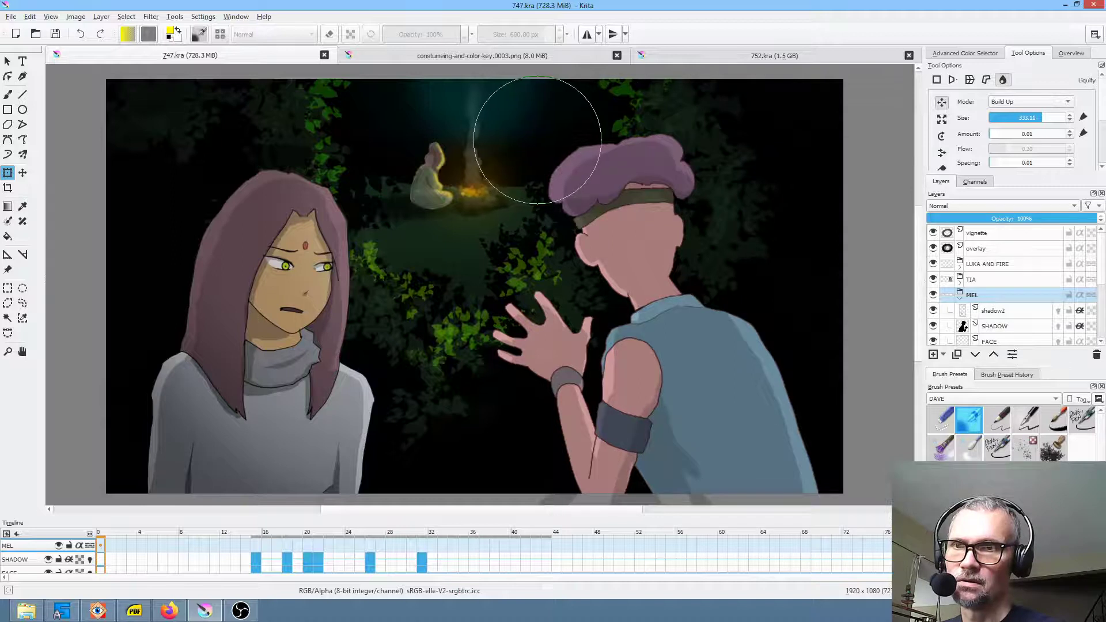
{"action": "key", "text": "m"}
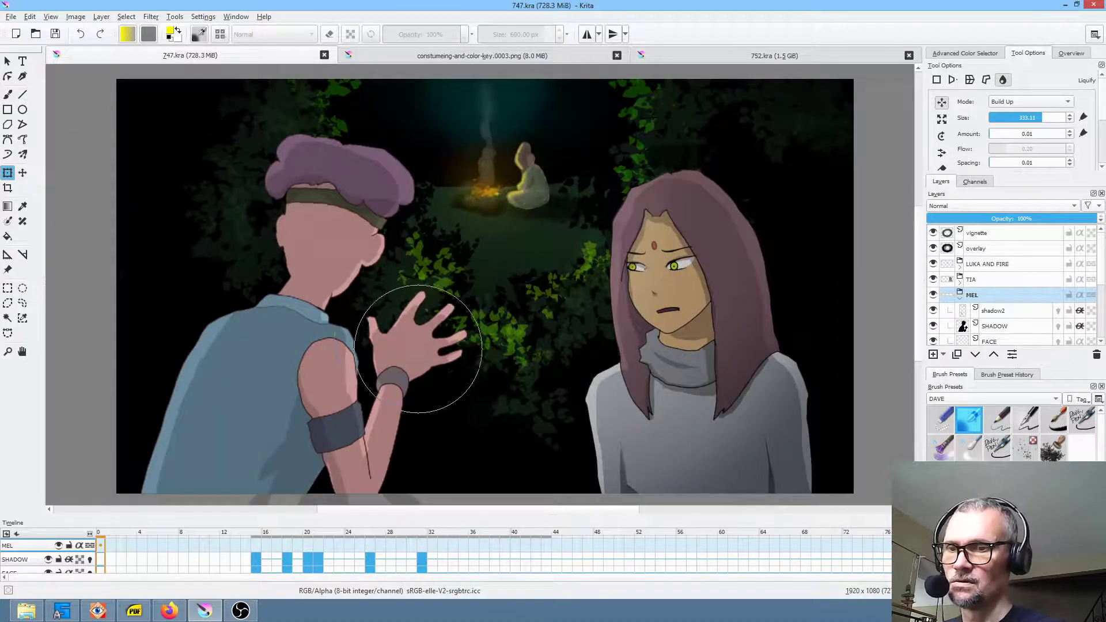
{"action": "key", "text": "Return"}
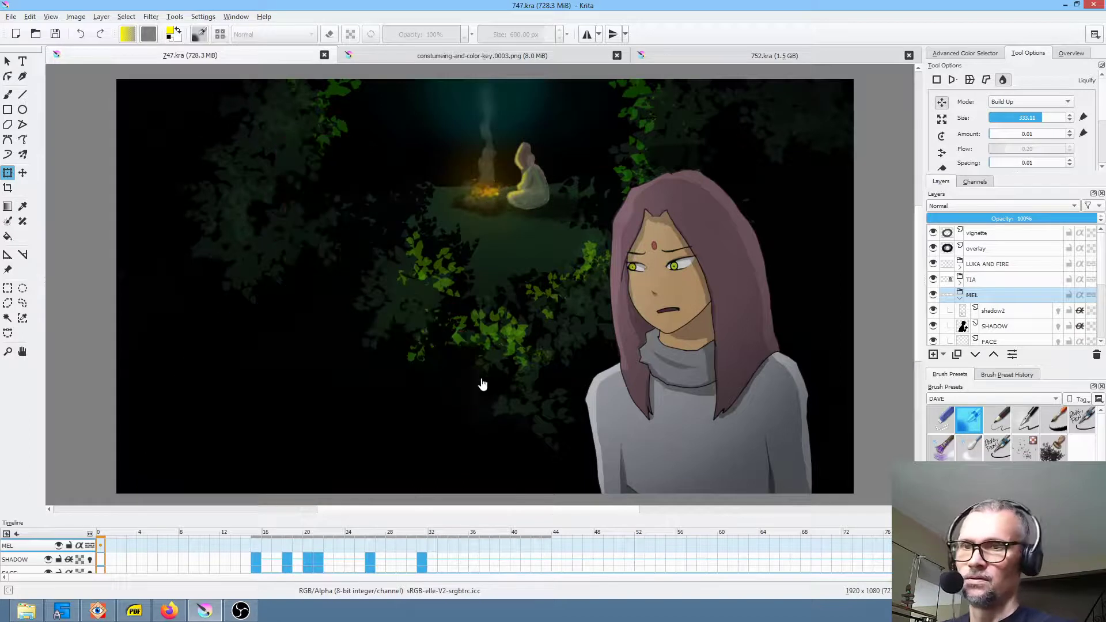
- Save the document and play the animation to check the whole scene with the reshaped character
{"action": "scroll", "coordinate": [515, 352], "scroll_direction": "down", "scroll_amount": 1}
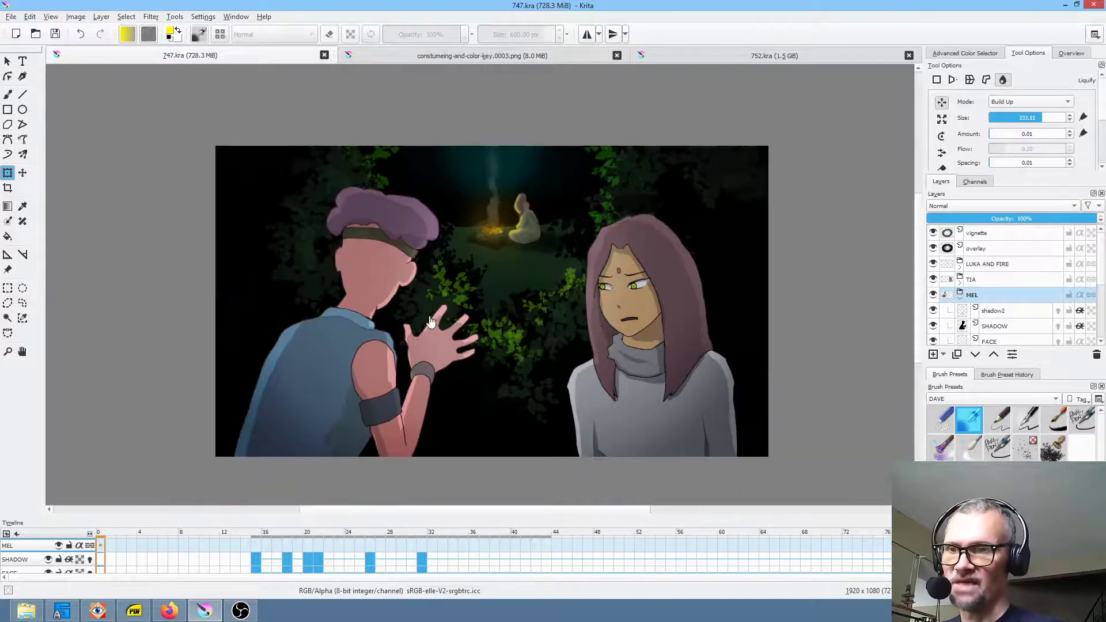
{"action": "left_click", "coordinate": [56, 34]}
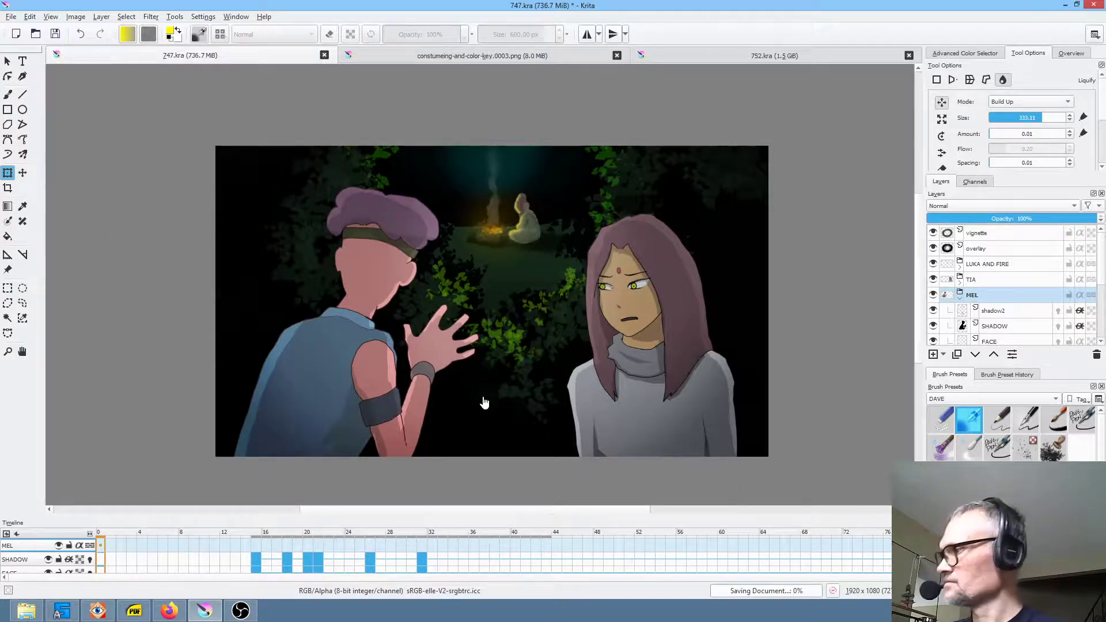
{"action": "key", "text": "space"}
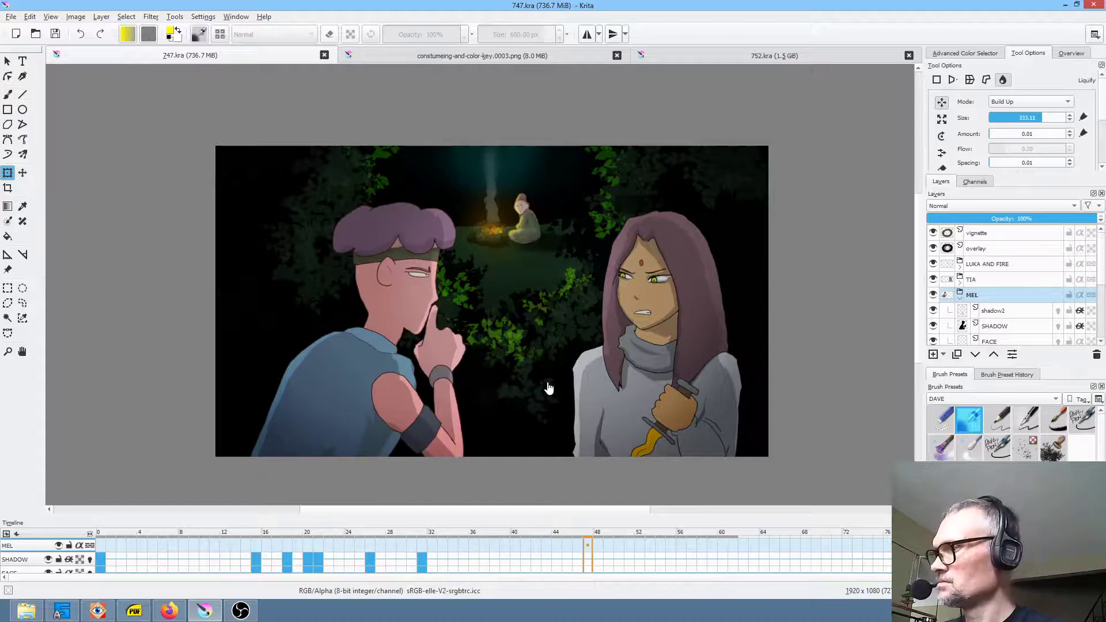
{"action": "scroll", "coordinate": [556, 380], "scroll_direction": "up", "scroll_amount": 1}
{"action": "left_click_drag", "start_coordinate": [552, 379], "coordinate": [523, 377]}
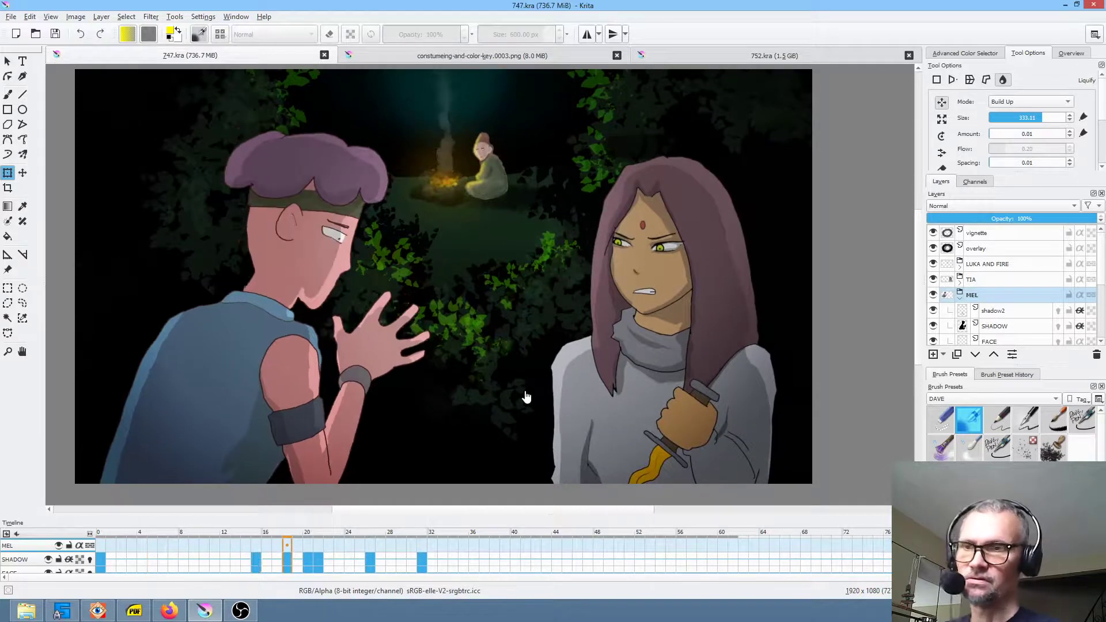